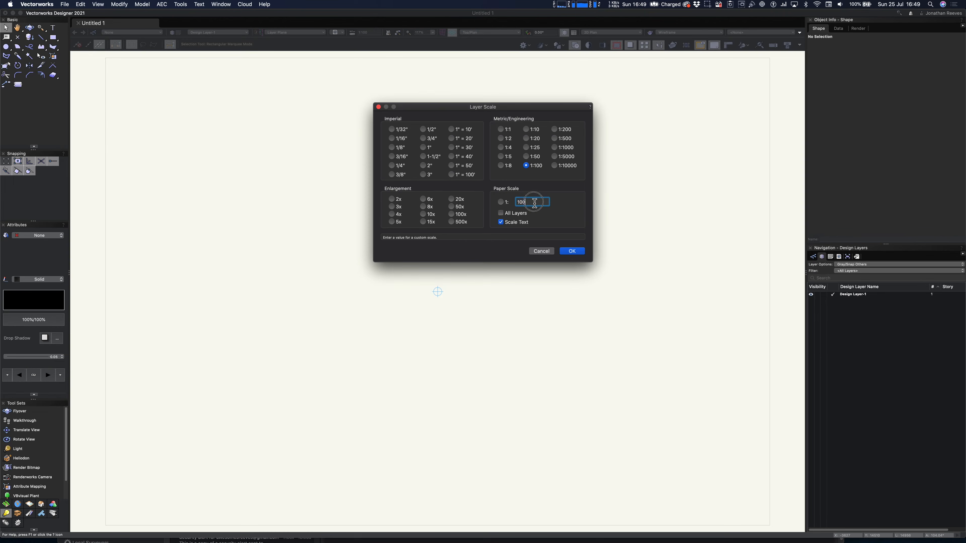
Set the layer scale to 1:100 and create a rectangle 30000 mm wide by 25 m high centred on the page
type("0")
key("Return")
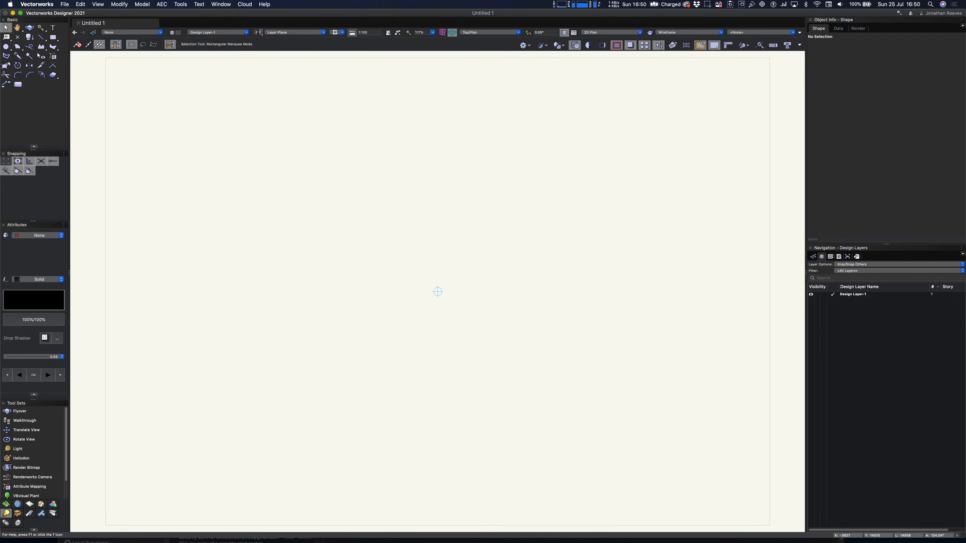
double_click(53, 38)
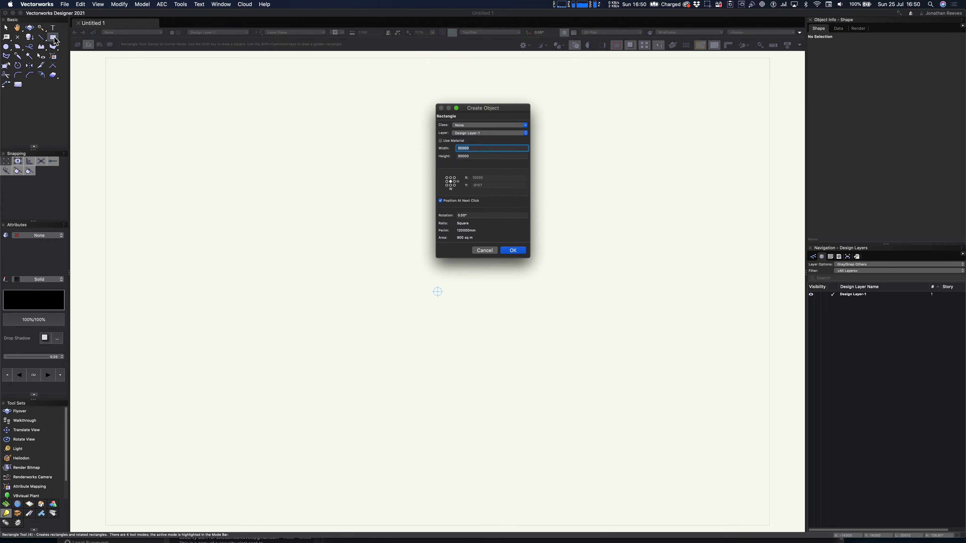
key("Tab")
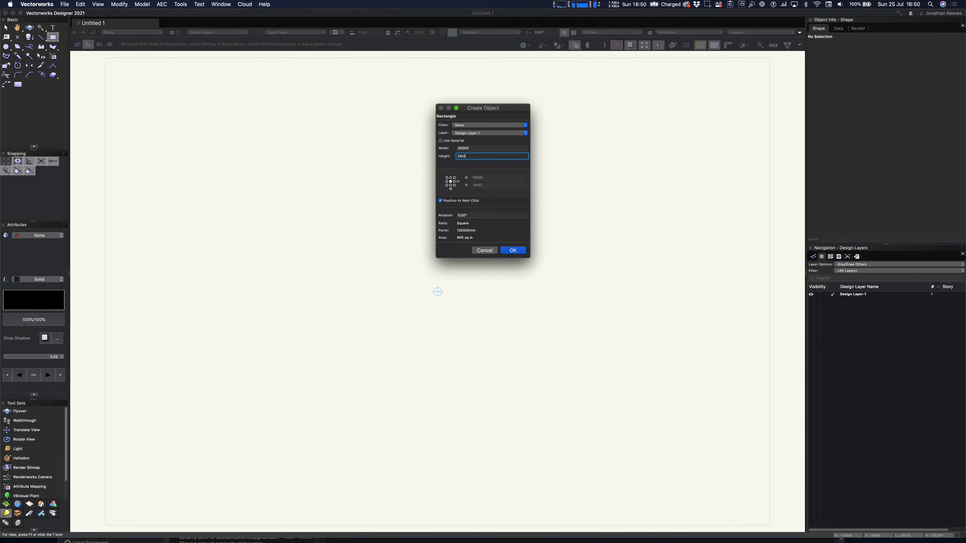
key("Return")
left_click(438, 292)
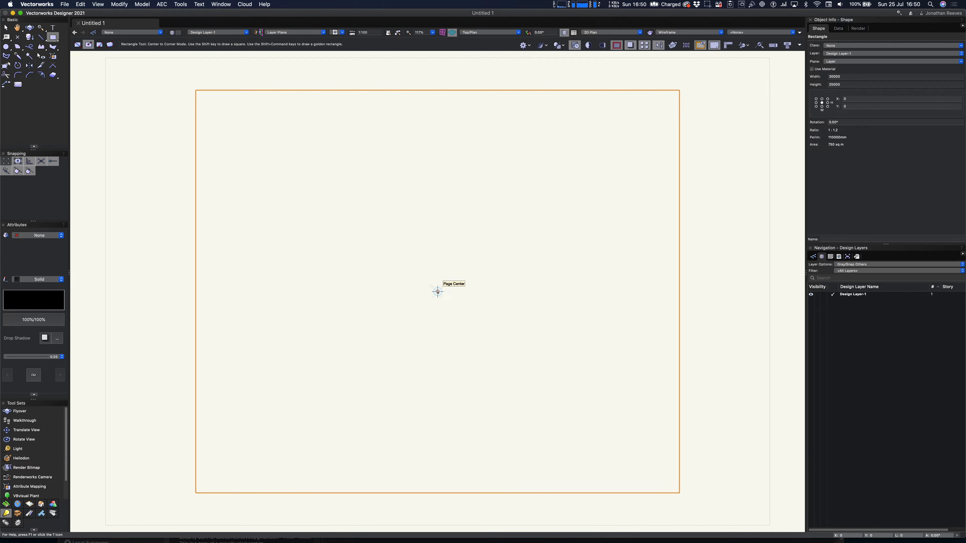
Extrude the rectangle 5 m upward in a right isometric view
key("3")
left_click(440, 278)
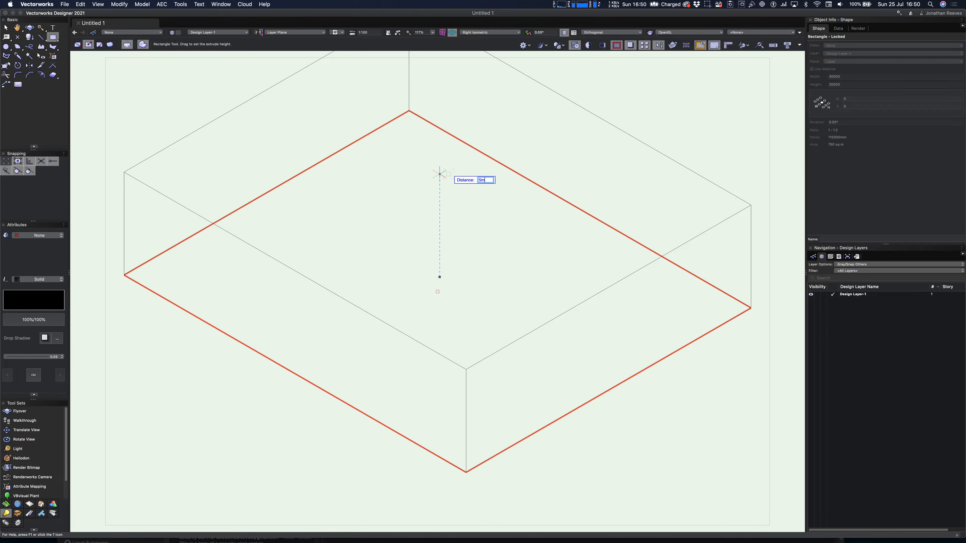
key("Return")
key("x")
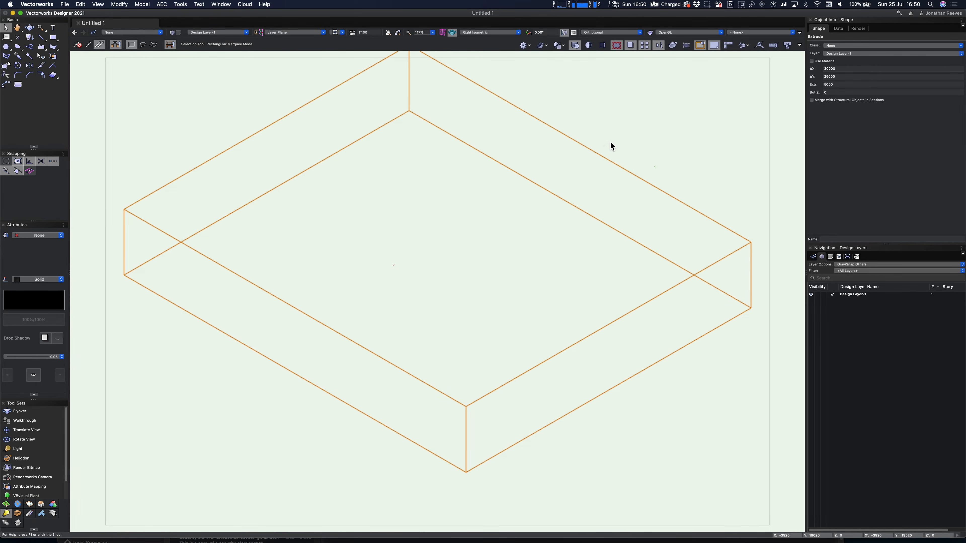
Give the extruded block a solid fill and make solid the default fill for new objects
left_click(49, 235)
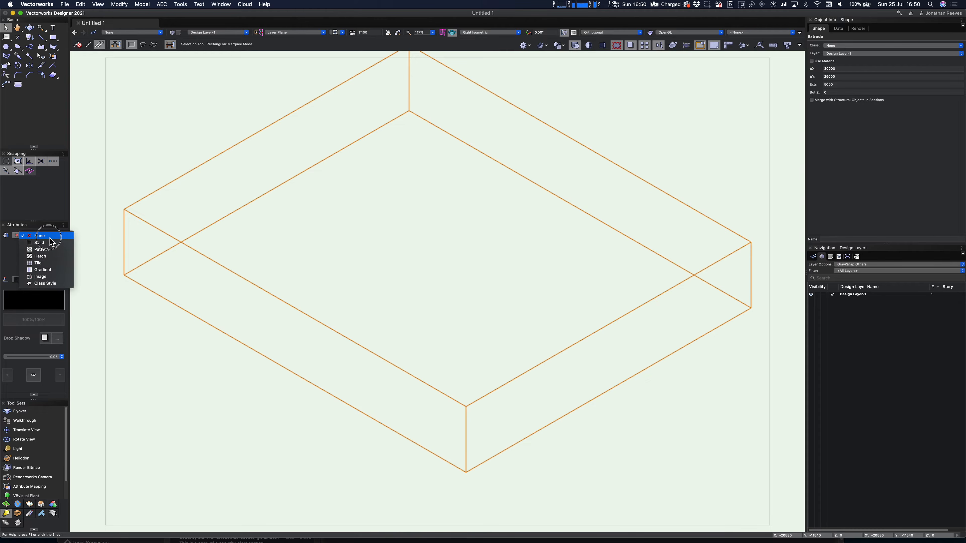
left_click(50, 248)
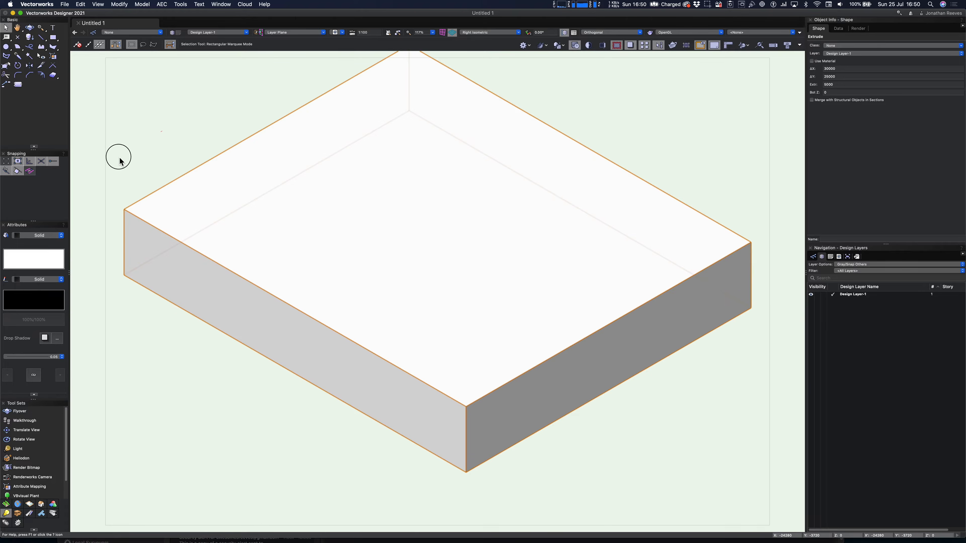
left_click(119, 158)
left_click(45, 239)
left_click(49, 248)
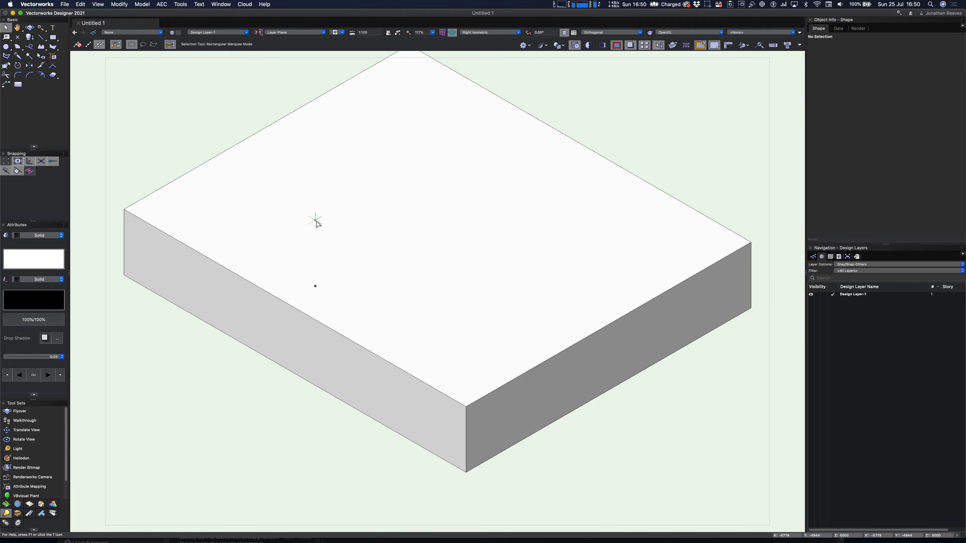
Change the SmartCursor distance snapping from a fraction to a fixed distance of 5 m
scroll(353, 236, "down", 2)
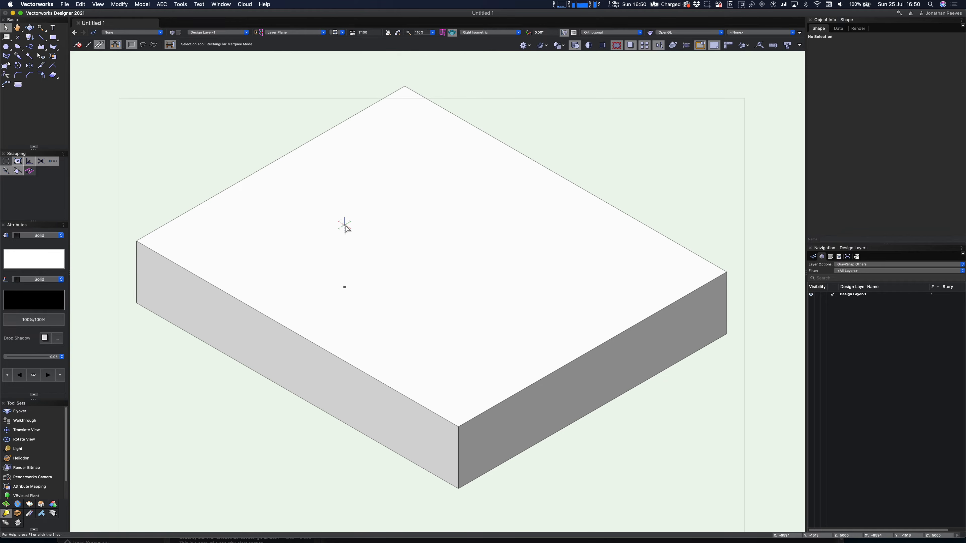
double_click(7, 173)
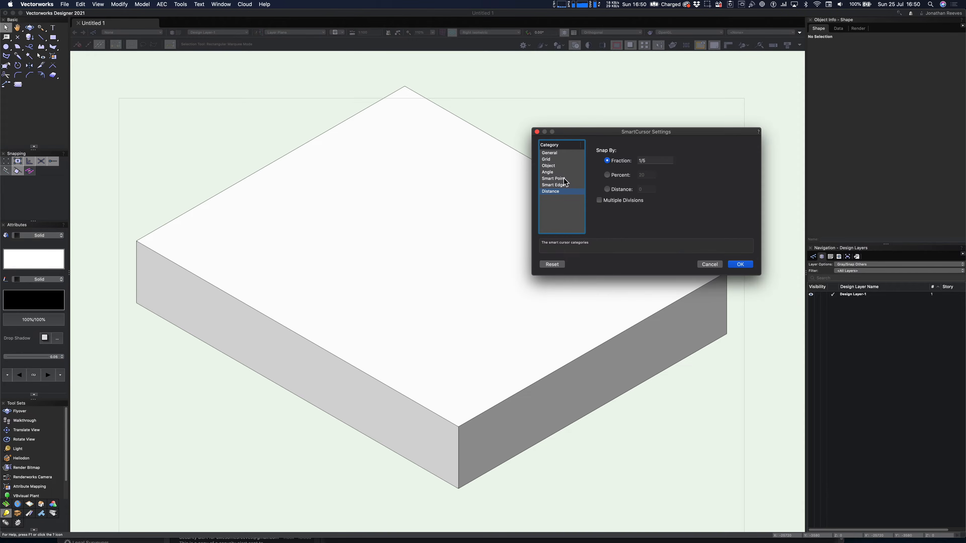
left_click(608, 188)
left_click(645, 190)
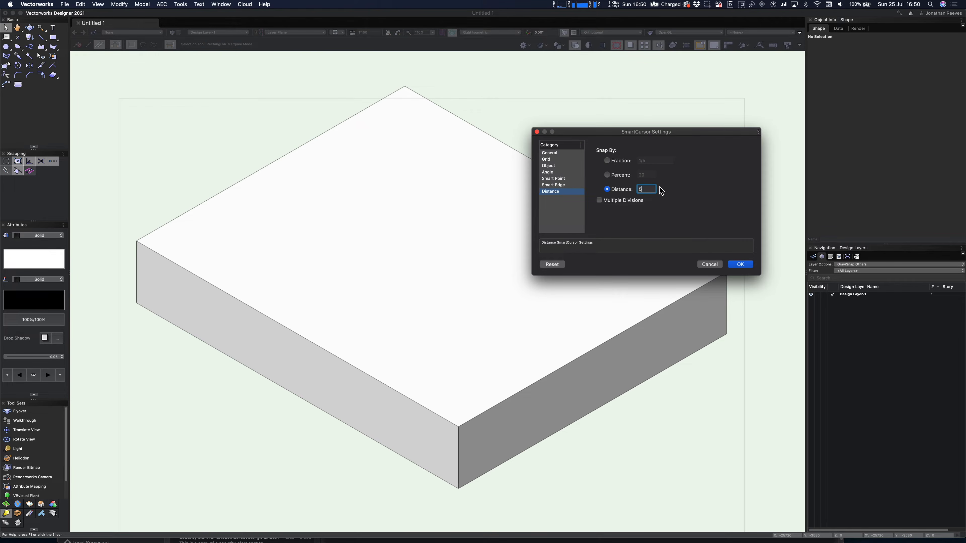
key("Return")
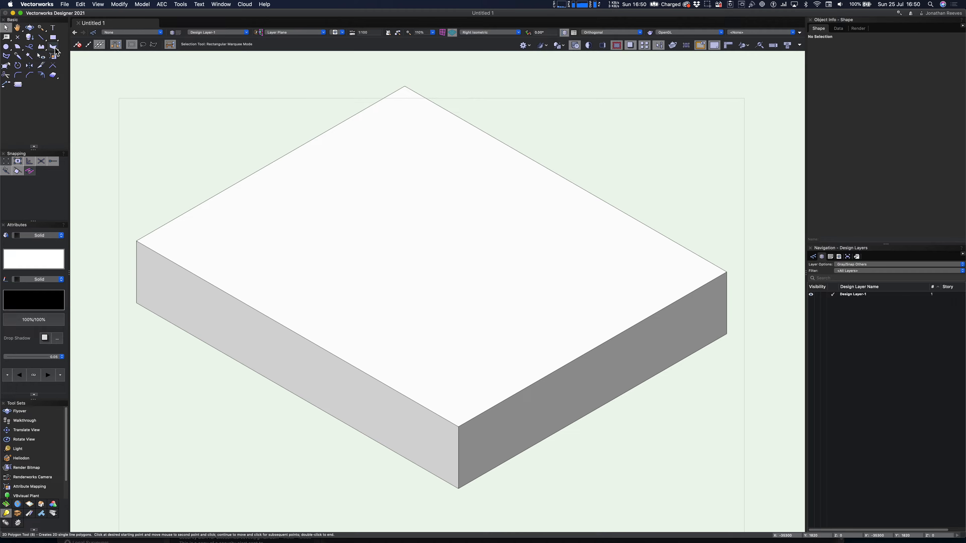
Draw a point-on-arc curve across the block's upper face, starting and ending 5 m from the rear corners and bulging about 5 m forward
left_click(18, 46)
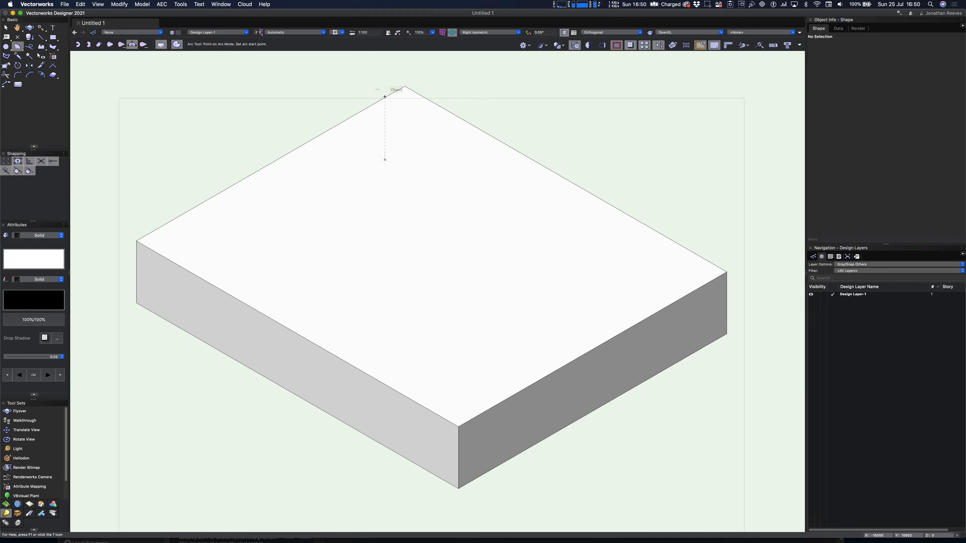
left_click(351, 117)
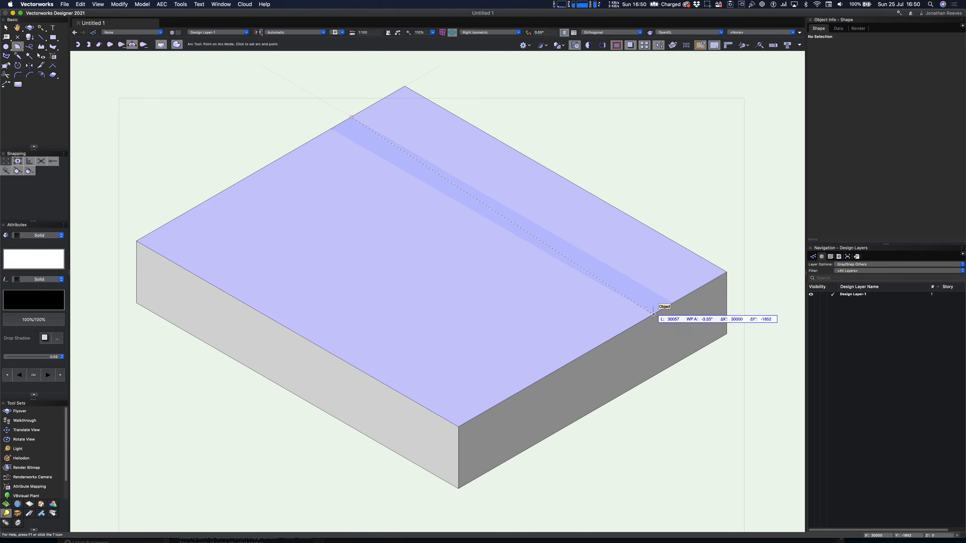
left_click(673, 303)
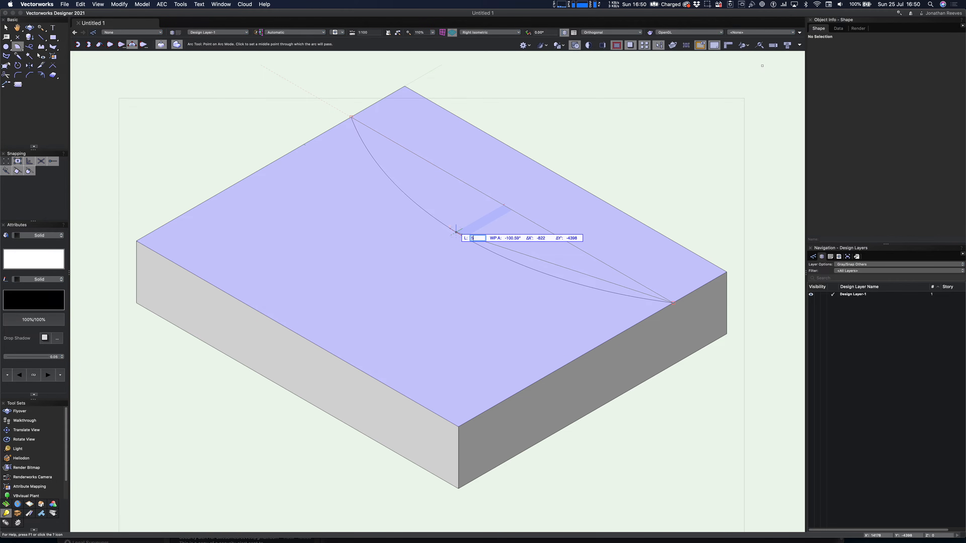
key("Return")
key("Return")
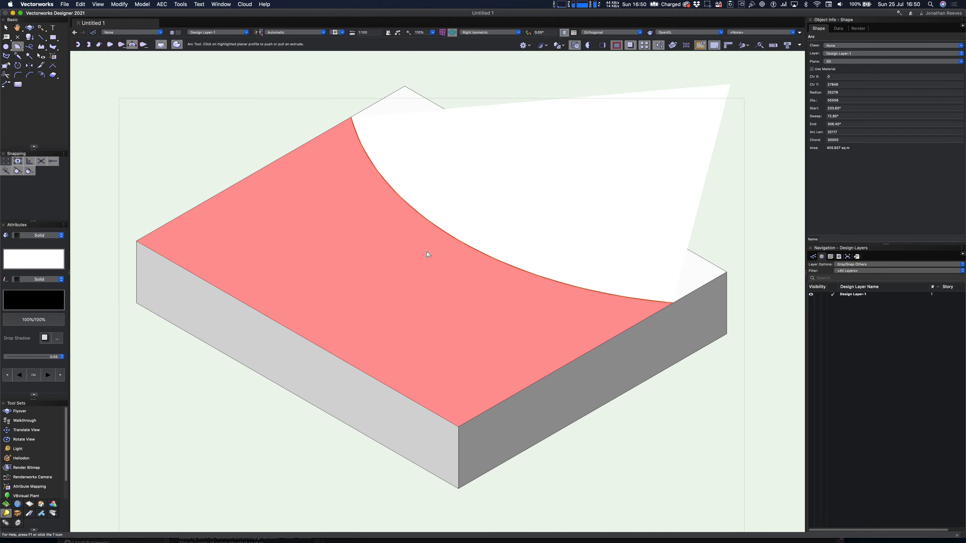
Push the top face area in front of the arc down by 1000 mm to subtract it from the block
left_click_drag(427, 252, 467, 441)
key("Tab")
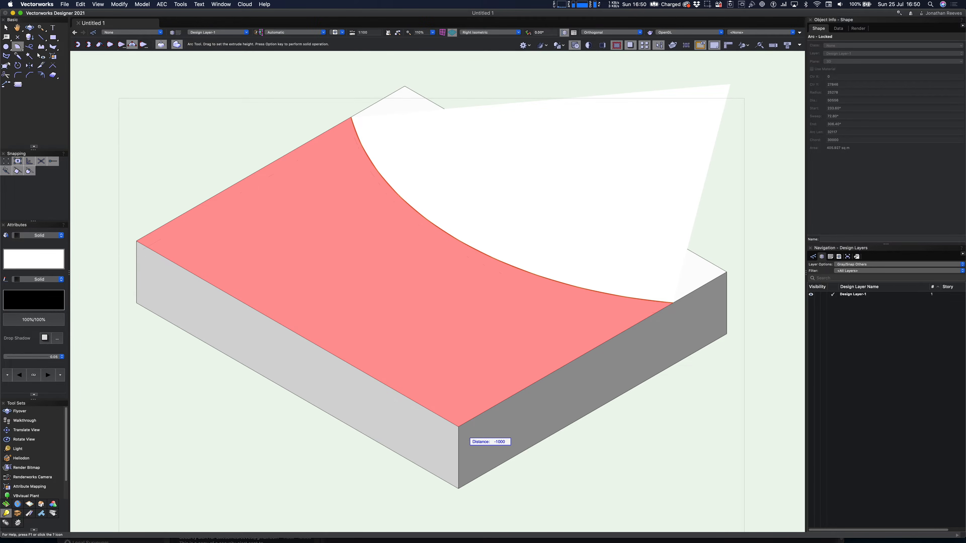
type("-1000")
key("Return")
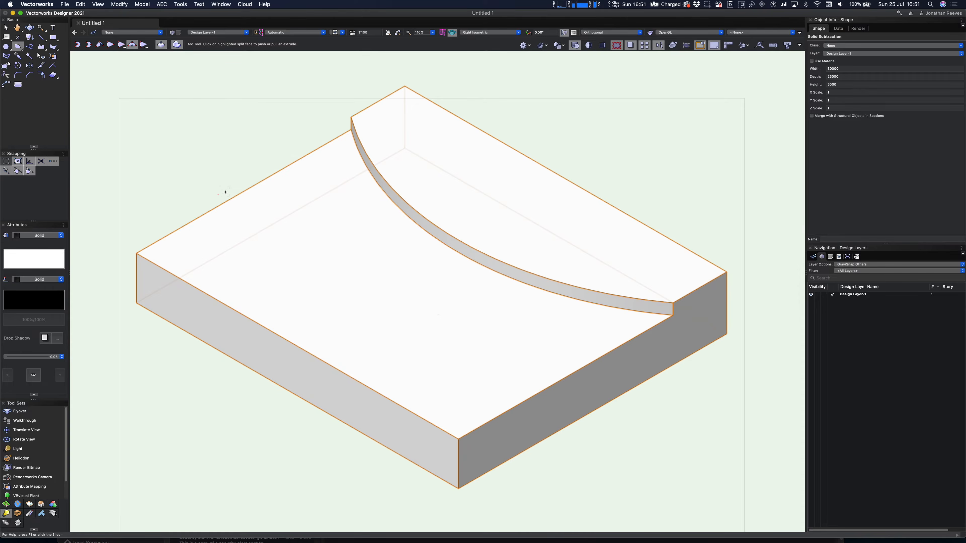
Draw a tangent-arc polyline across the lowered face from its front edge to the curved wall, and push the outer area down 1 m
key("5")
key("super+5")
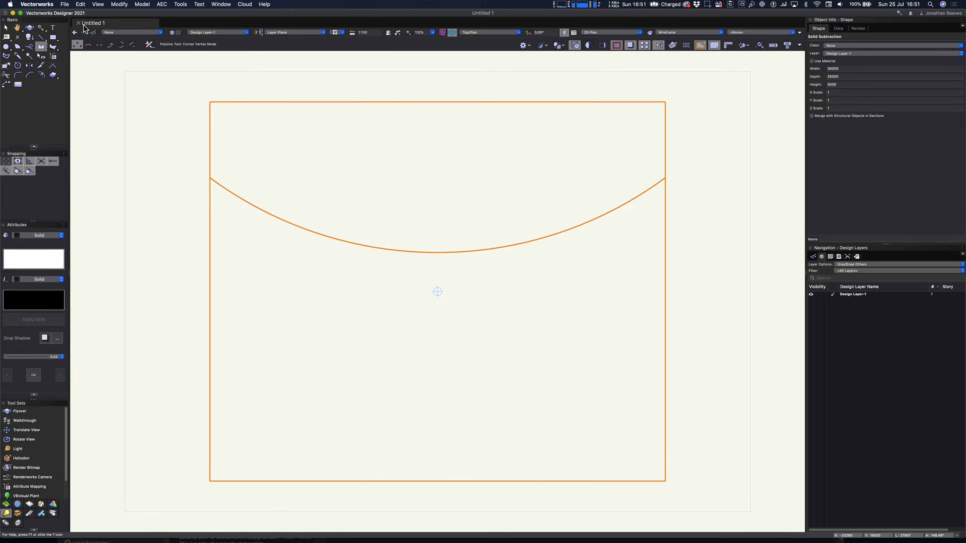
left_click(110, 47)
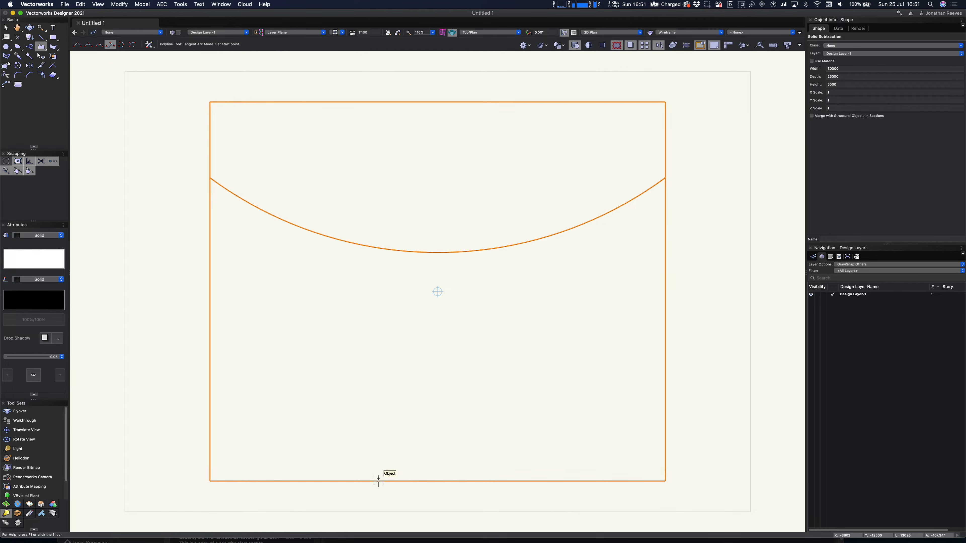
key("super+3")
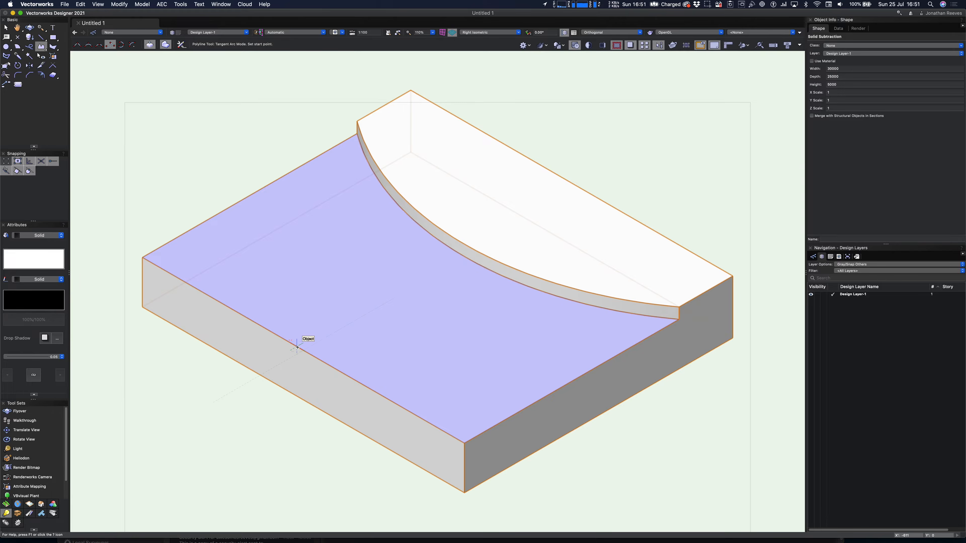
left_click(237, 311)
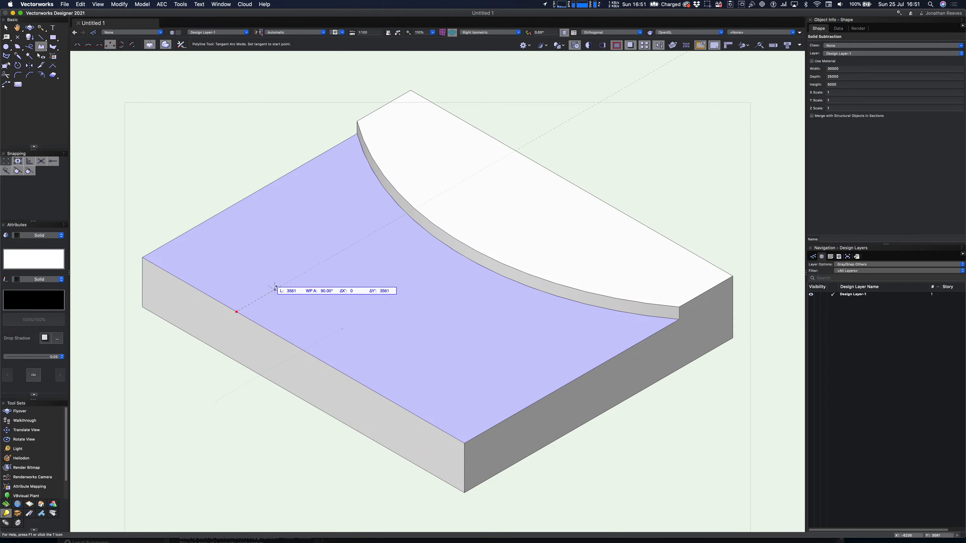
left_click(312, 216)
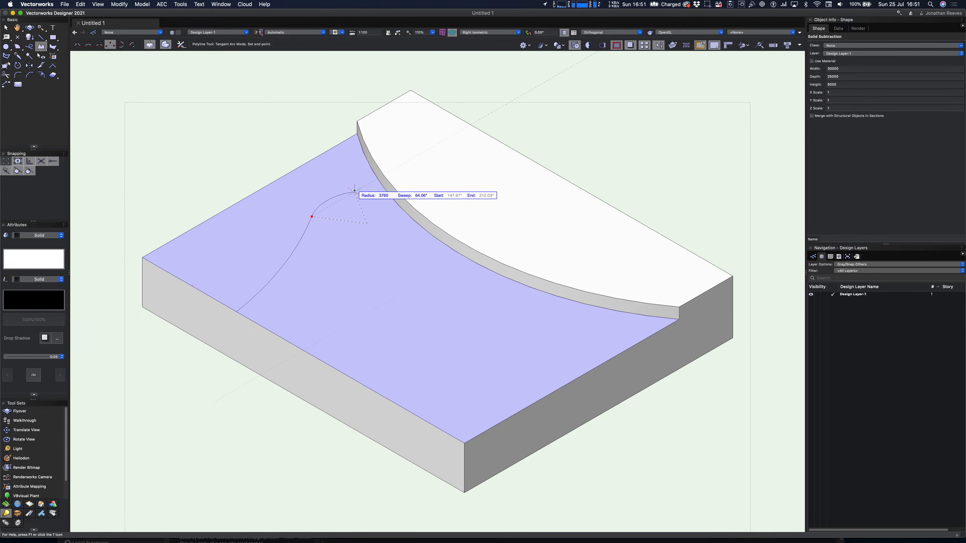
left_click(382, 185)
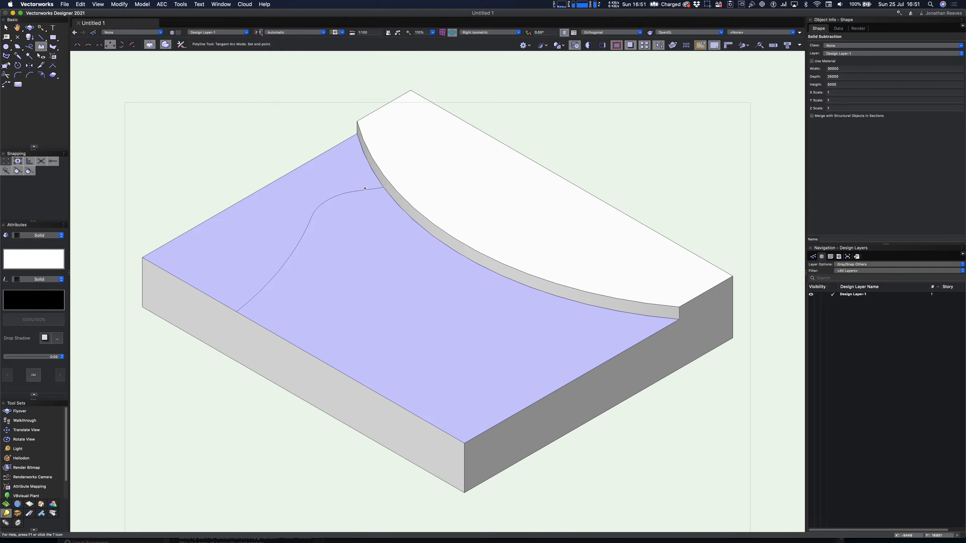
double_click(383, 186)
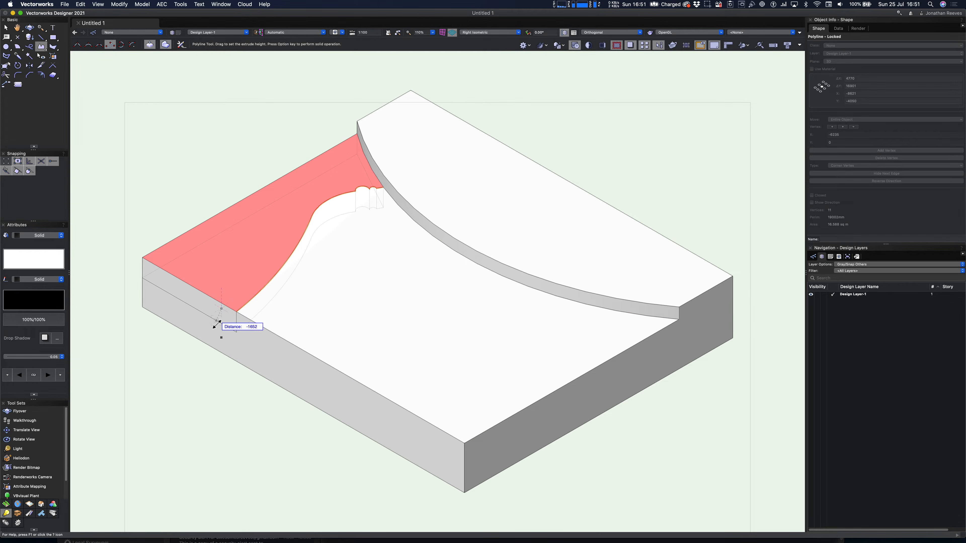
type("-1m")
key("Return")
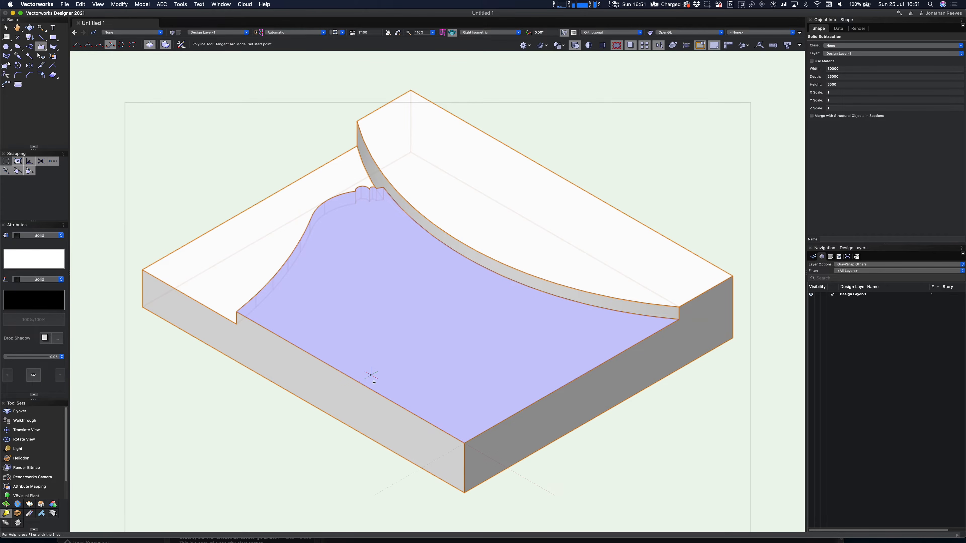
Draw an S-shaped tangent-arc polyline on the opposite side of the central terrace and push the area beyond it down 1 m
left_click(373, 390)
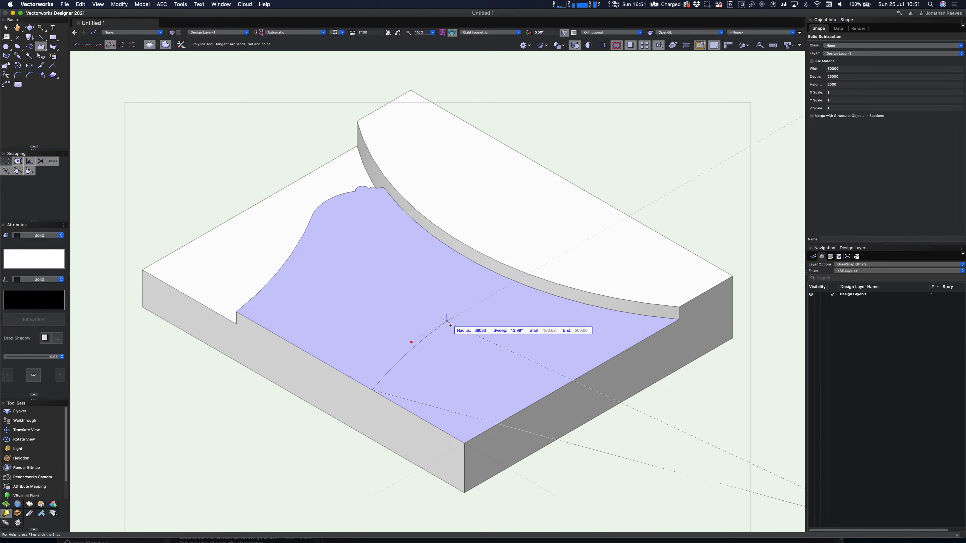
left_click(503, 327)
double_click(571, 300)
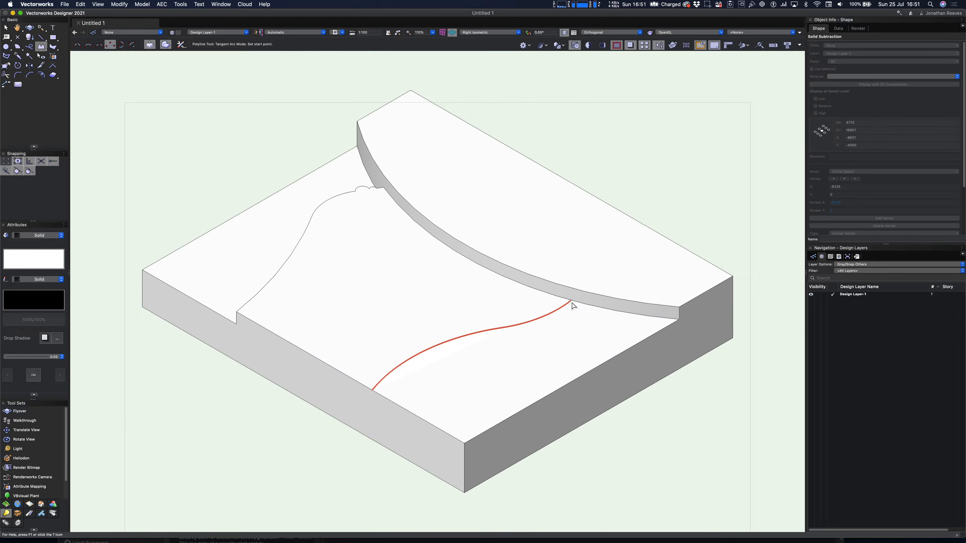
left_click(441, 408)
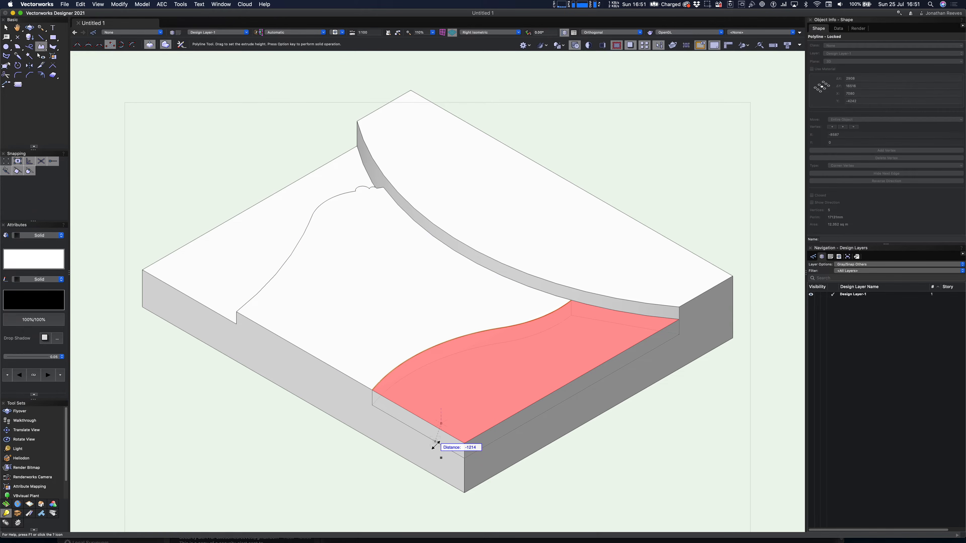
type("-1m")
key("Return")
Draw a second S-shaped polyline across the newly lowered terrace and push the area beyond it down another 1 m
left_click(429, 434)
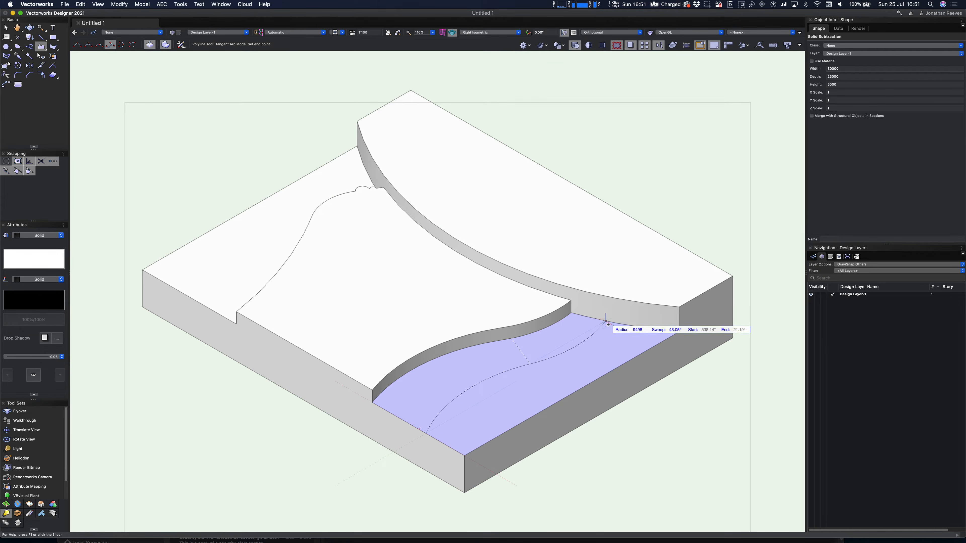
left_click(621, 325)
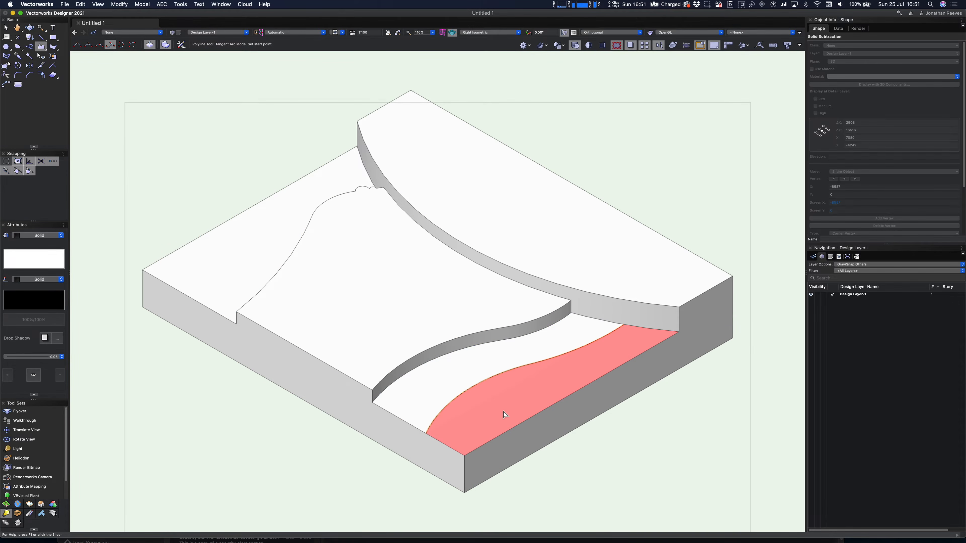
left_click(475, 437)
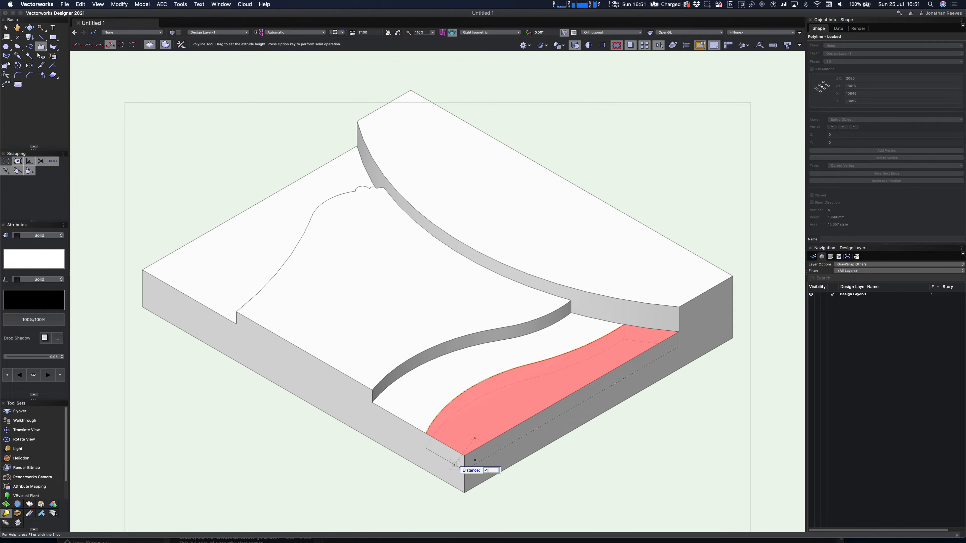
left_click(454, 461)
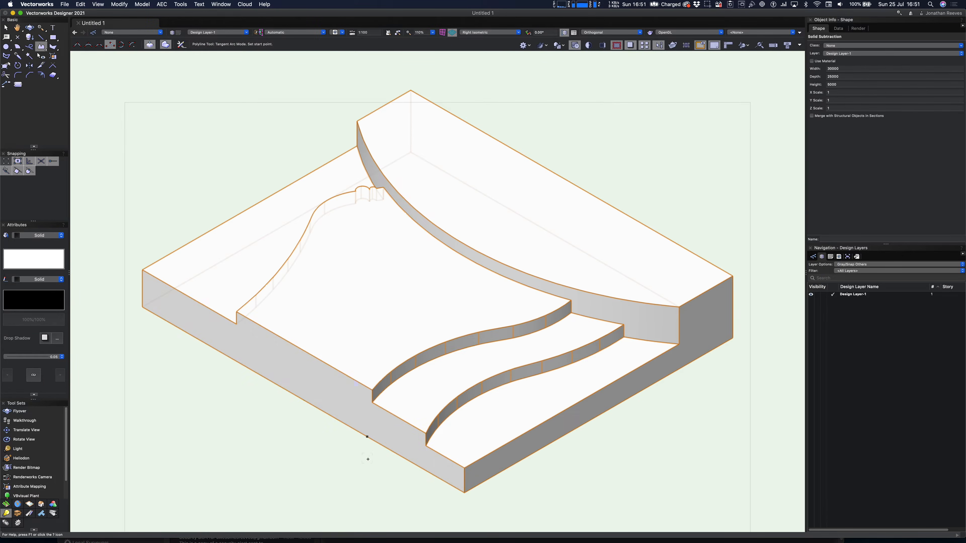
From the left isometric view, draw an S-shaped tangent-arc polyline across the low terrace to the curved wall, and push the outer area down
key("1")
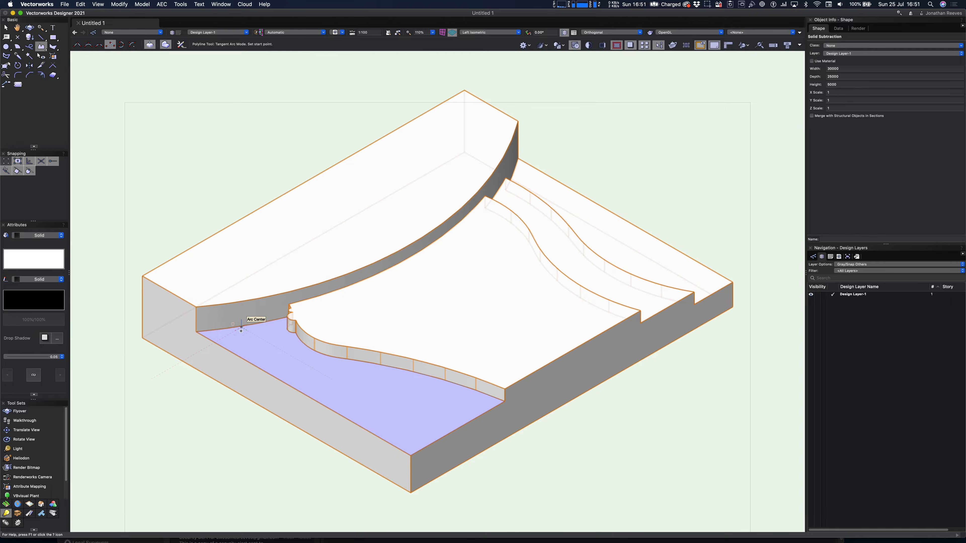
left_click(458, 429)
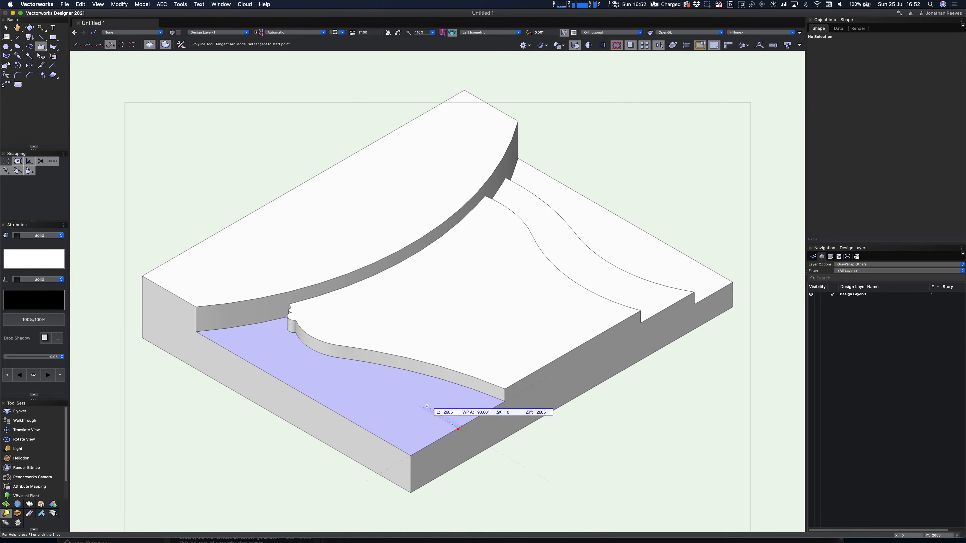
double_click(243, 327)
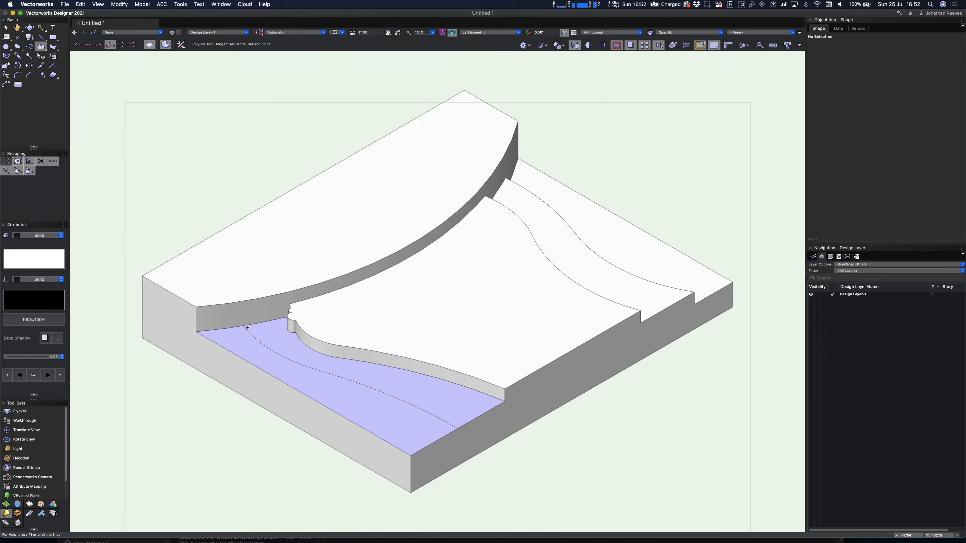
left_click(257, 354)
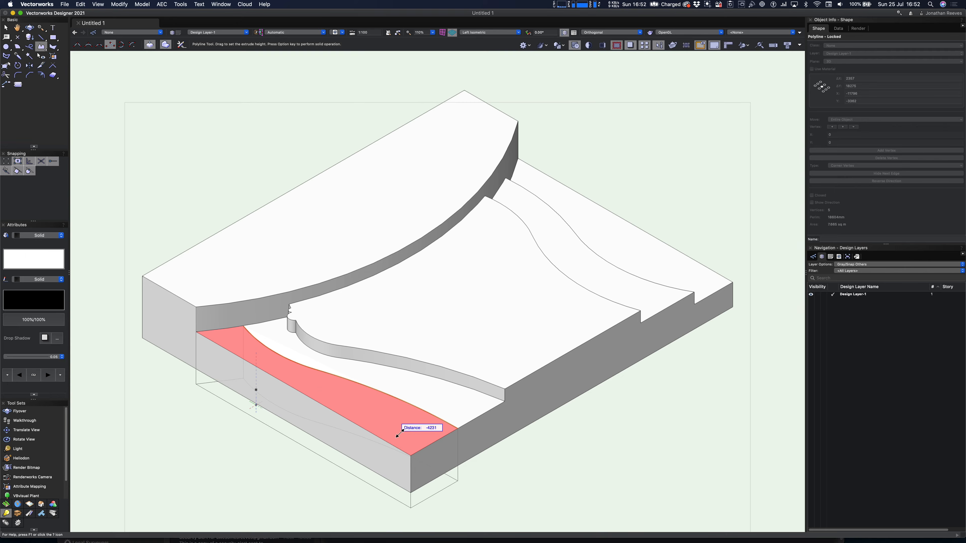
left_click(411, 455)
middle_click_drag(411, 456, 537, 448, "shift")
key("x")
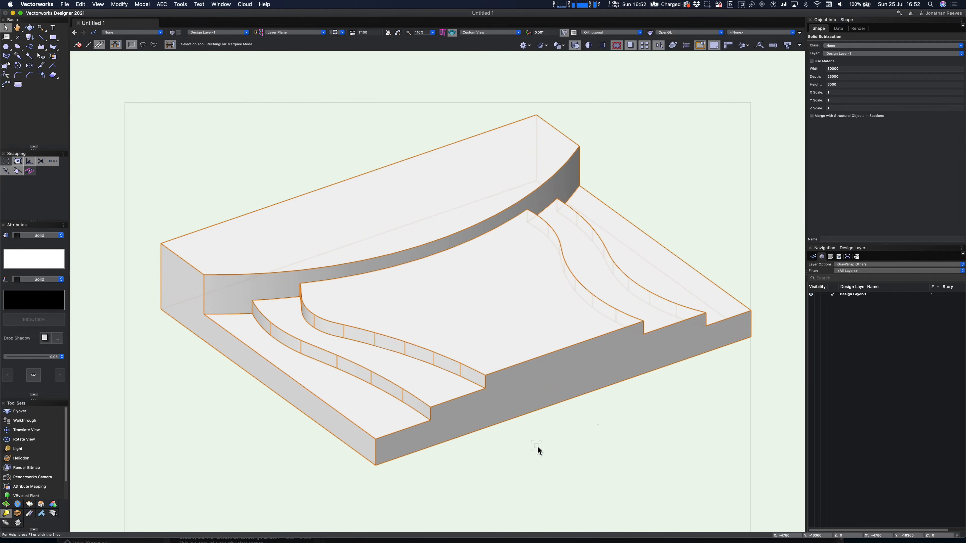
Float the 3D Modeling tool set and fillet the top edge of the outermost S-curved step with a constant radius of 1000 mm
mouse_move(53, 504)
left_mouse_down()
mouse_move(134, 309)
mouse_move(124, 297)
left_mouse_up()
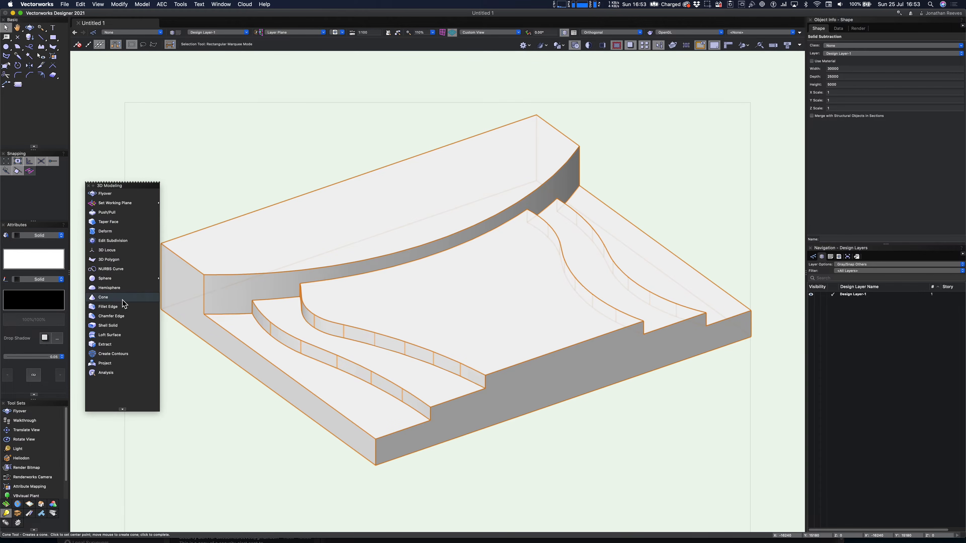
left_click(107, 306)
left_click(304, 344)
left_click(77, 45)
left_click(292, 353)
left_click(506, 371)
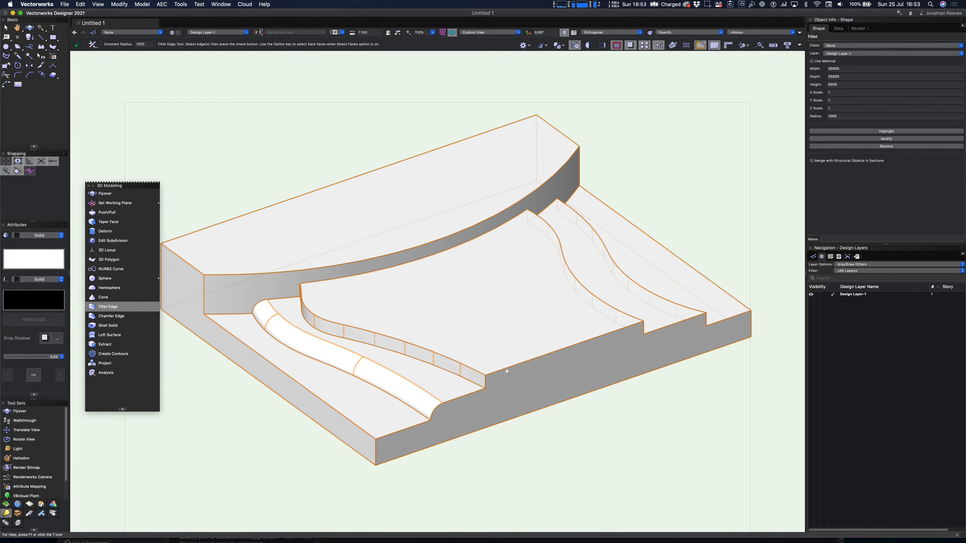
Modify the fillet to include the top edges of the other three S-curved steps at 1000 mm radius
left_click(878, 139)
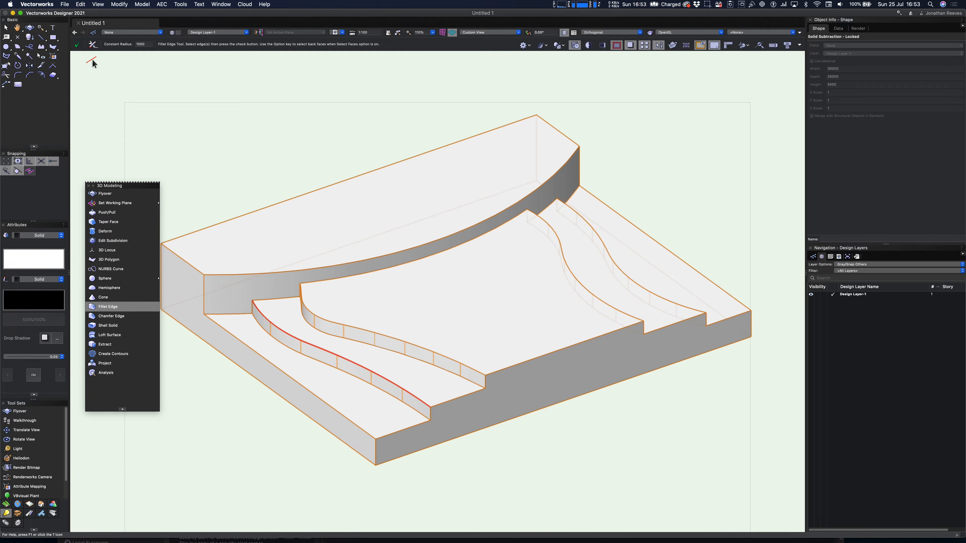
left_click(77, 44)
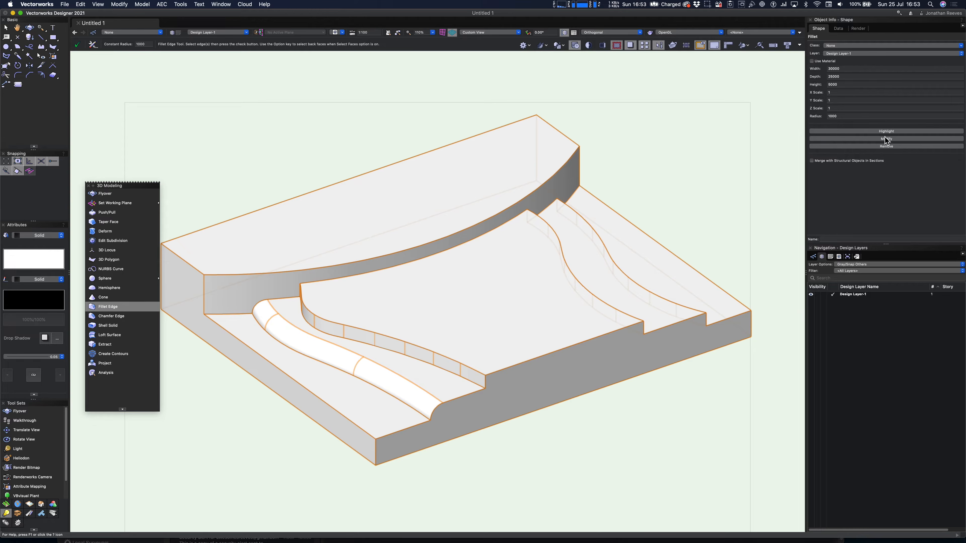
left_click(886, 131)
left_click(886, 139)
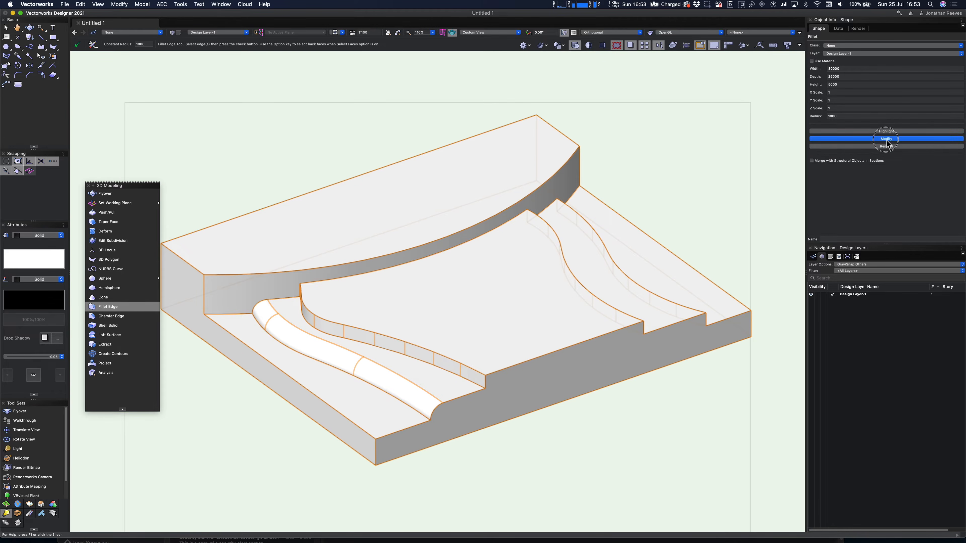
left_click(586, 287)
left_click(620, 268)
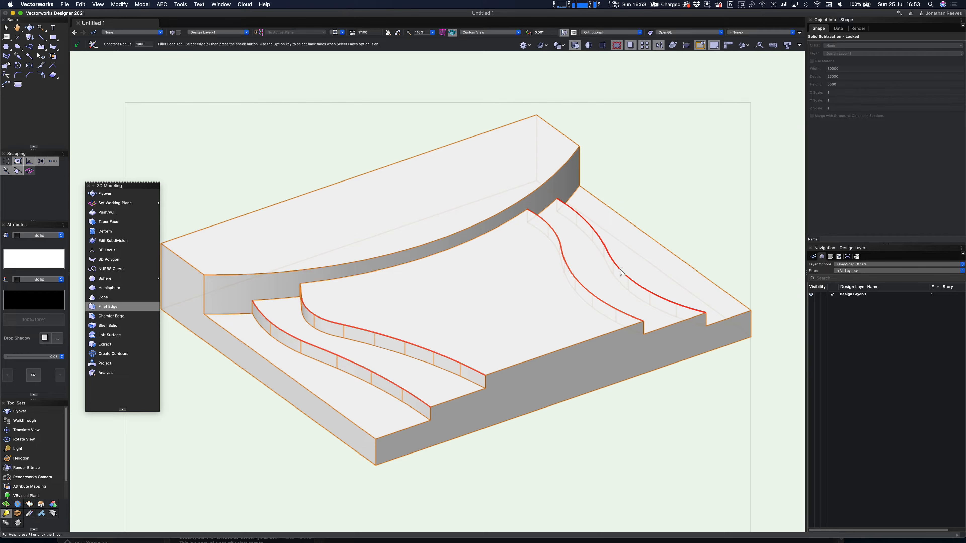
left_click(81, 46)
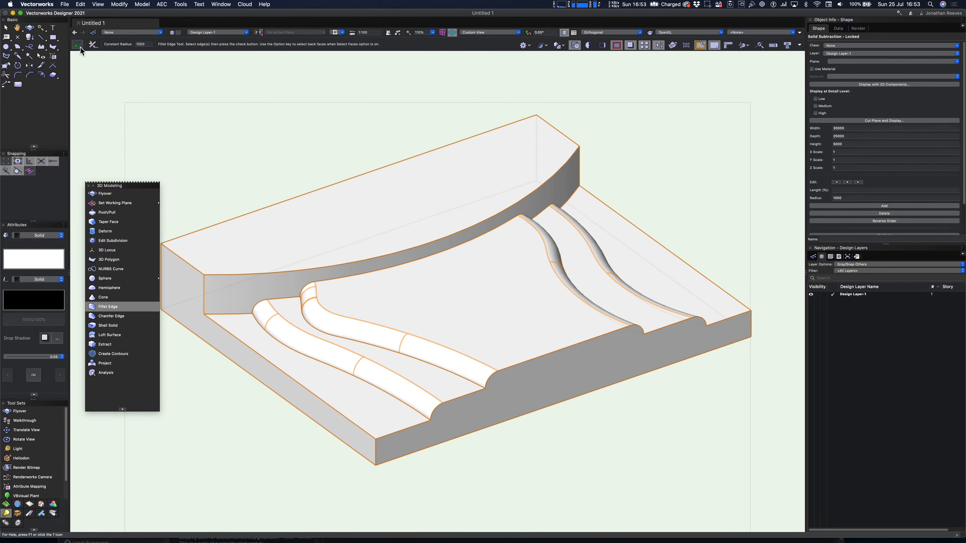
left_click(332, 368)
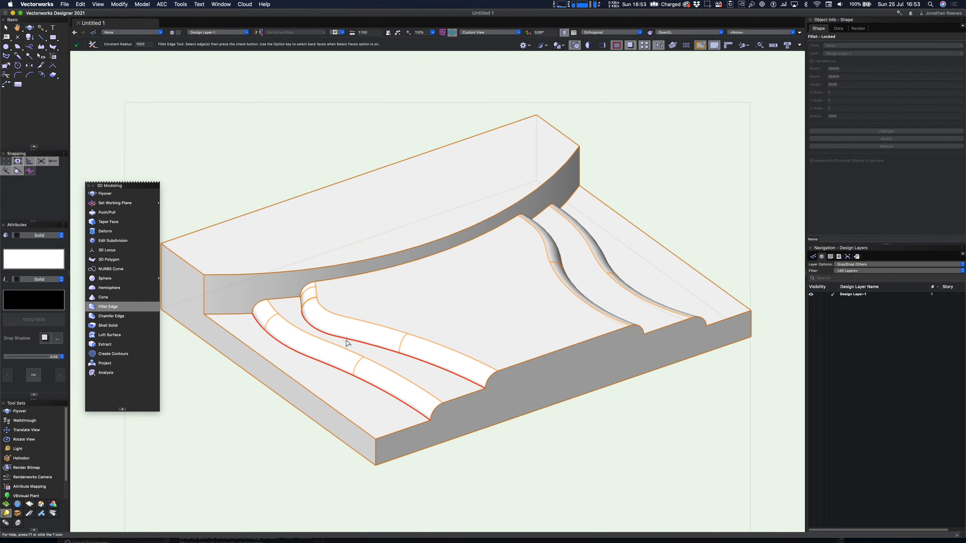
left_click(346, 342)
middle_click_drag(258, 359, 293, 372, "super")
key("x")
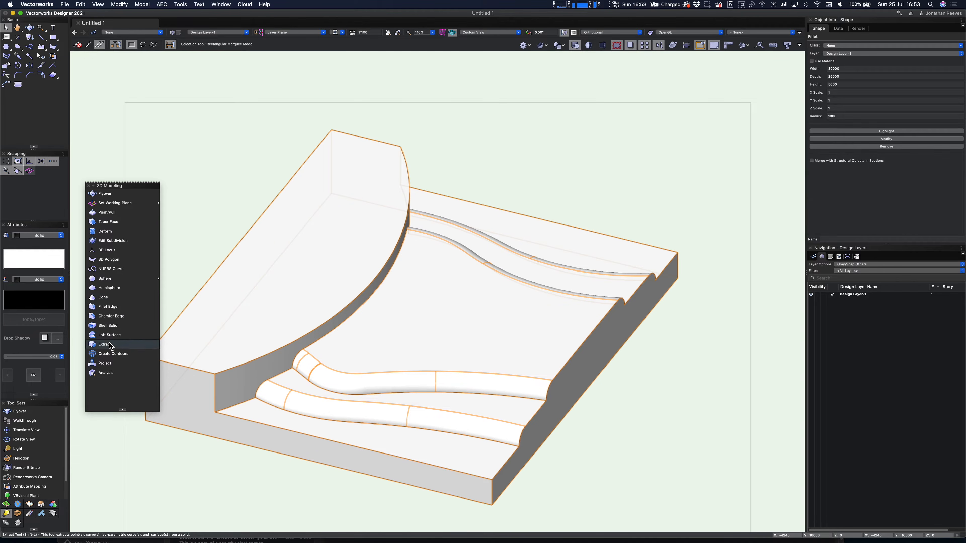
Fillet the base edges of the two S-curved steps on the near side with a 1000 mm radius
left_click(108, 307)
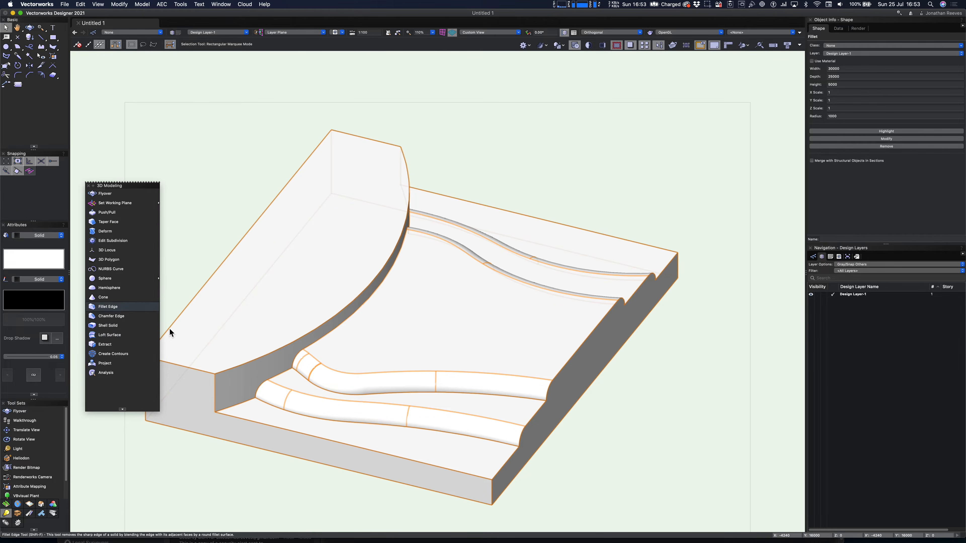
left_click(293, 370)
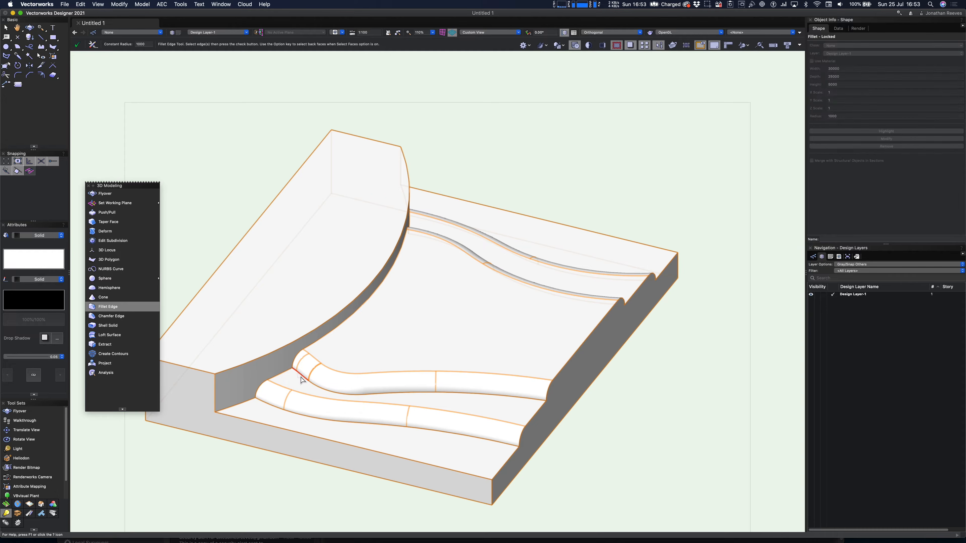
left_click(329, 390, "shift")
left_click(272, 405, "shift")
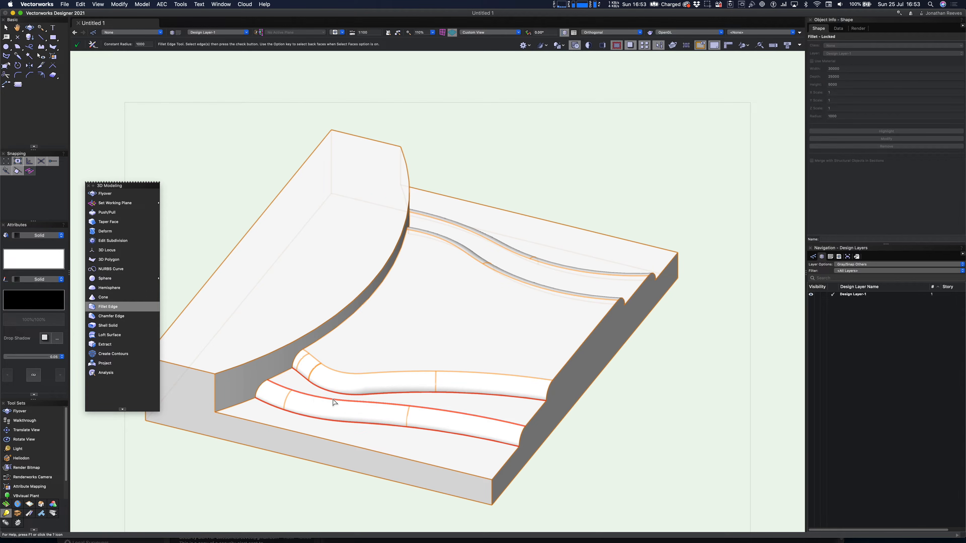
left_click(77, 45)
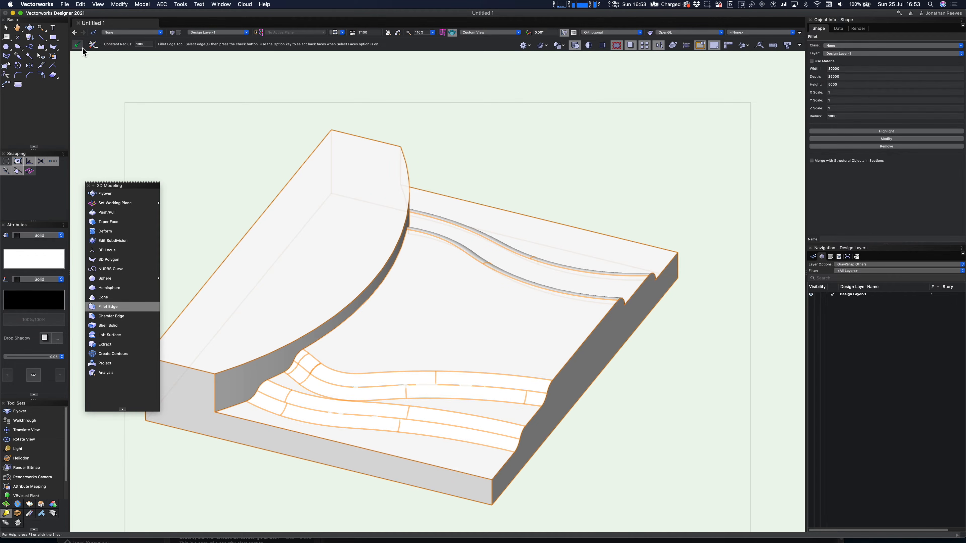
Modify the base fillet to include the lower edges of the two S-curved steps on the opposite side
key("shift+c")
left_click_drag(493, 349, 694, 237)
left_click(883, 139)
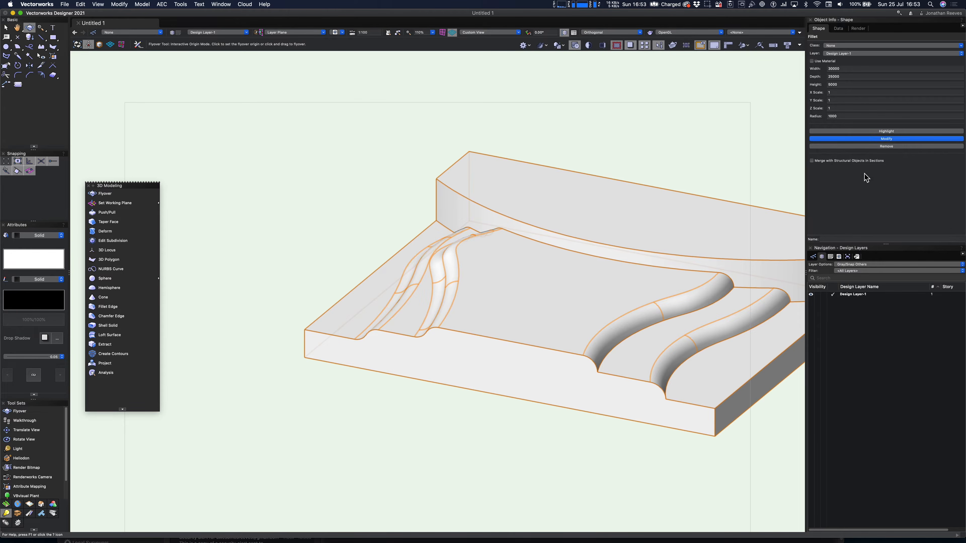
left_click(722, 347)
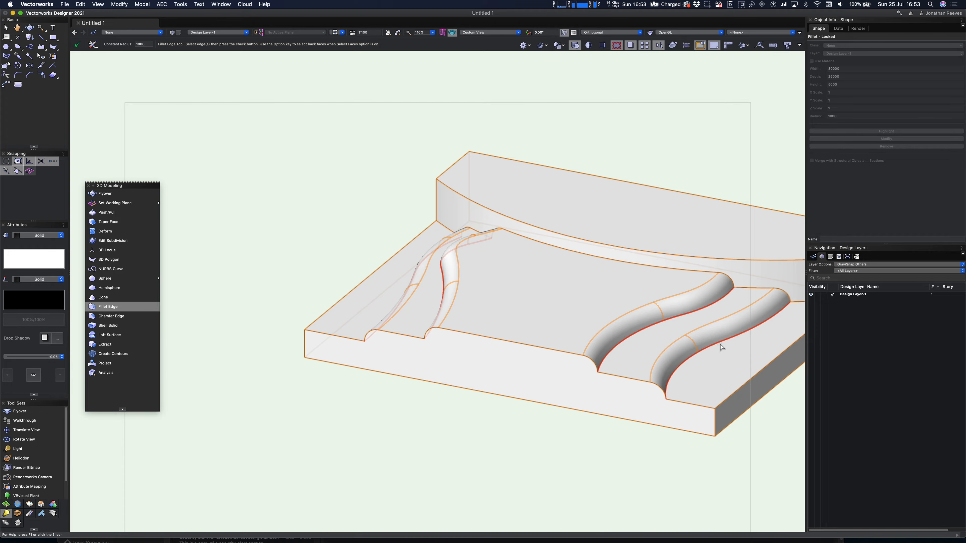
left_click(77, 46)
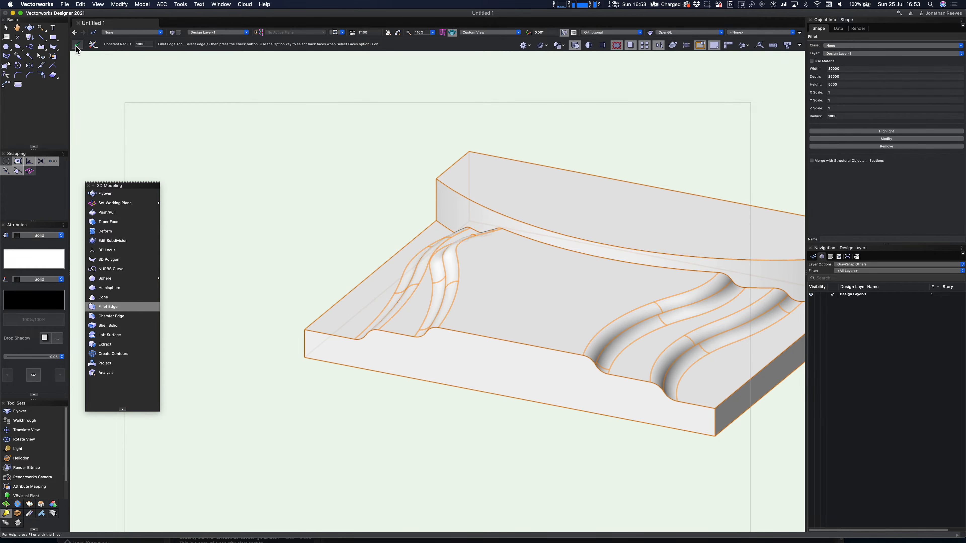
Try a radius of 800 mm for the base-edge fillet, set it to 2 m instead, and deselect the solid
double_click(847, 116)
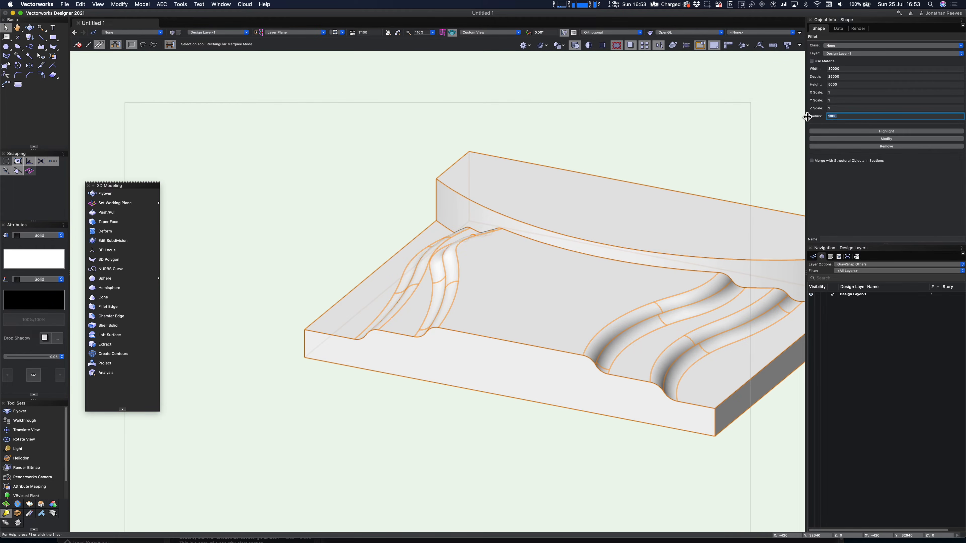
key("Return")
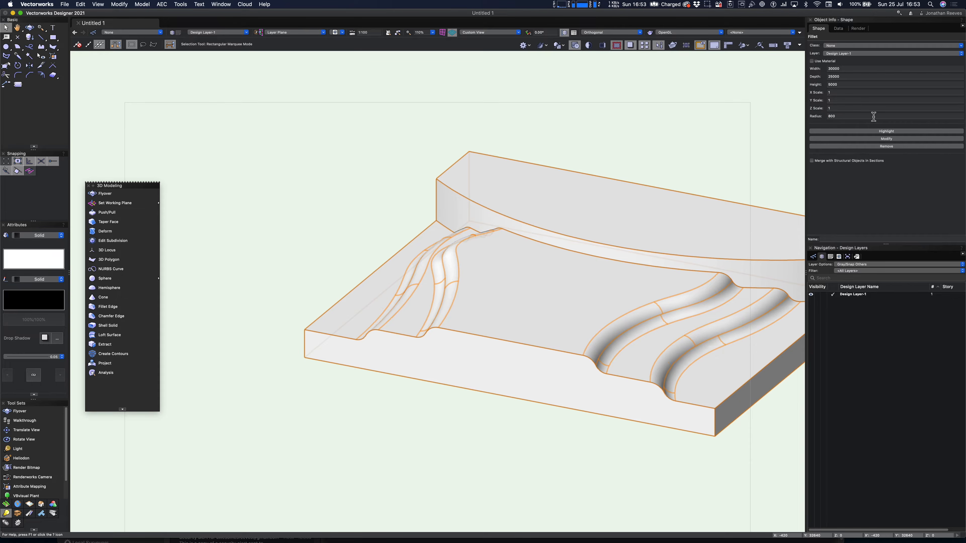
double_click(860, 119)
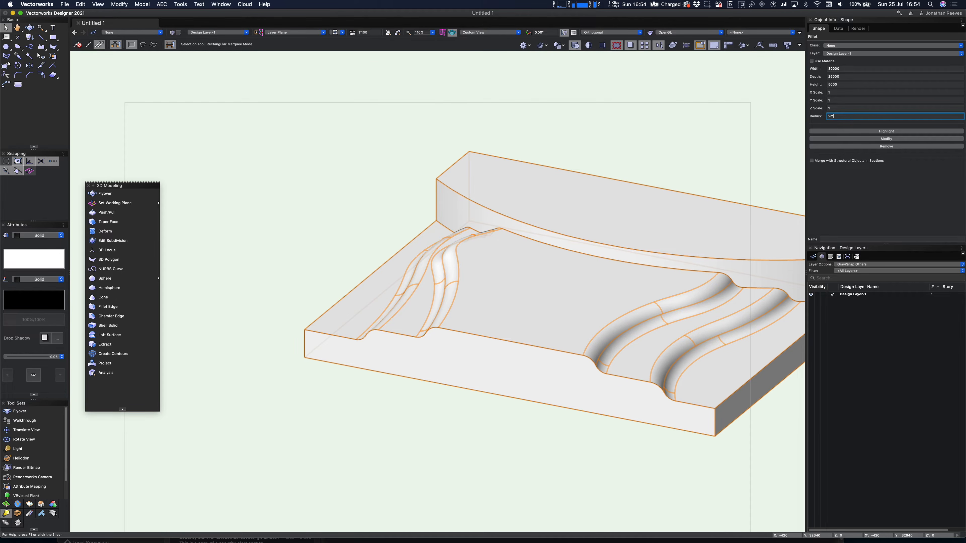
key("Return")
left_click(427, 388)
Fillet the base edge of the curved wall along the central terrace and one set of steps with a 1000 mm radius
key("shift+c")
left_click_drag(371, 416, 442, 416)
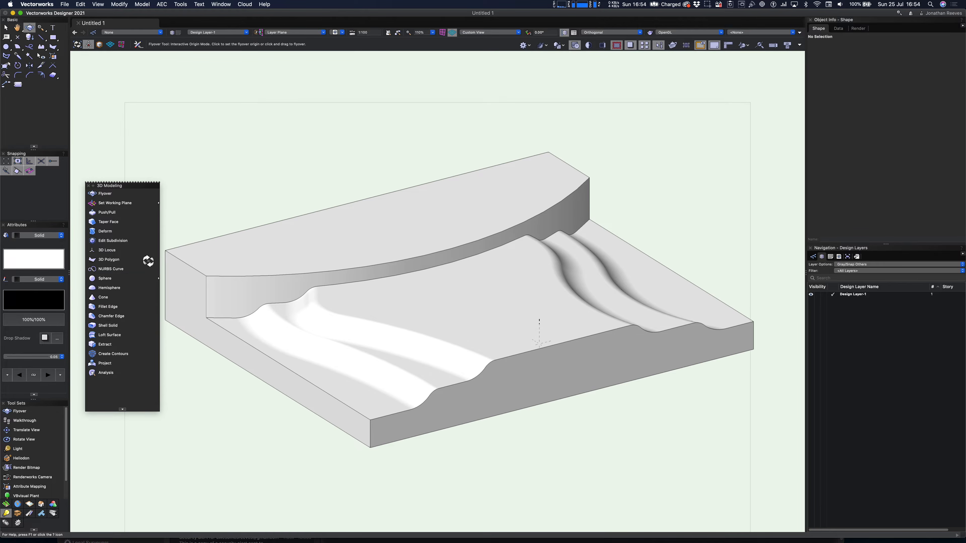
left_click(108, 307)
left_click(392, 280)
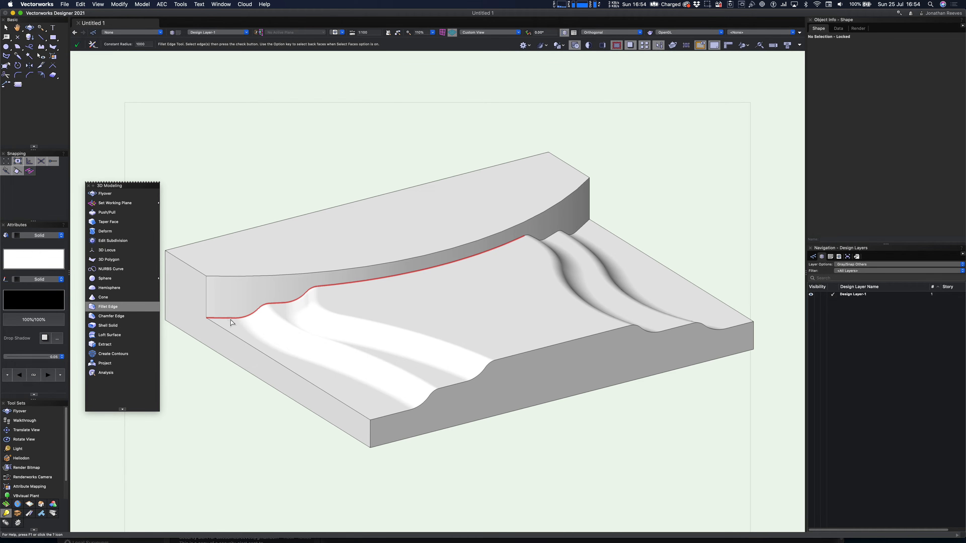
left_click(78, 46)
Modify the wall-base fillet to add the remaining edges where the curved wall meets the opposite steps and lowest terrace
middle_click_drag(567, 317, 366, 271, "shift")
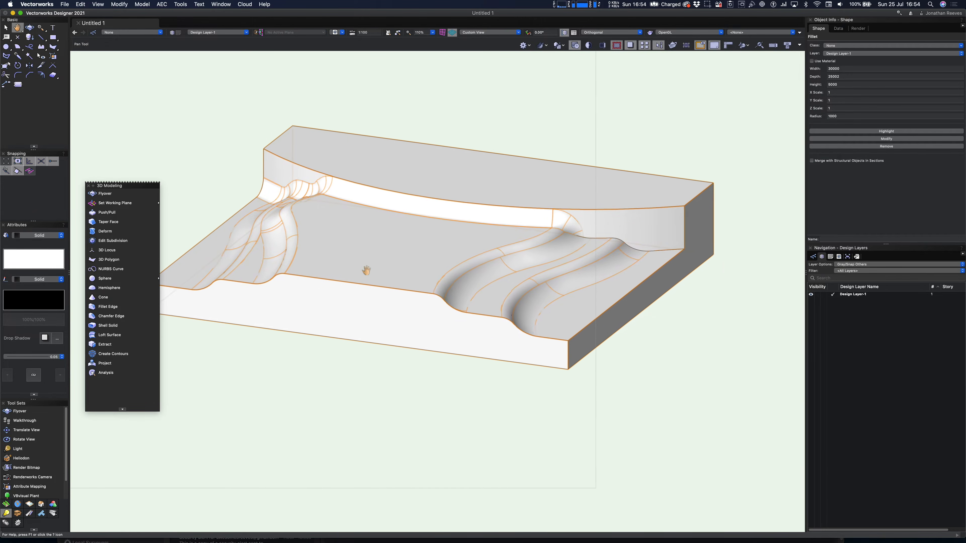
left_click_drag(432, 298, 496, 274)
left_click(886, 138)
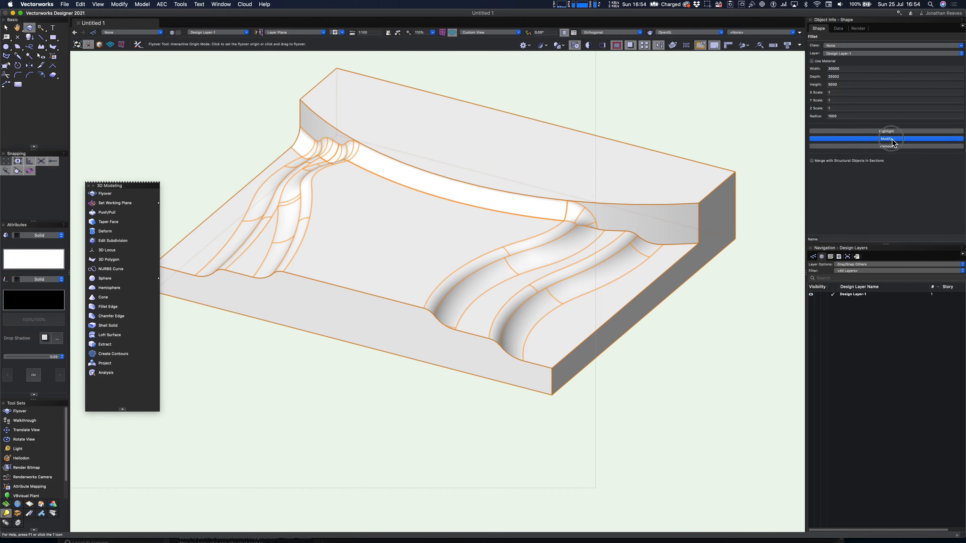
left_click(578, 216, "shift")
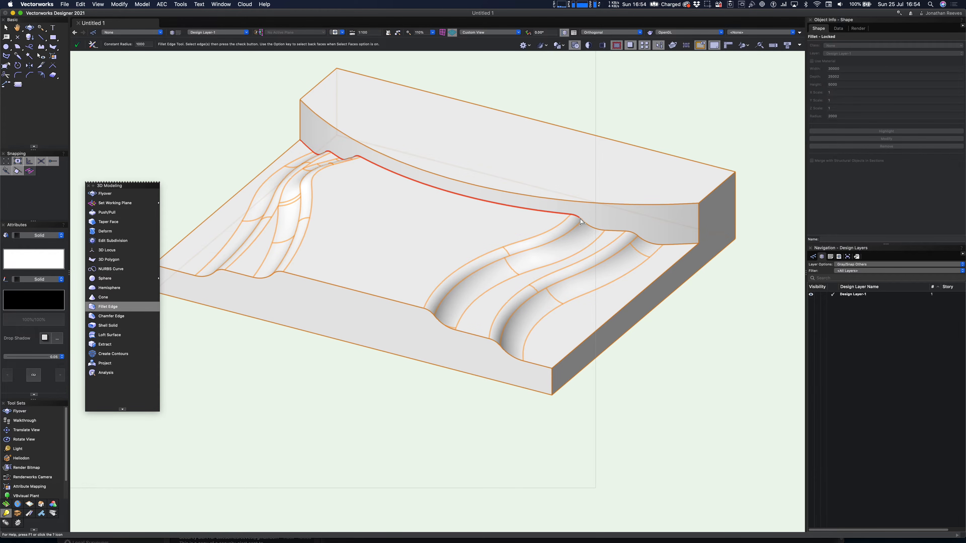
left_click(586, 224, "shift")
left_click(675, 245, "shift")
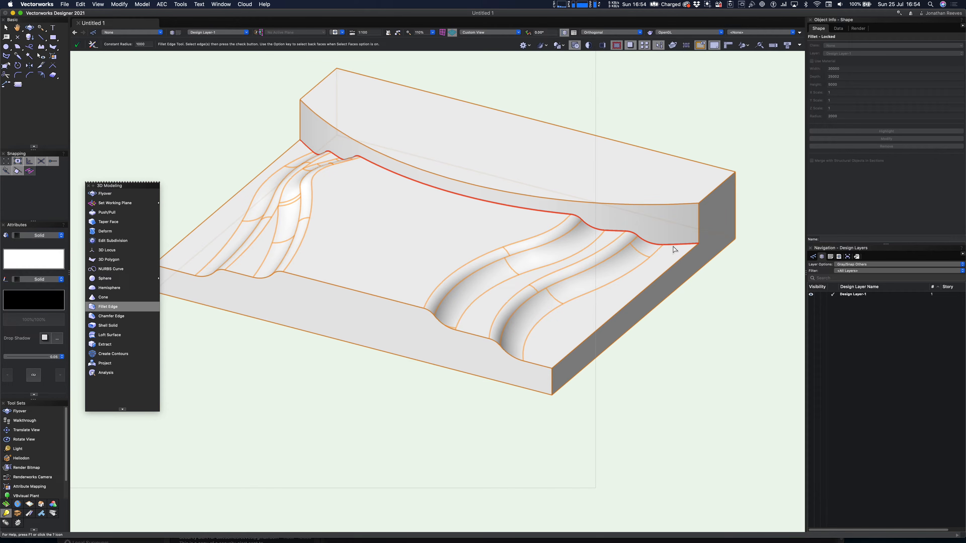
left_click(77, 45)
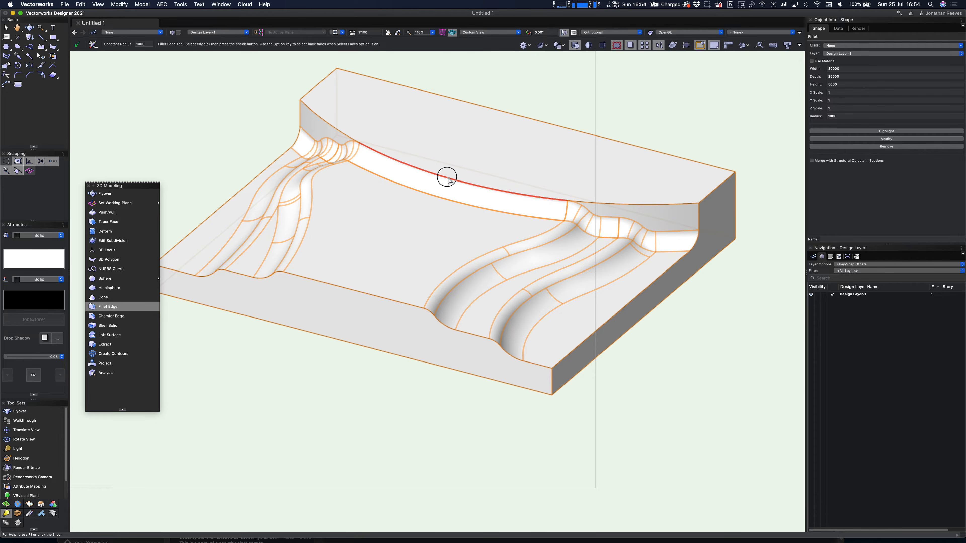
Fillet the curved wall's top edge with a 1000 mm radius, and raise that fillet's radius to 2000 mm
left_click(448, 179)
left_click(77, 46)
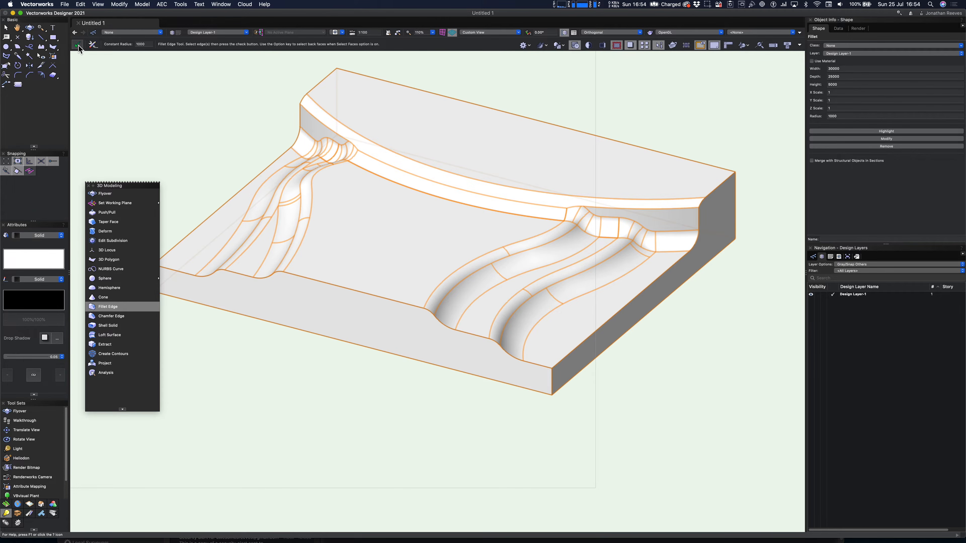
key("shift+c")
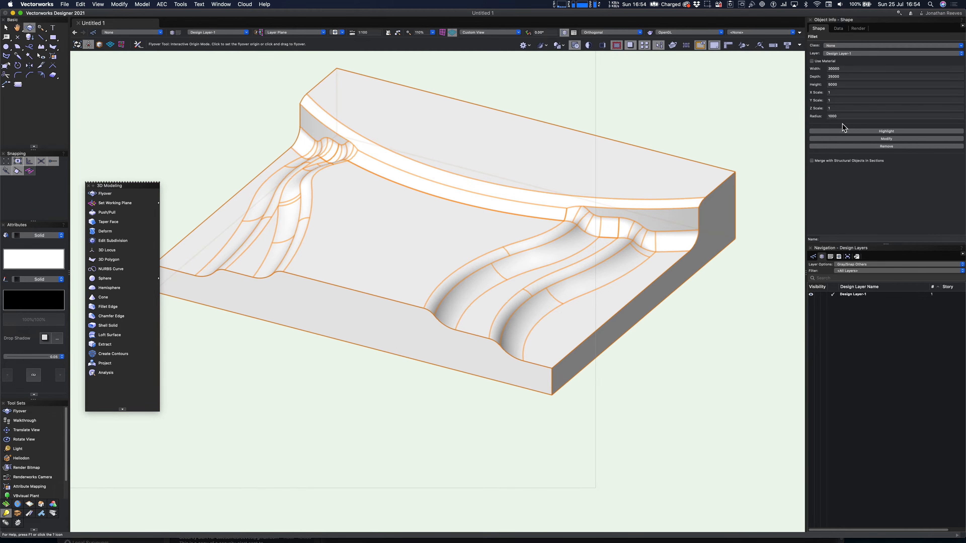
left_click_drag(847, 116, 802, 115)
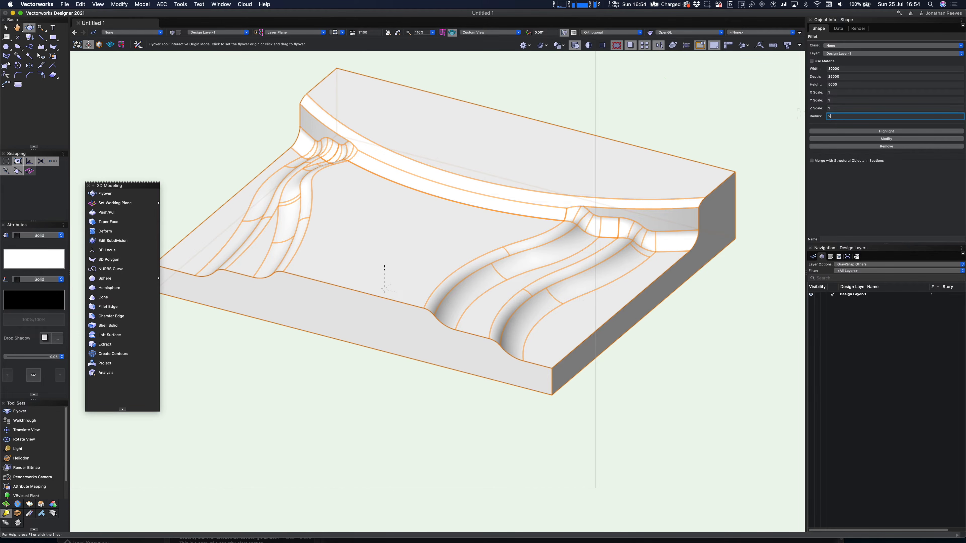
key("Return")
left_click_drag(332, 358, 453, 344)
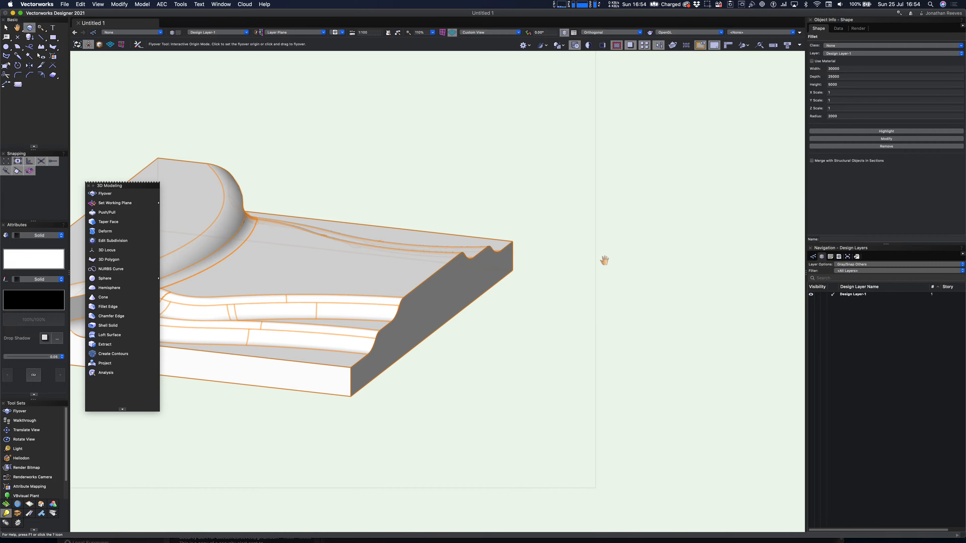
Set the radius of the curved wall's top-edge fillet to 3000 mm and deselect the solid
middle_click_drag(586, 261, 725, 257)
left_click_drag(845, 118, 809, 114)
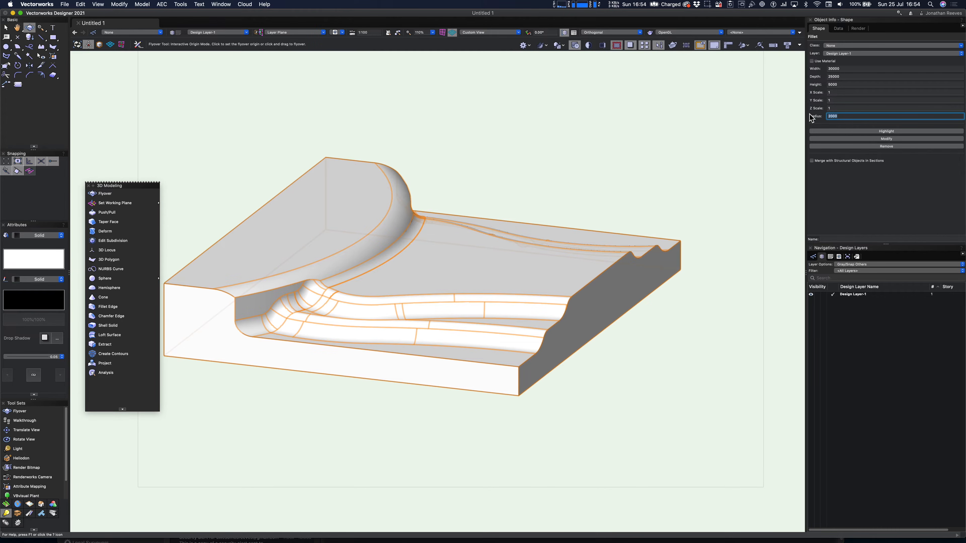
key("Return")
left_click(578, 165, "super")
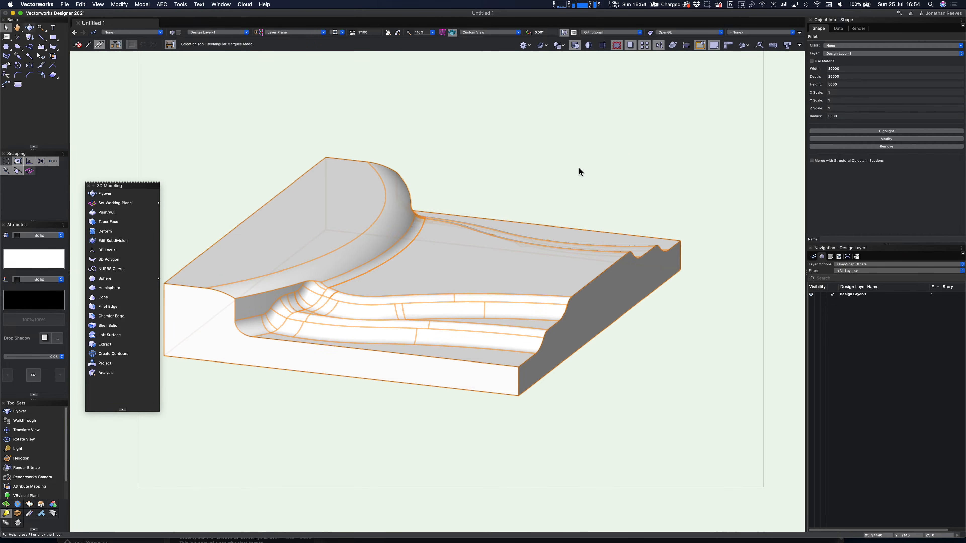
left_click_drag(586, 384, 559, 397)
key("x")
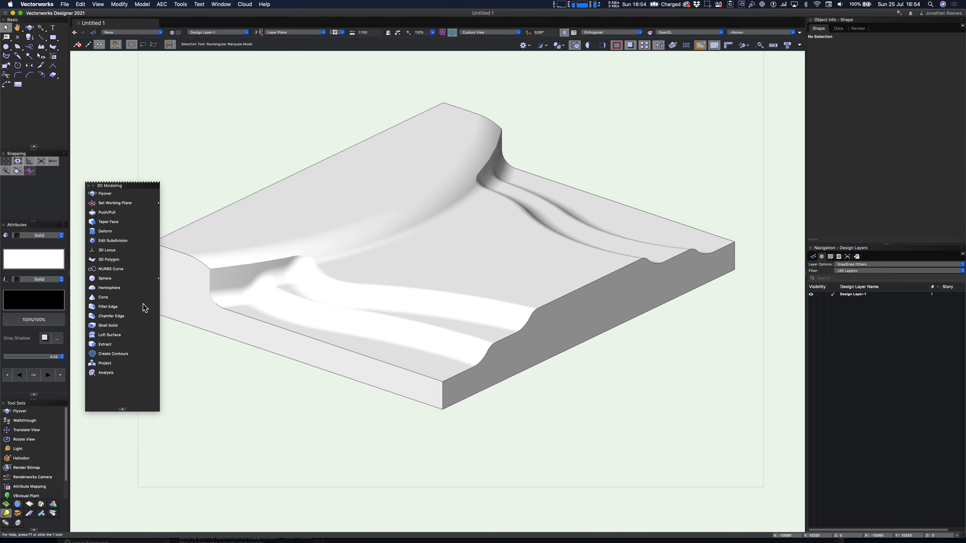
Place a sphere of about 3092 mm radius centred on the surface of the central terrace
left_click(102, 278)
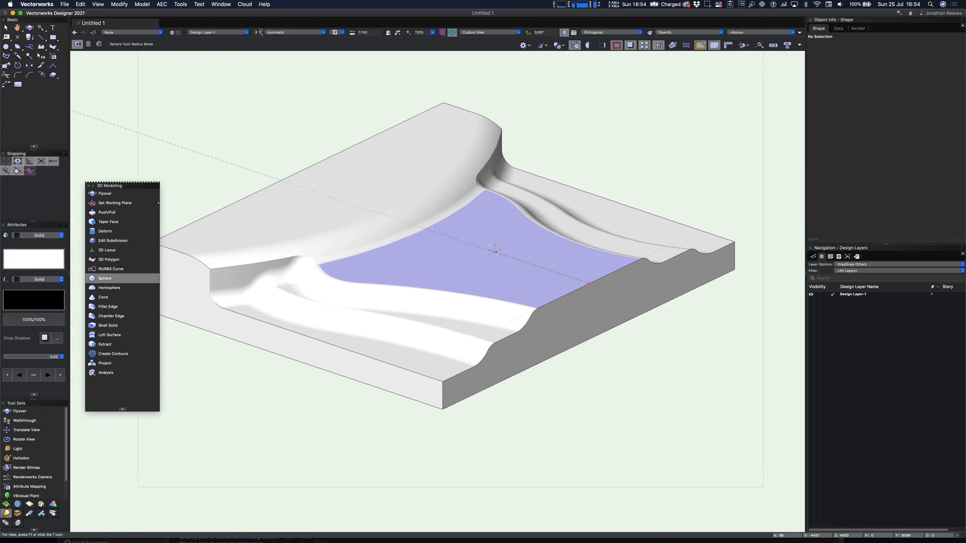
left_click(477, 248)
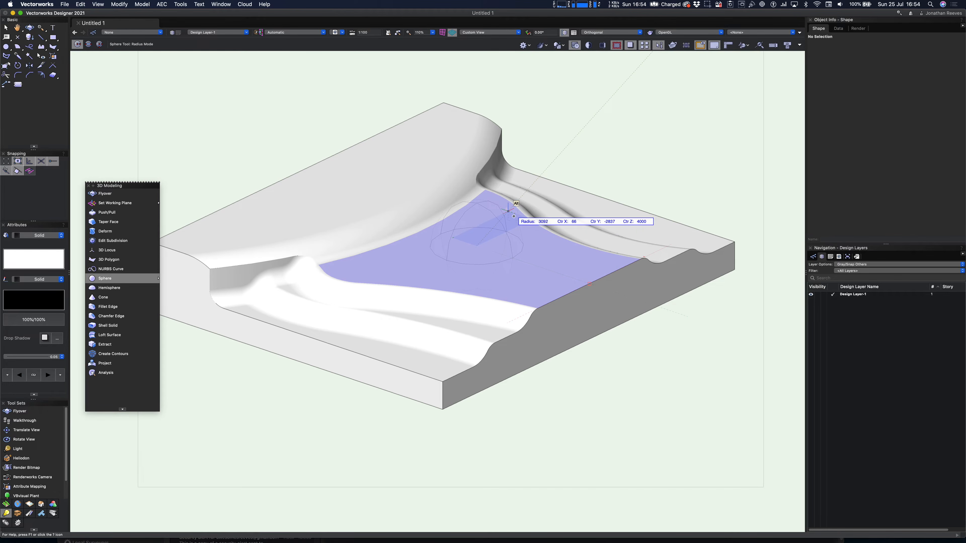
left_click(514, 216)
key("KP_2")
key("x")
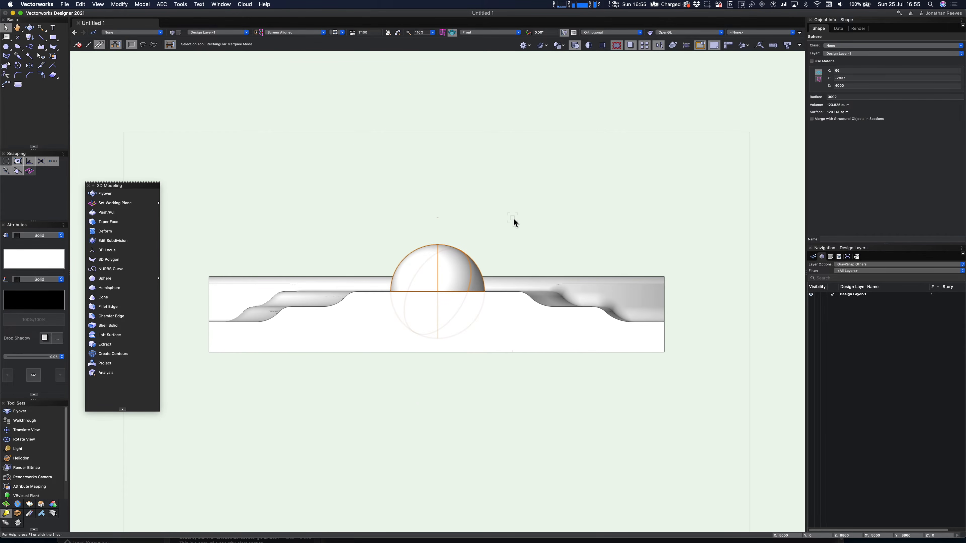
Subtract the sphere from the landscape solid to hollow out a bowl in the central terrace
key("KP_3")
key("super+a")
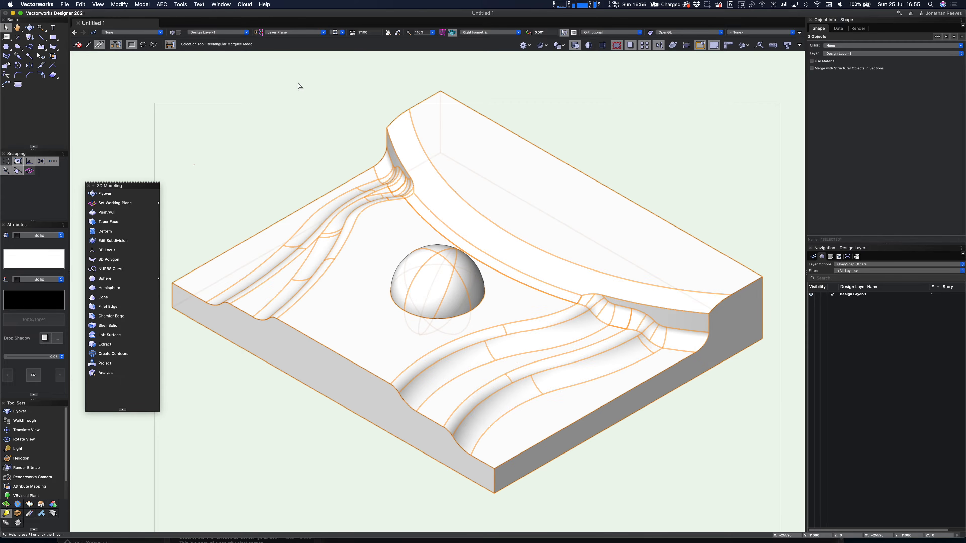
left_click(142, 5)
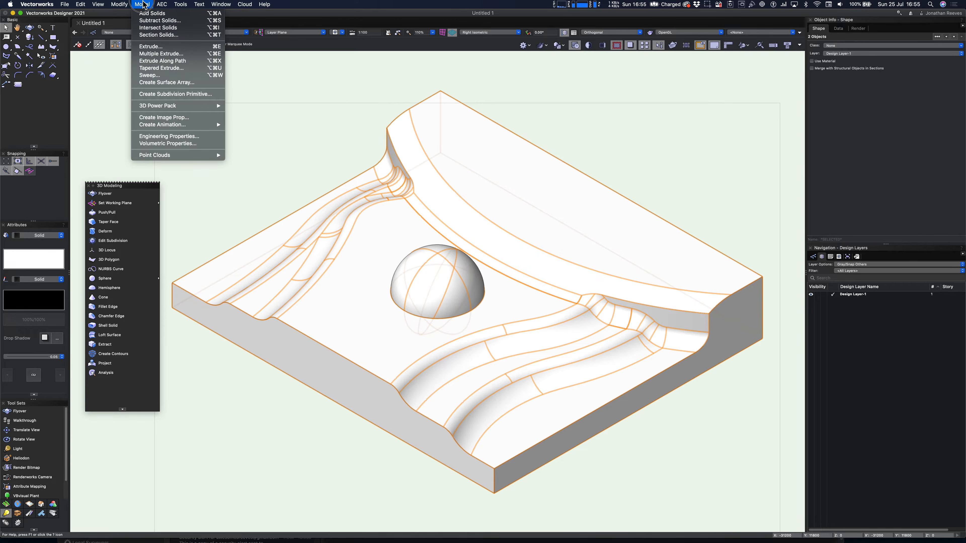
left_click(153, 22)
left_click(514, 182)
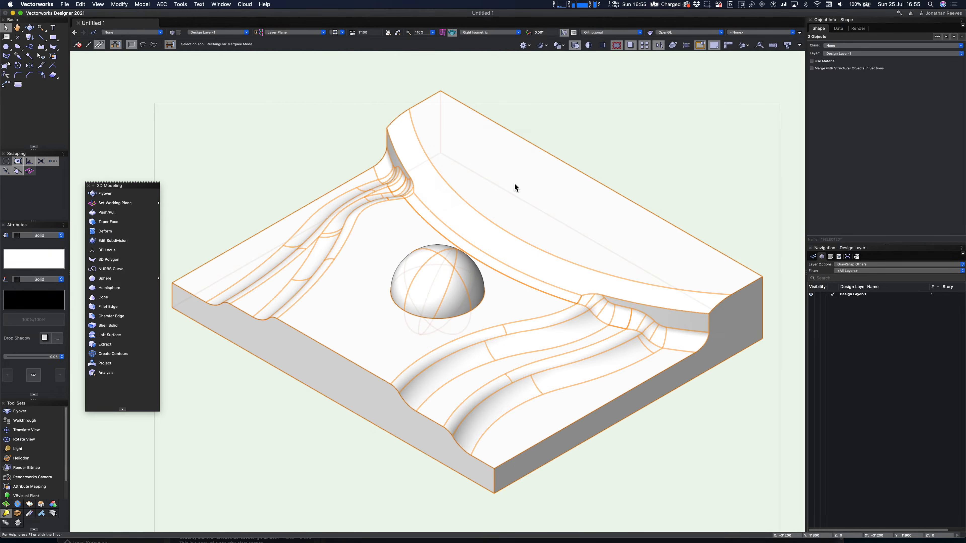
Chamfer the rim of the bowl on the central terrace with a 1000 mm setback
scroll(434, 316, "up", 4)
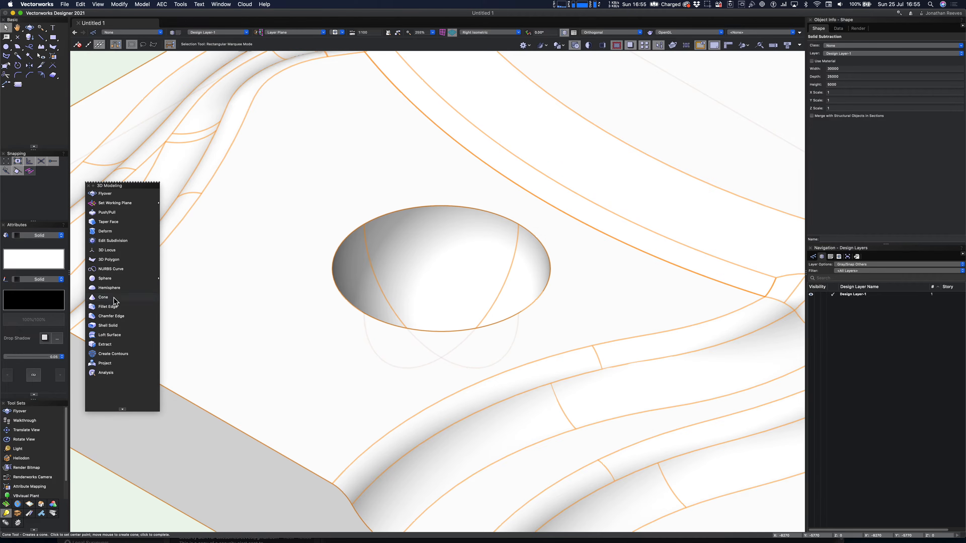
left_click(107, 316)
left_click(360, 227)
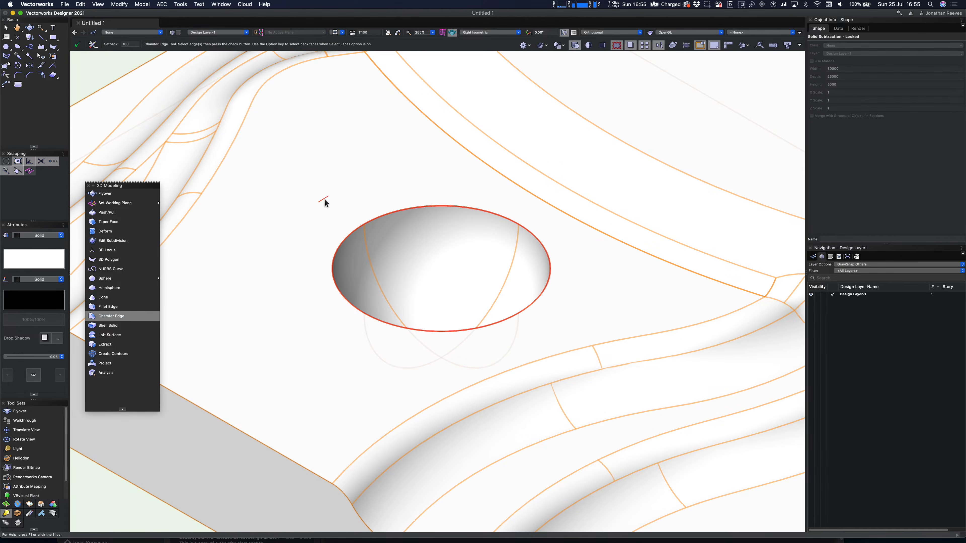
double_click(129, 46)
key("Return")
left_click(78, 45)
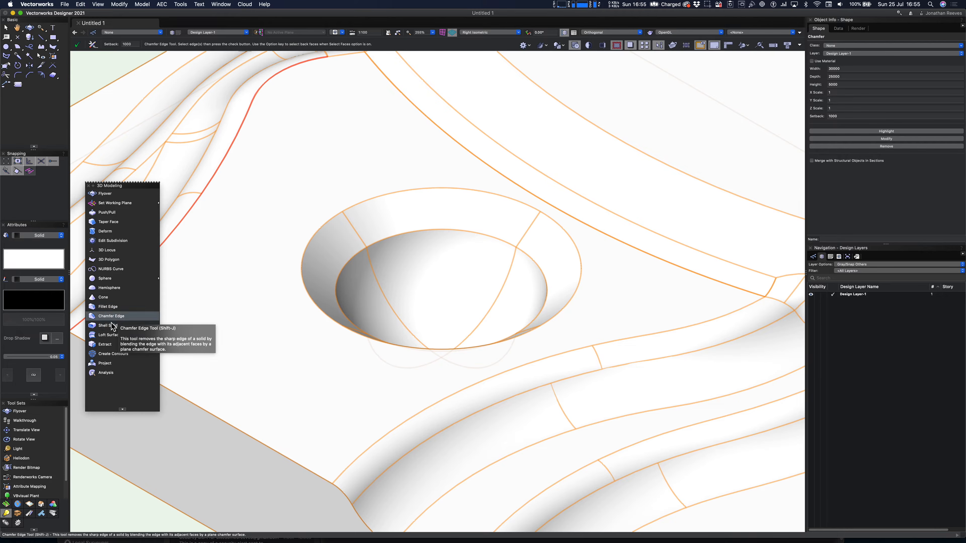
Fillet the outer edge of the bowl's chamfered rim with a 1000 mm radius and deselect the solid
key("shift+f")
left_click(318, 210)
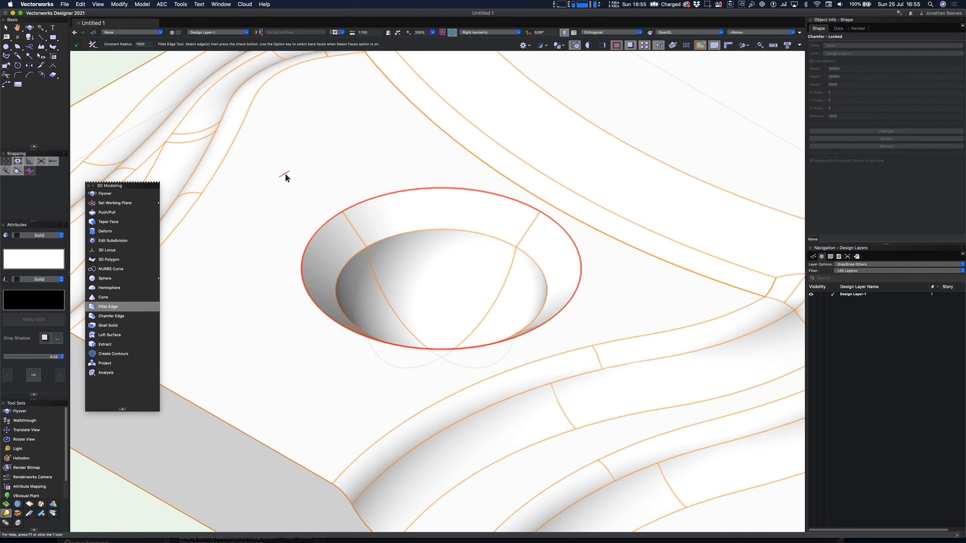
left_click(79, 44)
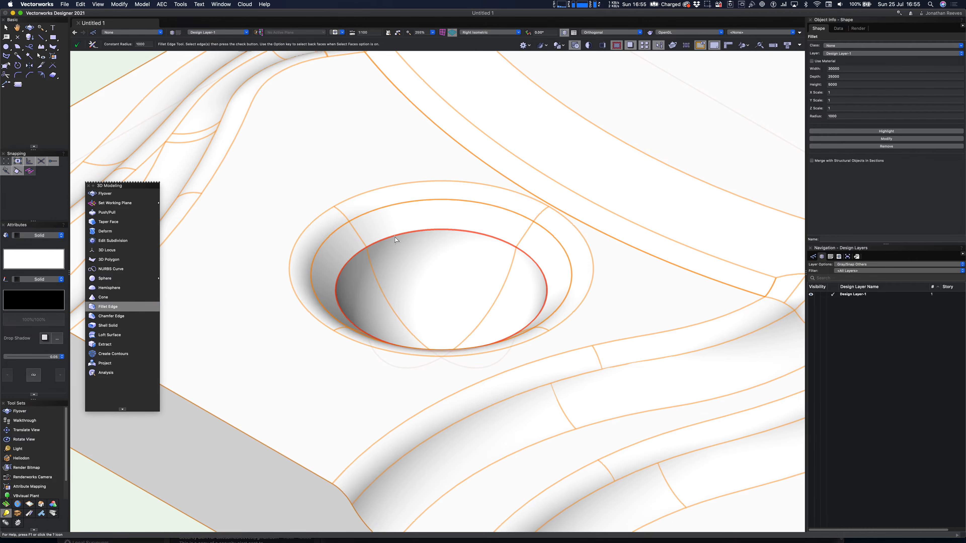
key("shift+c")
left_click_drag(231, 282, 281, 270)
scroll(280, 270, "down", 4)
middle_click_drag(292, 268, 477, 201)
left_click_drag(350, 281, 484, 291)
key("x")
key("x")
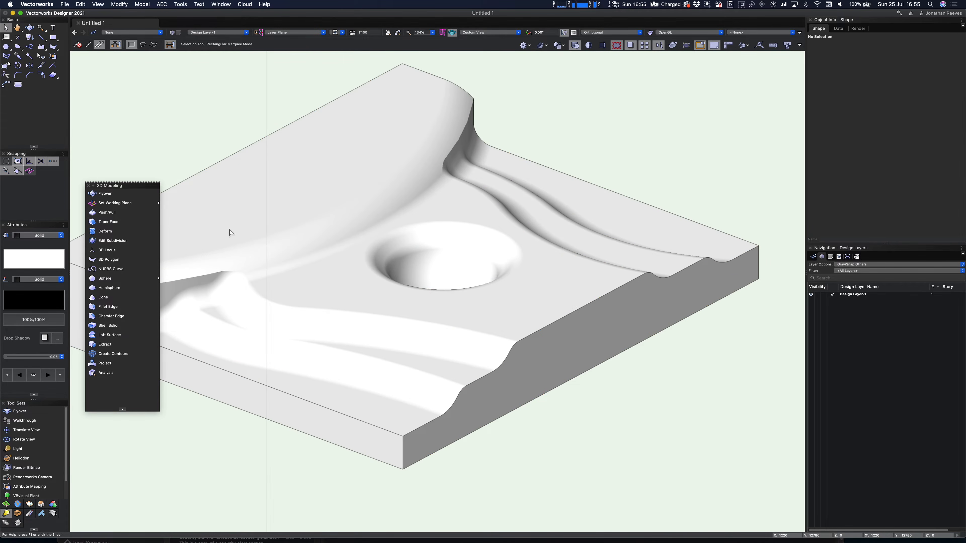
Extract the flat central terrace surface around the bowl and extrude it 30 mm
left_click(104, 344)
left_click(494, 308)
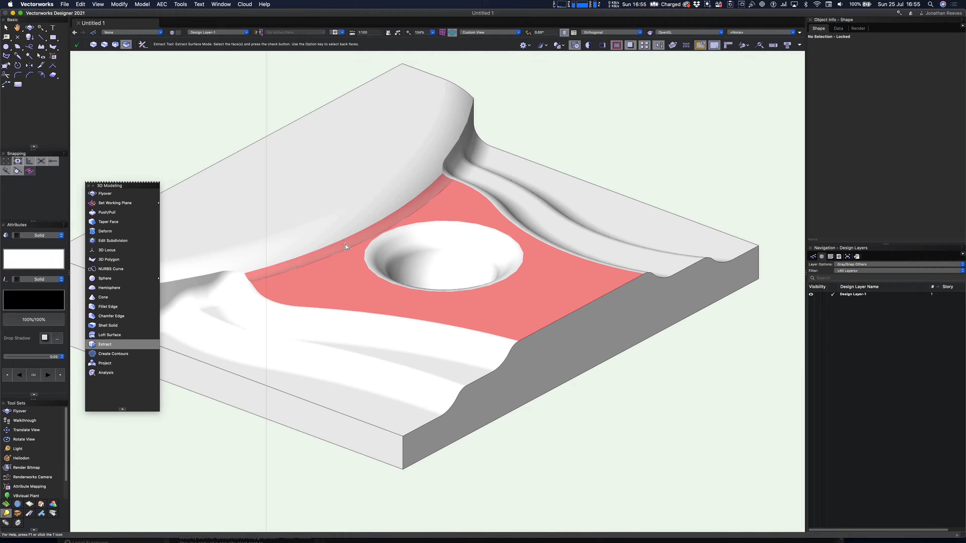
left_click(77, 45)
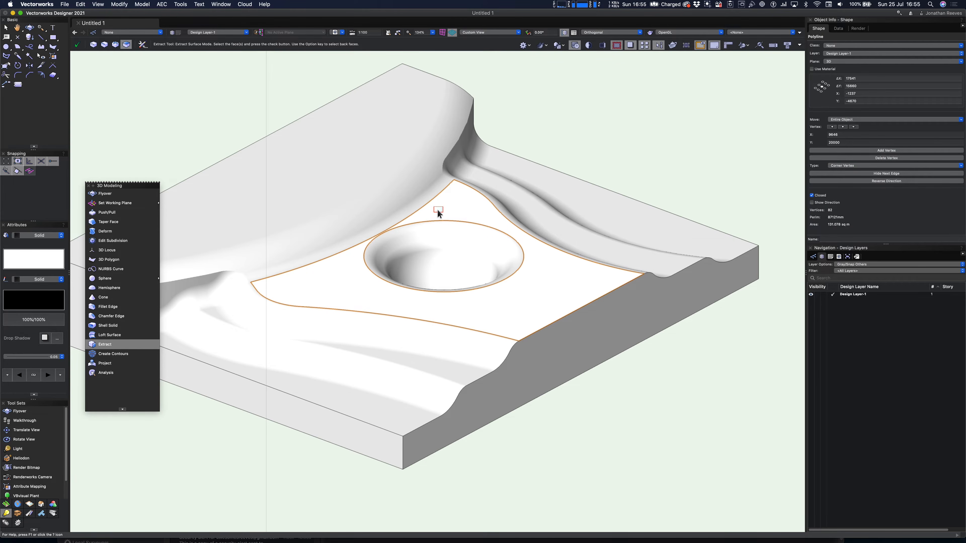
key("super+e")
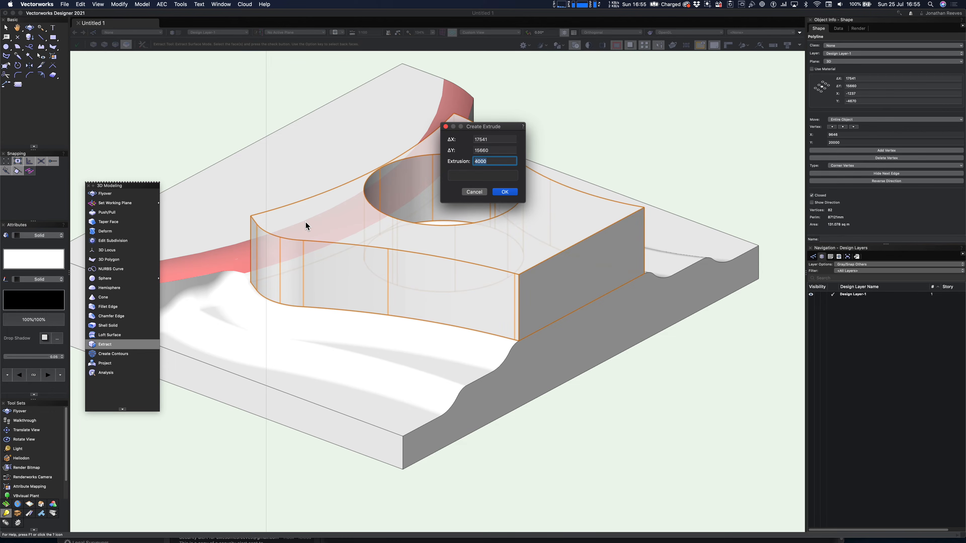
type("30")
key("Return")
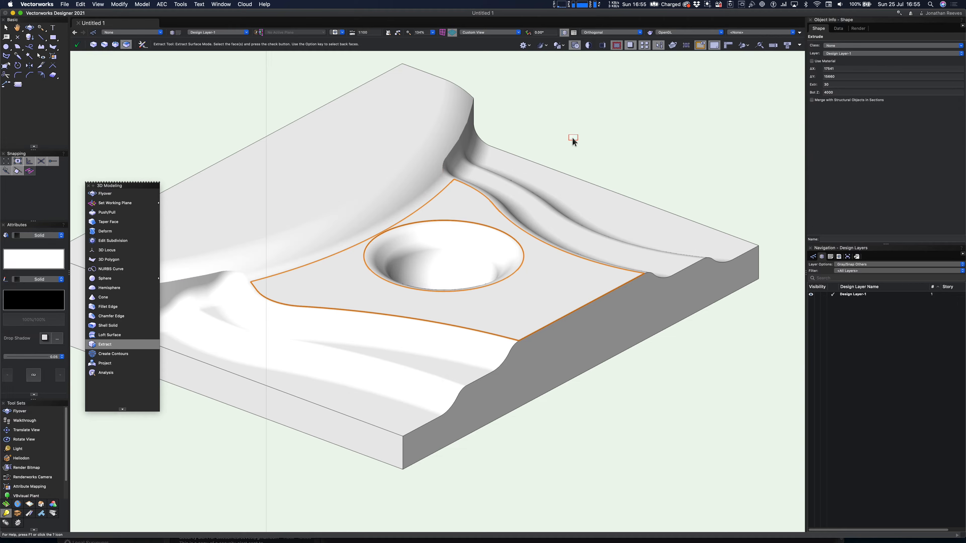
Browse to JRA Vectorworks Texture Pack II.vwx in 02 New JRA Libraries as a resource document and open its Brick textures
key("super+r")
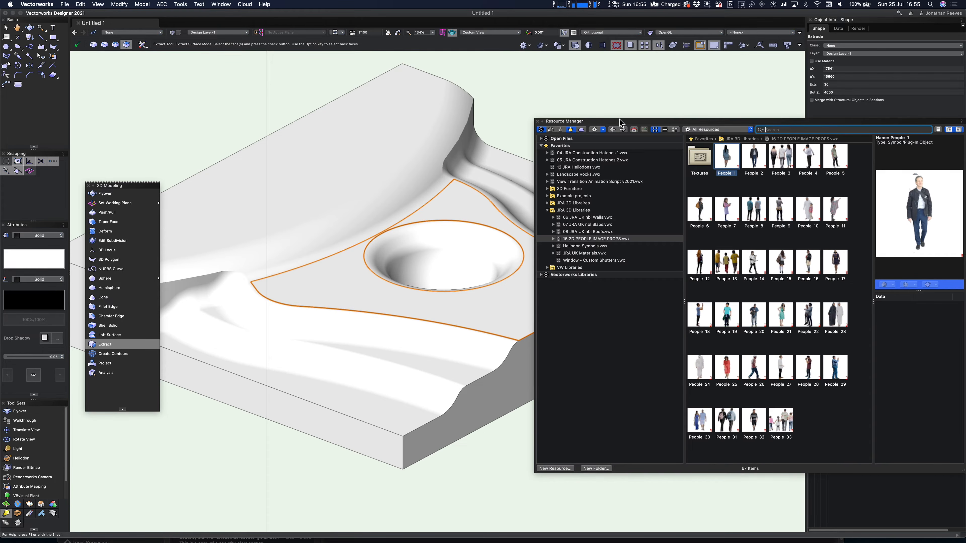
left_click_drag(622, 125, 527, 103)
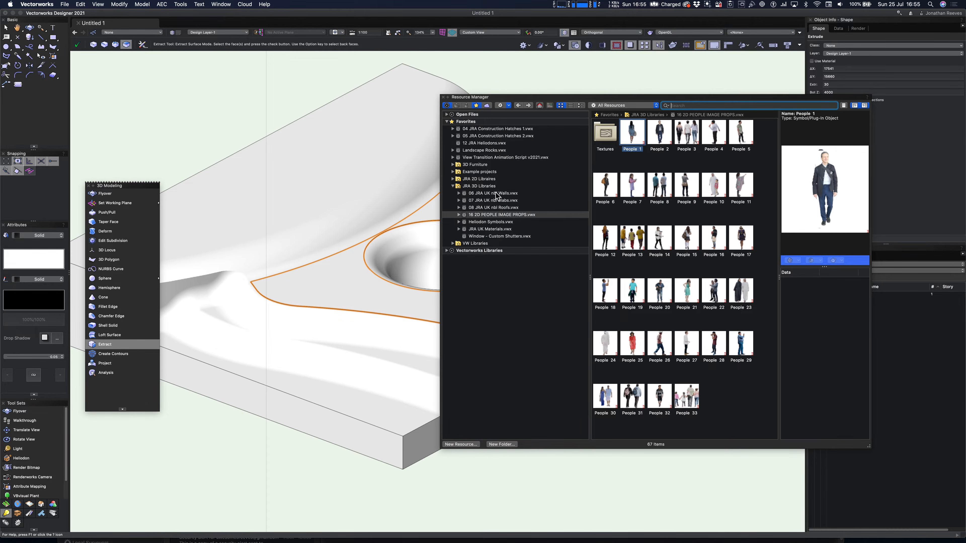
left_click(505, 105)
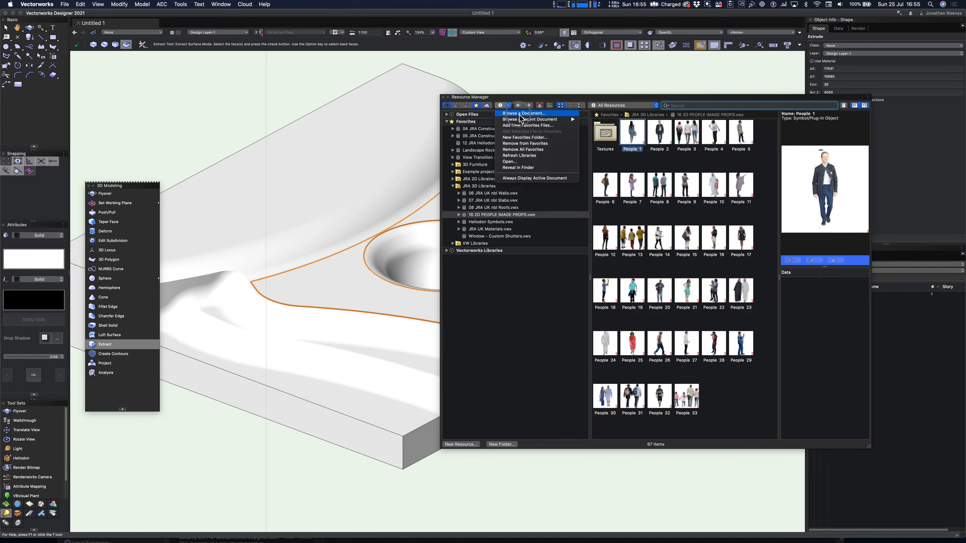
left_click(518, 116)
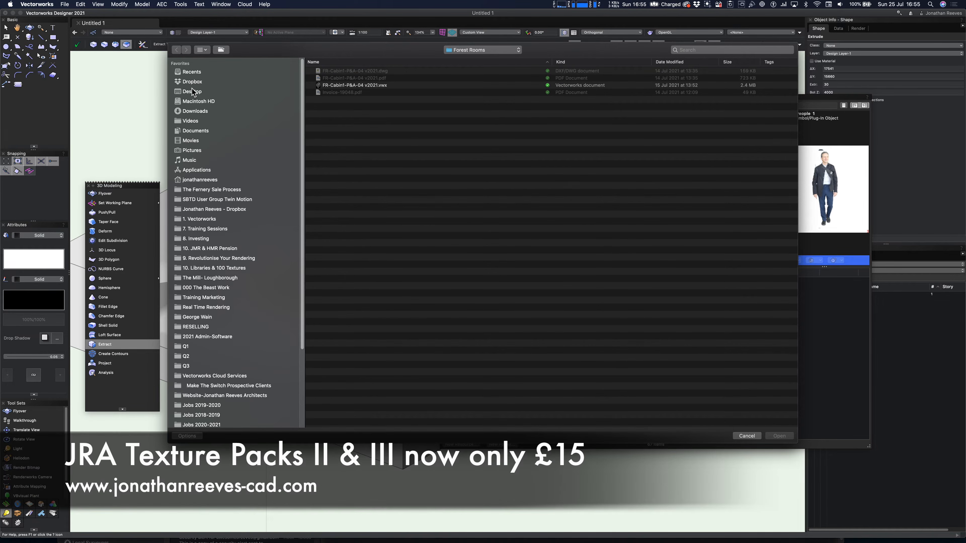
left_click(202, 219)
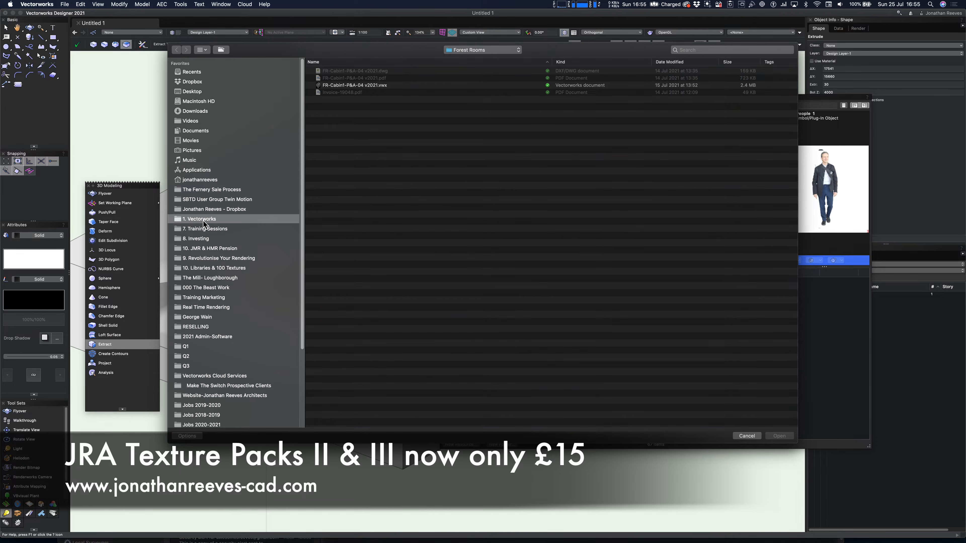
left_click(356, 64)
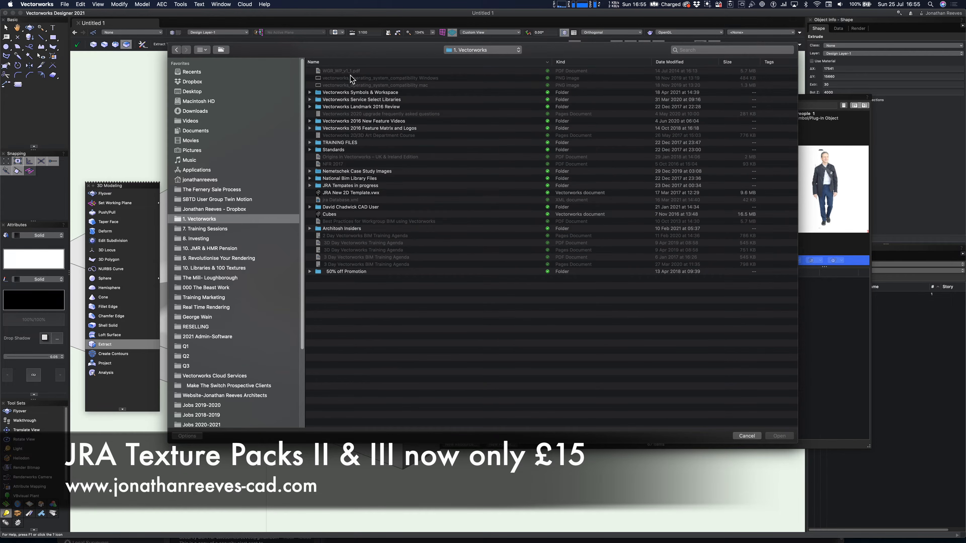
double_click(350, 94)
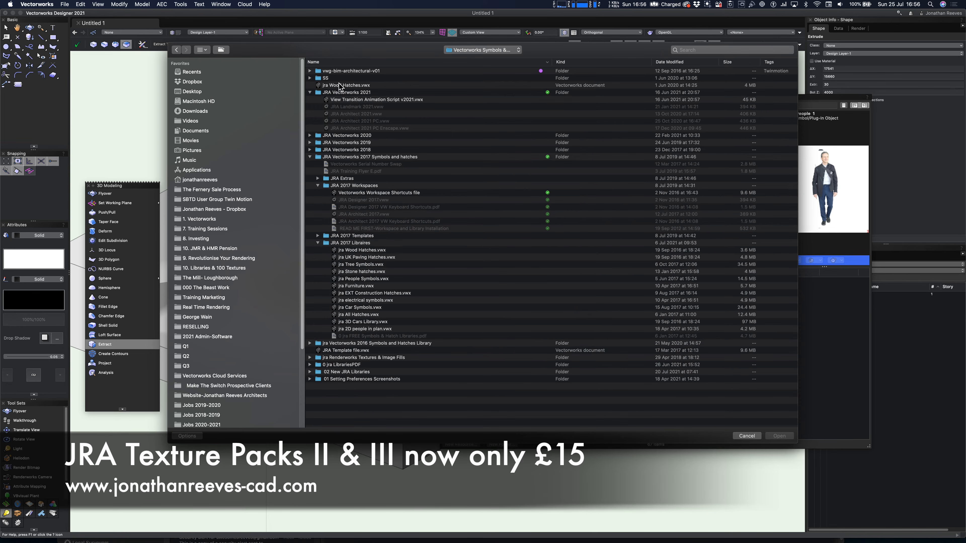
left_click(337, 78)
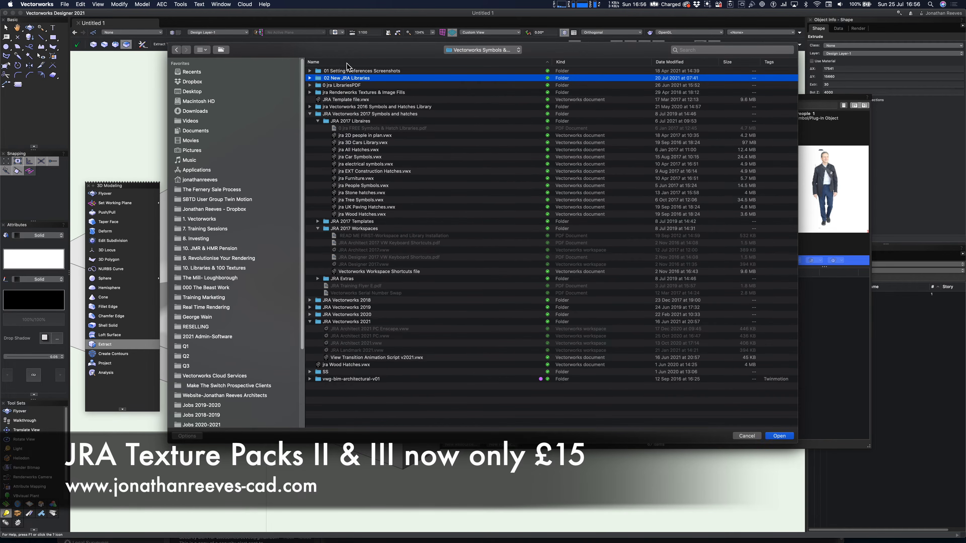
double_click(344, 78)
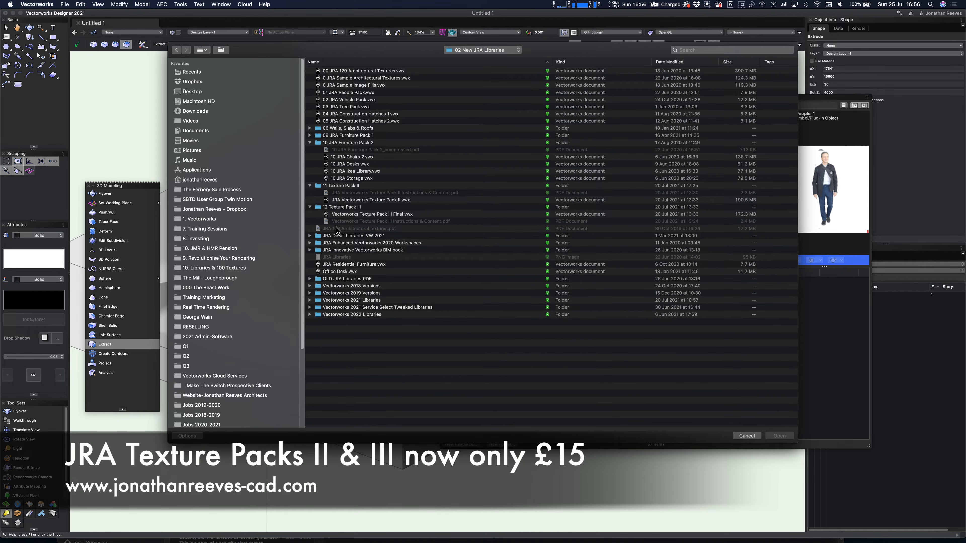
left_click(340, 200)
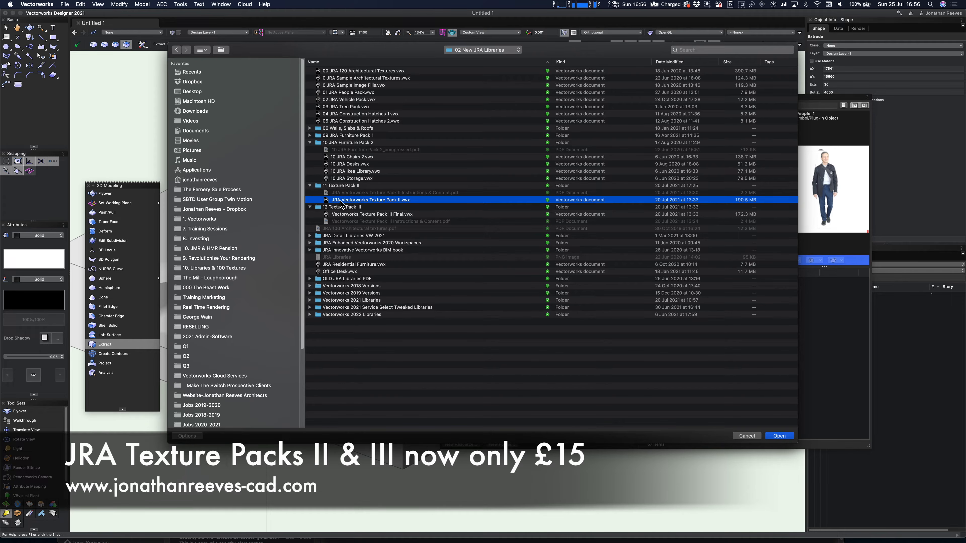
double_click(340, 201)
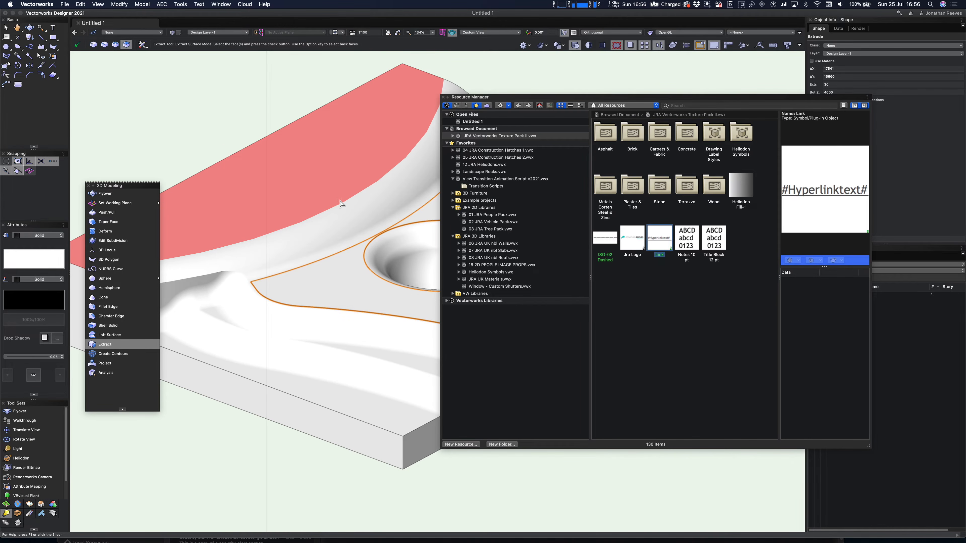
double_click(638, 133)
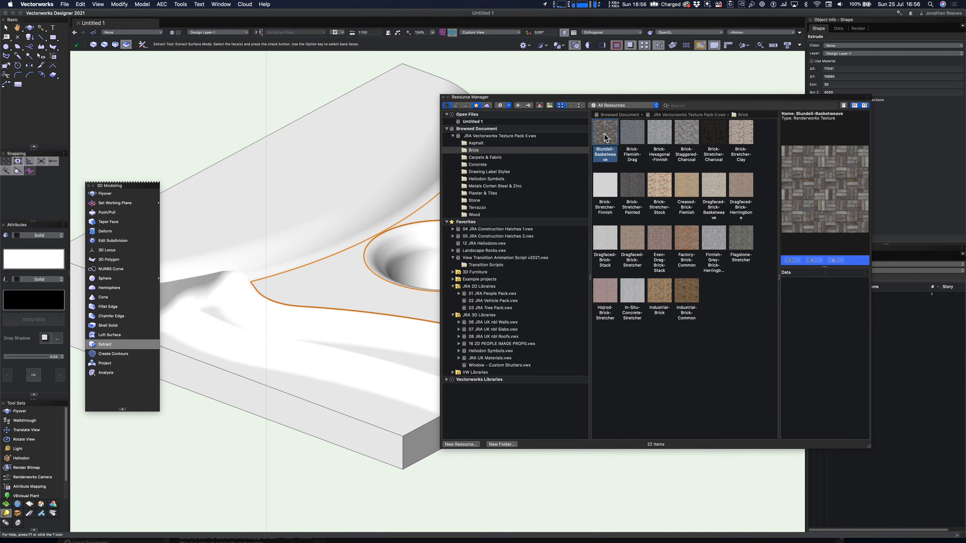
Try the Blundell-Basketweave texture on the extruded terrace paving
double_click(605, 135)
left_click_drag(571, 97, 734, 88)
scroll(535, 319, "up", 4)
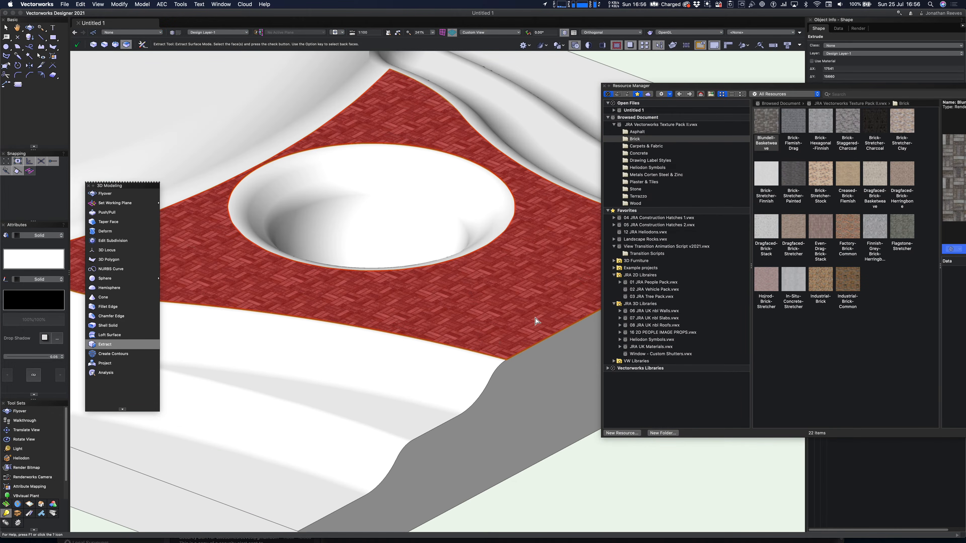
Try the Brick-Flemish-Drag texture on the terrace paving, replace it with Brick-Hexagonal-Finnish, and deselect the paving
double_click(797, 127)
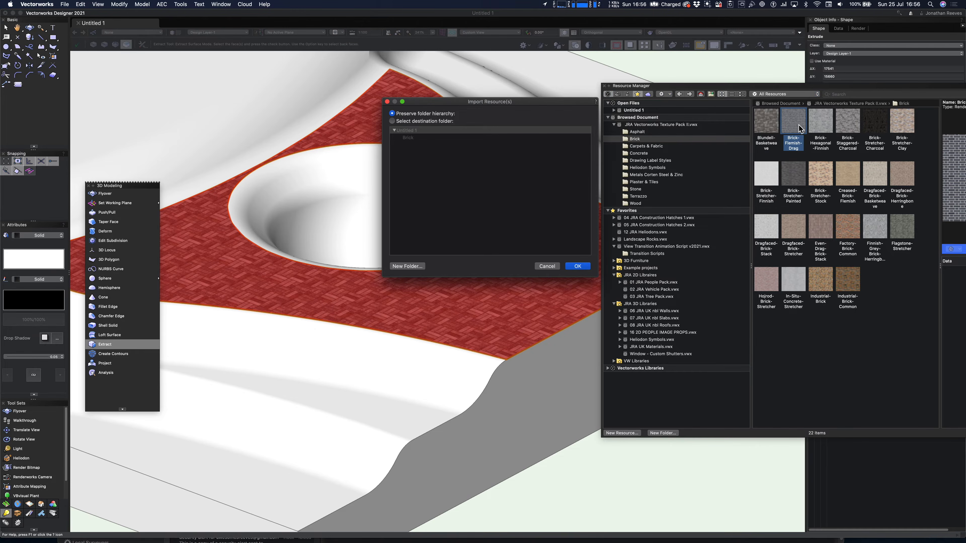
left_click(580, 266)
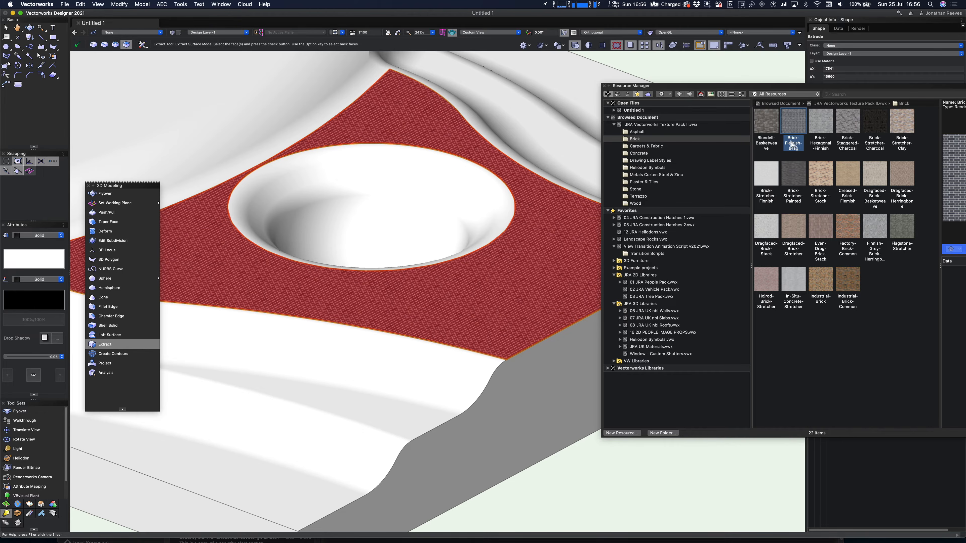
double_click(820, 126)
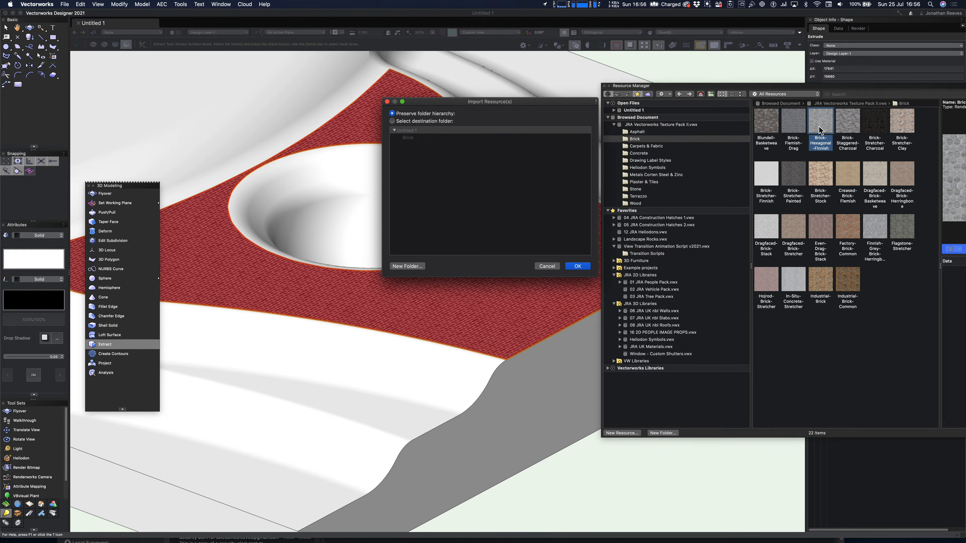
left_click(578, 266)
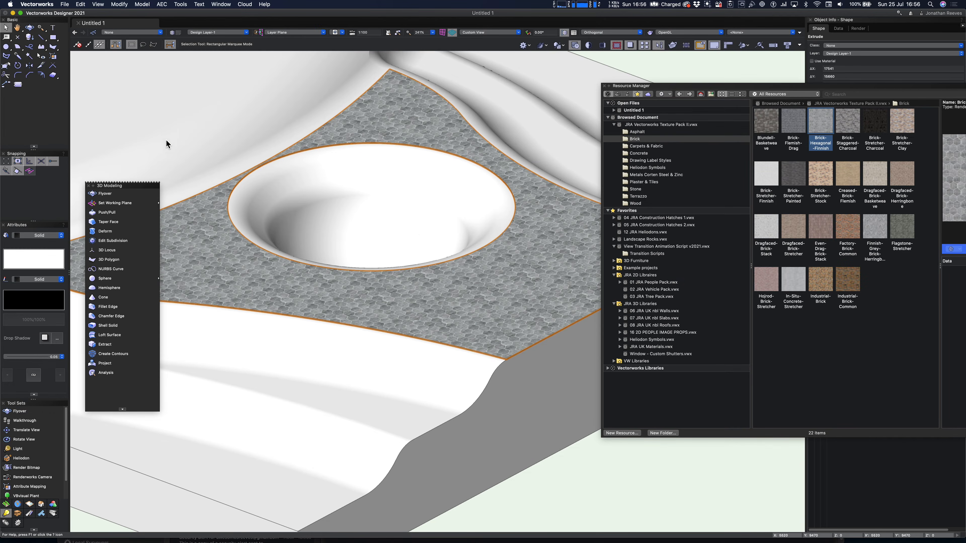
left_click(547, 470)
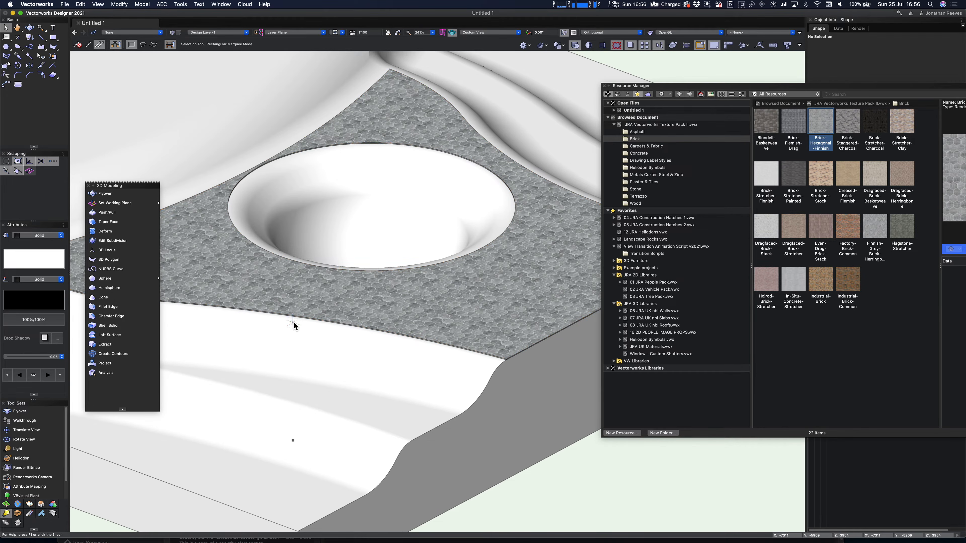
Extract the curved slope surfaces behind the terrace and ungroup the extracted surfaces
scroll(294, 323, "down", 3)
scroll(294, 307, "down", 4)
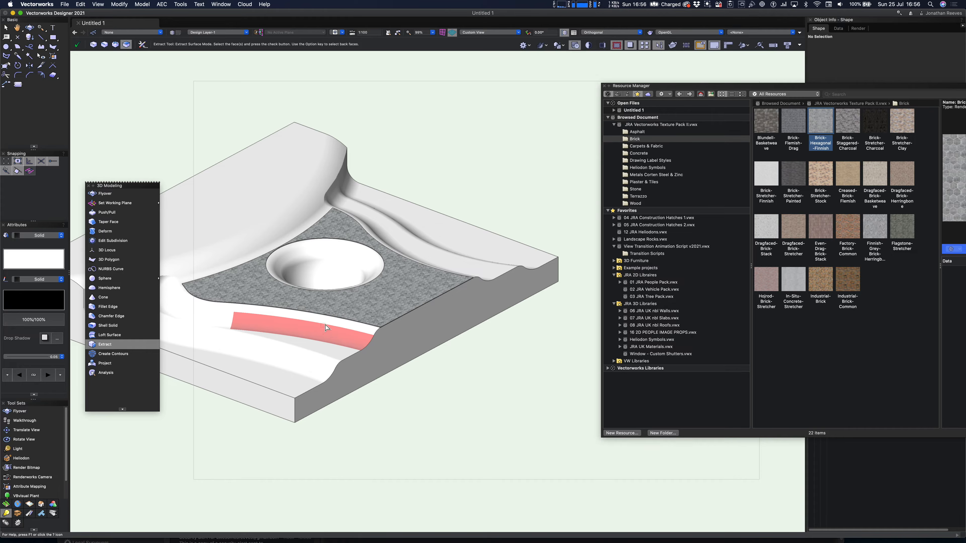
key("space")
left_click_drag(258, 299, 420, 302)
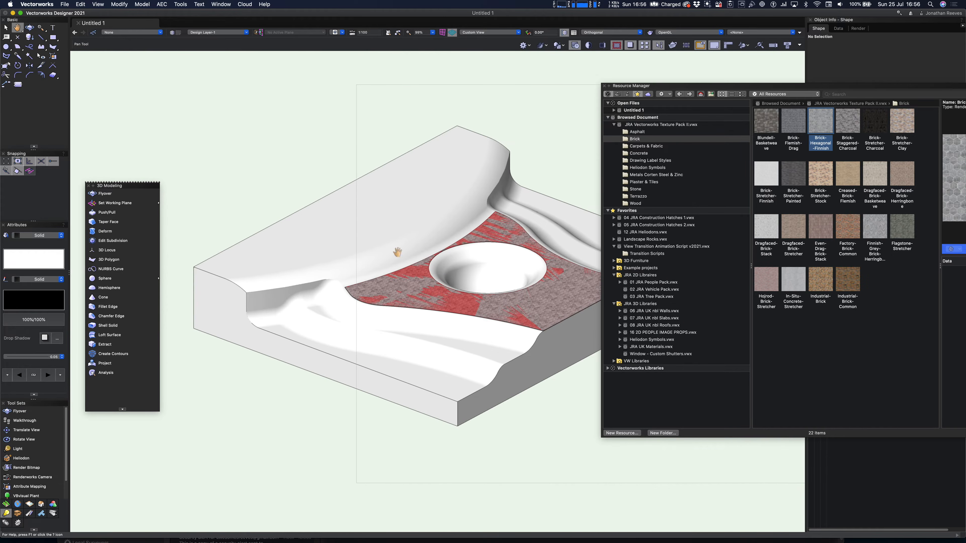
left_click(380, 264)
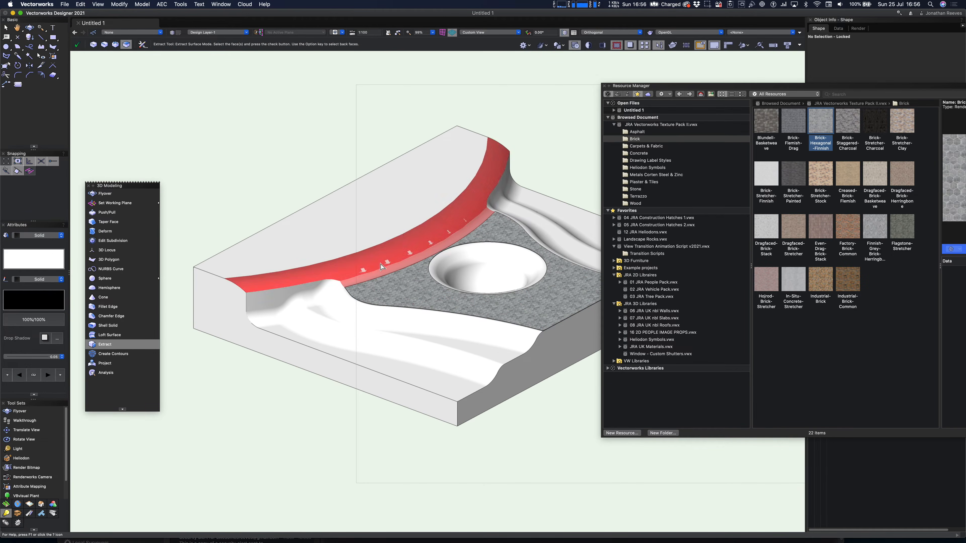
left_click(78, 46)
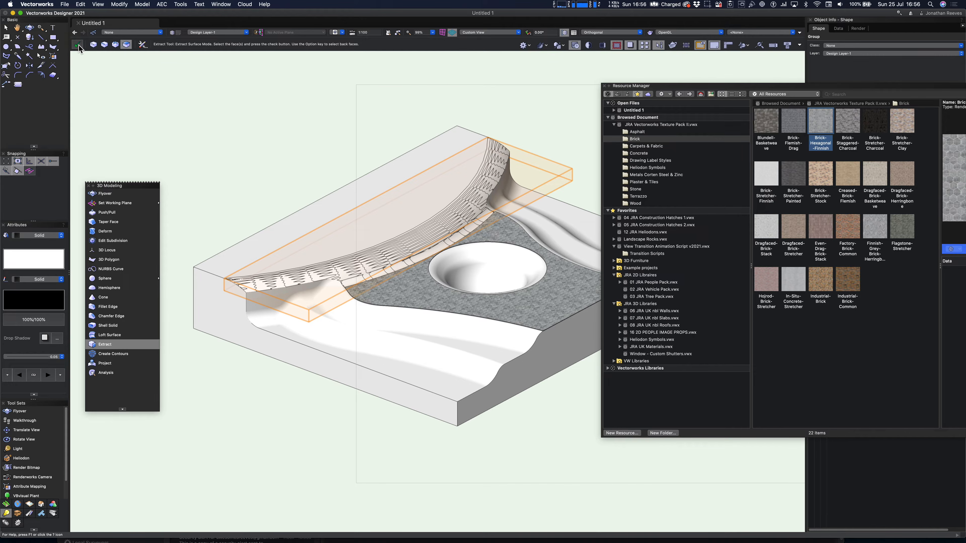
left_click(604, 85)
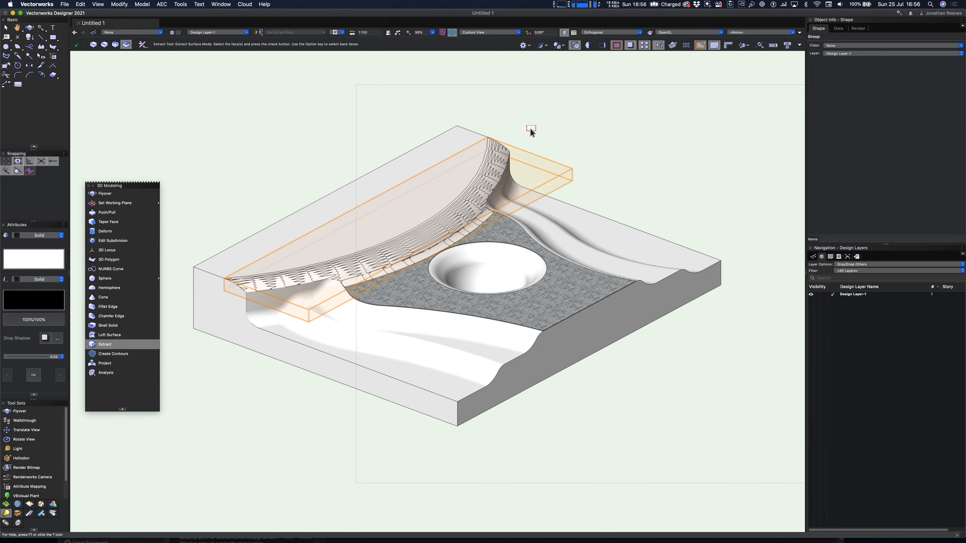
left_click(532, 132)
Shell the narrow lower strip of the rear slope with a 3 mm thickness and test its inside option
left_click(108, 325)
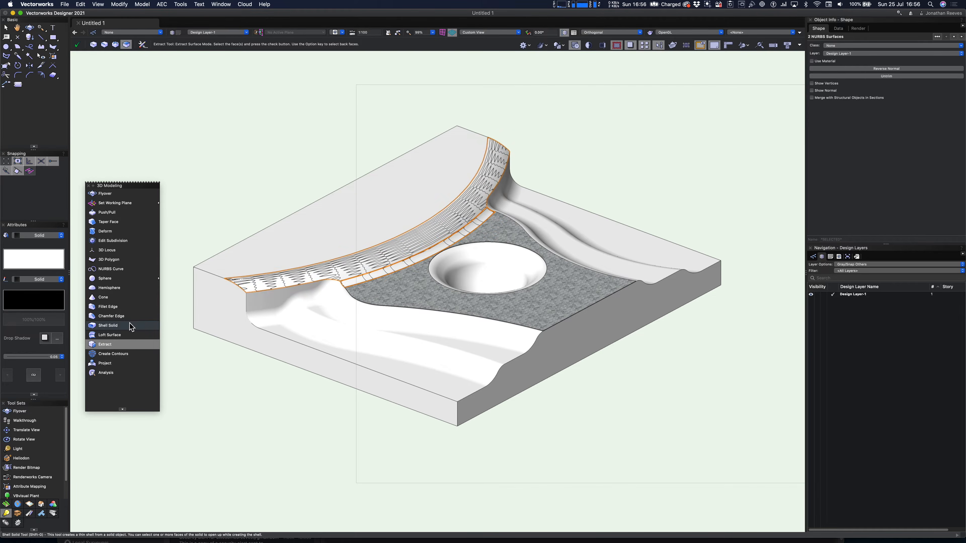
left_click(354, 273)
left_click(365, 280)
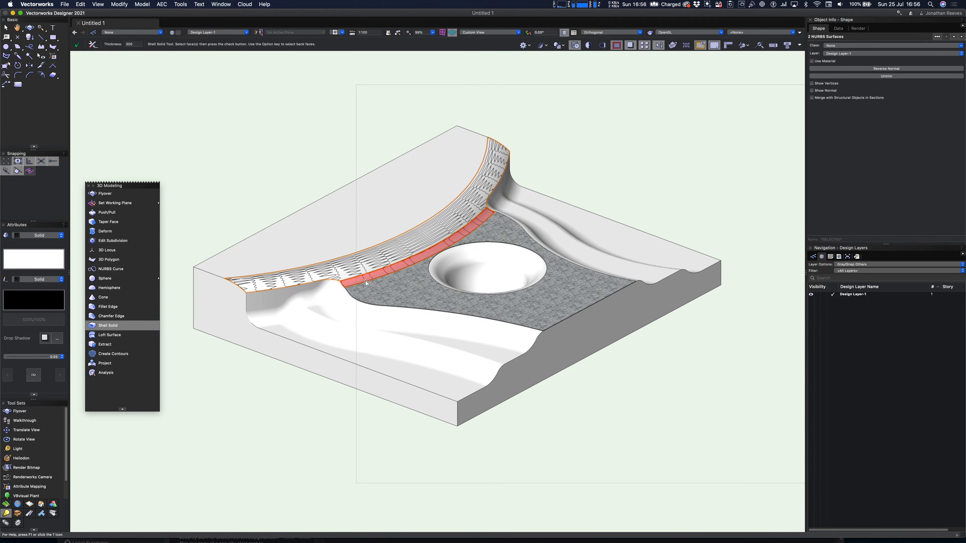
double_click(127, 45)
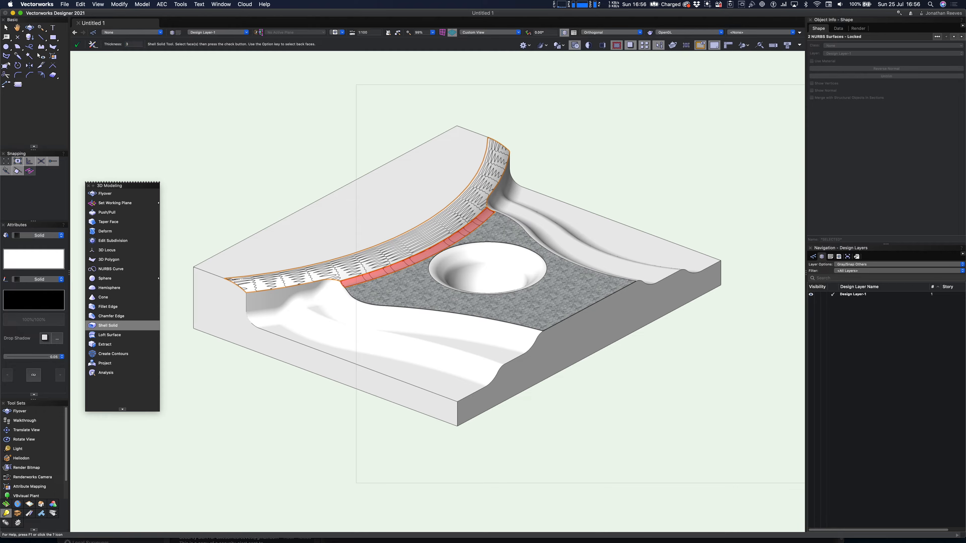
left_click(78, 44)
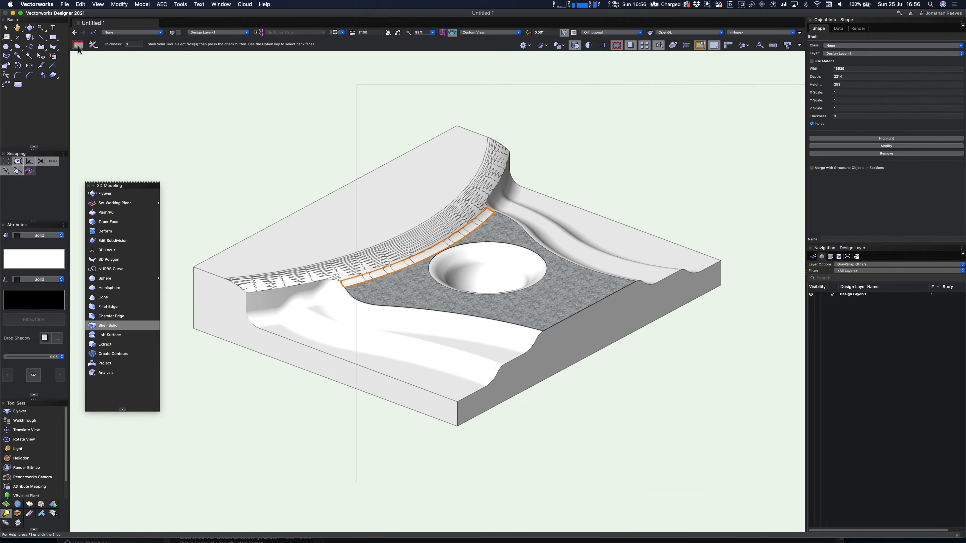
left_click(812, 124)
scroll(446, 244, "up", 4)
left_click(812, 125)
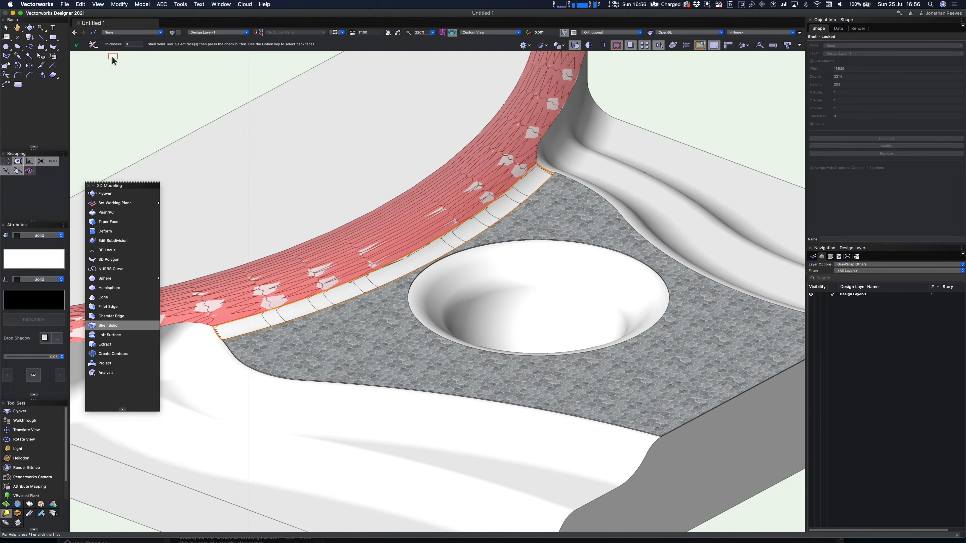
Shell the large rear slope surface 30 mm to the outside and set the lower strip's shell thickness to 30 mm
left_click(131, 45)
type("0")
key("Return")
left_click(75, 46)
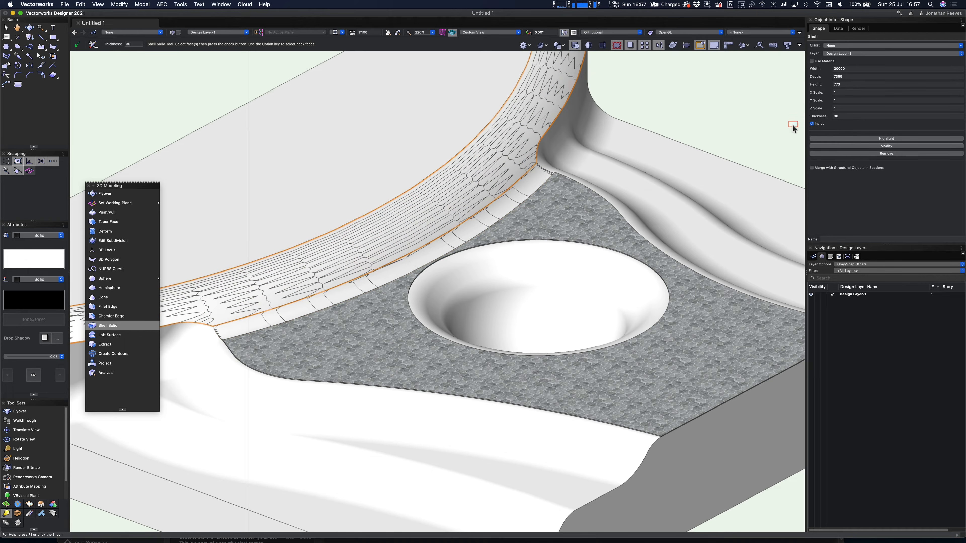
left_click(812, 124)
key("x")
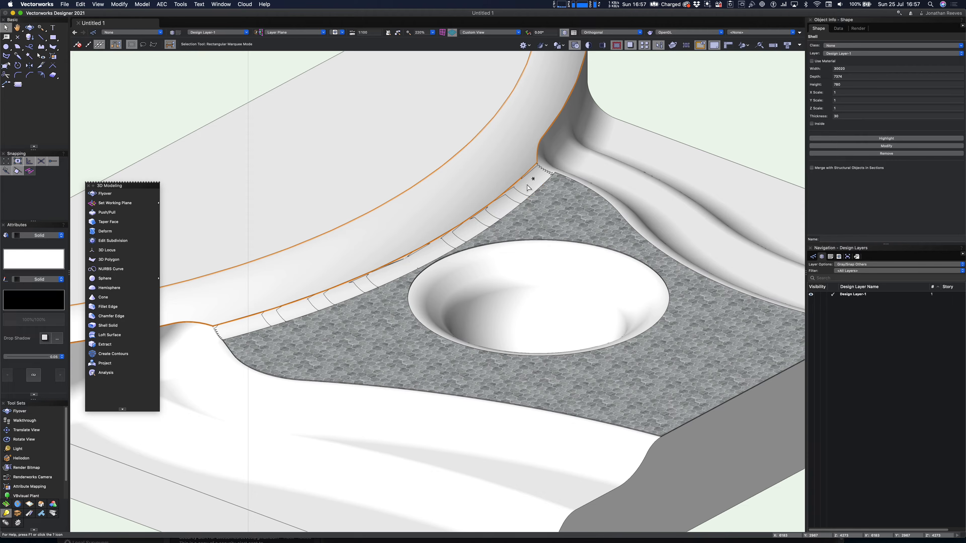
left_click(850, 116)
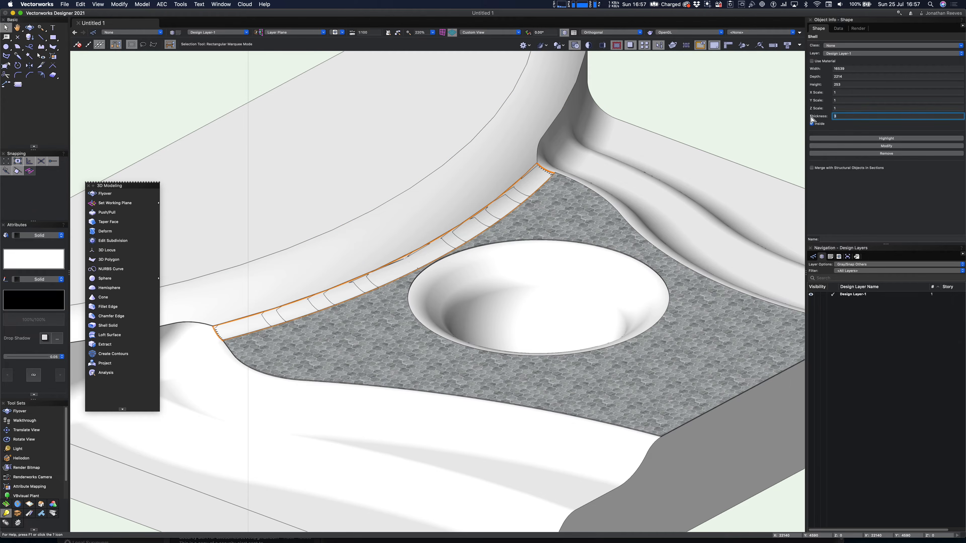
key("Return")
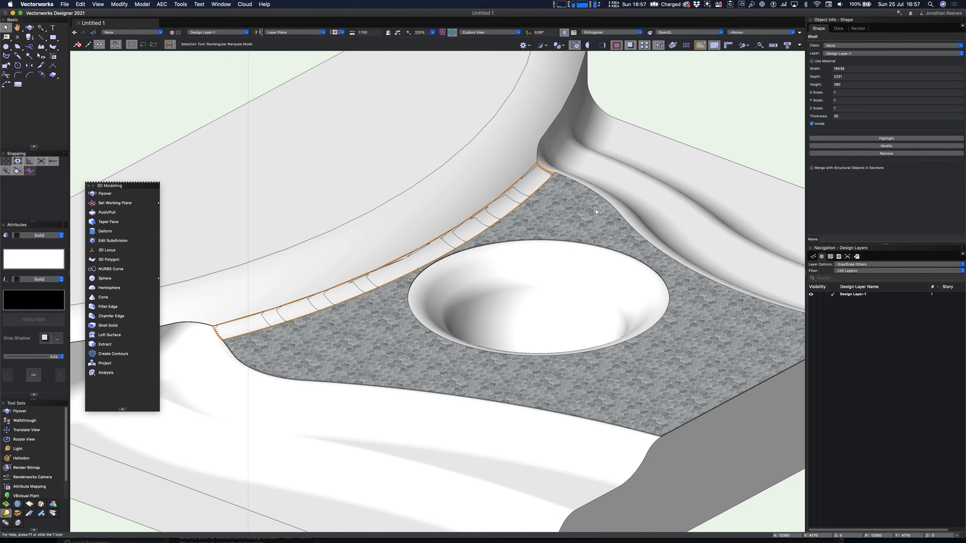
Transfer the hexagonal brick texture to both rear slope shells and switch the lower strip's shell to the outside
key("i")
left_click(514, 198, "alt")
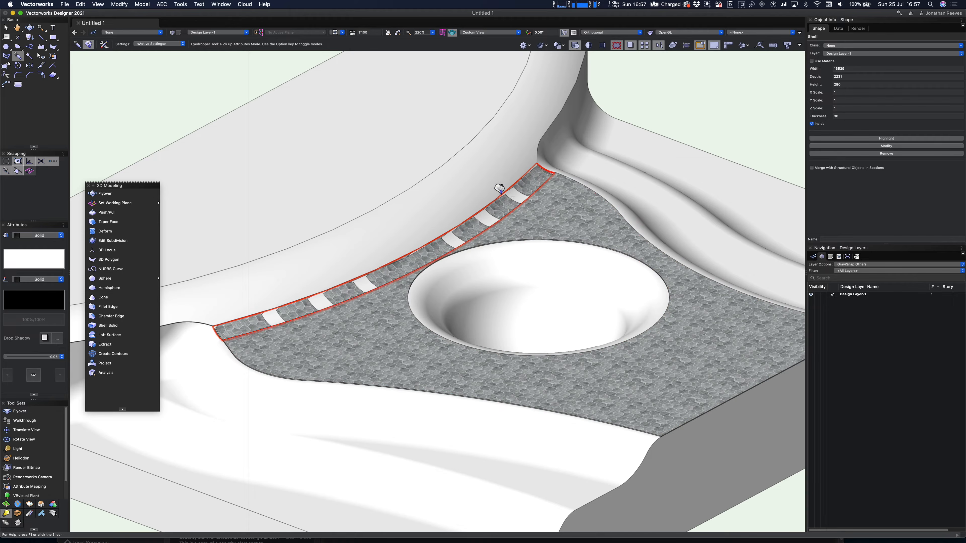
key("x")
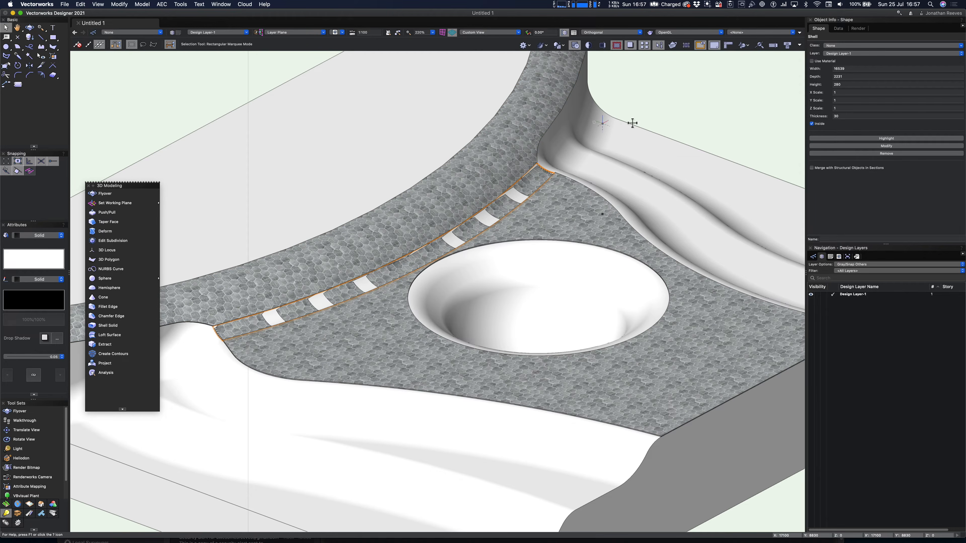
left_click(812, 124)
left_click(695, 81)
Merge the terrace paving and the two rear slope shells with Add Solids and deselect the result
left_click(526, 226)
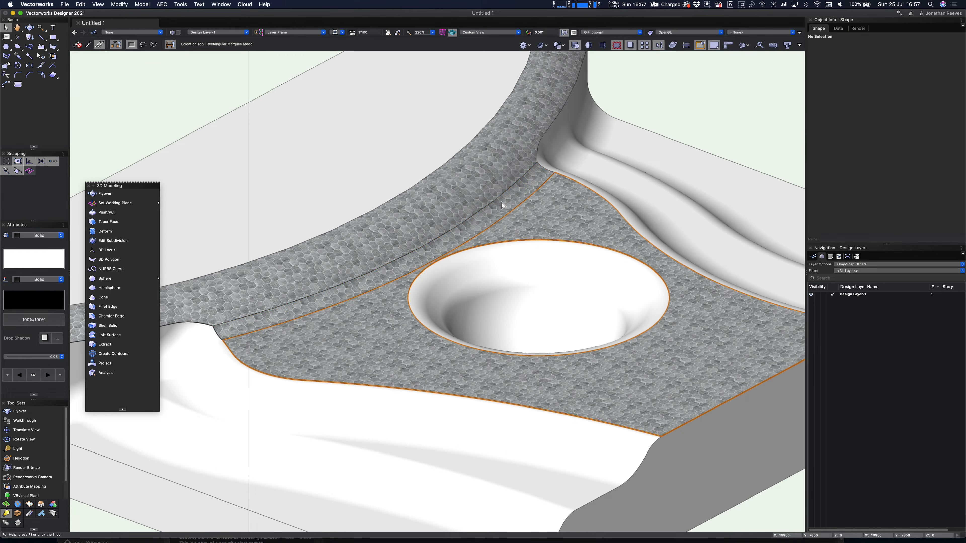
scroll(425, 152, "down", 3)
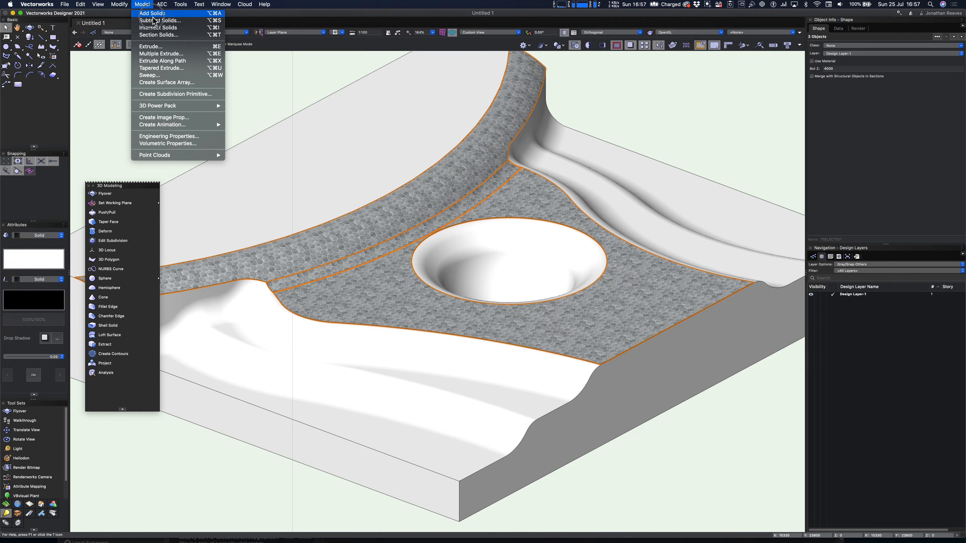
left_click(154, 17)
left_click(703, 113)
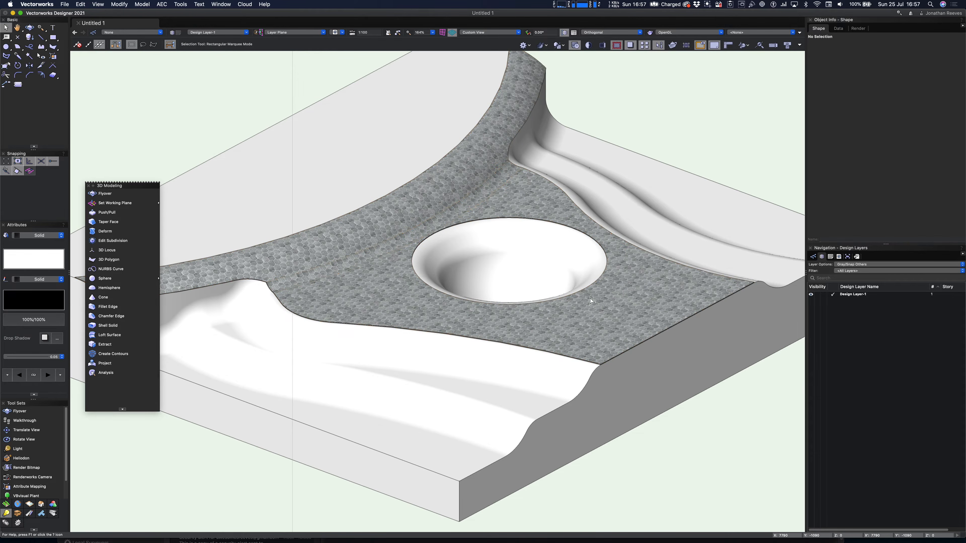
Extract the curved slope surfaces along the terrace's front edge and ungroup them
scroll(593, 349, "down", 3)
middle_click_drag(635, 404, 623, 388, "super")
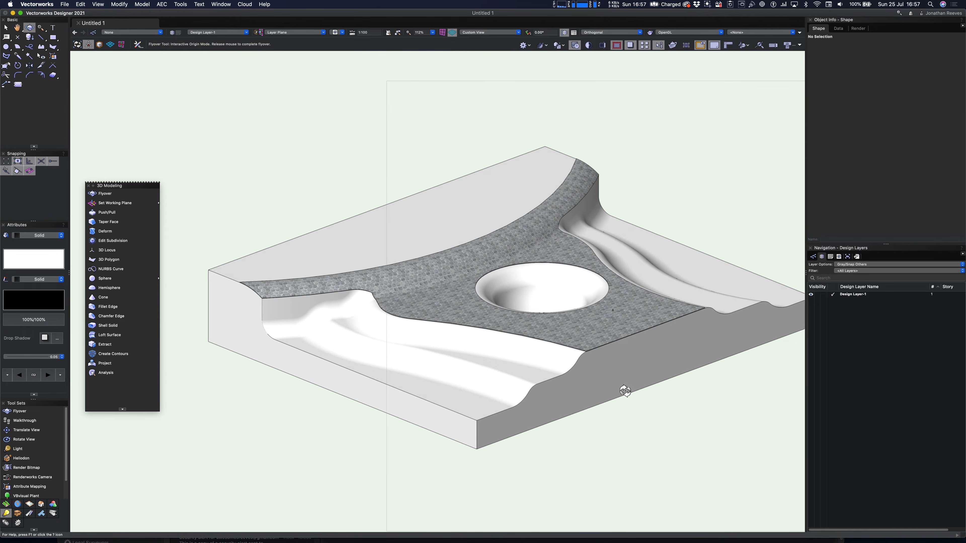
left_click(105, 344)
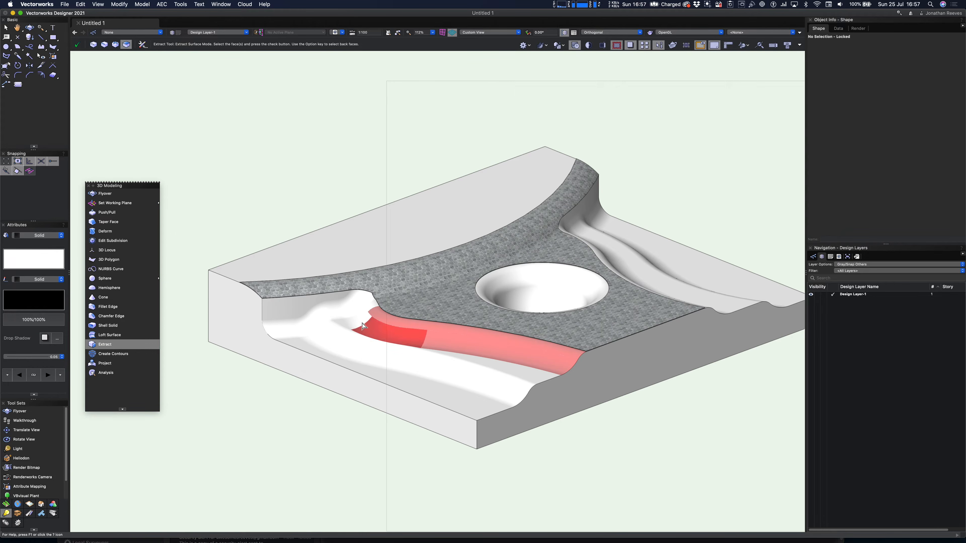
left_click(354, 317)
left_click(76, 45)
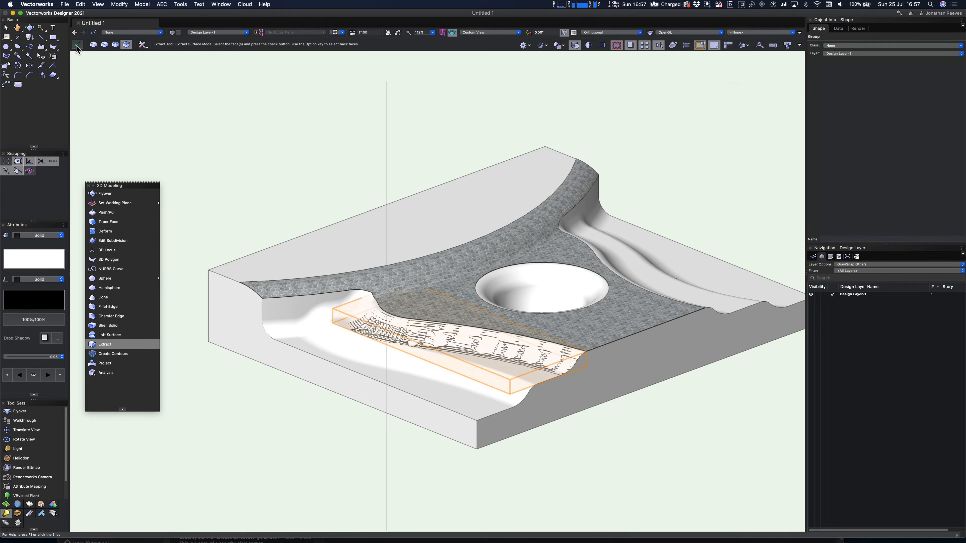
key("super+u")
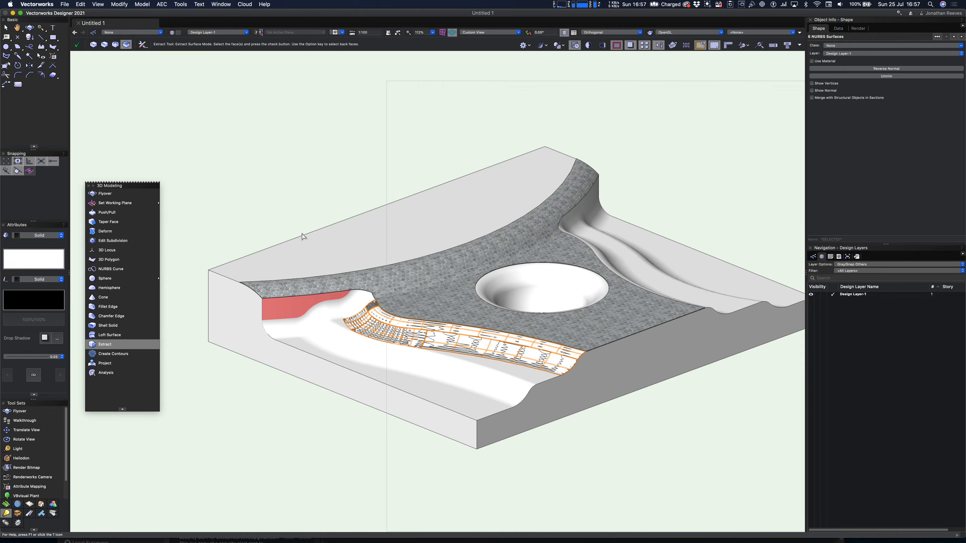
Shell the curved slope surfaces along the terrace's front edge 30 mm to the outside
left_click(147, 4)
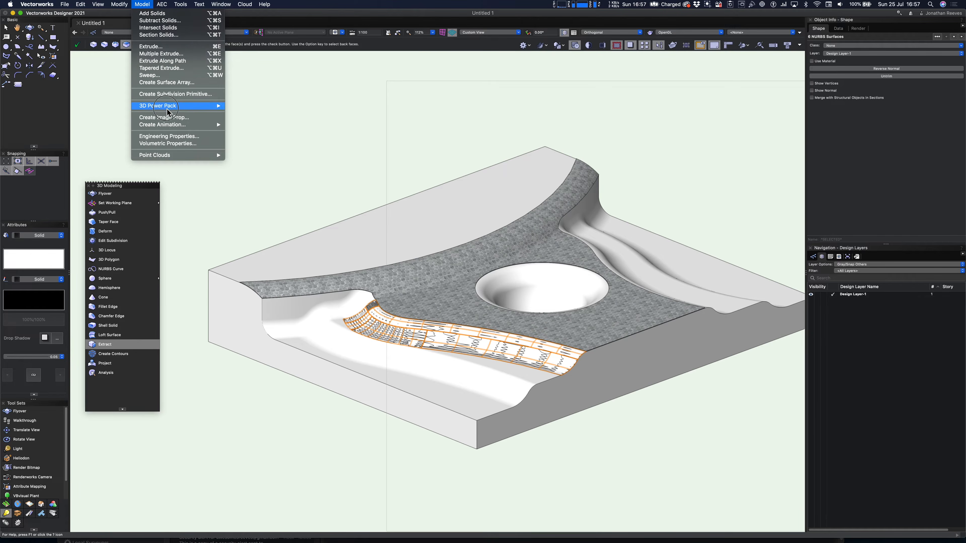
mouse_move(169, 108)
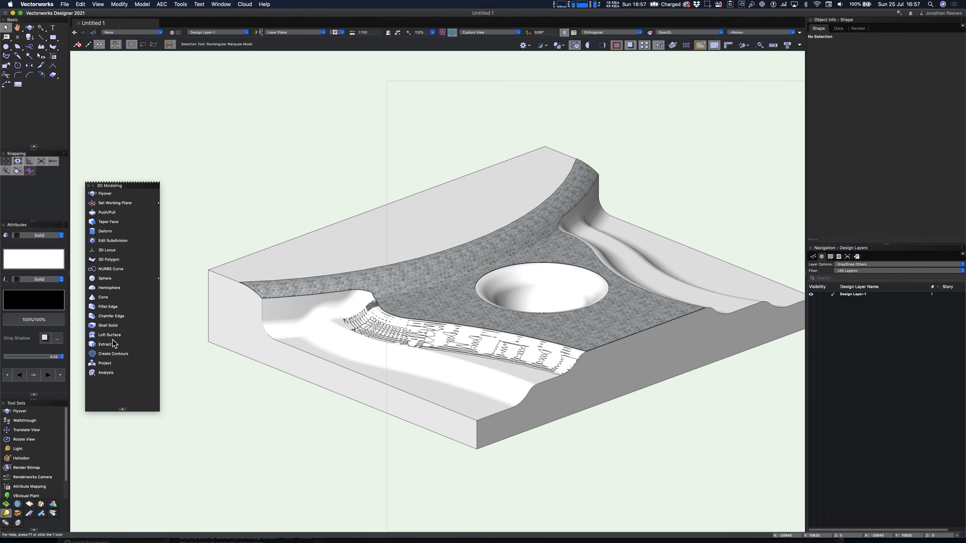
left_click(107, 326)
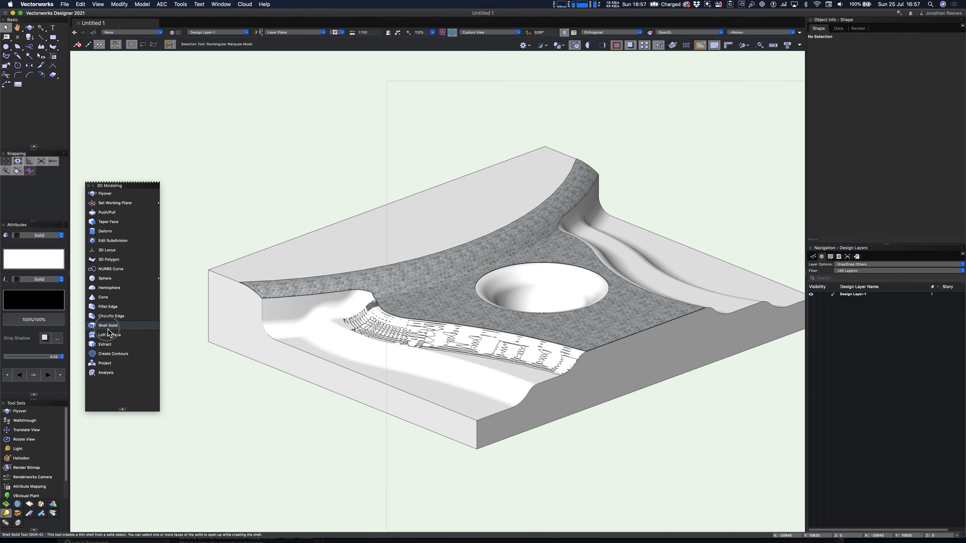
left_click(556, 367)
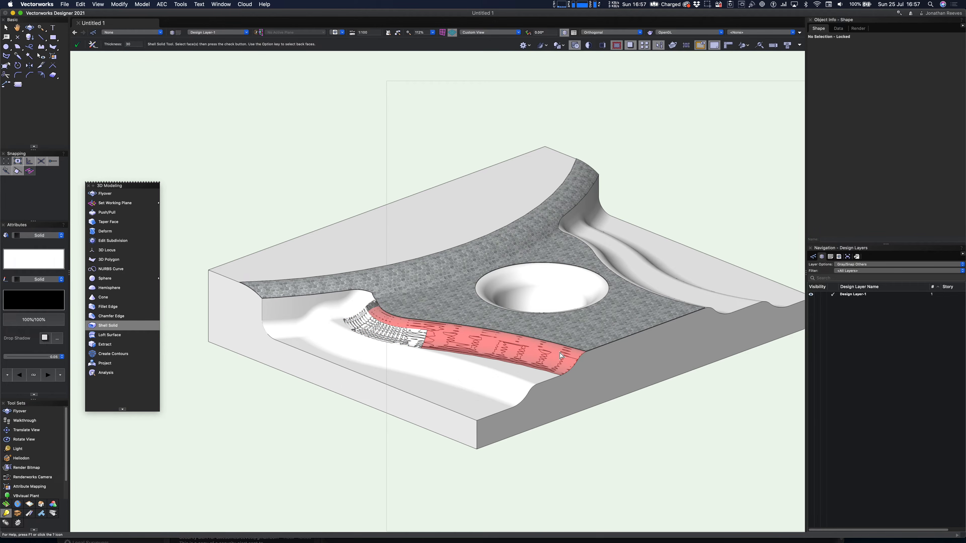
left_click(360, 323)
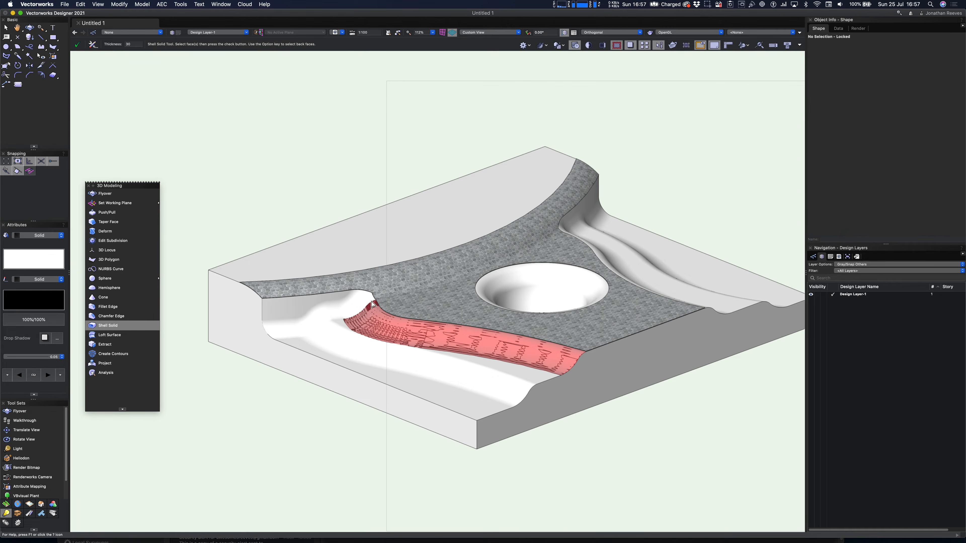
left_click(93, 45)
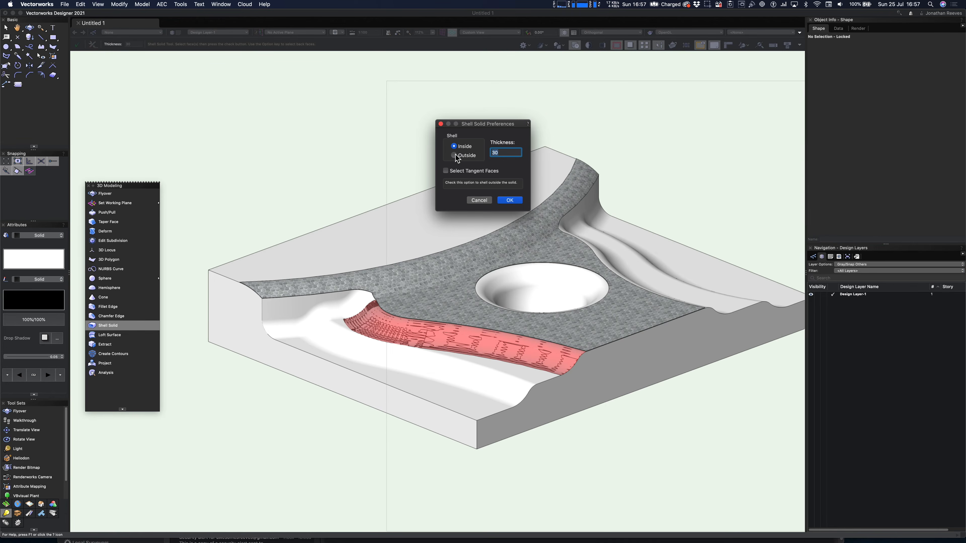
left_click(509, 200)
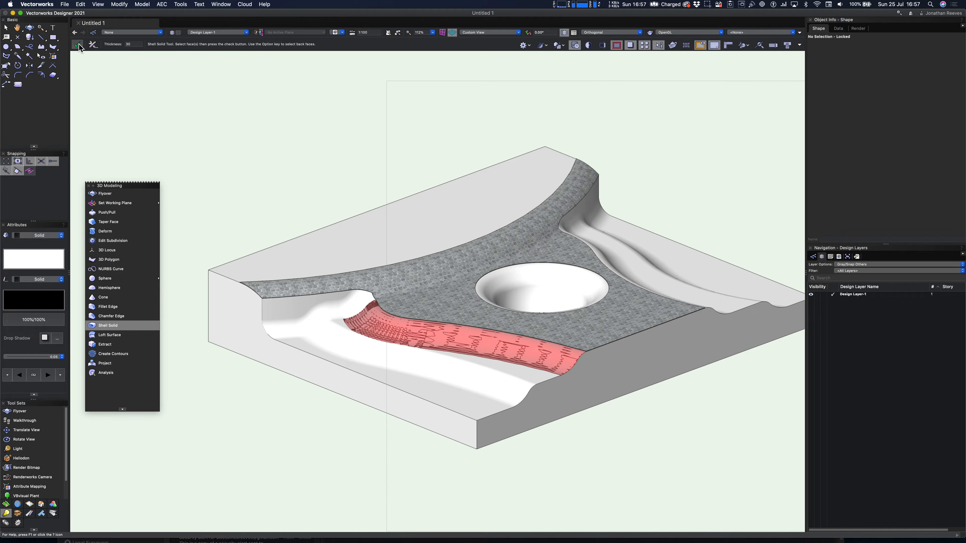
left_click(78, 45)
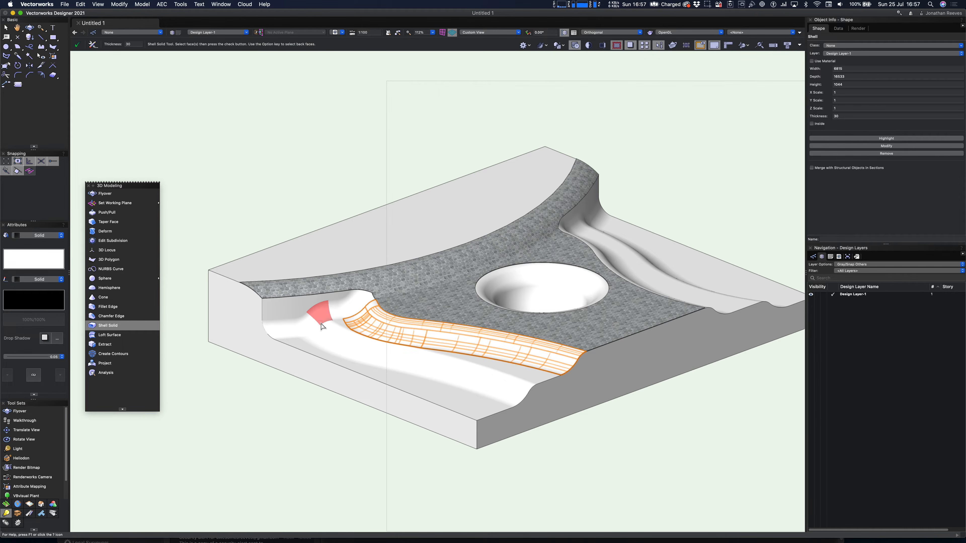
Import the Flagstone-Stretcher texture from the Brick library onto the new slope shell, preserving the folder hierarchy, and deselect the shell
key("super+r")
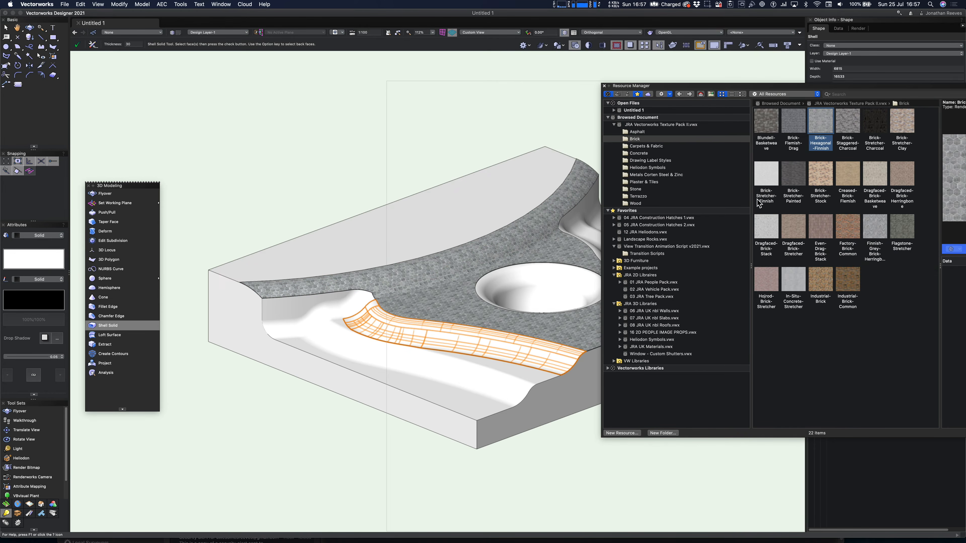
left_click(898, 227)
double_click(899, 227)
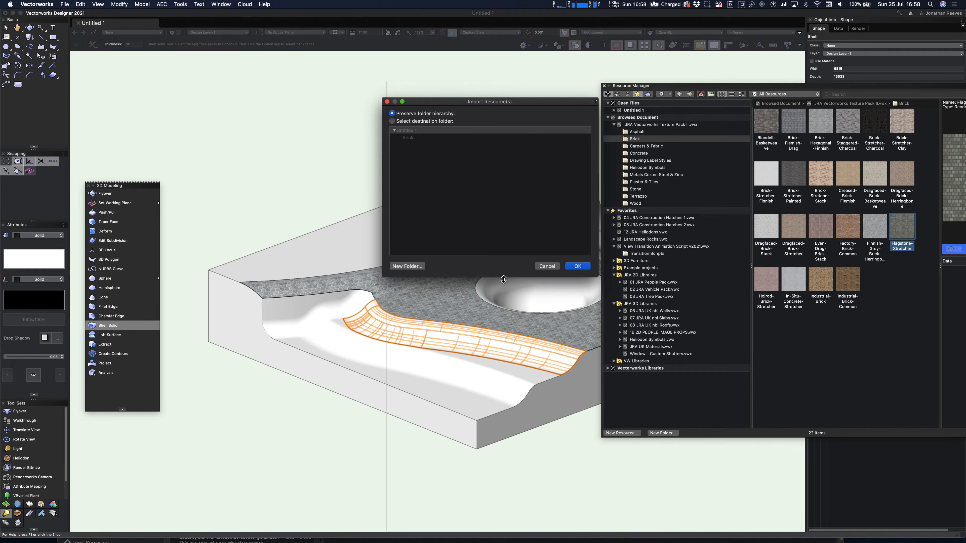
left_click(580, 270)
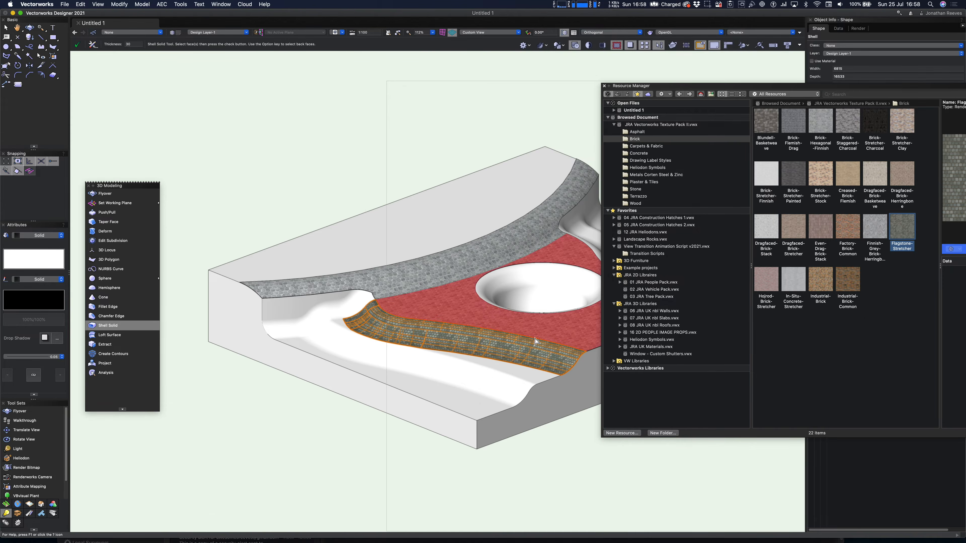
scroll(535, 339, "up", 4)
key("x")
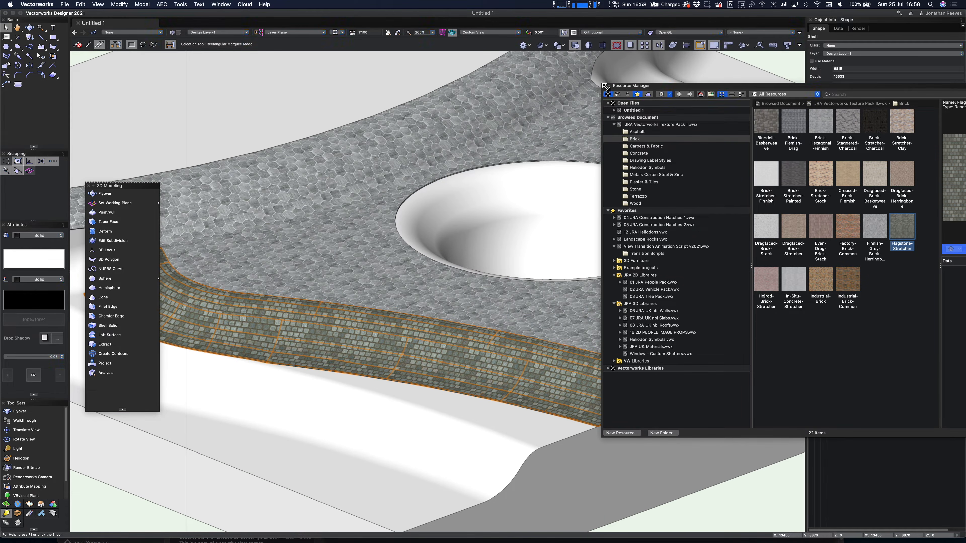
left_click(606, 86)
scroll(524, 178, "down", 4)
left_click(559, 388)
Extract the curved slope surfaces along the terrace's opposite edge and below the raised rear slope, and ungroup them
middle_click_drag(648, 349, 438, 416, "super")
key("c")
left_click_drag(339, 179, 679, 422)
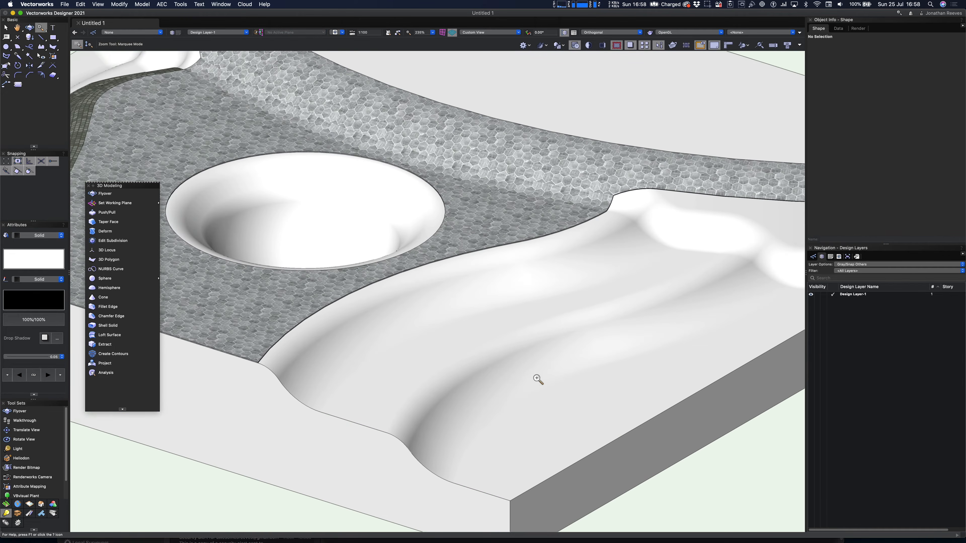
left_click(104, 344)
left_click(287, 349)
left_click(677, 199)
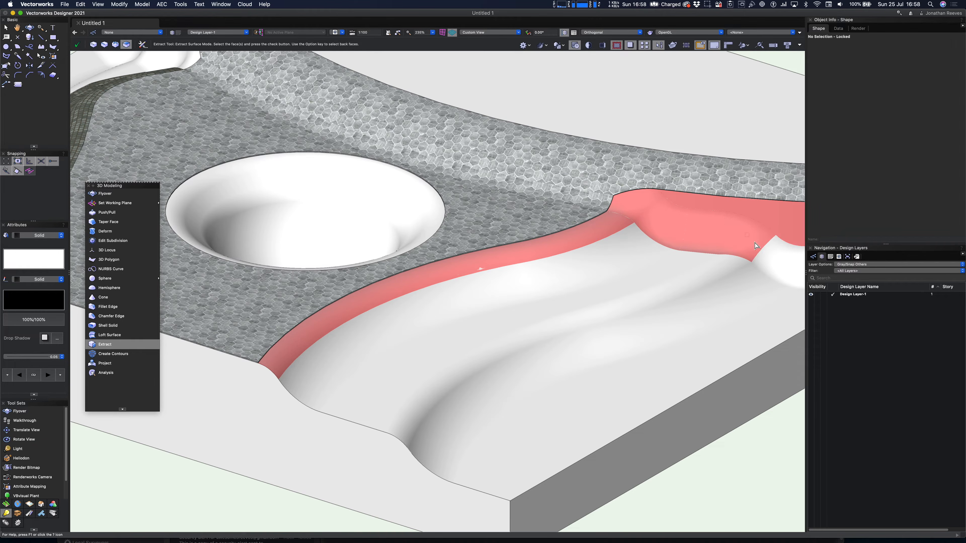
left_click(786, 266)
middle_click_drag(604, 273, 408, 192)
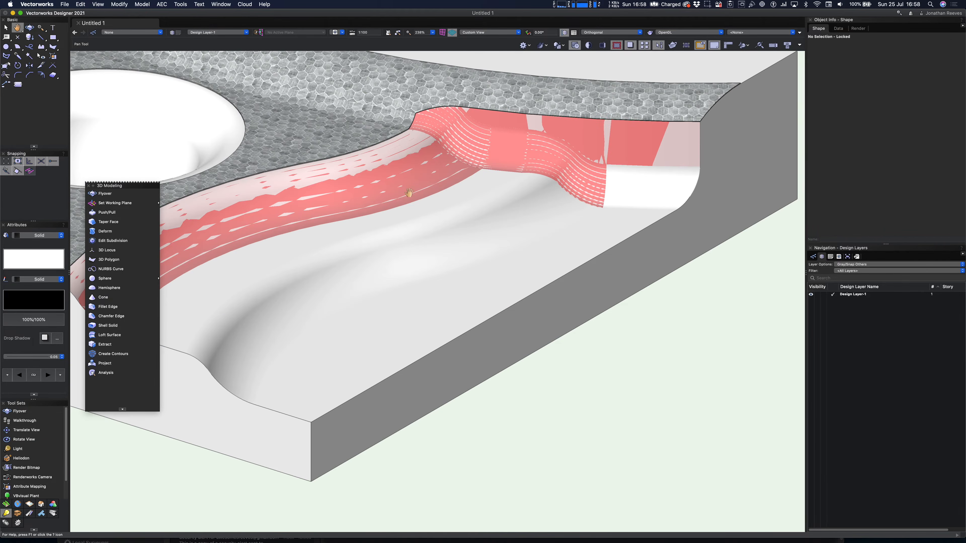
left_click(622, 185)
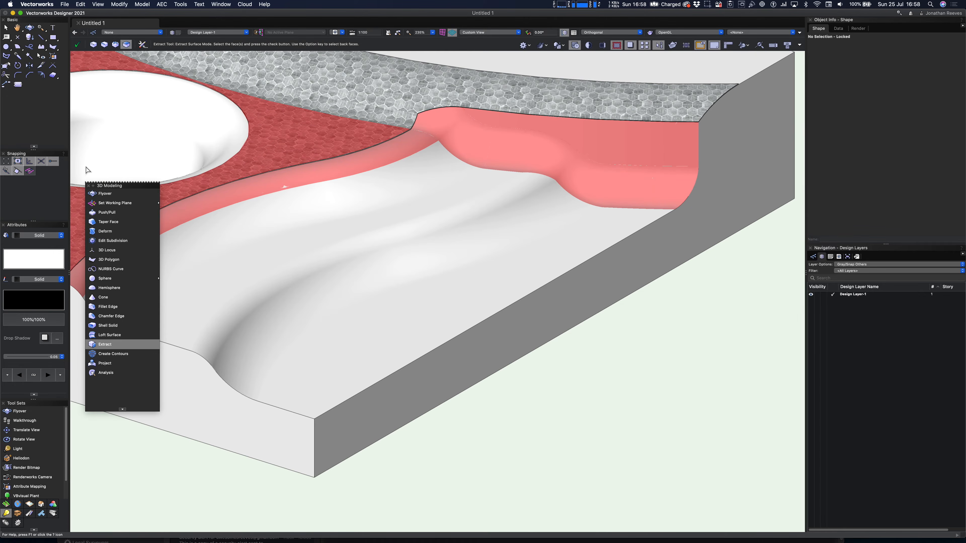
left_click(78, 45)
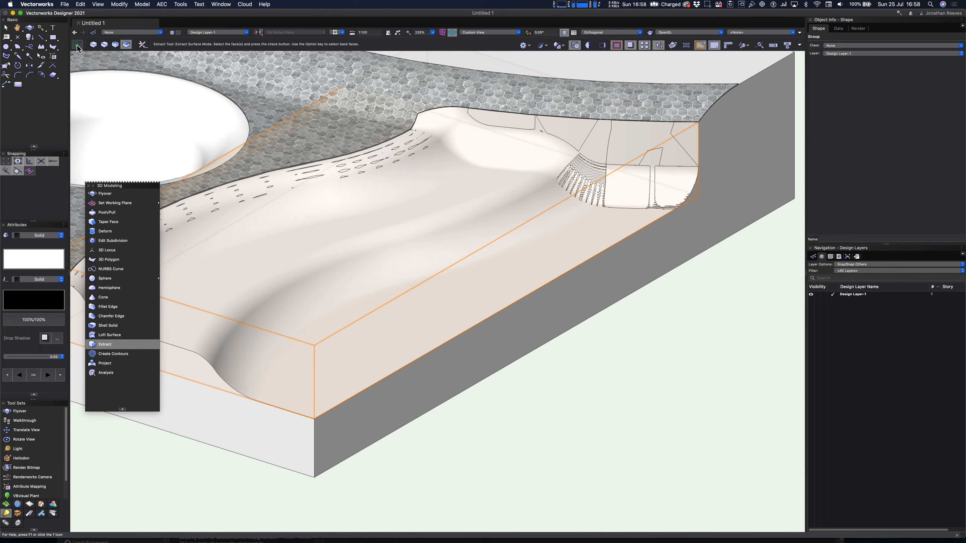
key("super+u")
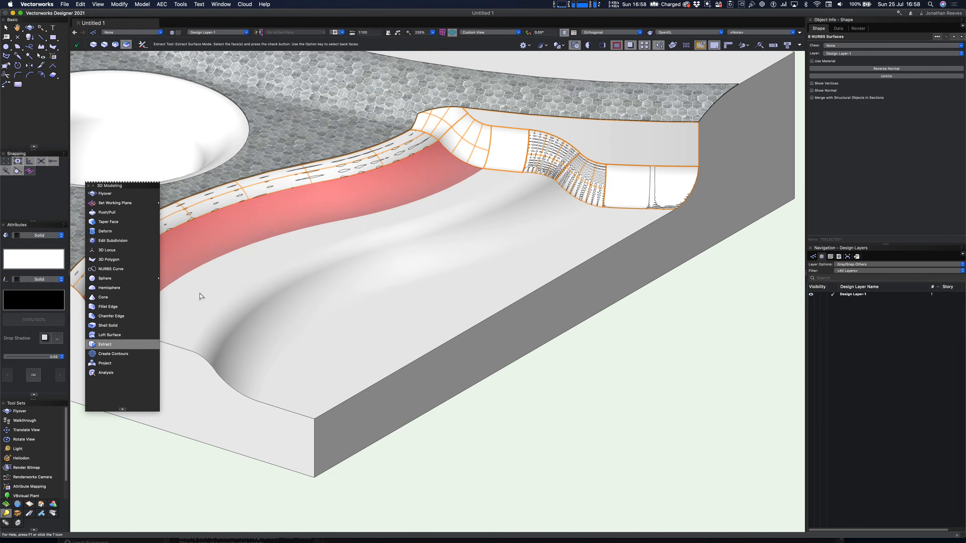
Shell the surfaces extracted from the opposite slope 30 mm to the outside as one solid
left_click(116, 327)
left_click(652, 188)
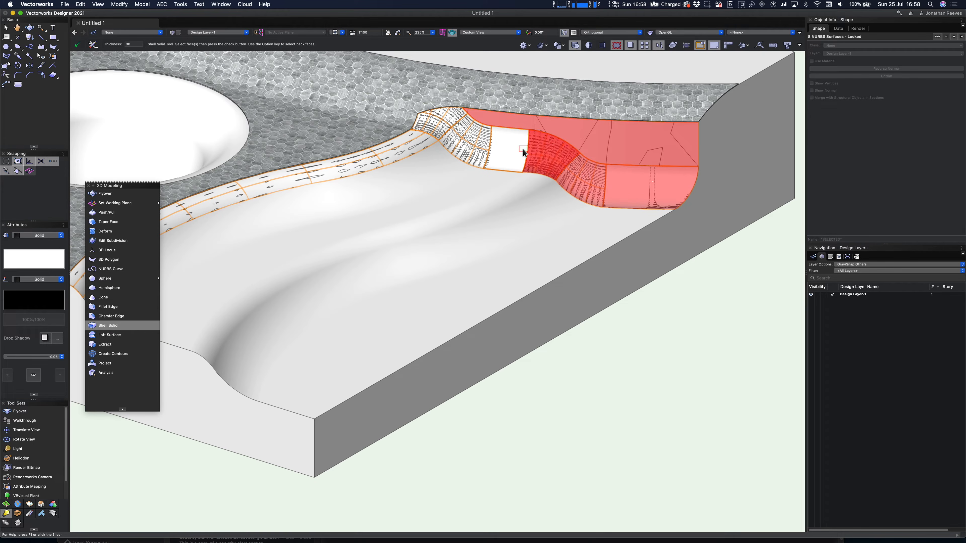
left_click(504, 145, "shift")
left_click(475, 138, "shift")
left_click(444, 123, "shift")
left_click(394, 144, "shift")
left_click(251, 141, "shift")
left_click(78, 46)
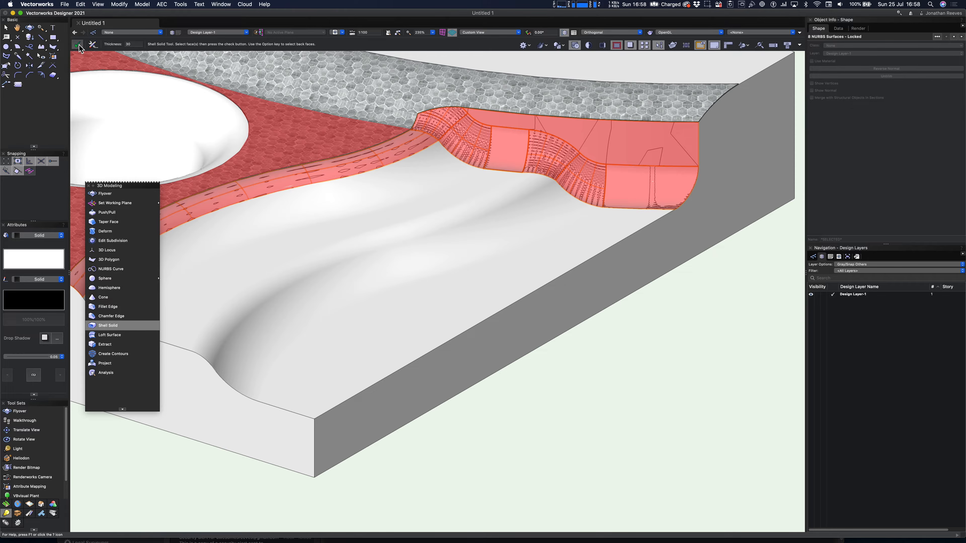
Transfer the flagstone texture from the first slope shell to the opposite slope shell and deselect it
middle_click_drag(278, 236, 522, 324)
key("i")
left_click(120, 132)
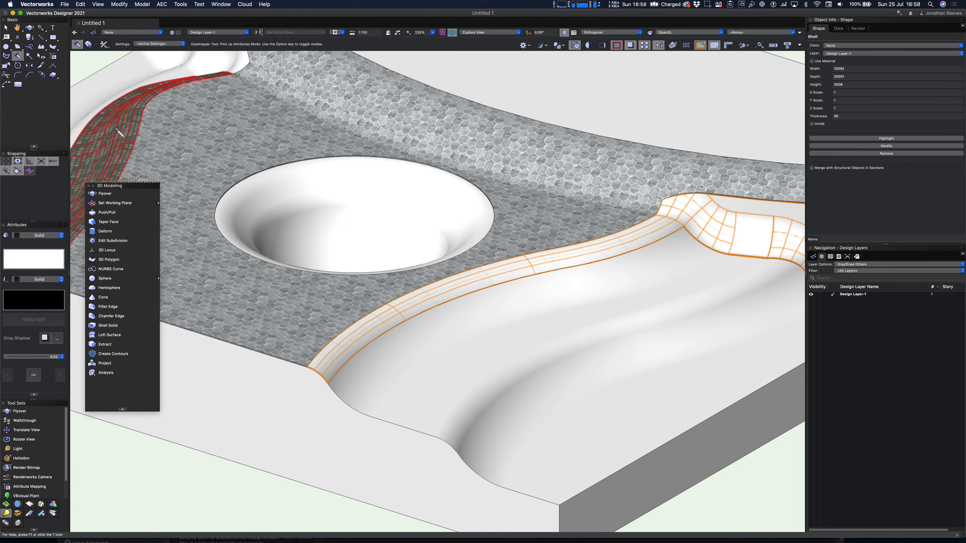
left_click(408, 306)
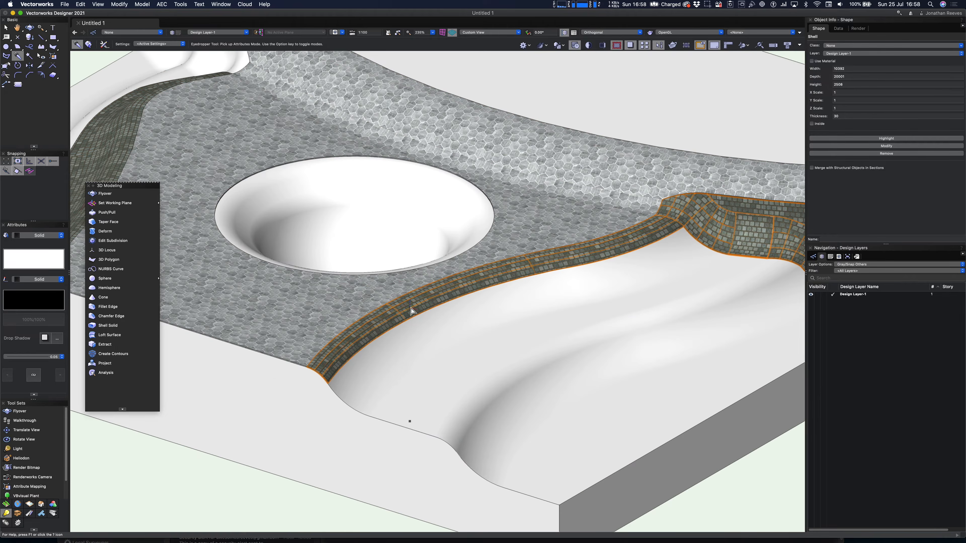
scroll(409, 308, "down", 5)
key("space")
key("x")
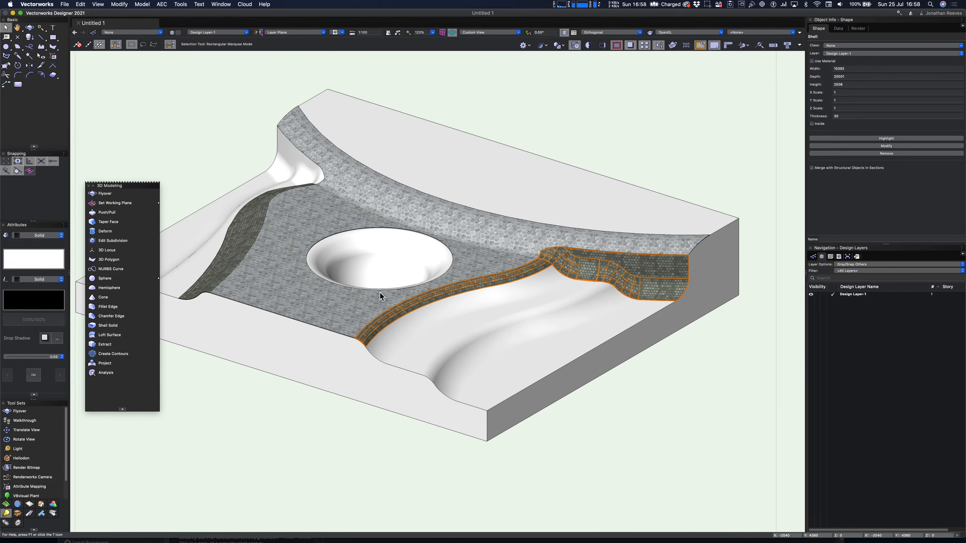
left_click(266, 424)
scroll(423, 299, "up", 6)
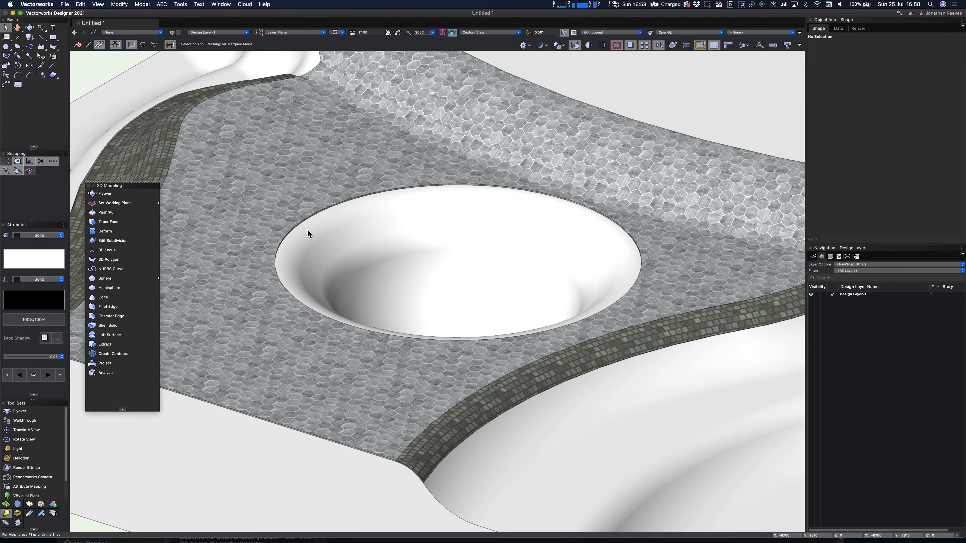
key("alt+f")
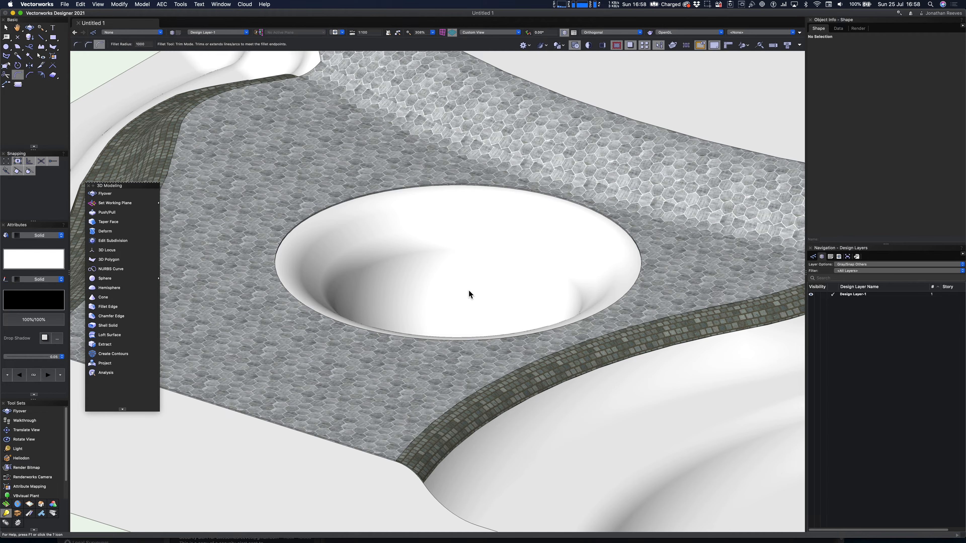
scroll(371, 278, "down", 5)
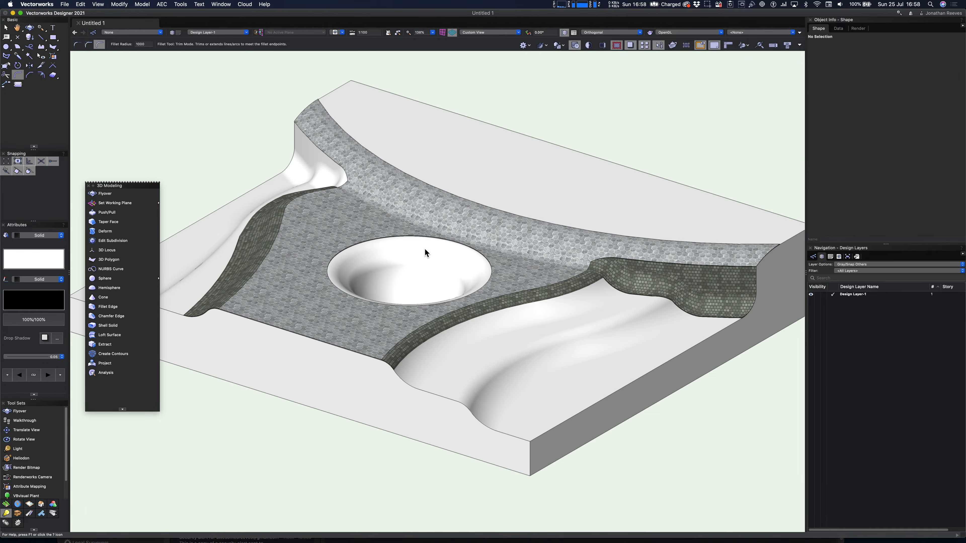
Draw a 30000 by 500 mm rectangle along the upper platform's rear edge and extrude it 3 m upward as a wall
key("4")
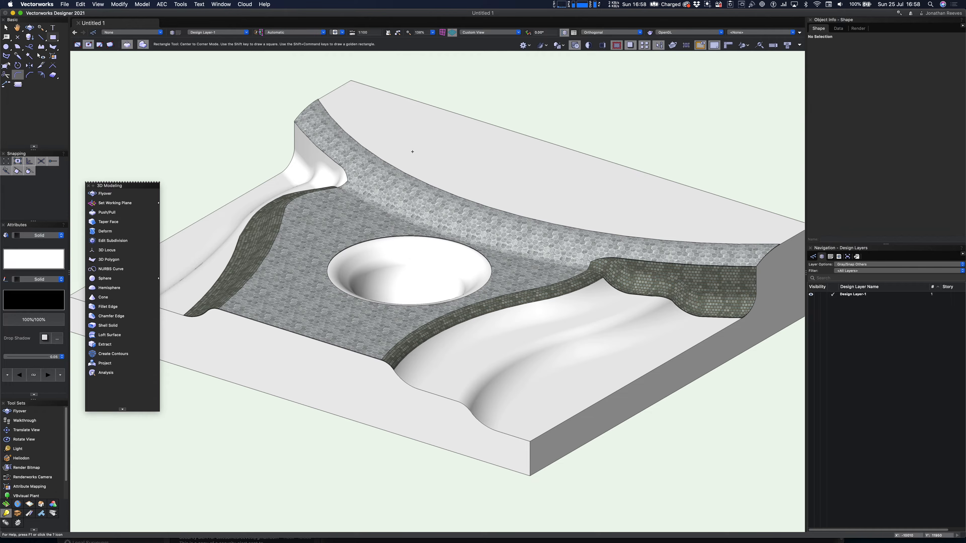
left_click(351, 81)
middle_click_drag(486, 151, 387, 140)
left_click(78, 44)
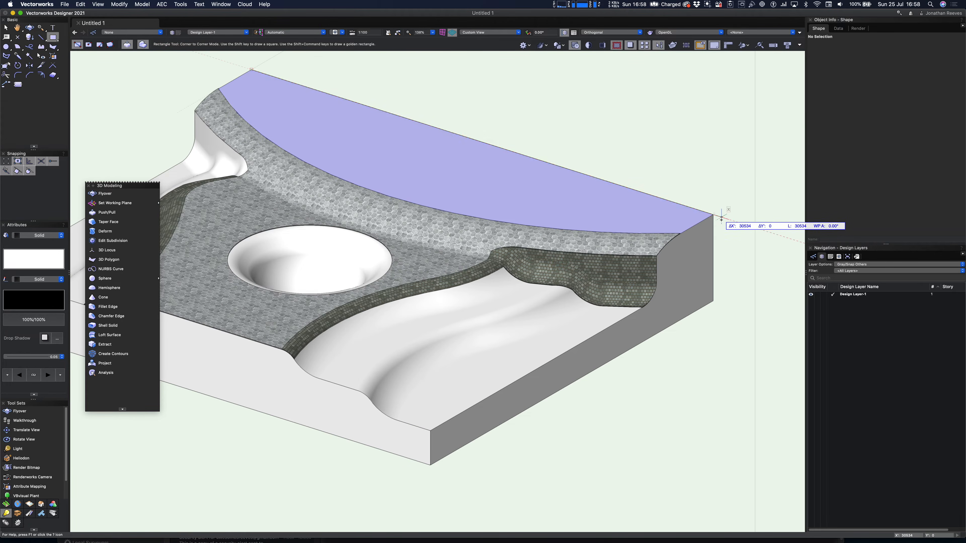
key("Tab")
type("-500")
key("Return")
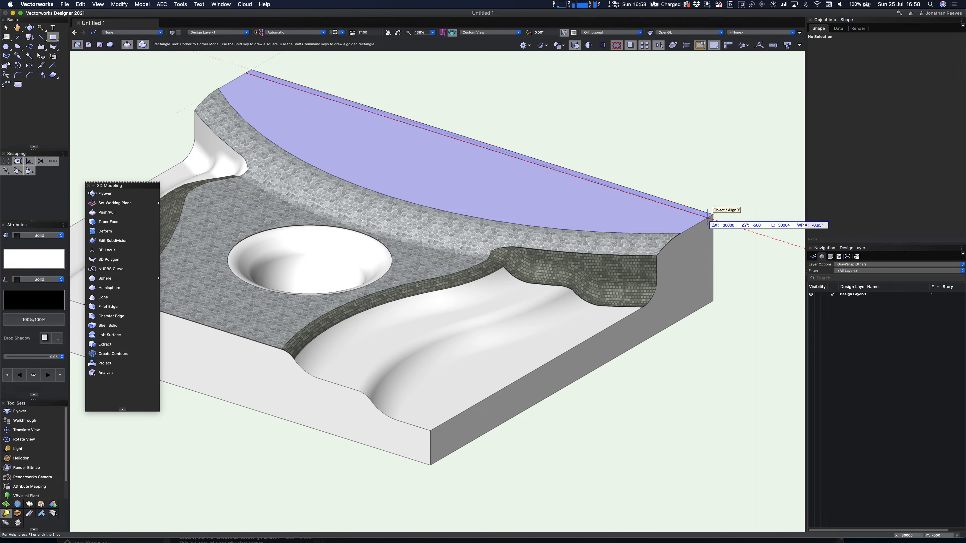
left_click(703, 219)
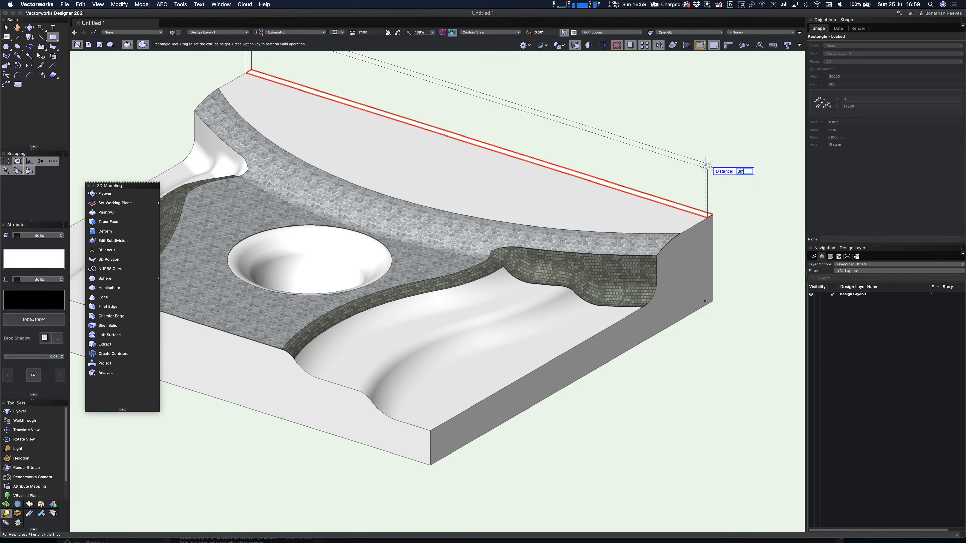
left_click(706, 167)
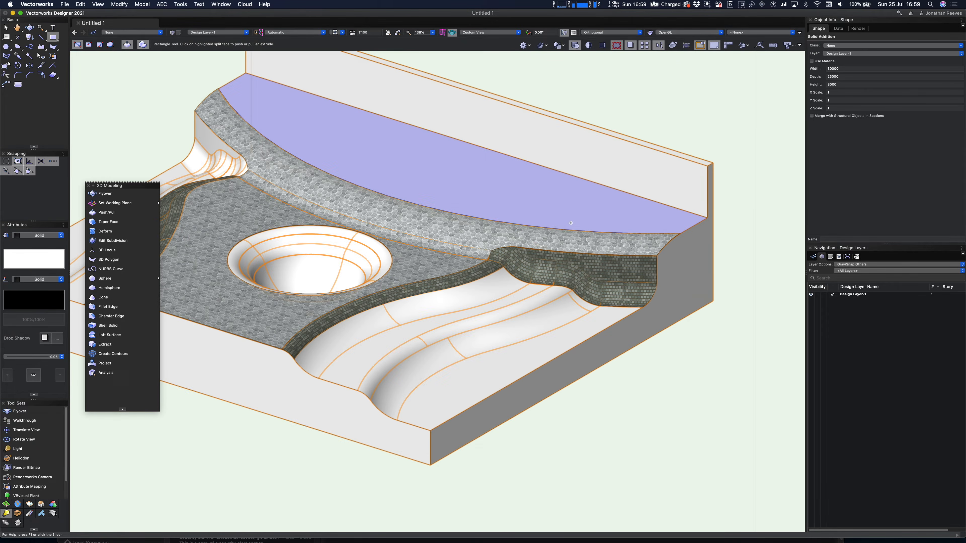
Draw a shallow arch on the rear wall's front face, spanning symmetrically about its centre along the base, with the Arc tool's three-point mode
middle_click_drag(571, 219, 603, 291)
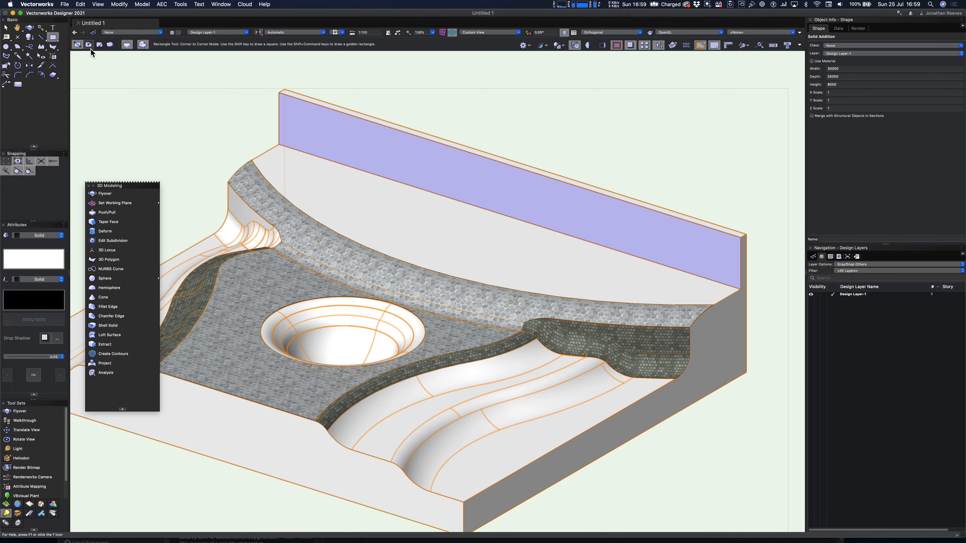
key("Return")
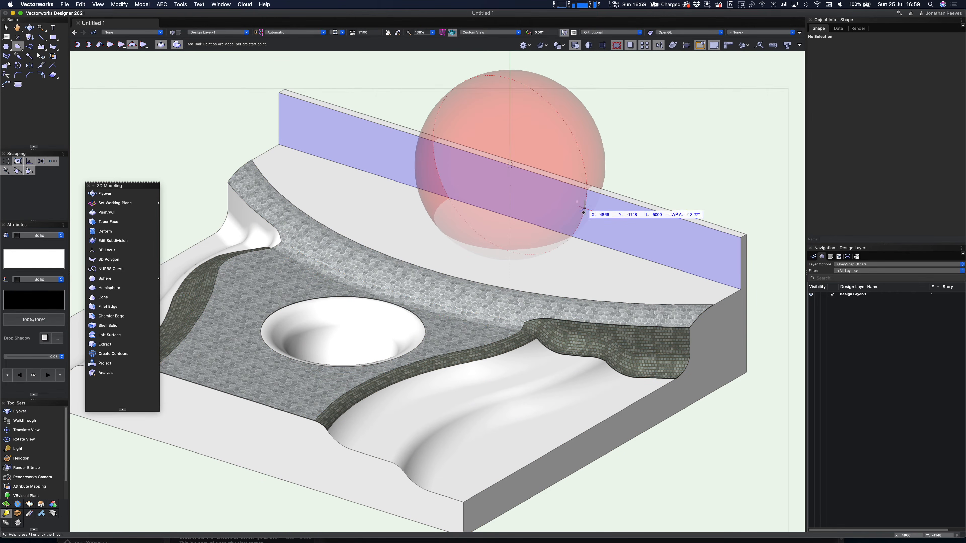
left_click(570, 235)
left_click(569, 236)
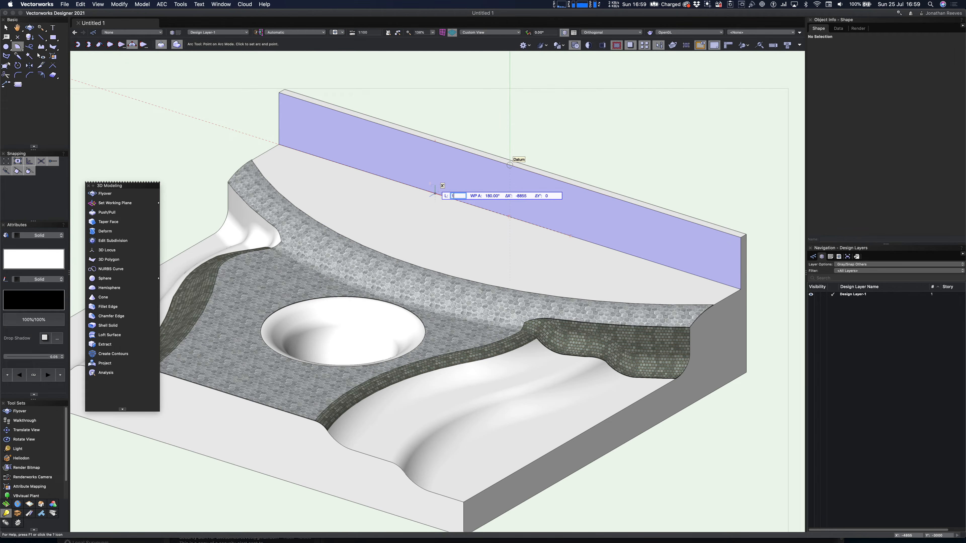
key("Return")
left_click(435, 193)
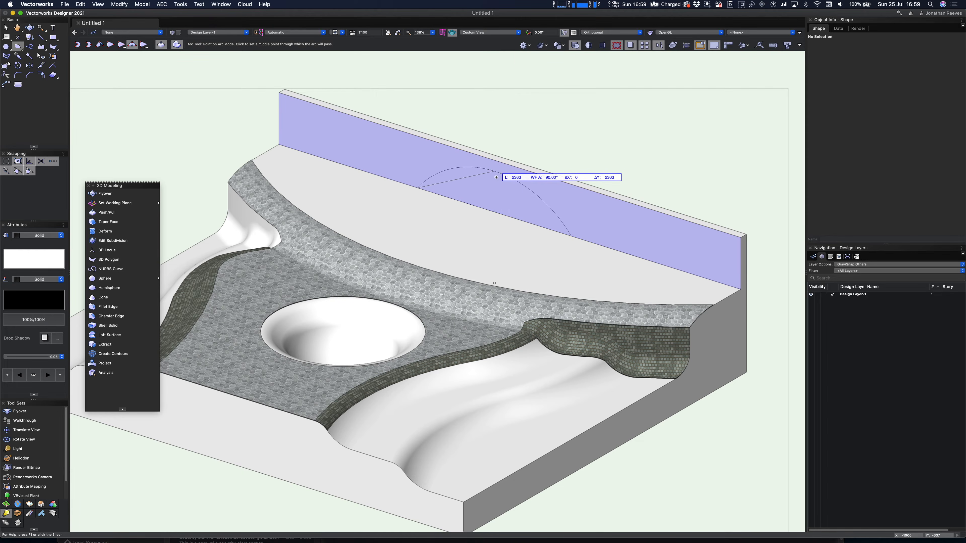
left_click(510, 169)
Push the arch shape backward through the rear wall to cut an opening, and deselect the solid
left_click(494, 194)
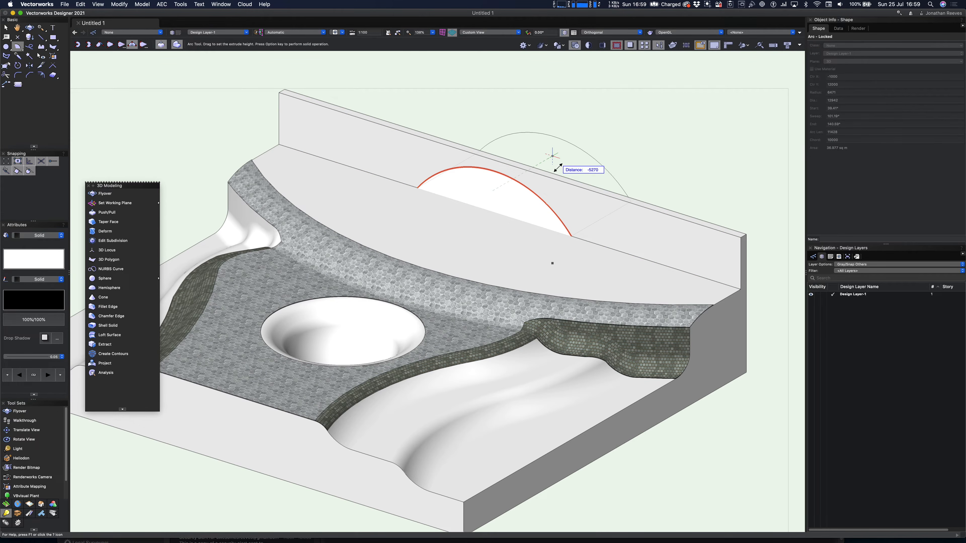
left_click(556, 164)
key("x")
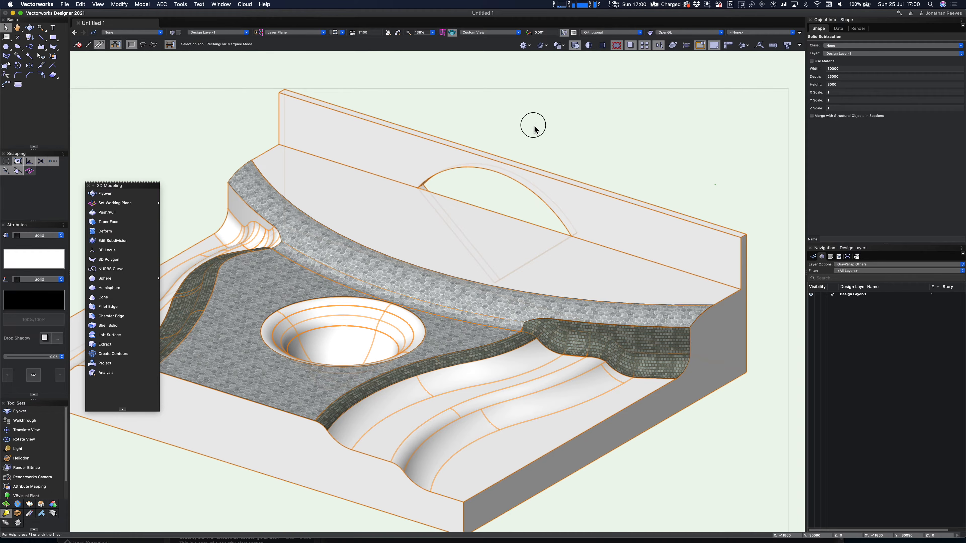
left_click(533, 124)
scroll(473, 170, "down", 1)
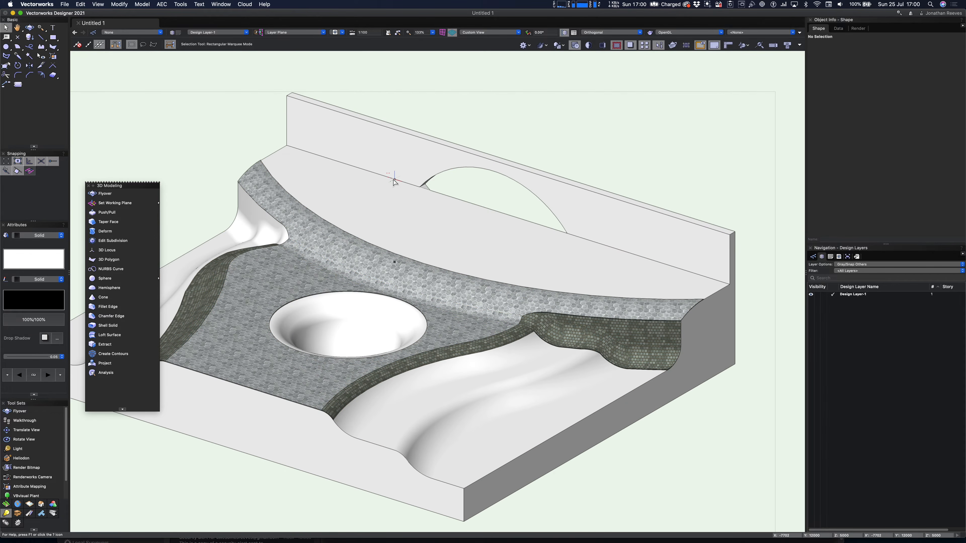
Extract the front and top faces of the rear wall as separate surfaces
left_click(105, 344)
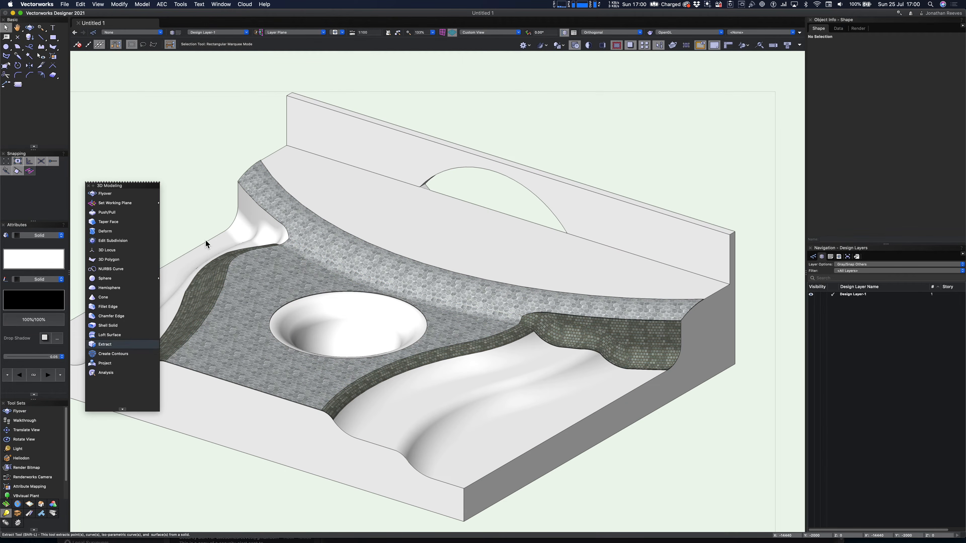
left_click(362, 117, "shift")
key("Return")
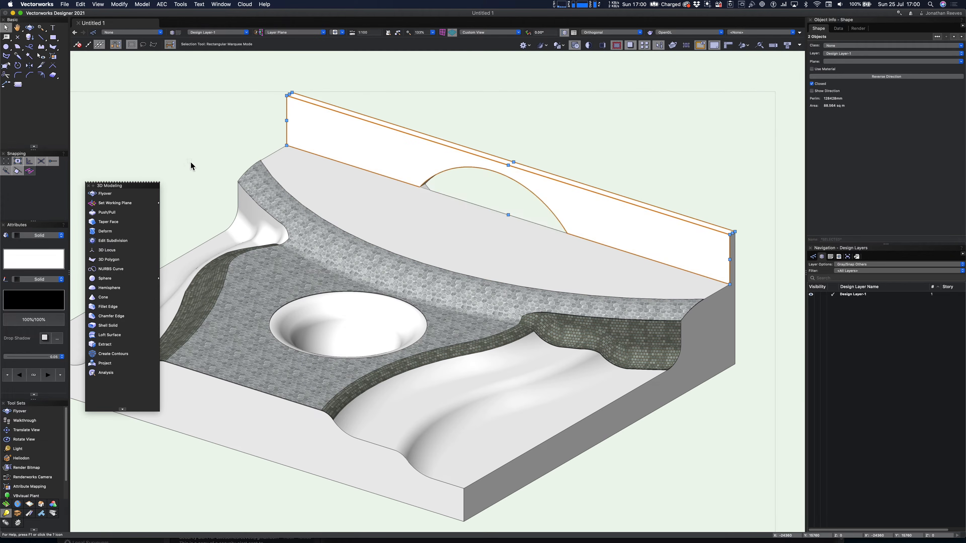
left_click(191, 162)
Extrude the rear wall's extracted front face and top face into cladding panels
left_click(325, 121)
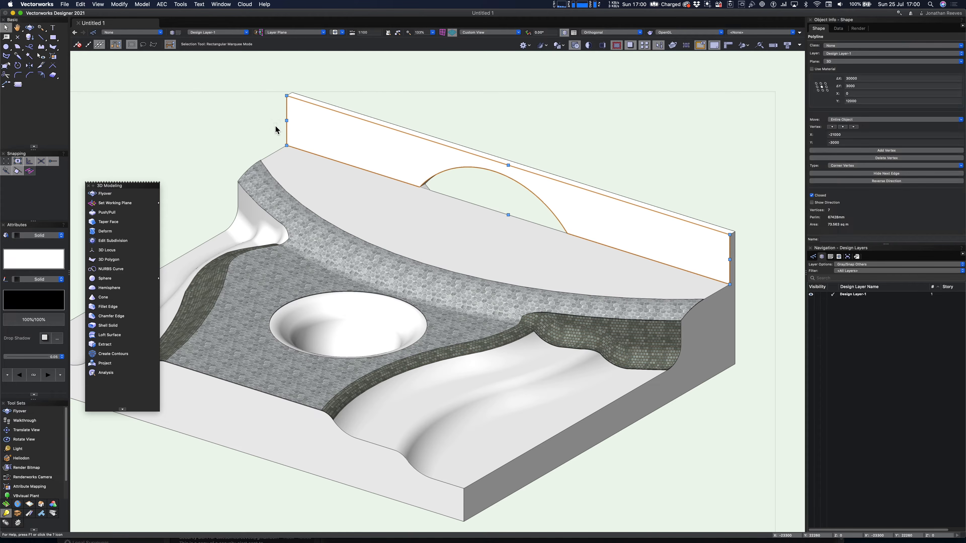
left_click(162, 4)
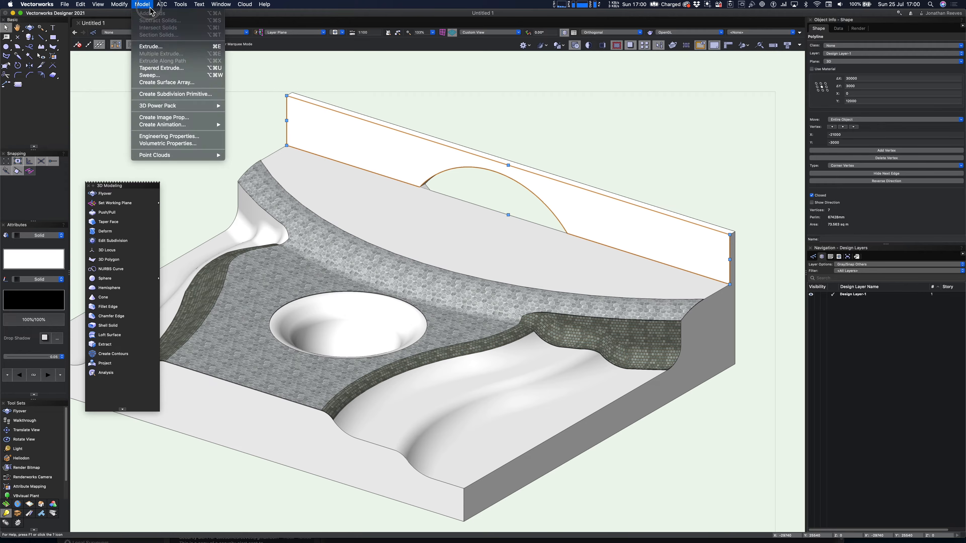
left_click(156, 49)
key("Return")
left_click(323, 107)
key("super+e")
key("Return")
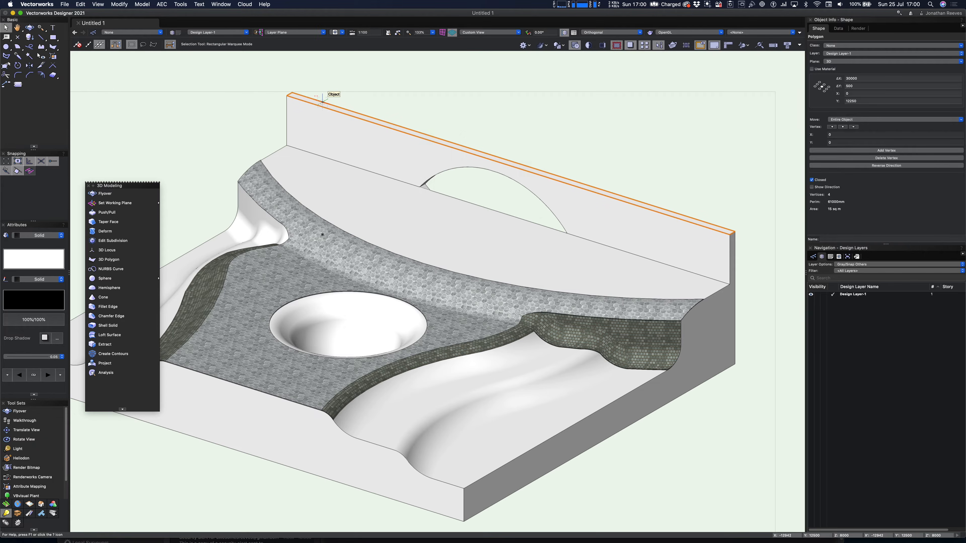
Apply the Charred-Timber-Staggered texture to the wall's front cladding and copy its attributes to the top cladding
key("super+r")
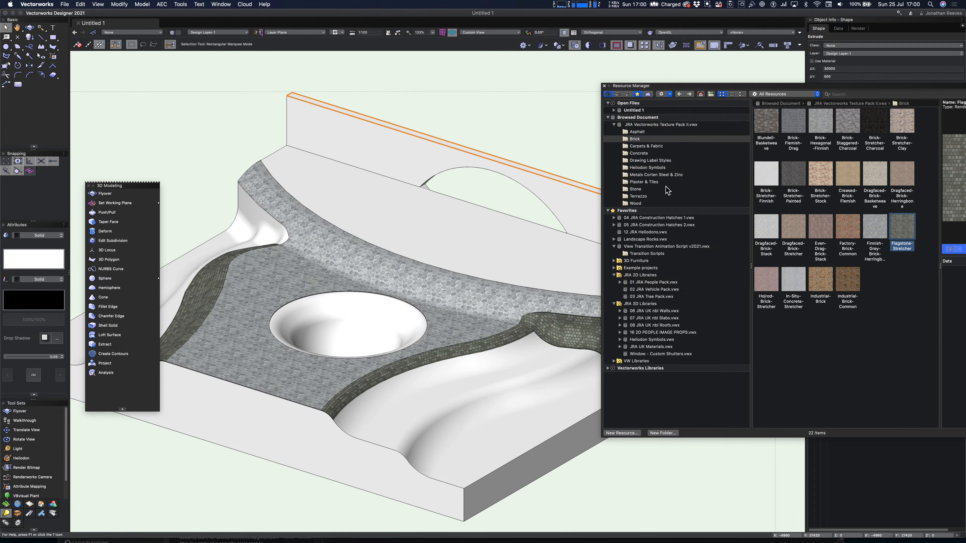
left_click(645, 205)
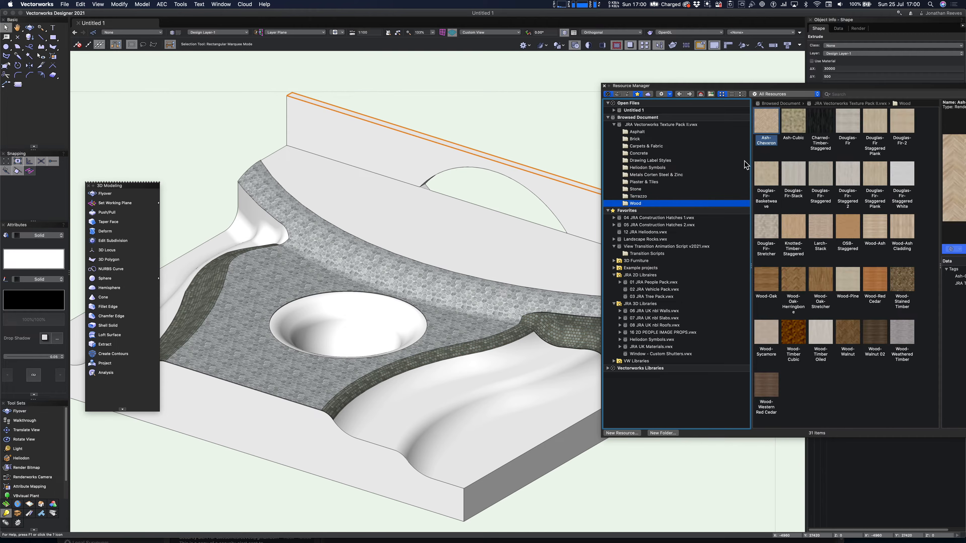
left_click_drag(815, 131, 573, 215)
key("i")
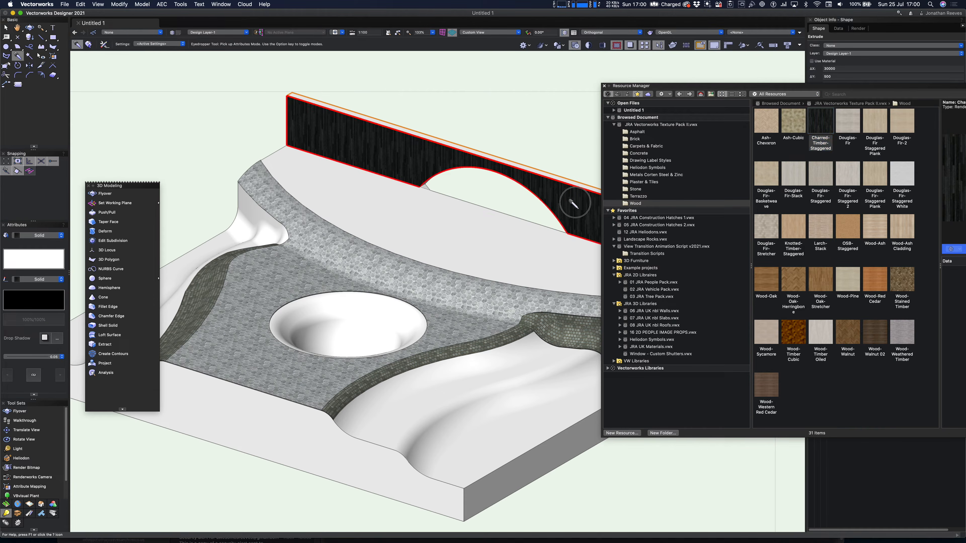
key("x")
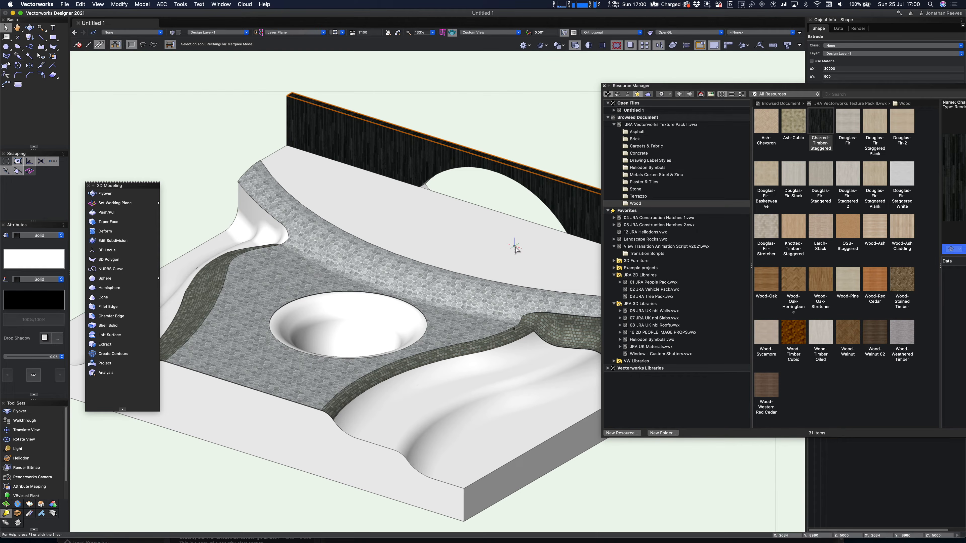
Extract the flat top surface of the upper platform and extrude it 30 mm
left_click(102, 345)
left_click(440, 241)
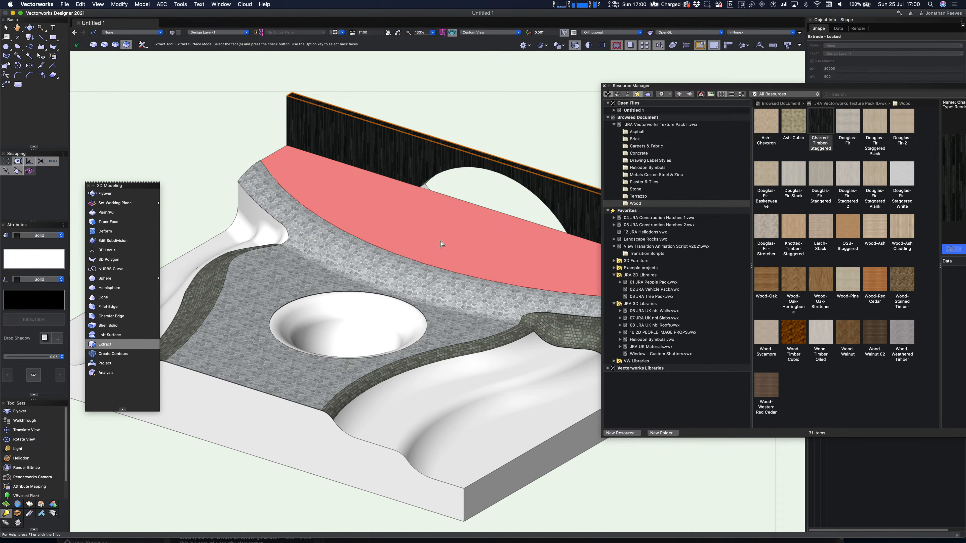
left_click(77, 45)
type("30")
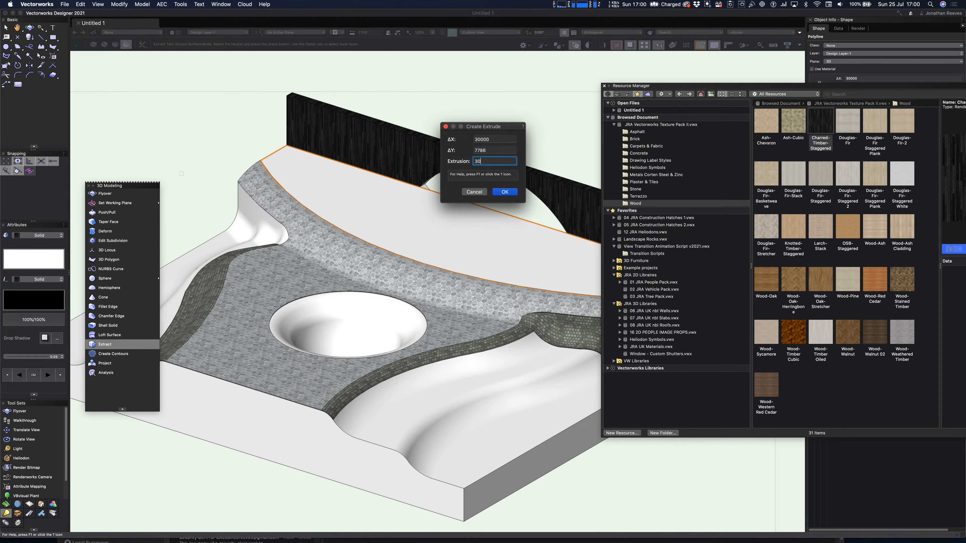
key("Return")
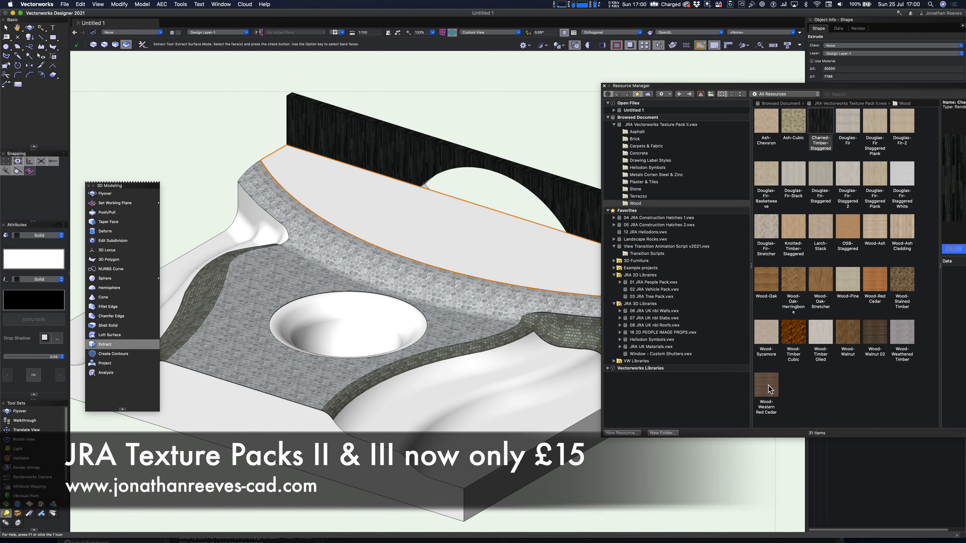
Import the Wood-Western Red Cedar texture onto the upper platform's deck and close the resource browser
double_click(766, 386)
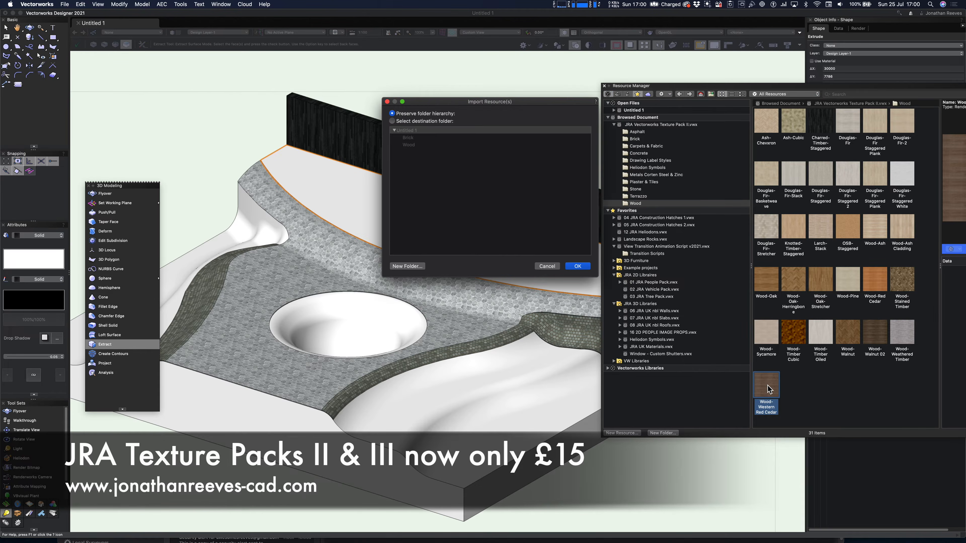
left_click(578, 266)
key("x")
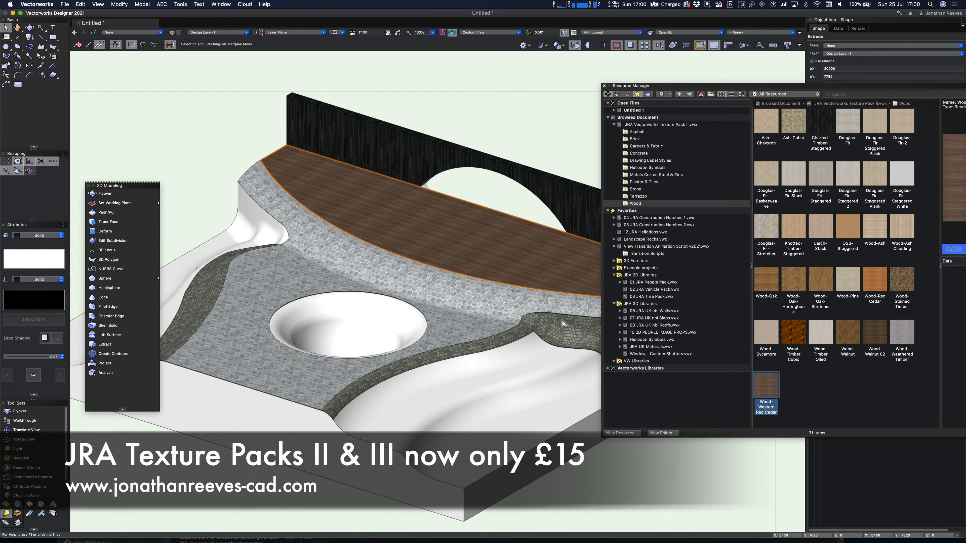
left_click(604, 87)
Examine the whole textured landscape model from a more frontal viewpoint
key("c")
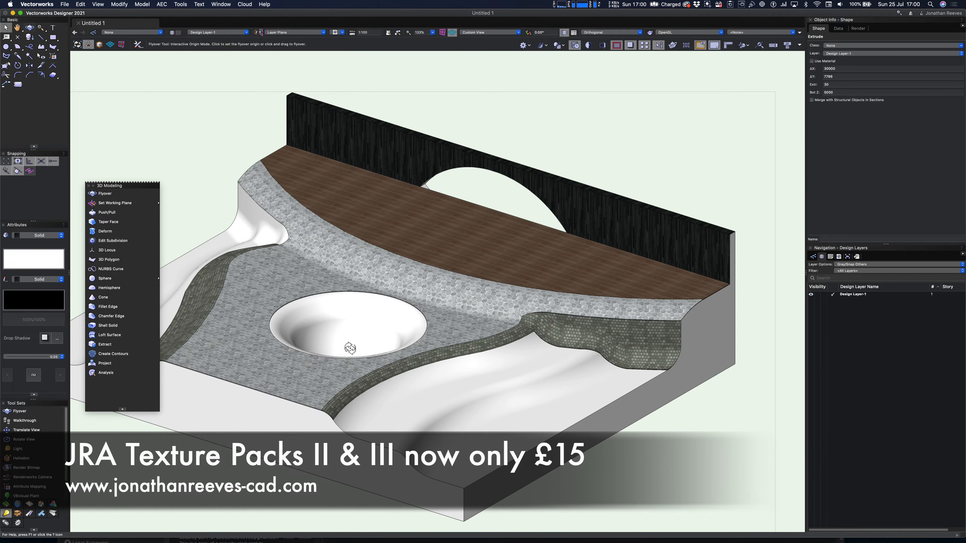
mouse_move(362, 351)
left_mouse_down()
mouse_move(412, 346)
mouse_move(362, 343)
left_mouse_up()
key("space")
left_click_drag(421, 319, 585, 215)
scroll(543, 252, "down", 4)
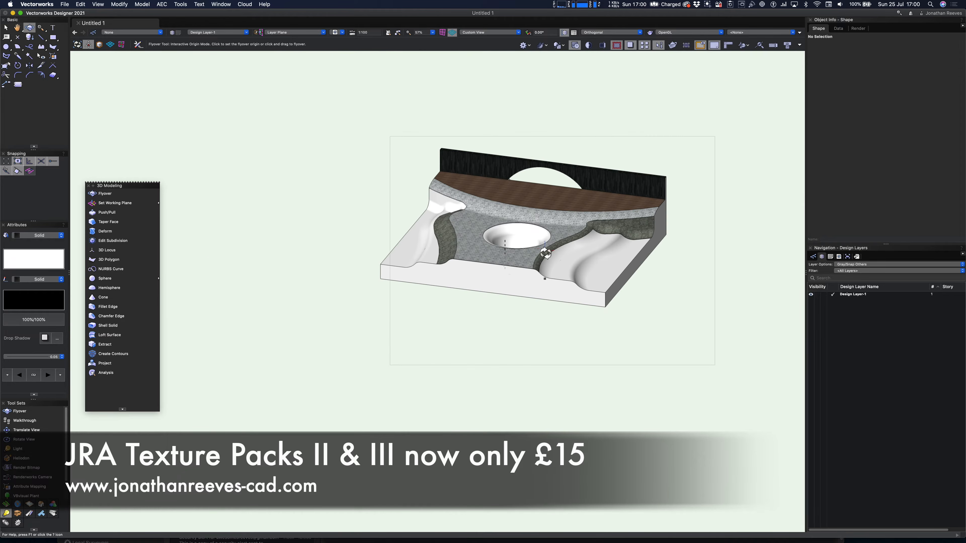
key("super+space")
left_click_drag(401, 161, 647, 345)
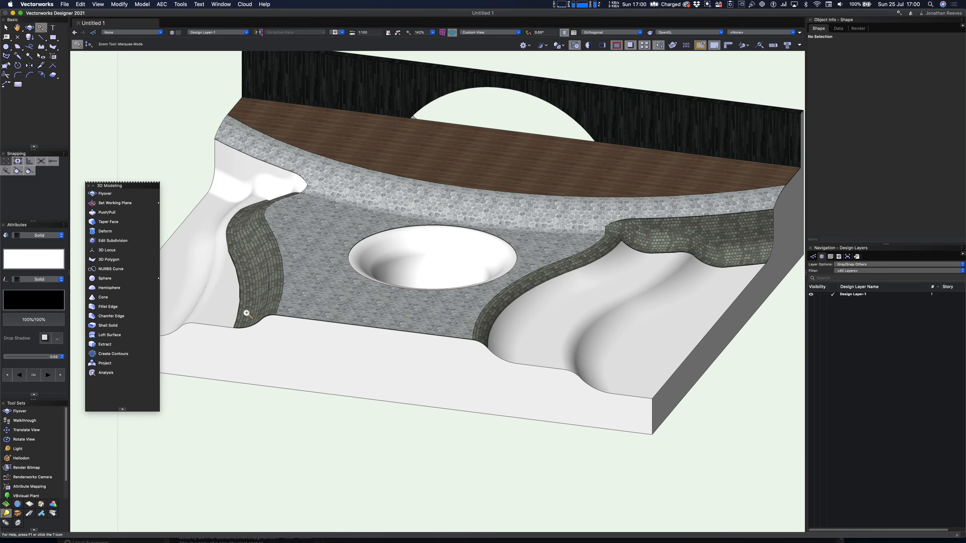
Select the main landscape block and search the resource libraries for grass
left_click(433, 374)
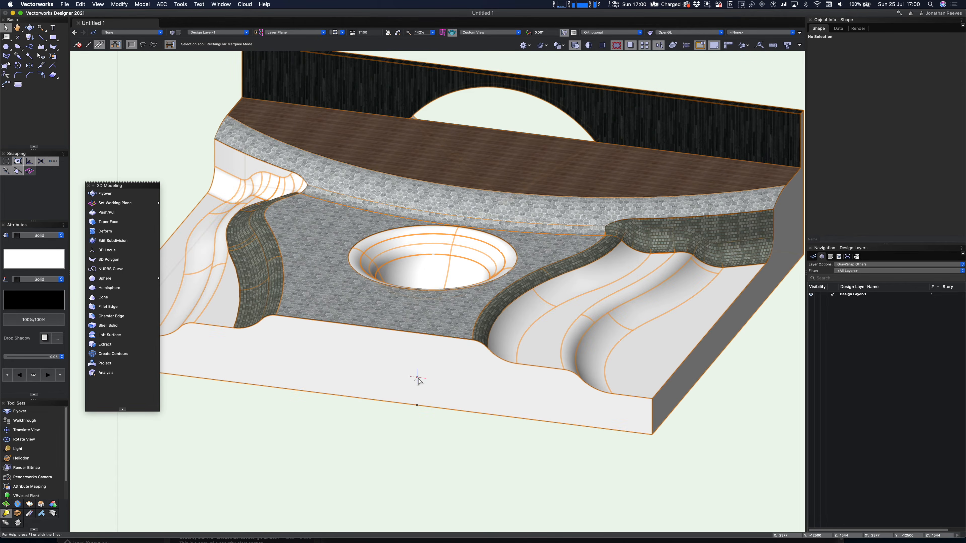
key("super+r")
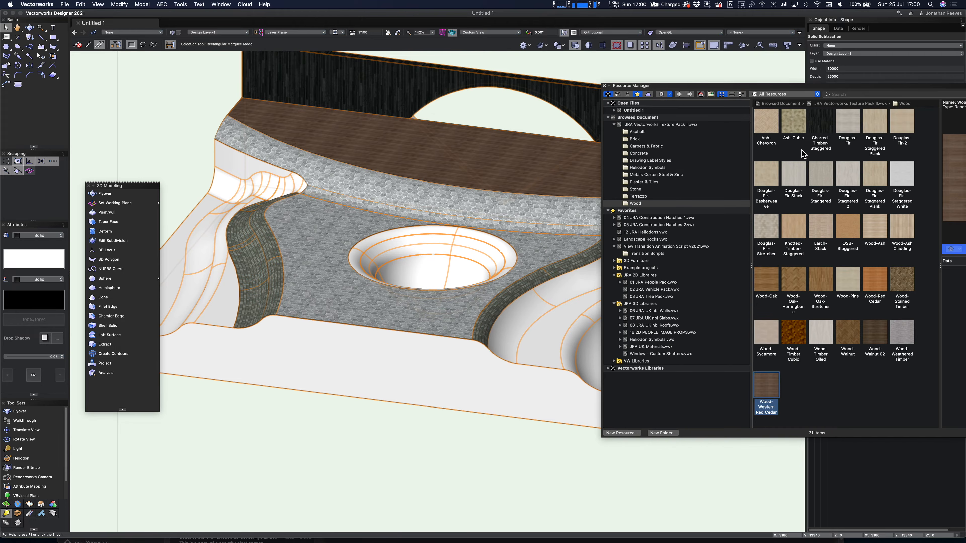
left_click(853, 94)
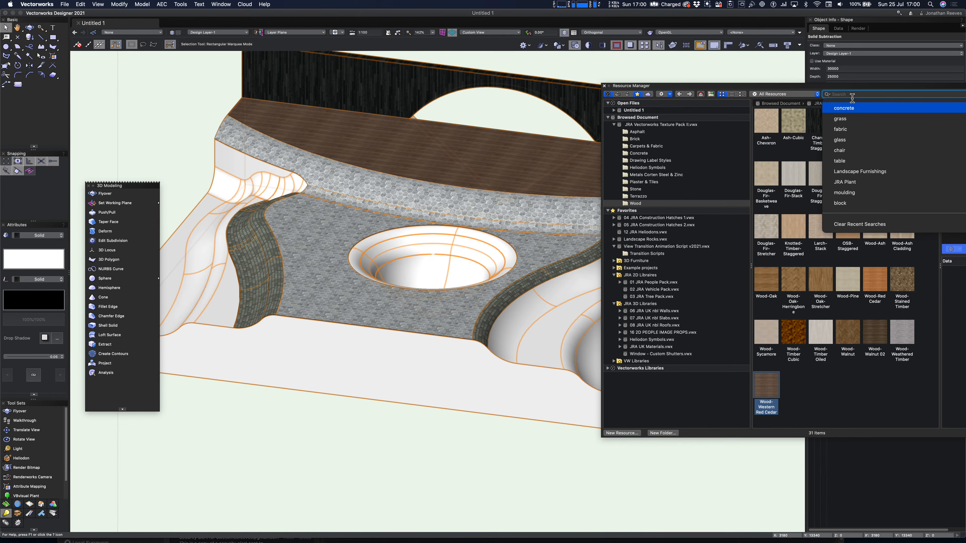
type("grass")
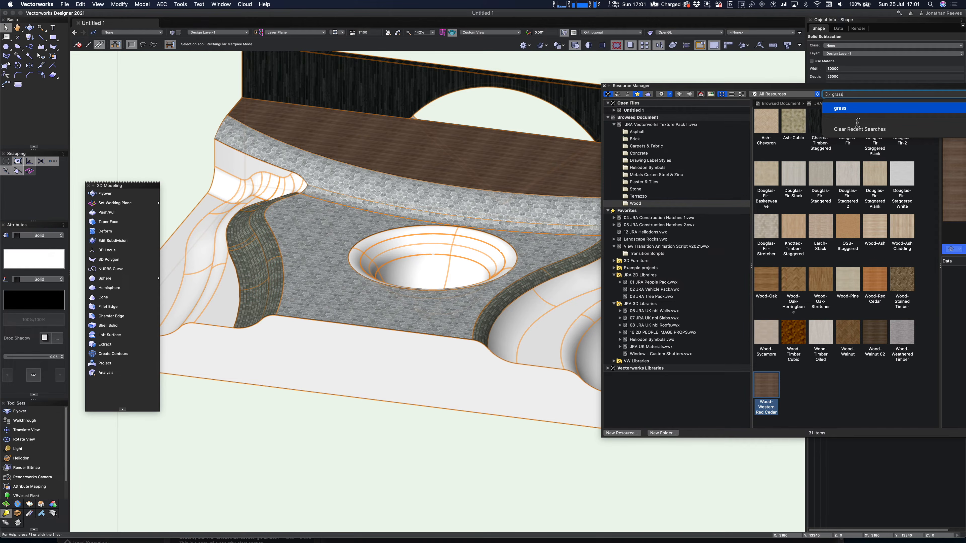
left_click_drag(776, 87, 558, 83)
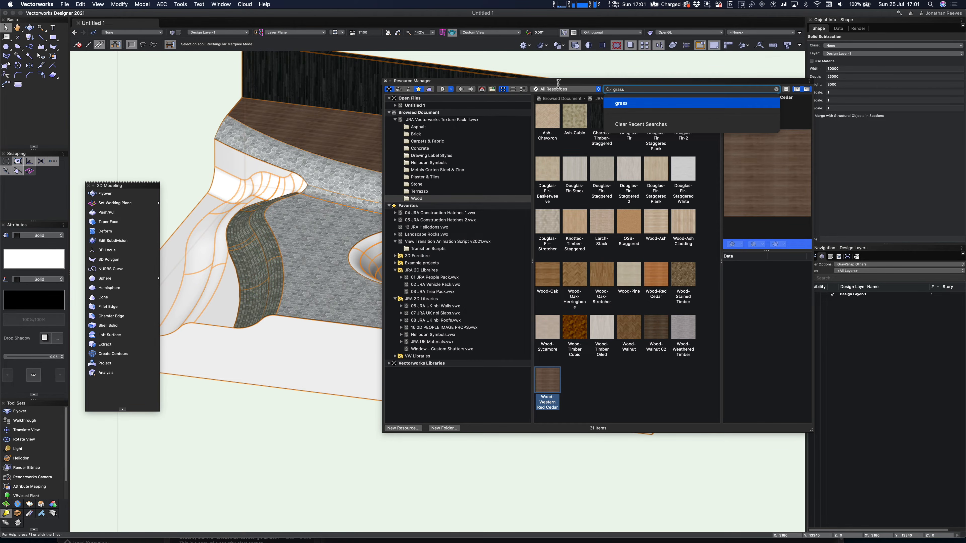
key("Return")
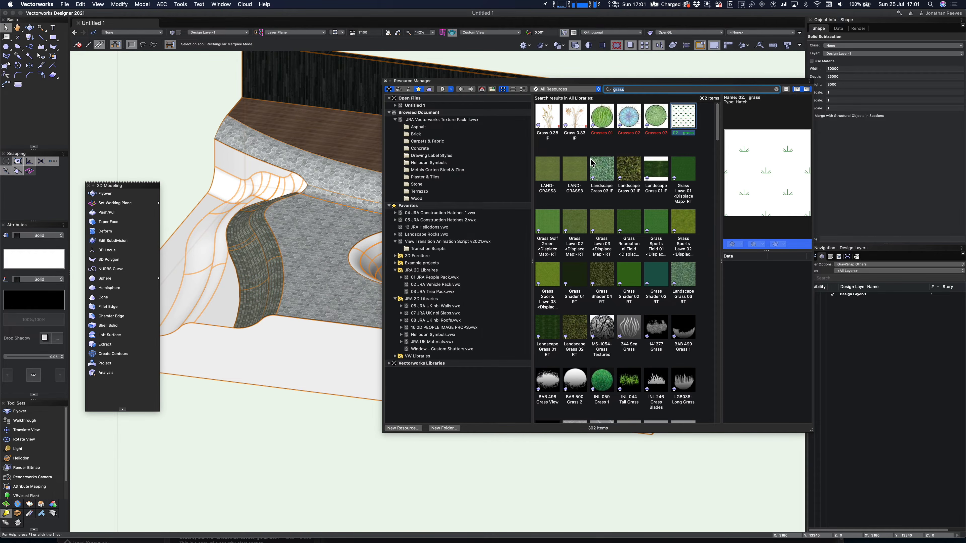
Import the LAND-GRASS3 texture onto the landscape block, close the resource browser and deselect the block
left_click(574, 176)
double_click(574, 176)
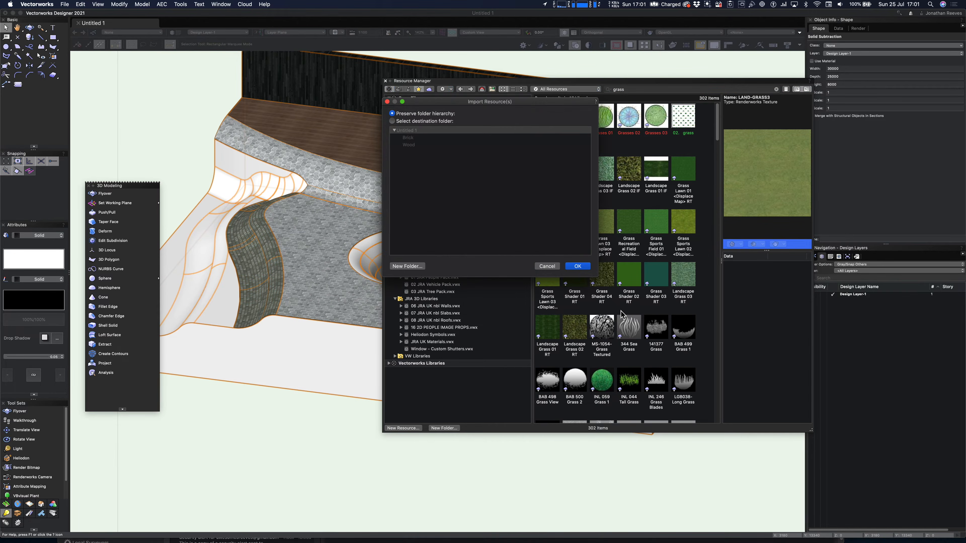
left_click(577, 268)
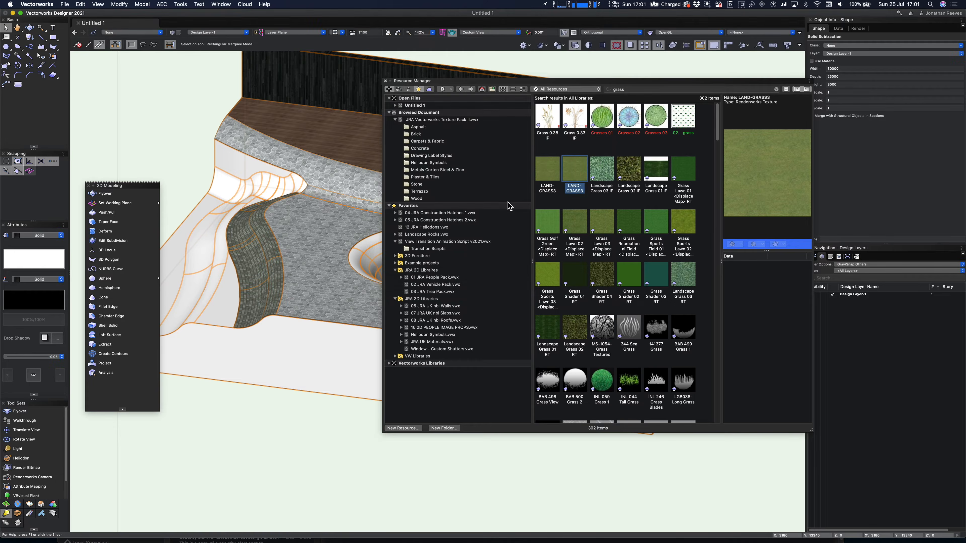
left_click(387, 83)
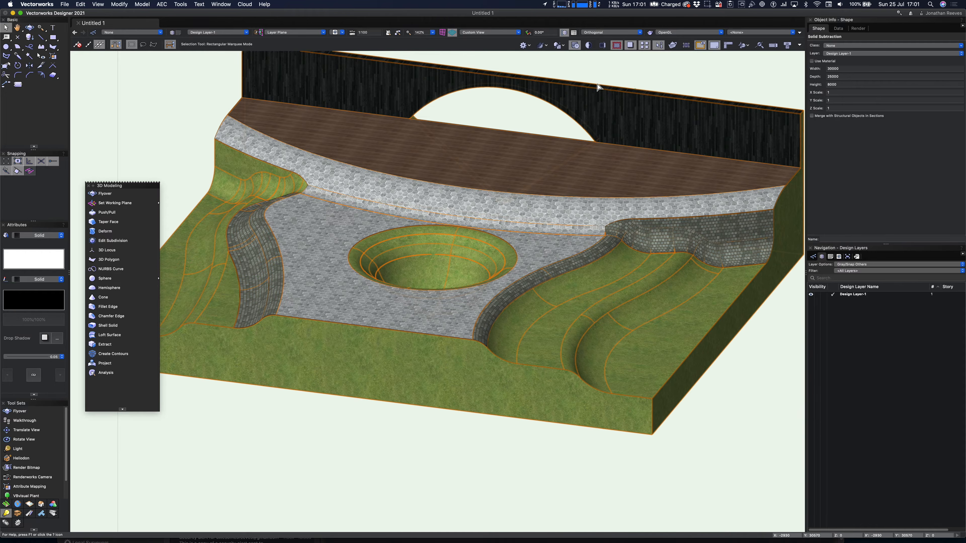
left_click(694, 58)
Extract the bowl's curved faces as separate surfaces
key("6")
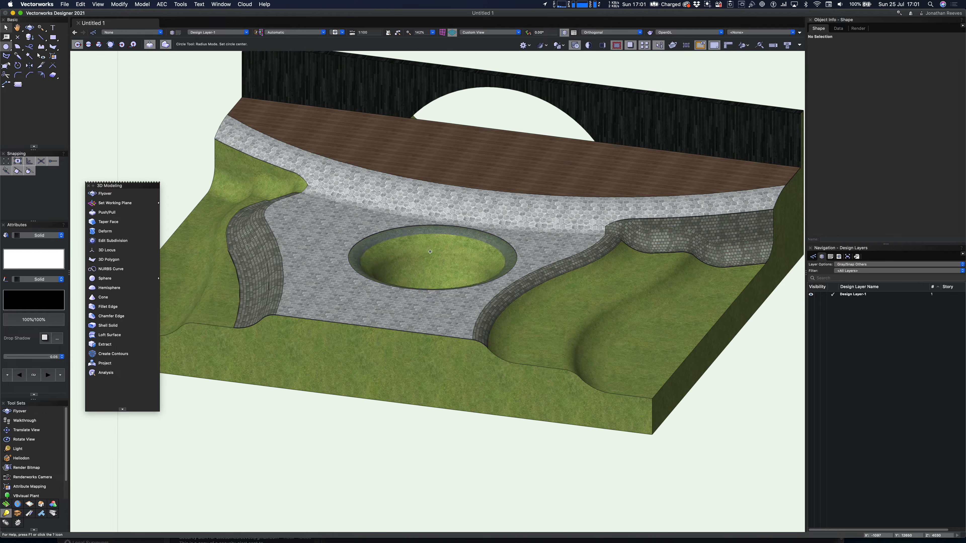
left_click(109, 344)
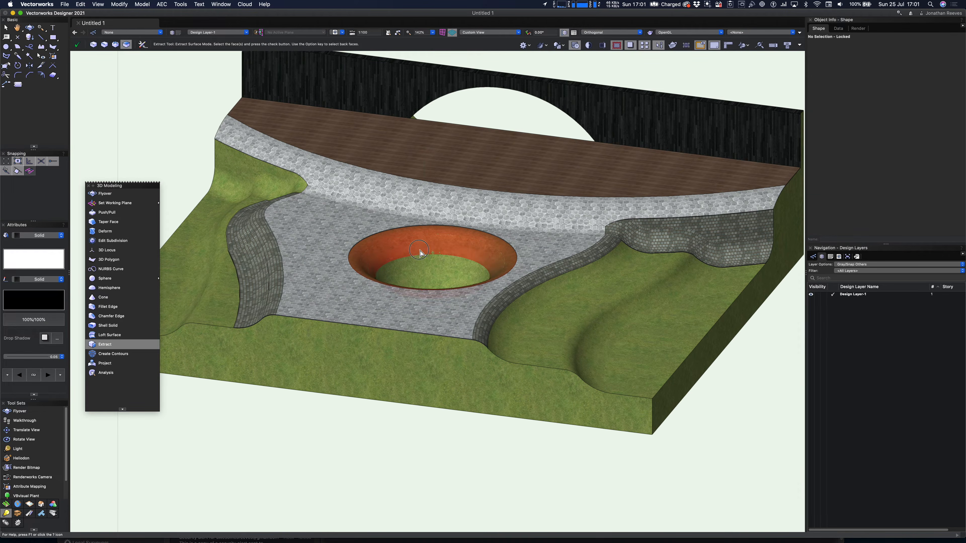
left_click(420, 265)
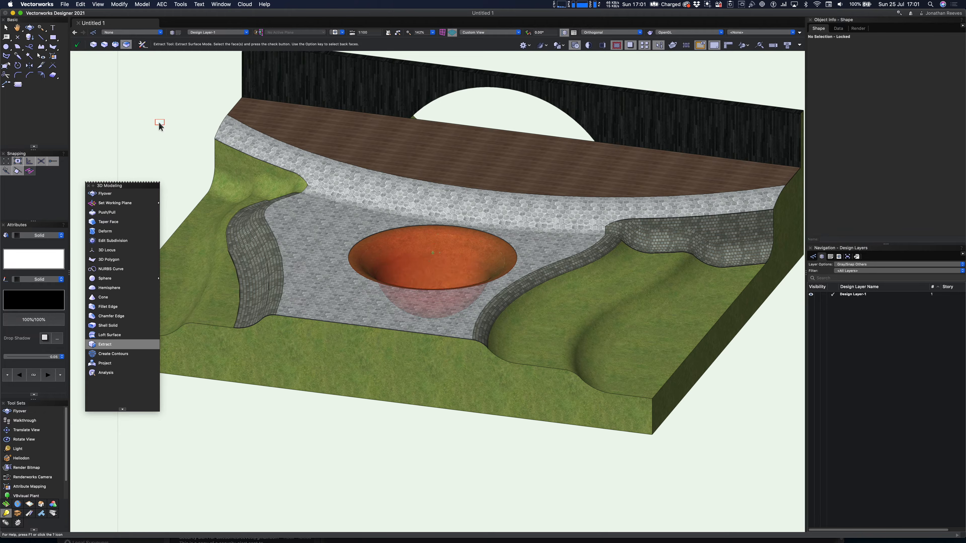
left_click(77, 45)
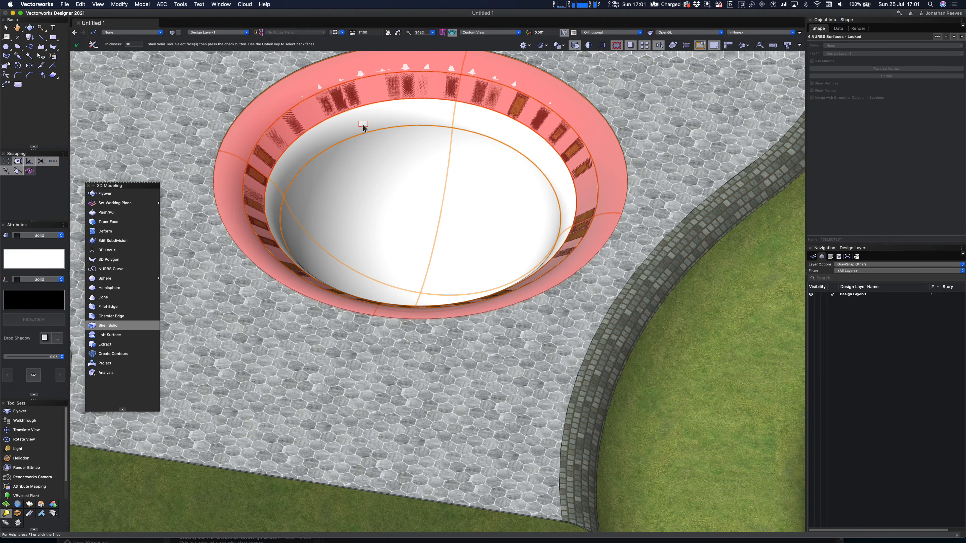
Shell the bowl's outermost rim surface with a 30 mm thickness
left_click(141, 54)
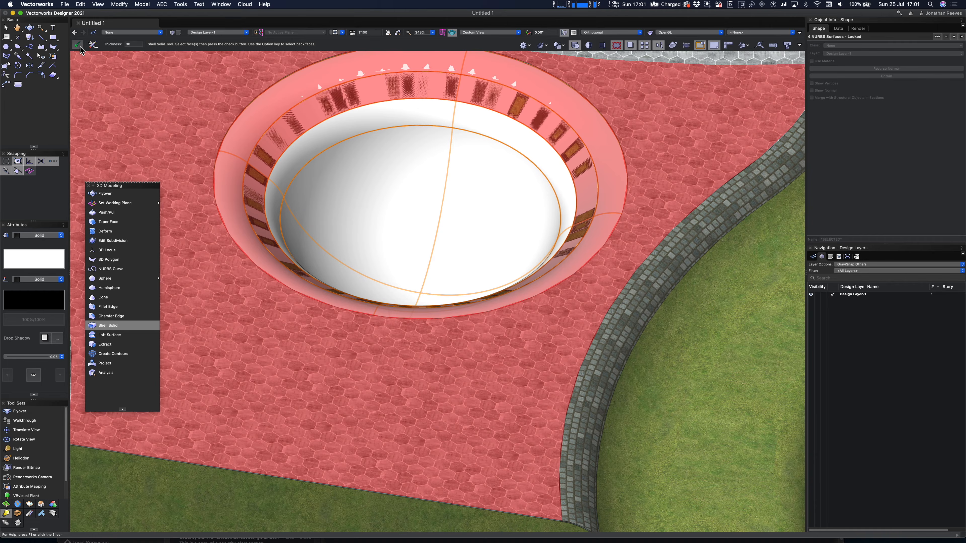
left_click(78, 45)
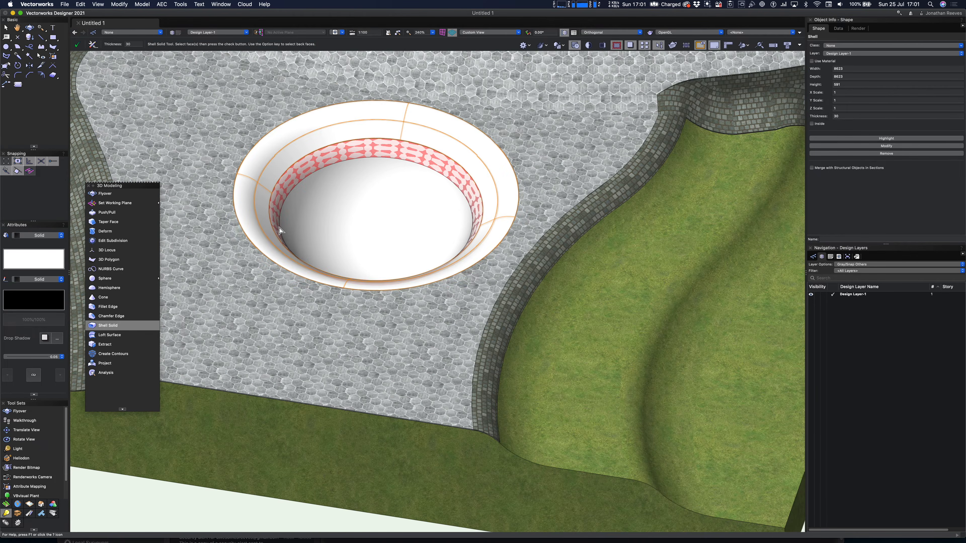
key("x")
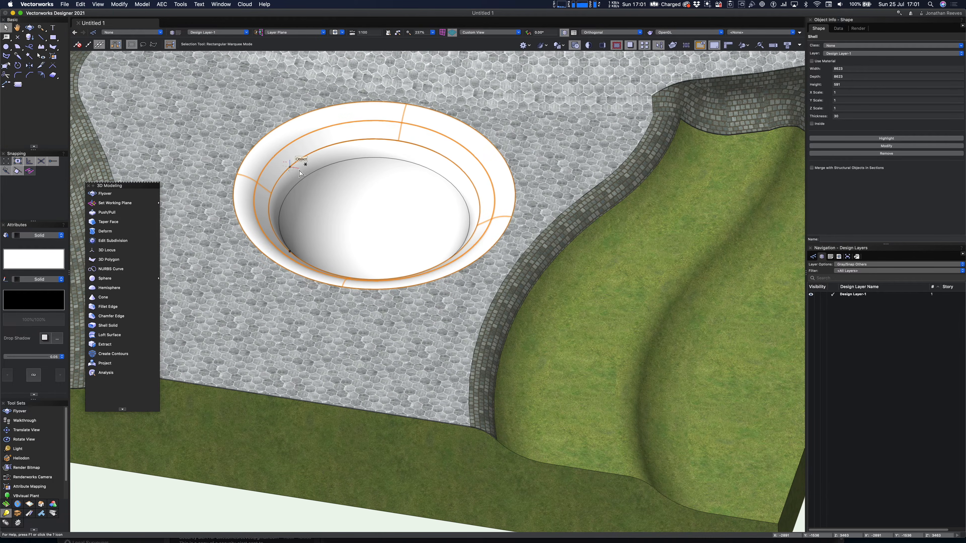
Import the Limestone-Flemish texture from the texture pack's Stone folder onto the rim shell and close the resource browser
key("super+r")
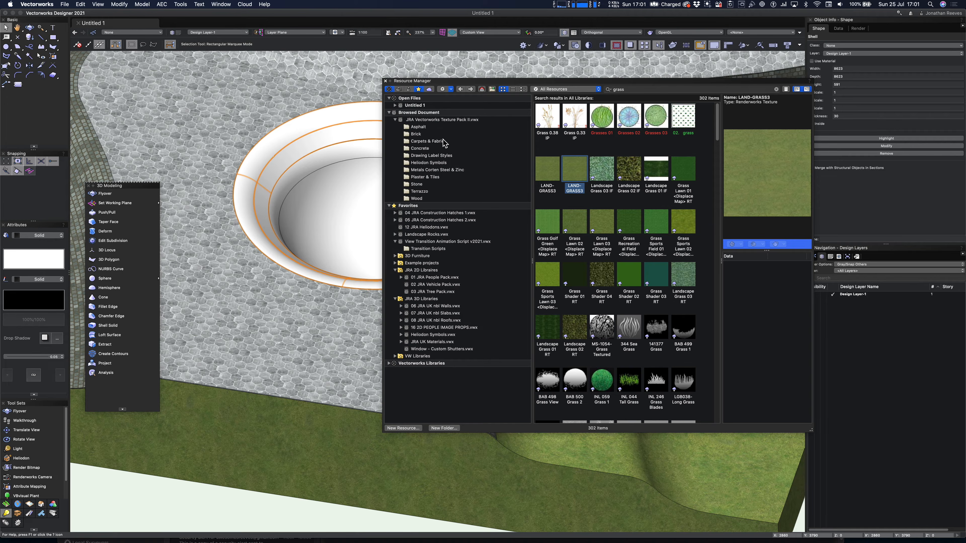
left_click(443, 121)
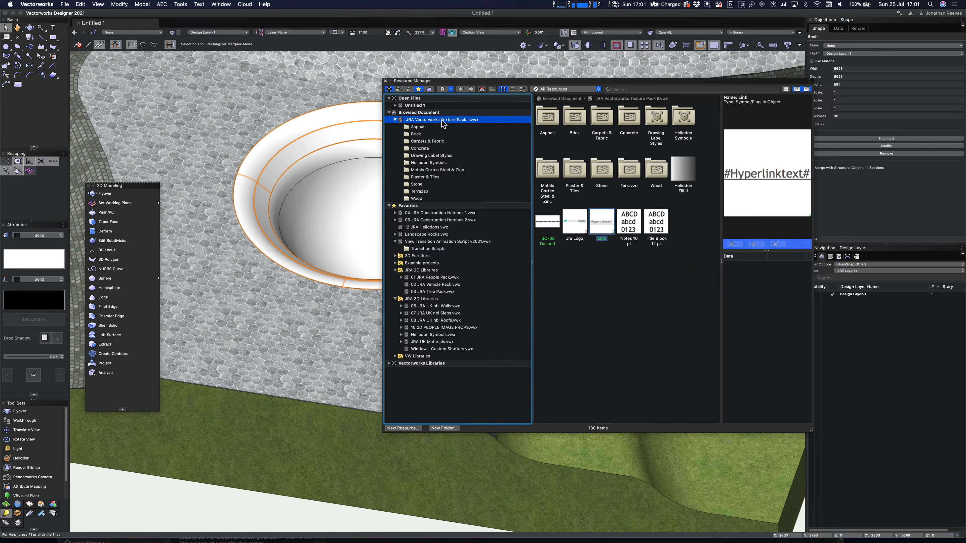
double_click(607, 174)
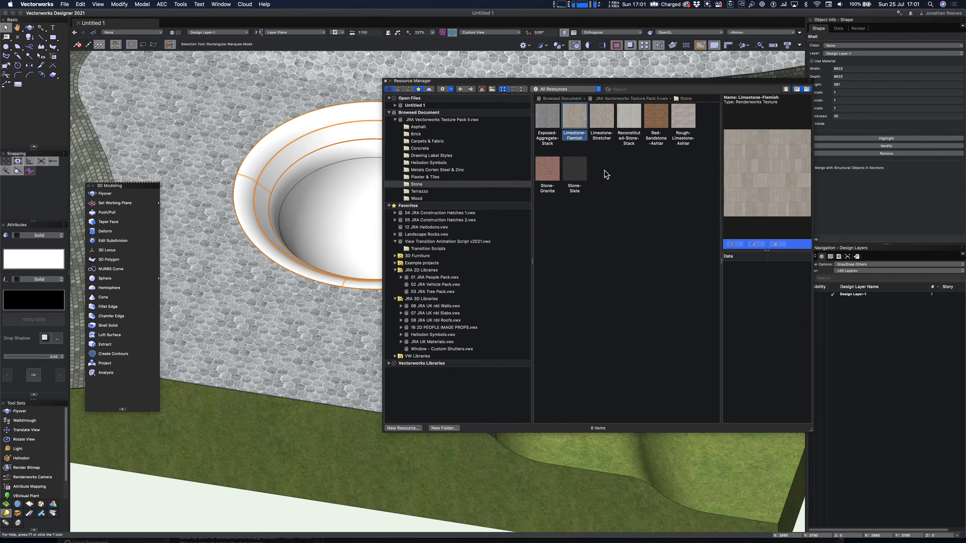
double_click(576, 119)
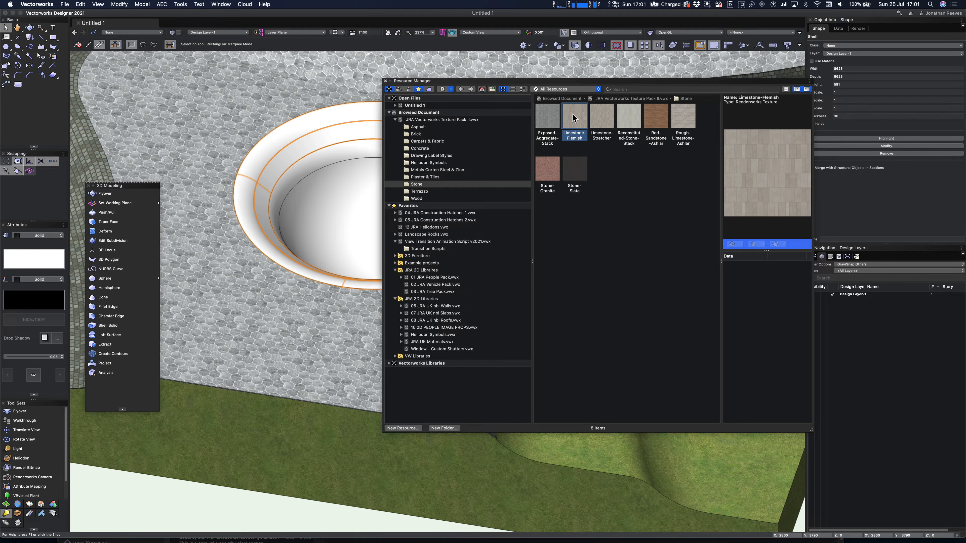
left_click(577, 267)
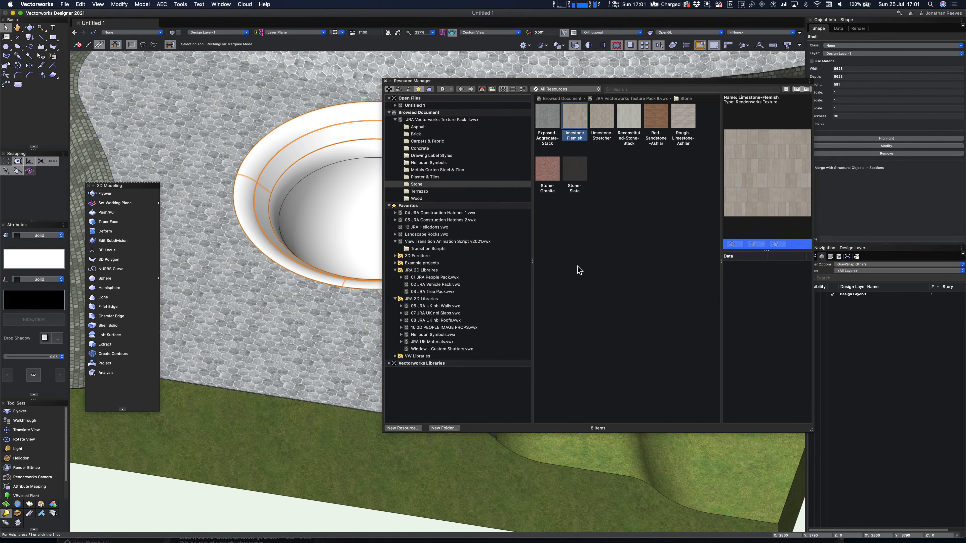
left_click(385, 81)
Shell the bowl's remaining inner surfaces with a 30 mm thickness
left_click(350, 172)
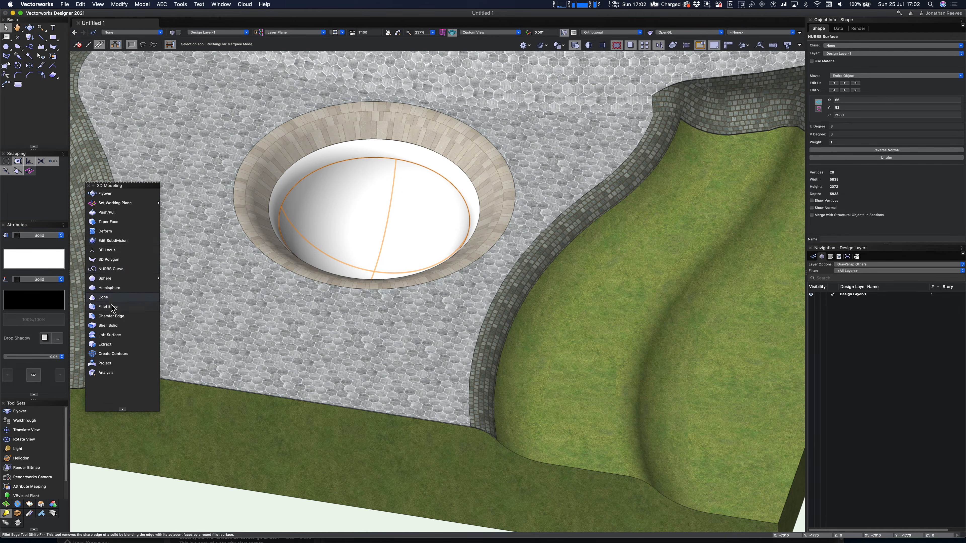
left_click(107, 326)
left_click(351, 208)
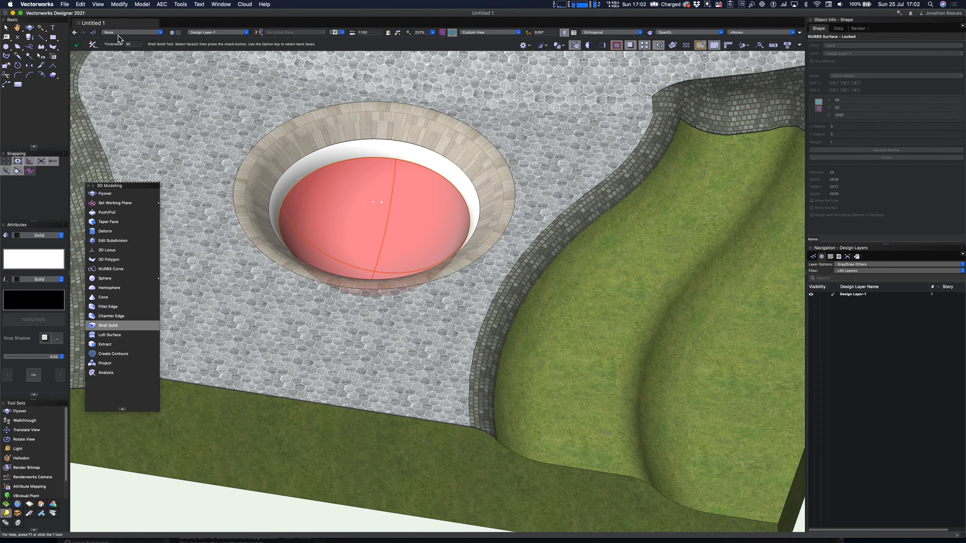
left_click(77, 46)
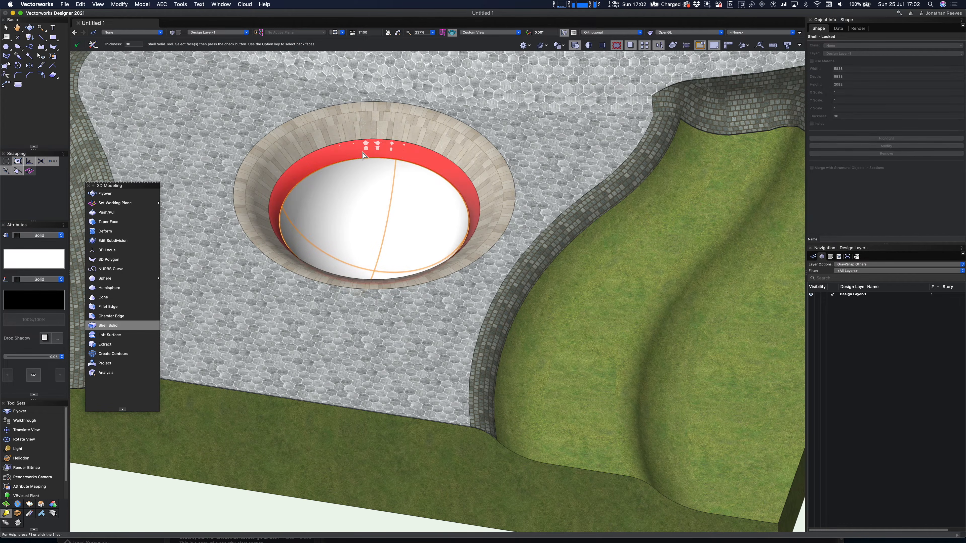
Copy the limestone texture from the rim shell to the bowl's inner shells with the Eyedropper tool
key("shift+e")
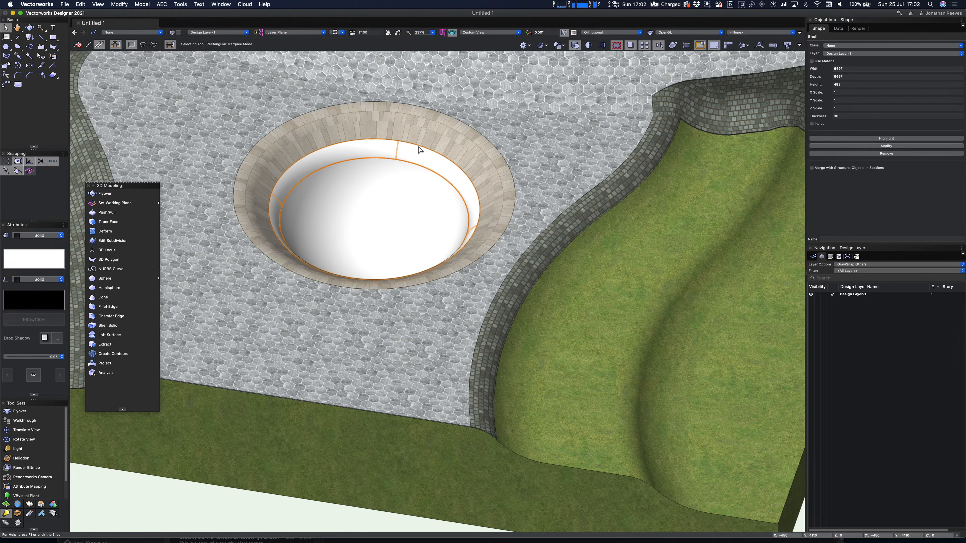
left_click(377, 135)
left_click(387, 176, "alt")
key("x")
Draw a circle about 6497 mm in diameter centred on the bowl in plan view and extrude it 10 mm
key("6")
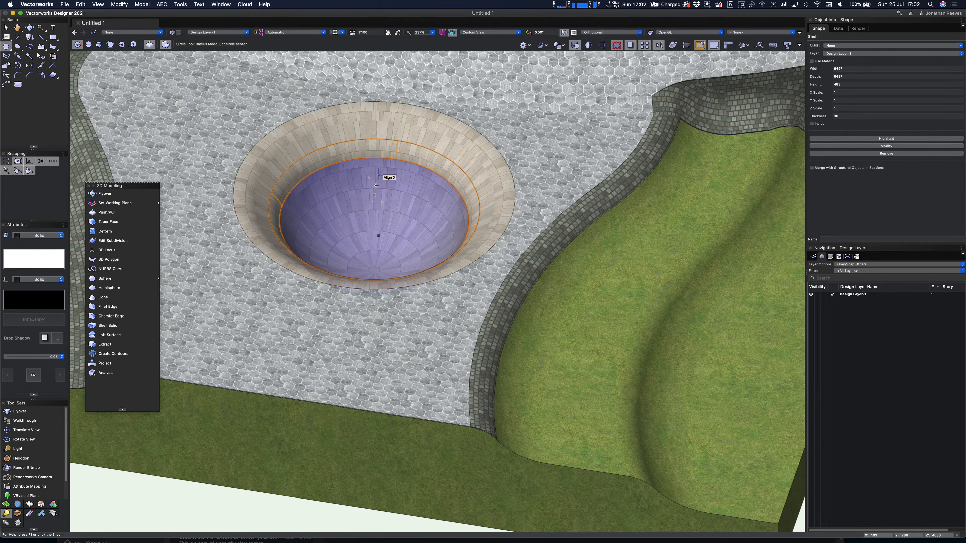
scroll(376, 186, "up", 5)
key("super+5")
scroll(422, 194, "down", 8)
left_click(424, 211)
left_click(427, 157)
key("super+e")
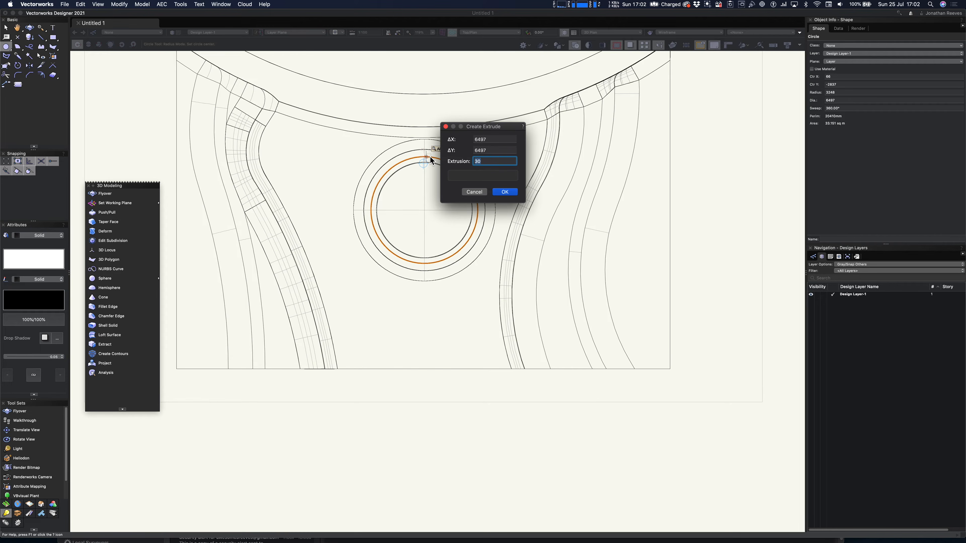
type("10")
key("Return")
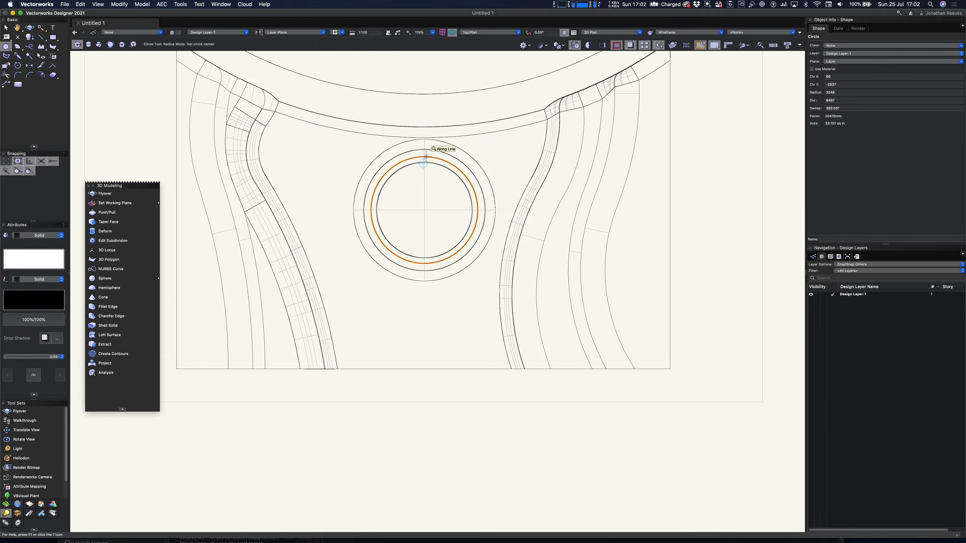
Raise the thin disc in the front view to about 3.4 m so it sits inside the bowl below the rim
key("shift+c")
scroll(444, 229, "up", 1)
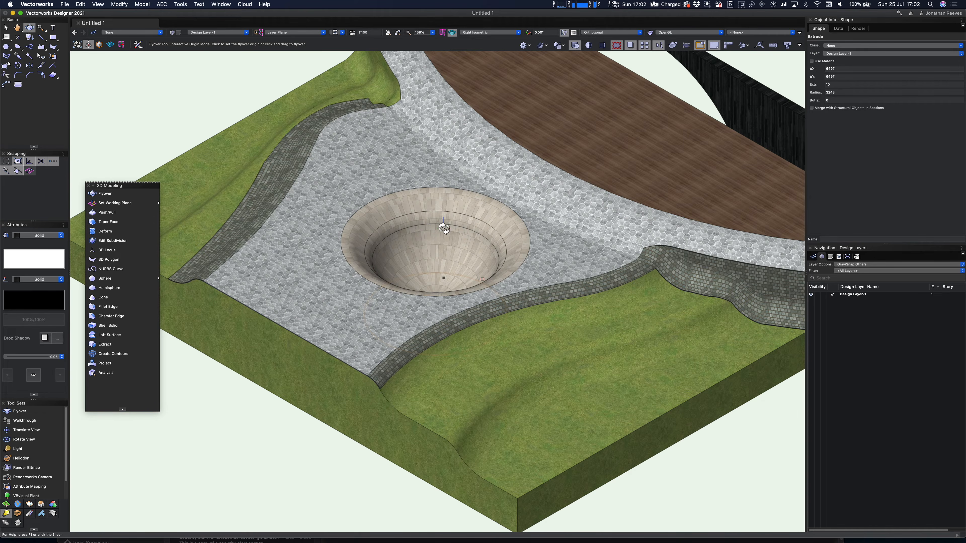
key("KP_2")
key("x")
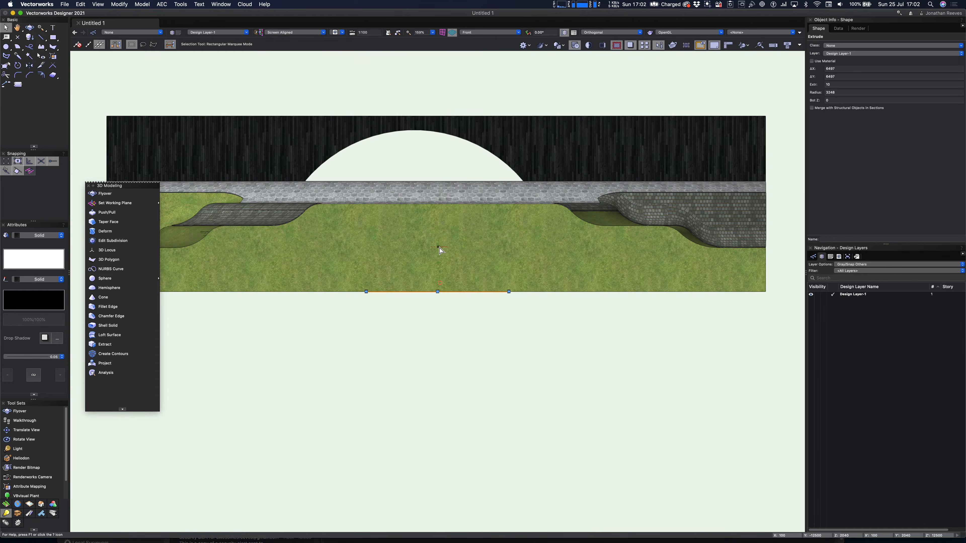
left_click_drag(425, 290, 418, 220)
key("KP_3")
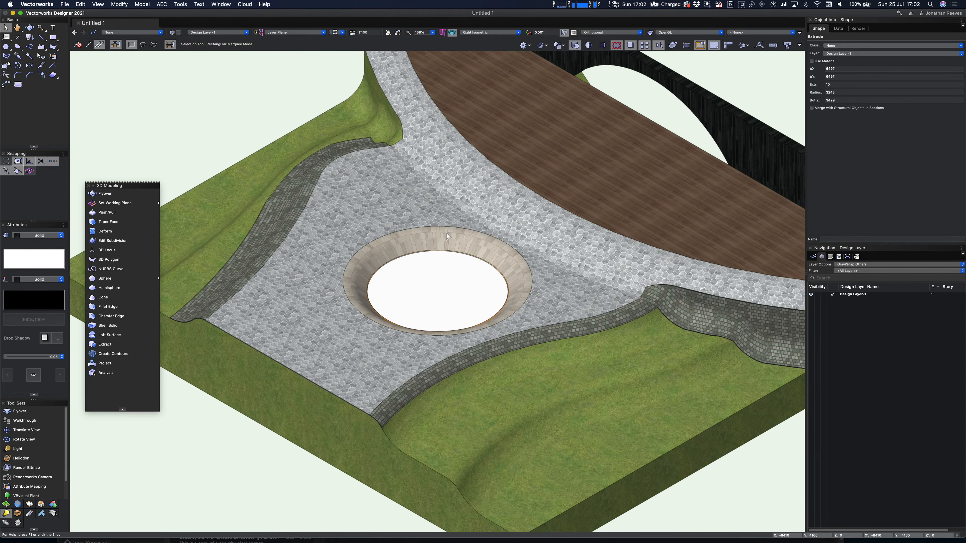
Import the Red-Sandstone-Ashlar texture onto the bowl's disc, close the resource browser and deselect the disc
key("super+r")
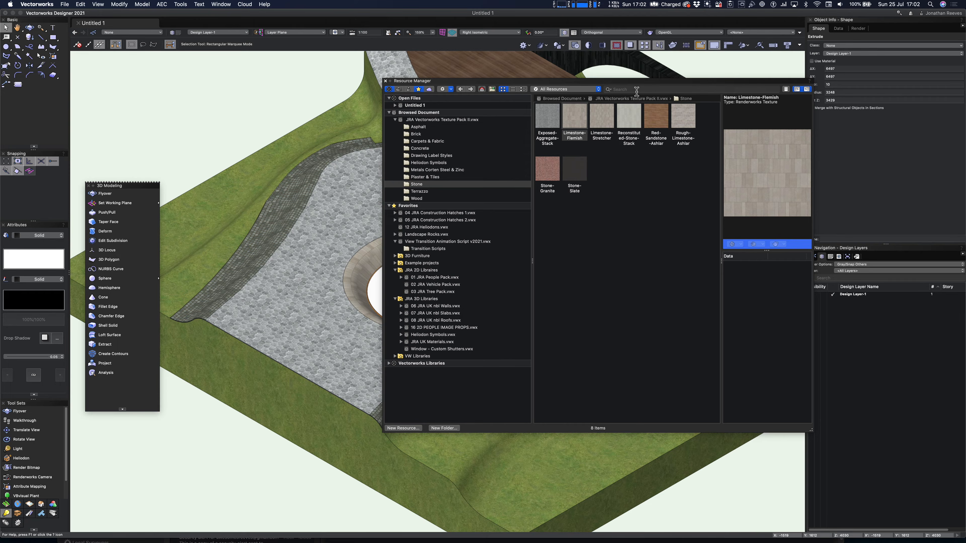
double_click(662, 119)
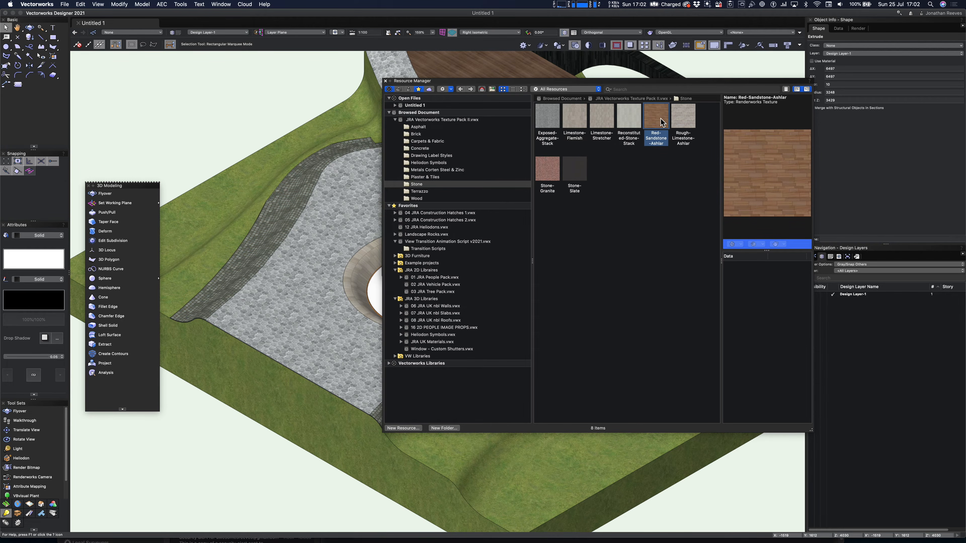
left_click(586, 268)
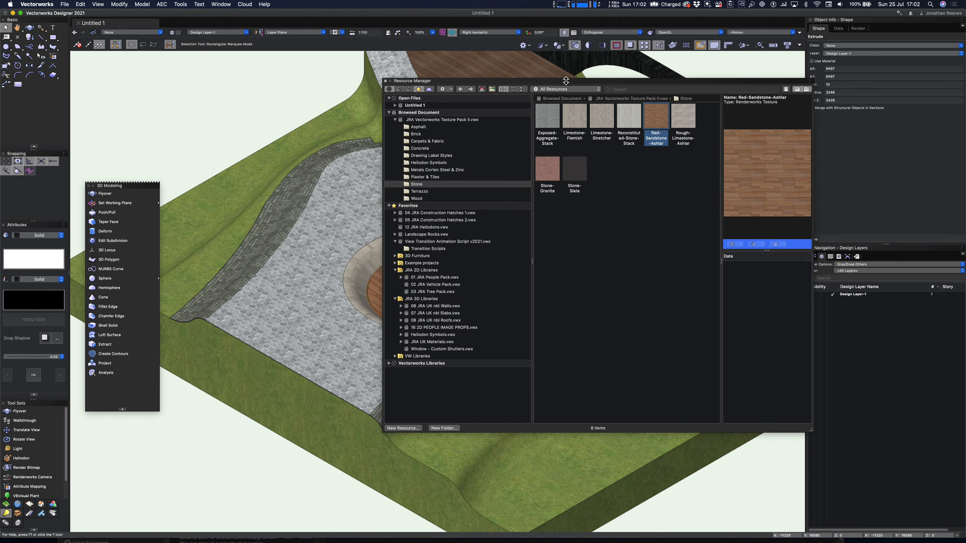
left_click_drag(566, 80, 785, 85)
scroll(453, 308, "down", 2)
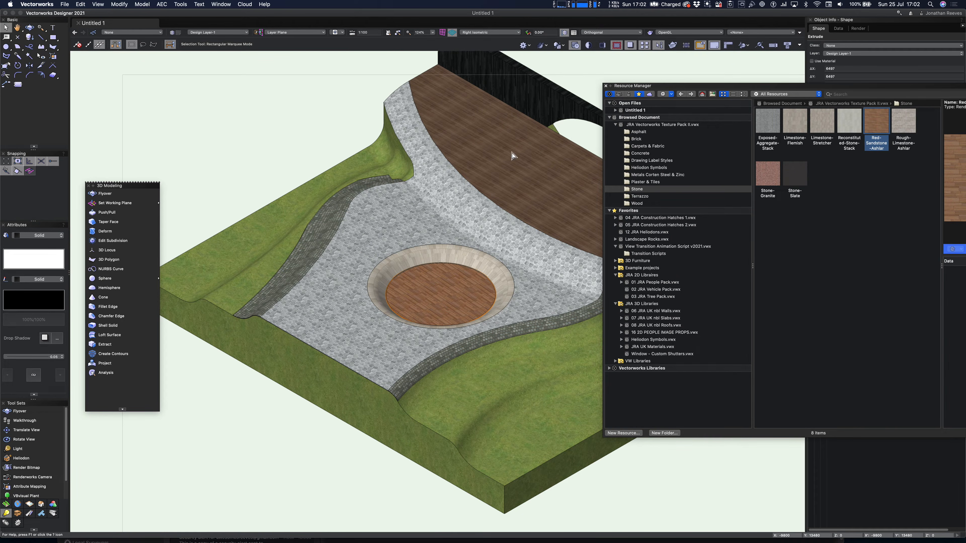
left_click(607, 87)
left_click(273, 425)
Open the 16 2D PEOPLE IMAGE PROPS library and place the People 8 symbol on the upper timber deck
scroll(278, 426, "down", 2)
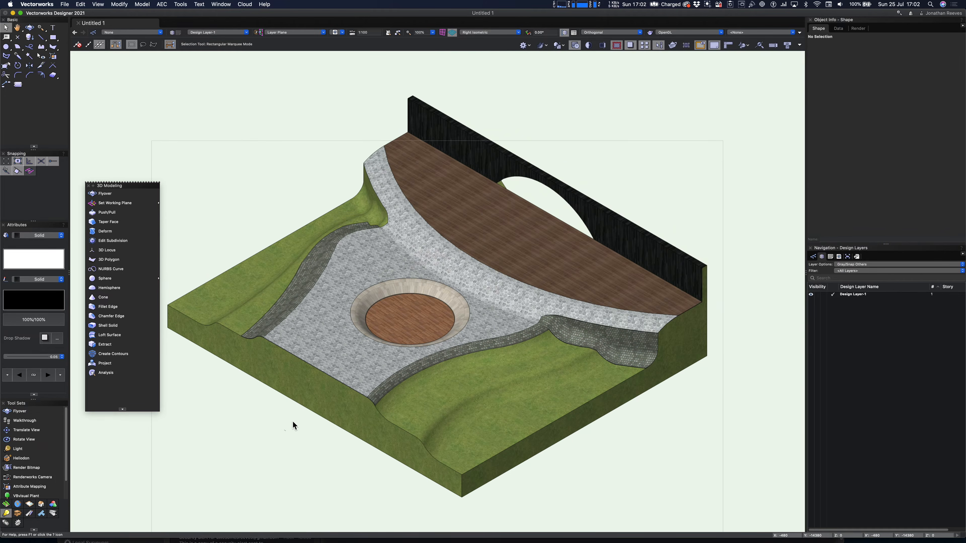
middle_click_drag(372, 418, 373, 403, "ctrl")
middle_click_drag(358, 372, 412, 364)
key("super+r")
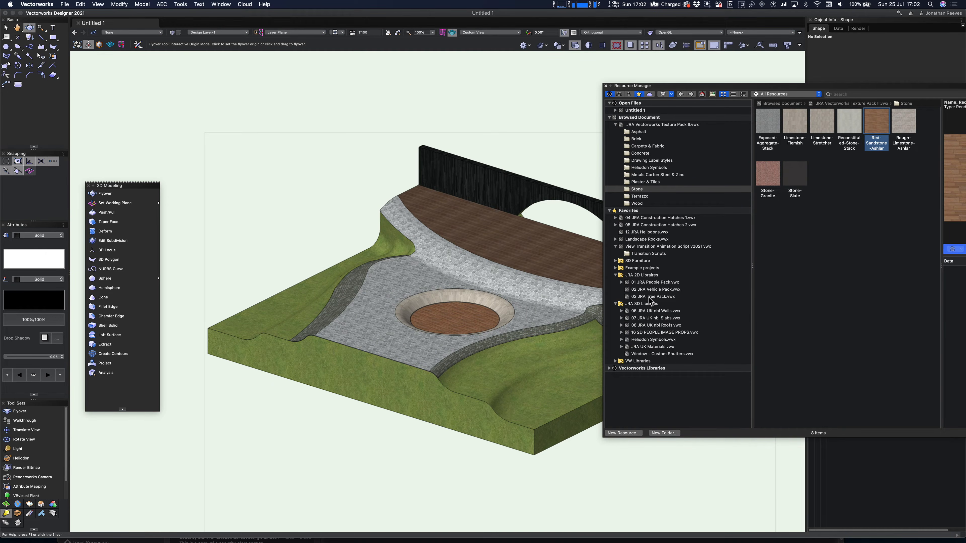
left_click(656, 333)
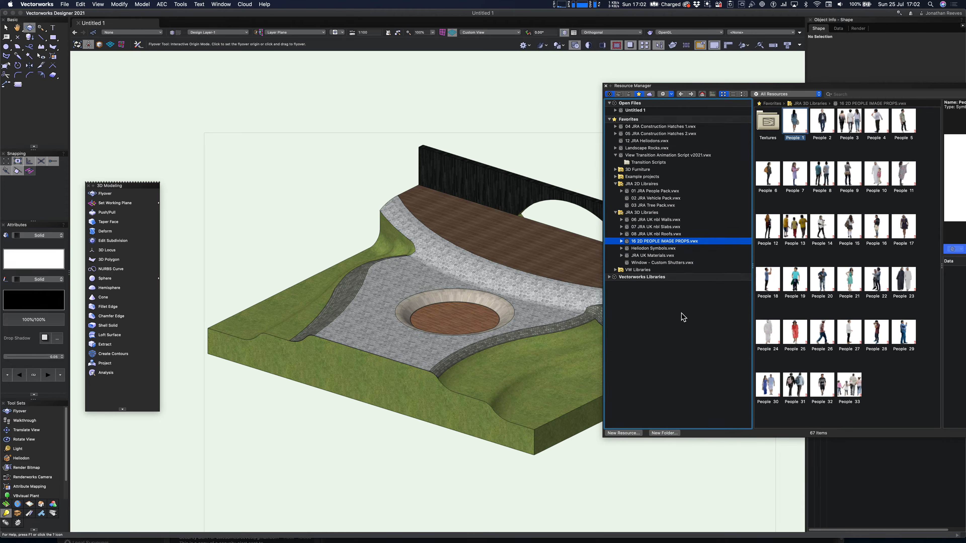
double_click(823, 179)
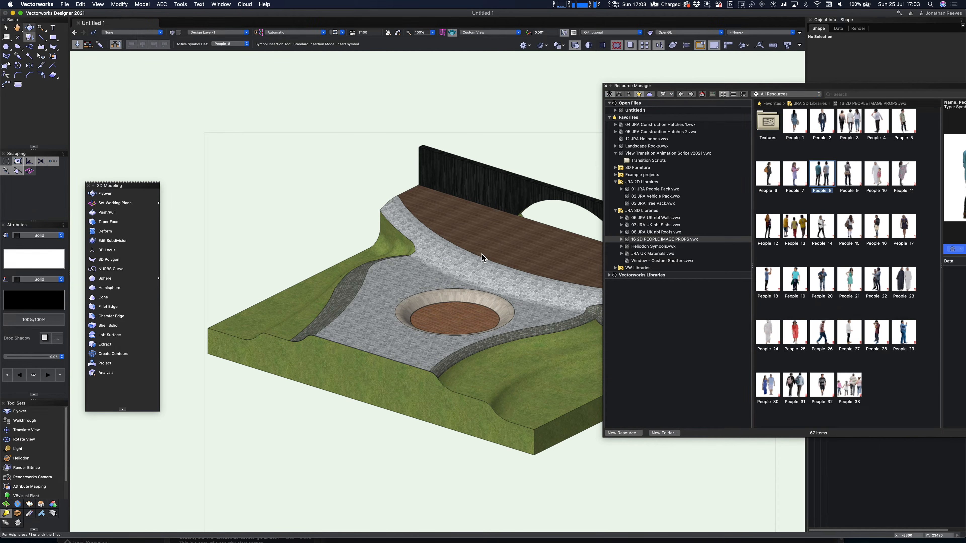
left_click(445, 214)
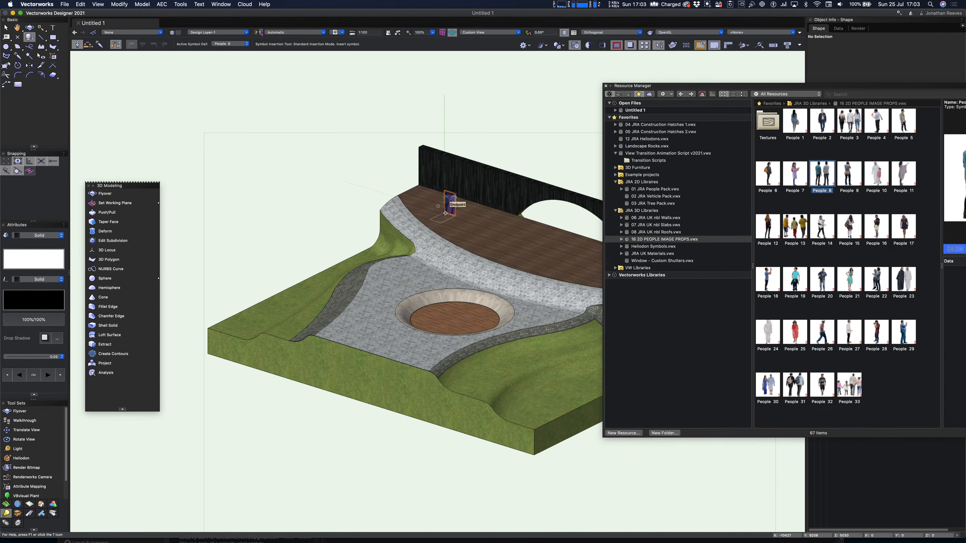
Place the People 19, People 26 and People 27 symbols on the paving around the bowl
double_click(794, 284)
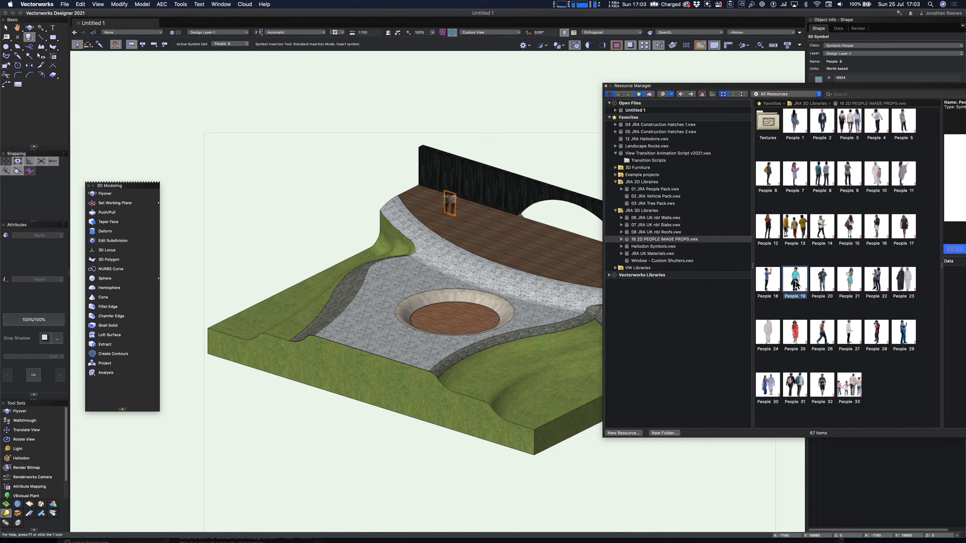
left_click(354, 333)
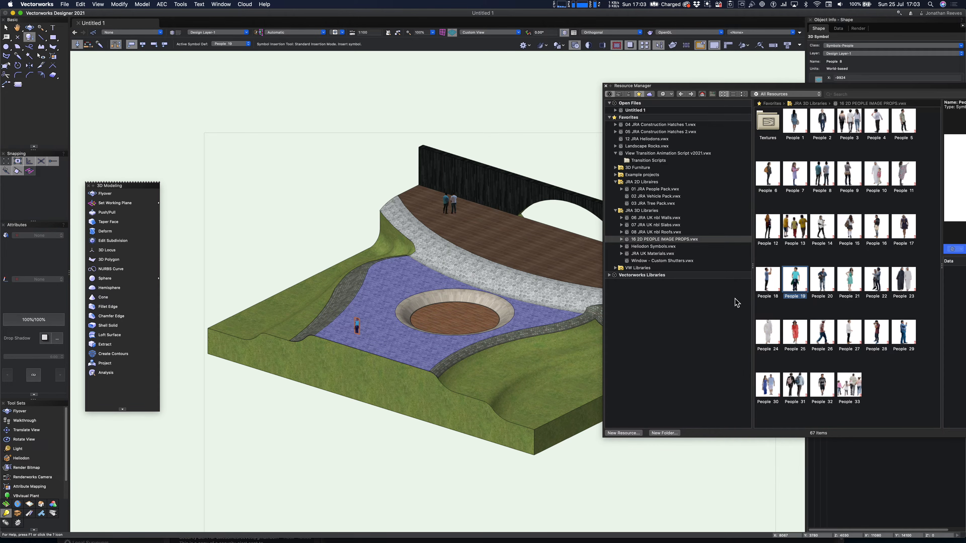
double_click(822, 335)
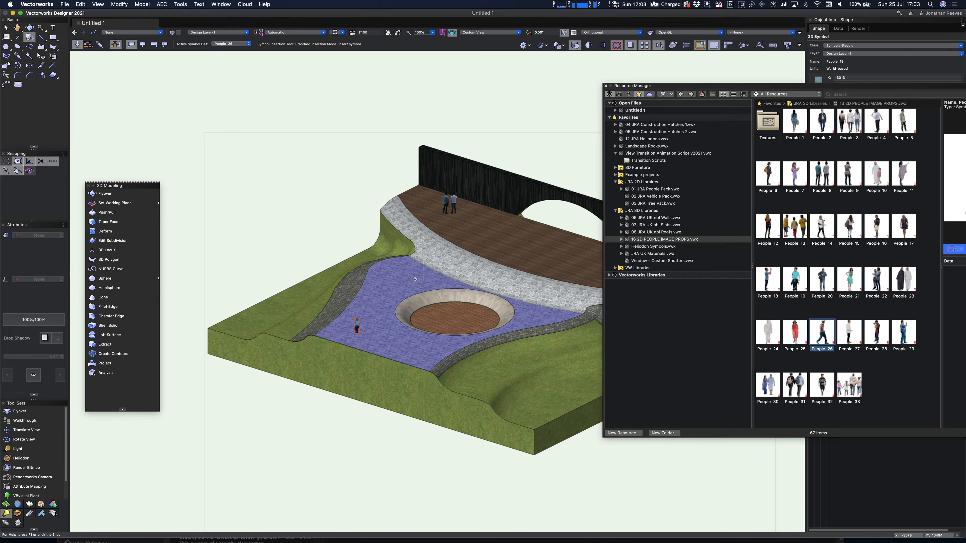
left_click(412, 279)
left_click(849, 333)
left_click(541, 315)
left_click(540, 315)
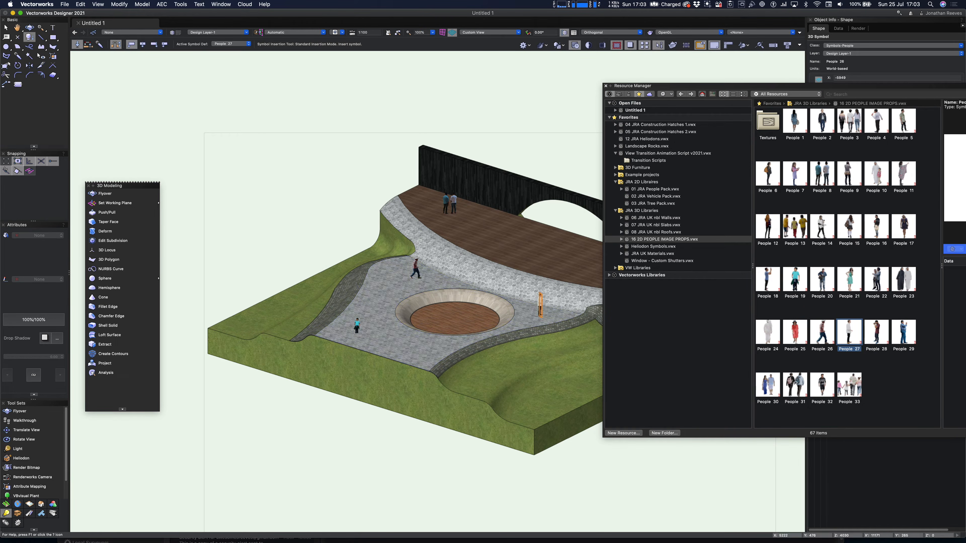
Place the People 16 symbol and the People 9 symbol on the upper timber deck and close the resource browser
double_click(877, 229)
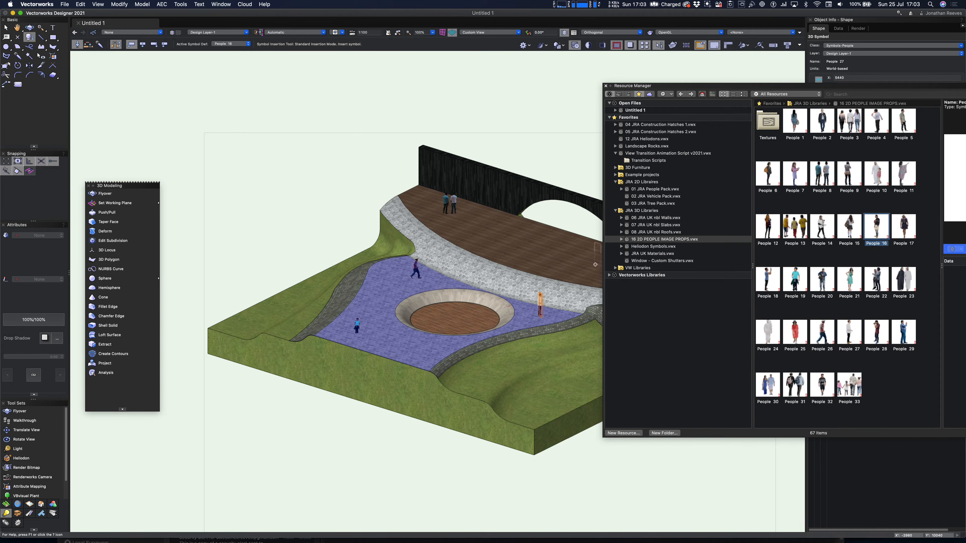
left_click(851, 179)
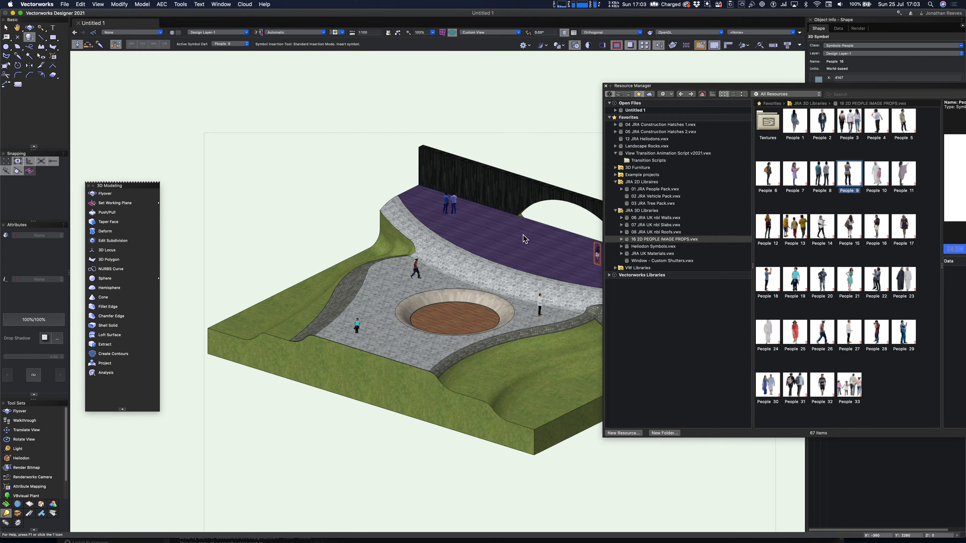
left_click(522, 235)
left_click(606, 86)
Place an 18m ItalianPoplar VBvisual plant on the front corner of the lawn beside the left retaining wall
key("l")
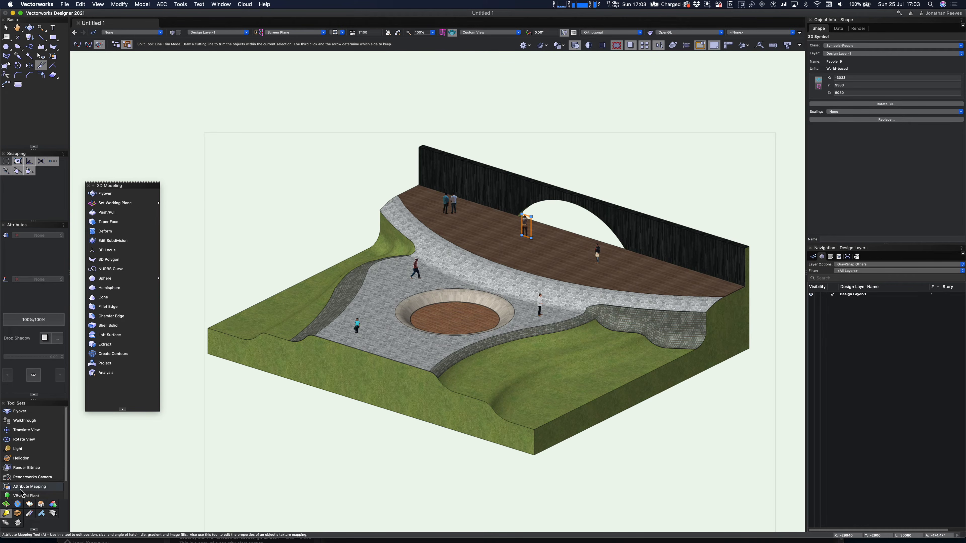
left_click(26, 495)
left_click(113, 44)
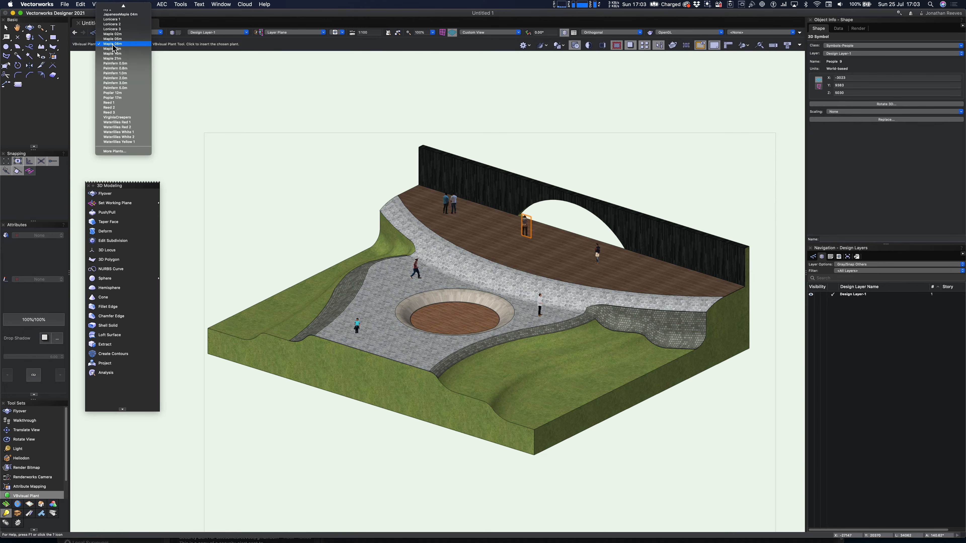
mouse_move(123, 5)
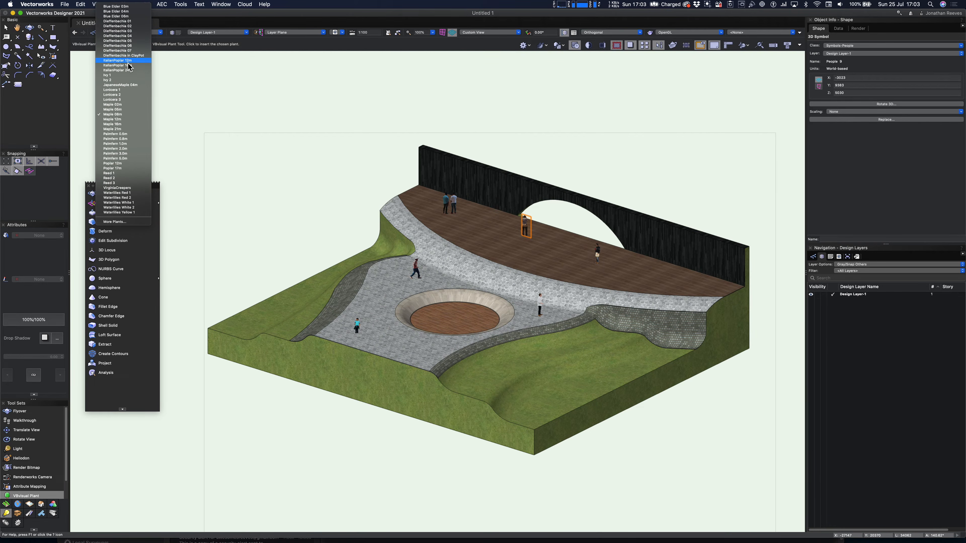
left_click(129, 65)
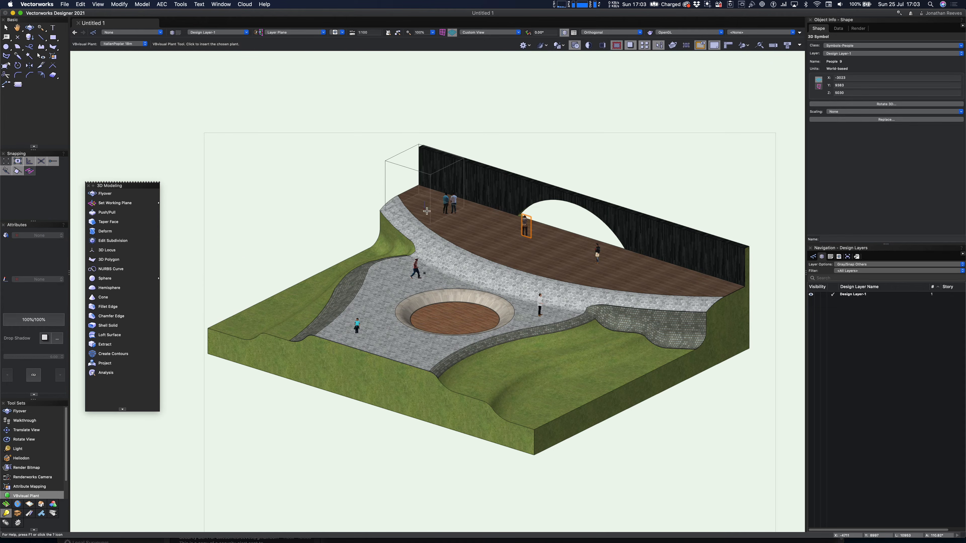
left_click(246, 331)
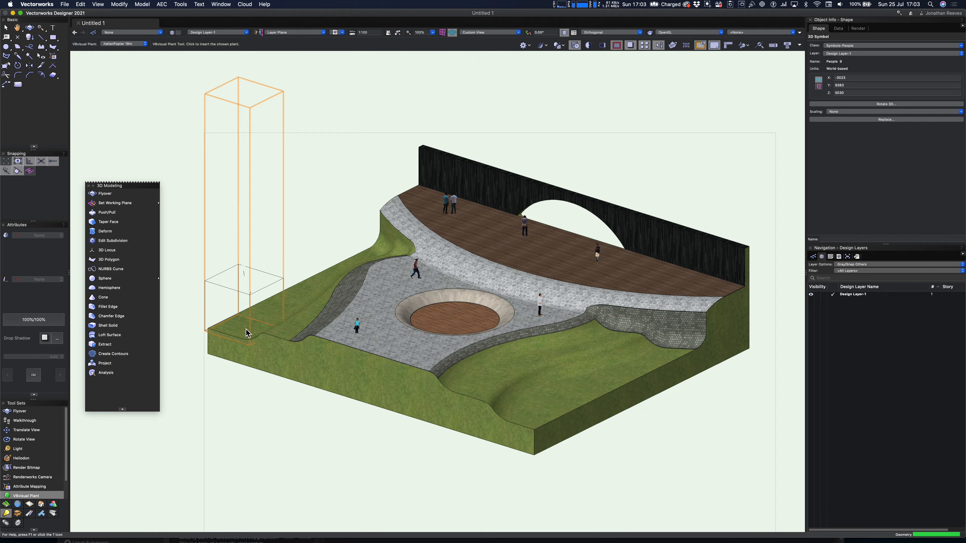
key("x")
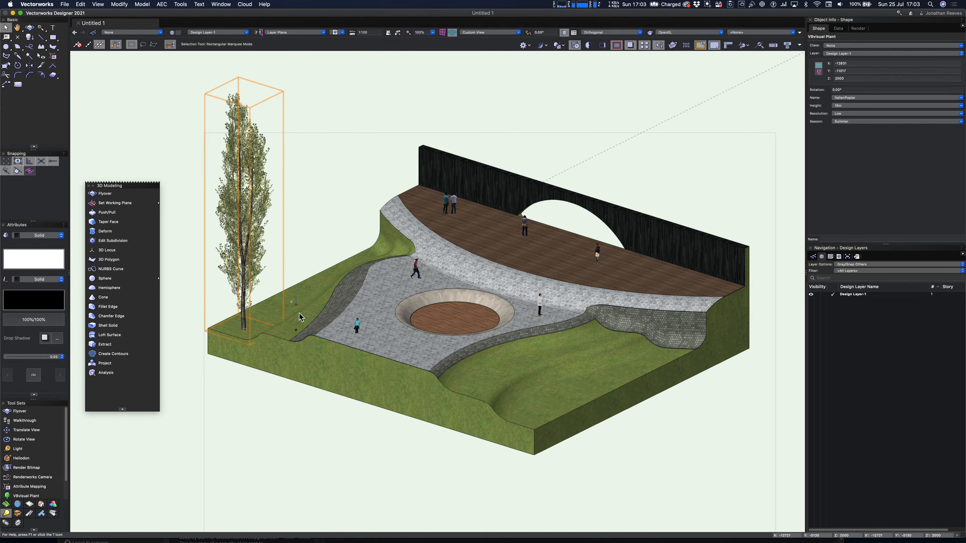
In Top/Plan view, duplicate the poplar into a row of five along the lawn's left edge, spaced about 3.5 m apart
key("super+5")
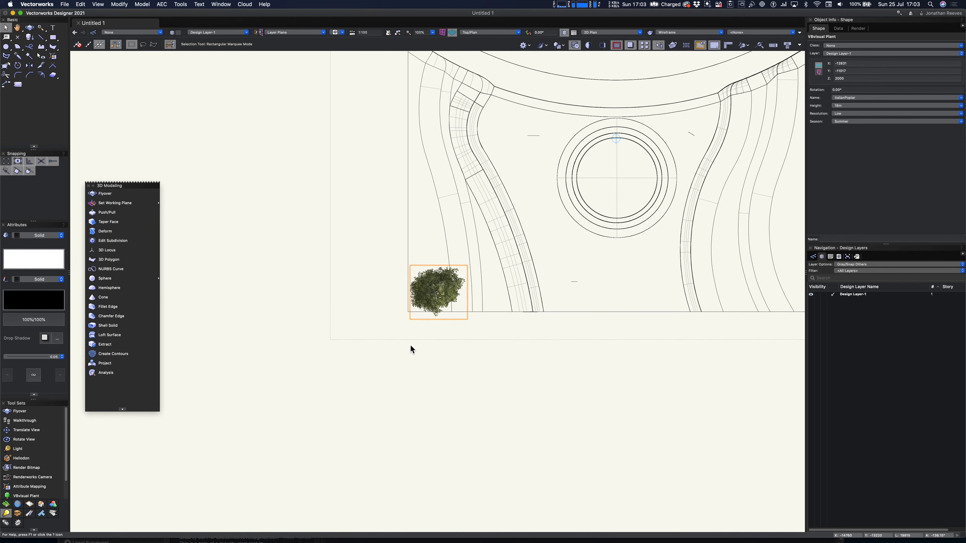
scroll(439, 380, "down", 3)
left_click_drag(437, 335, 436, 313)
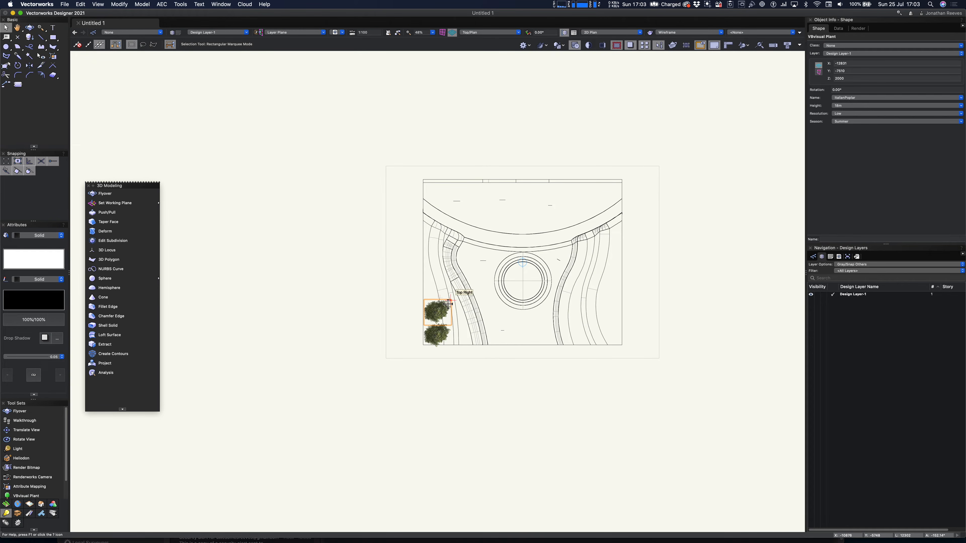
key("super+d")
key("super+d")
key("super+d")
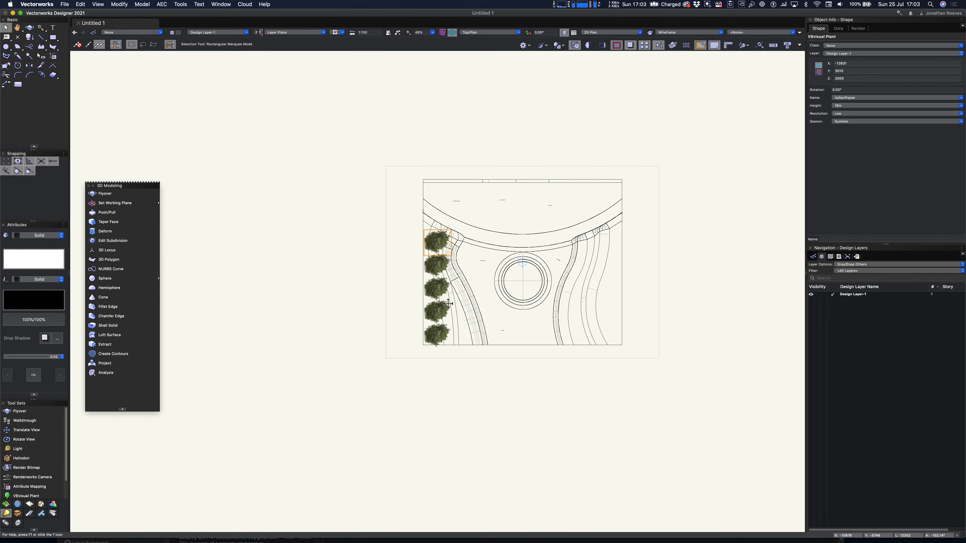
Copy the row of five poplars onto the opposite lawn edge and show the model in the right isometric view
left_click_drag(387, 215, 455, 351)
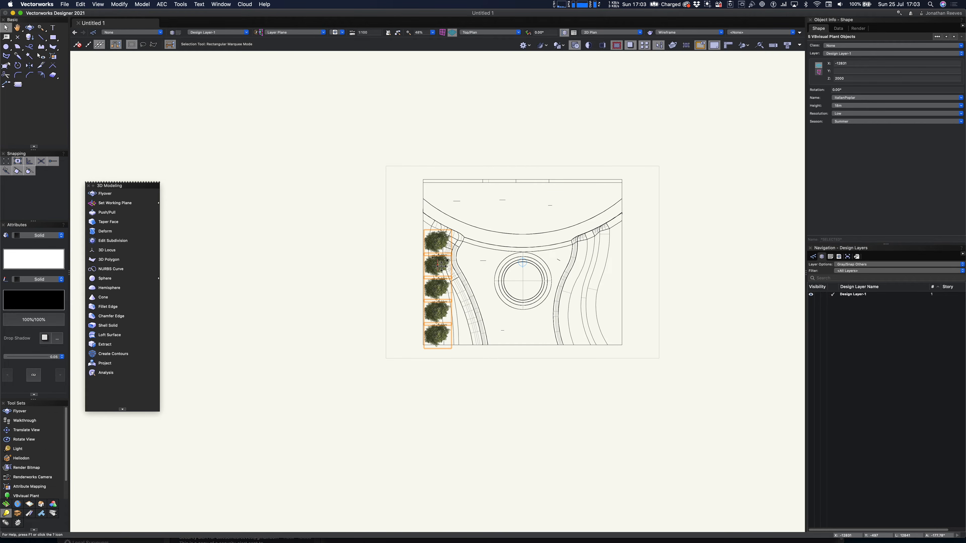
left_click_drag(439, 268, 610, 263, "alt")
key("3")
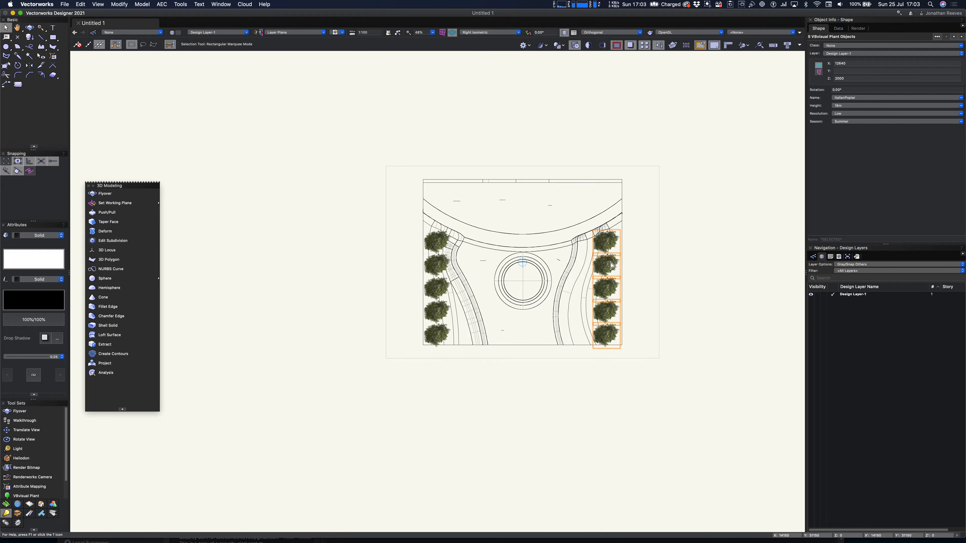
key("c")
left_click_drag(261, 152, 506, 400)
key("shift+c")
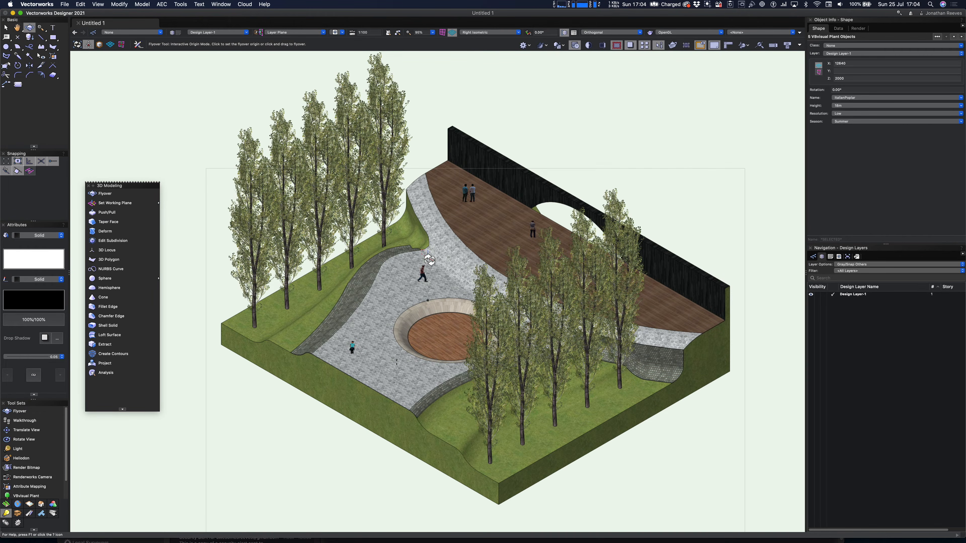
Turn off all fill and text attributes in the Select Similar preferences and select all the poplars with that tool
key("alt+slash")
left_click(335, 162)
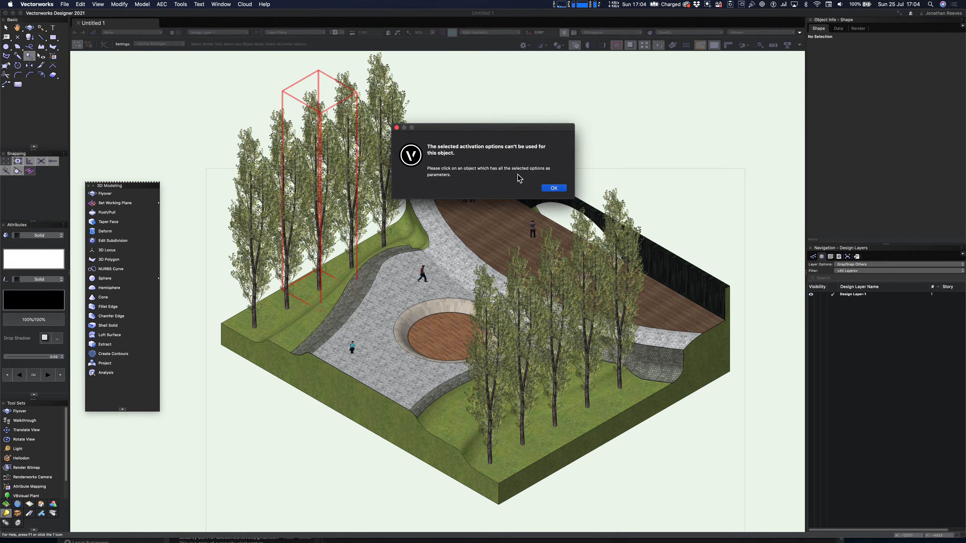
key("Return")
left_click(104, 44)
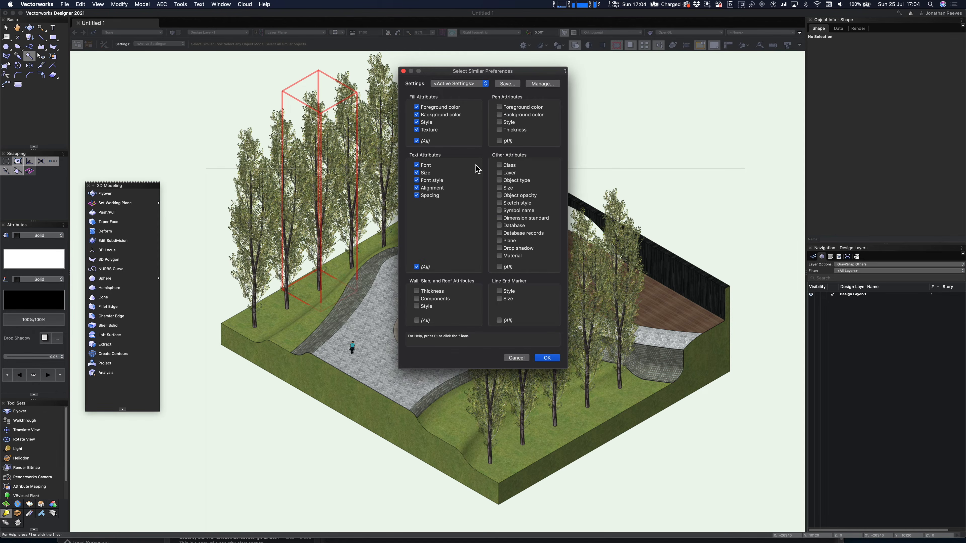
left_click(416, 267)
left_click(417, 141)
left_click(547, 358)
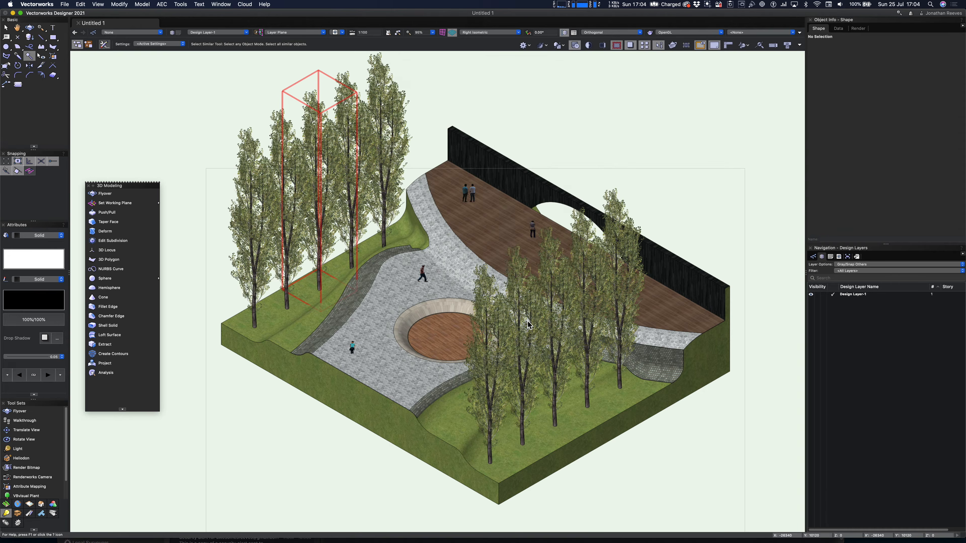
left_click(379, 169)
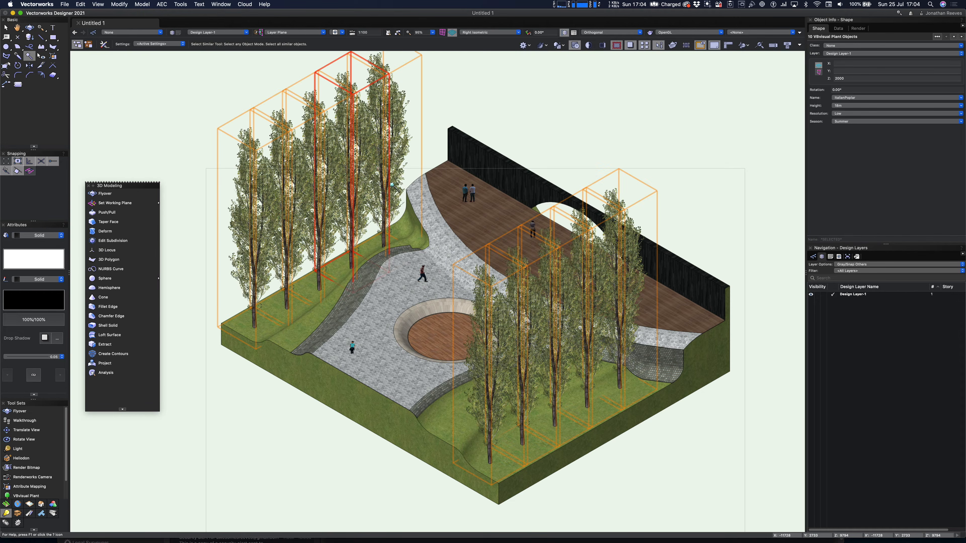
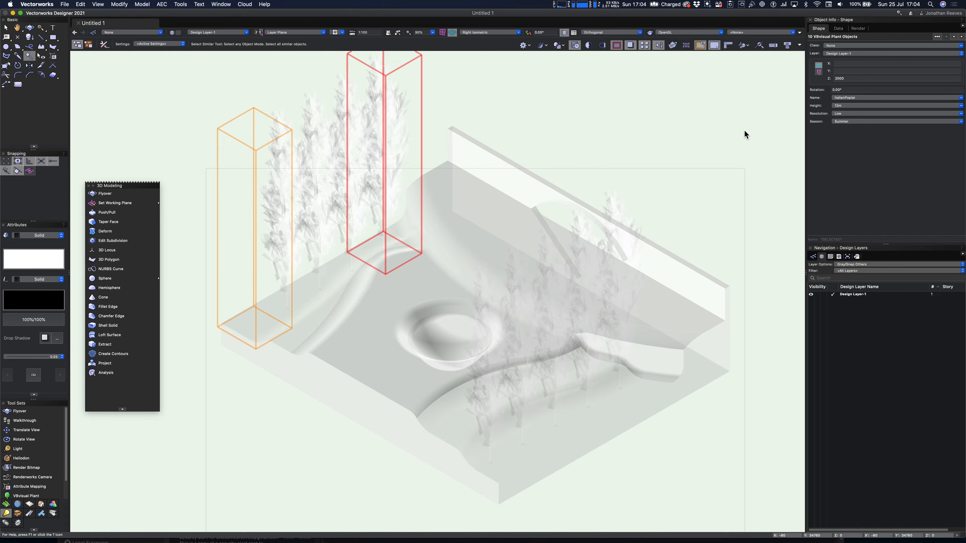
Set the height of all the selected poplars to 12m and deselect them
key("x")
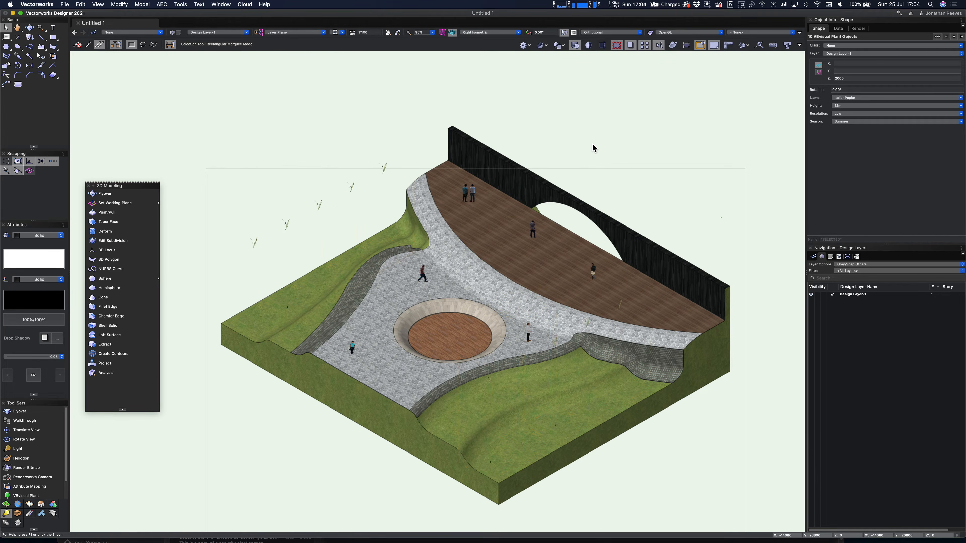
key("x")
key("c")
left_click_drag(293, 398, 309, 368)
key("shift+c")
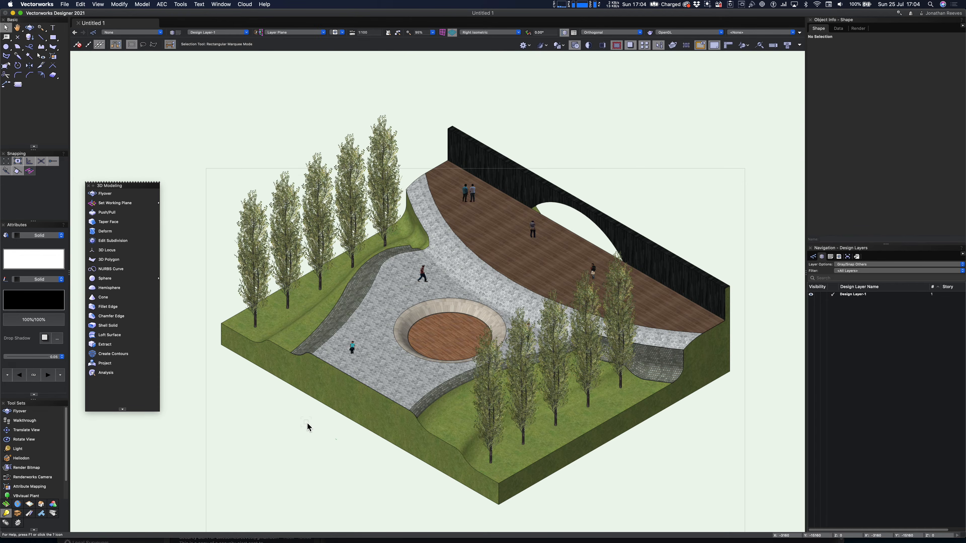
left_click_drag(308, 425, 328, 423)
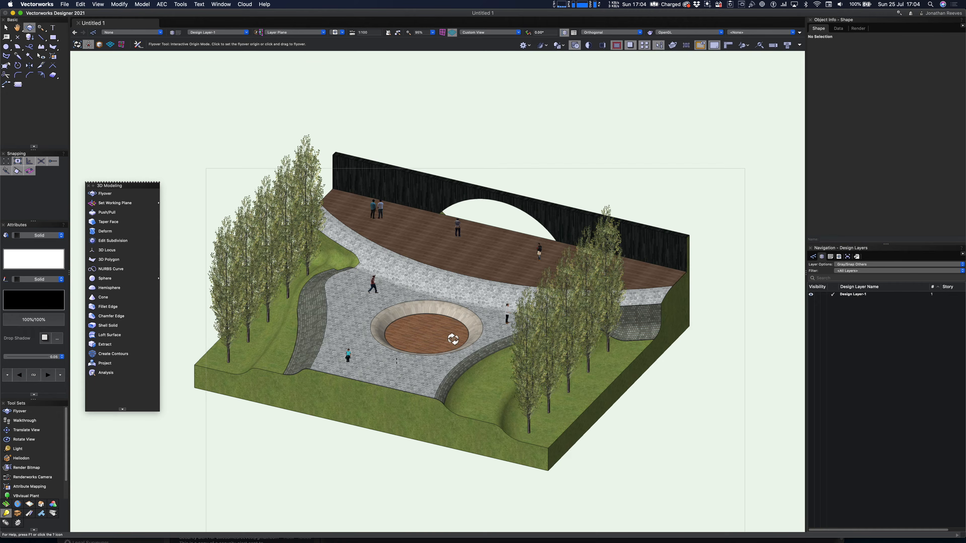
Search all libraries in the Resource Manager for "bench"
key("super+r")
left_click(863, 94)
type("bench")
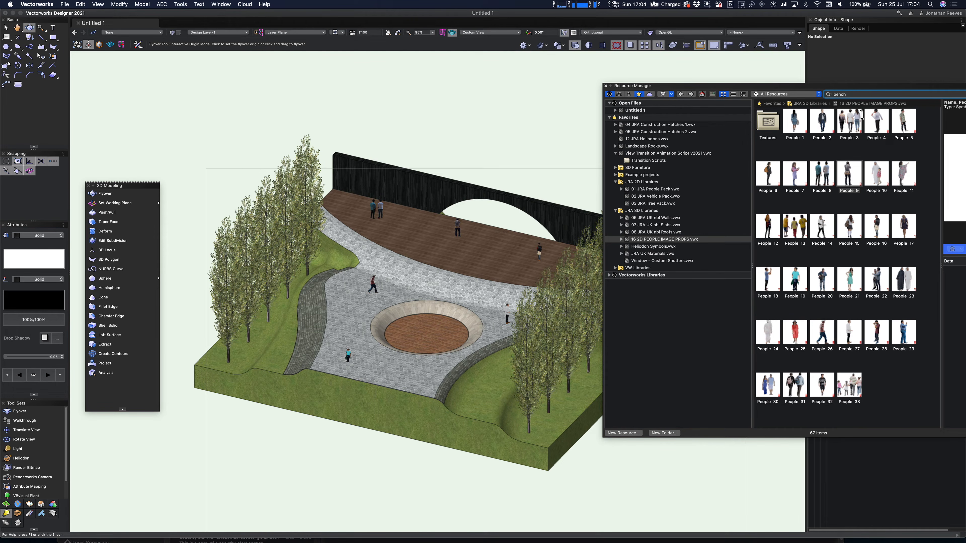
key("Return")
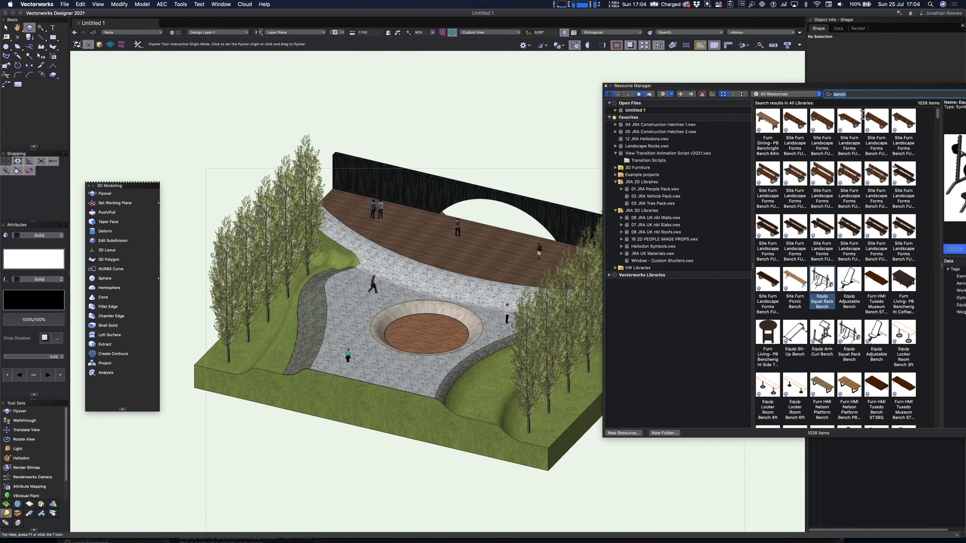
Browse the bench search results and make the star-shaped SiteFurn Landscape Forms B34-01 the active symbol
scroll(909, 233, "down", 10)
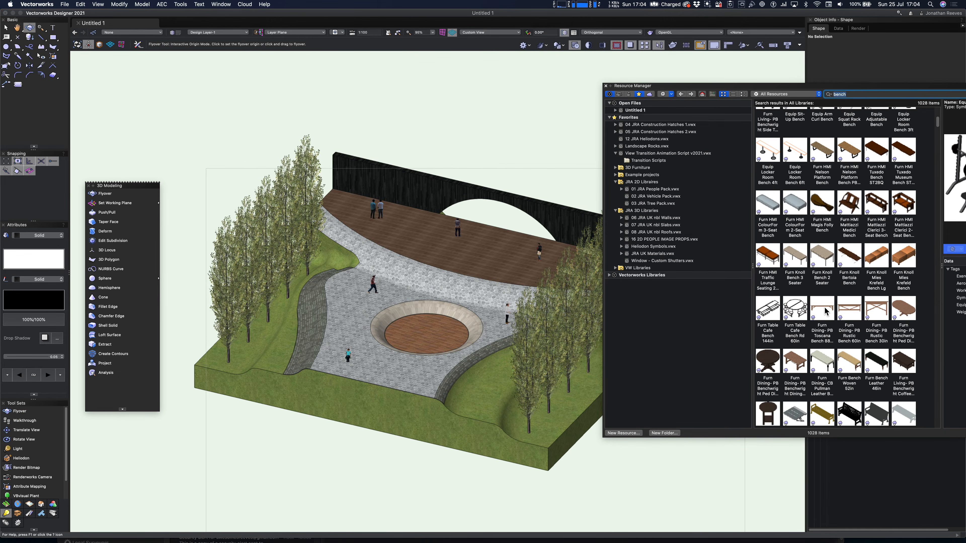
scroll(836, 303, "down", 4)
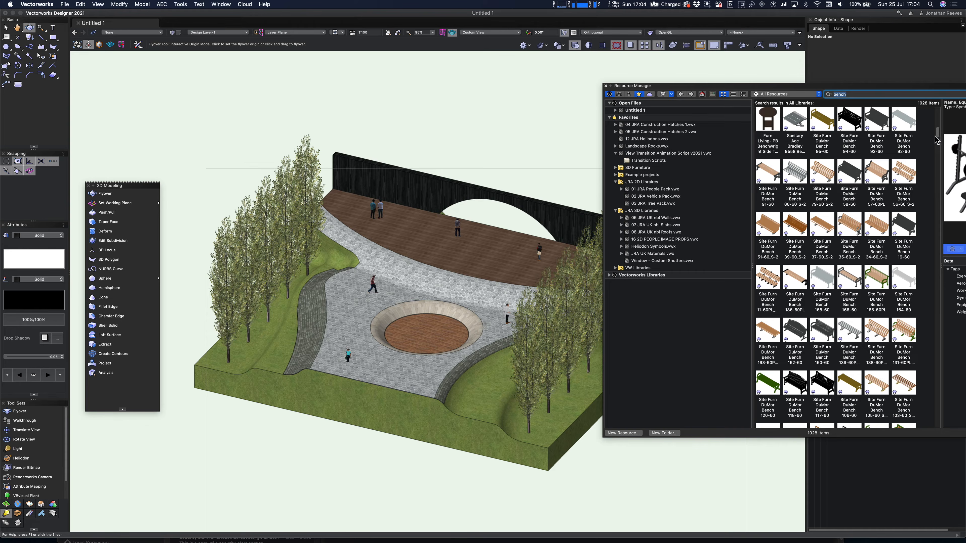
left_click_drag(878, 88, 624, 85)
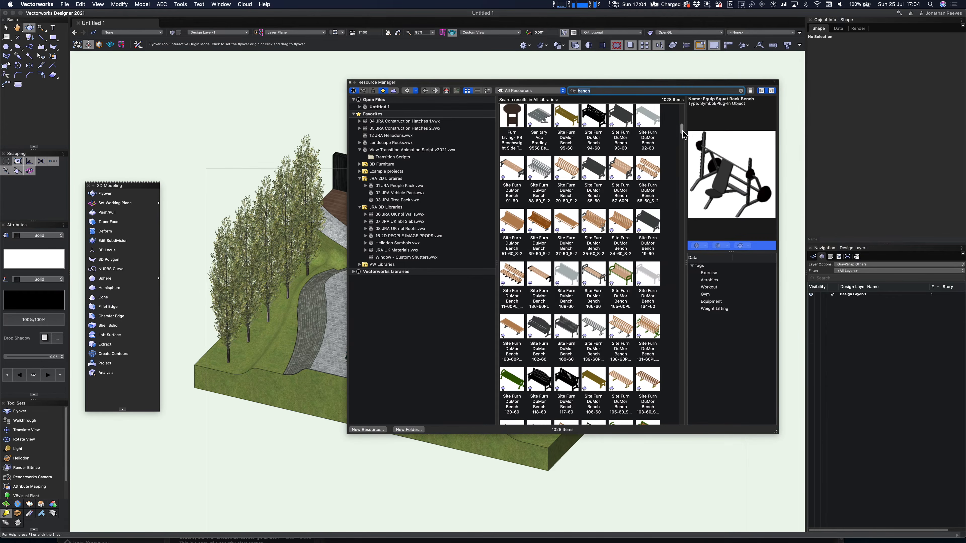
left_click(682, 158)
left_click_drag(681, 154, 681, 193)
scroll(617, 243, "down", 10)
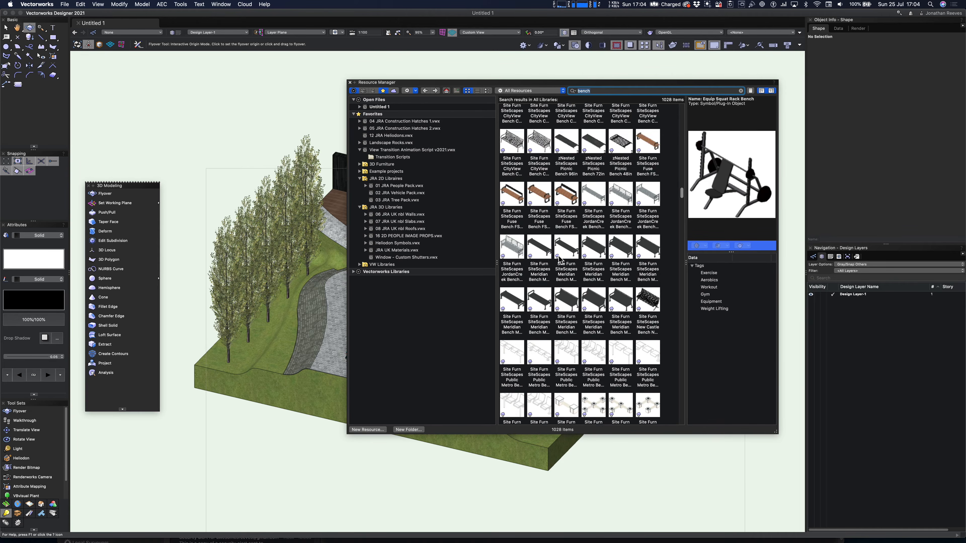
scroll(575, 236, "up", 10)
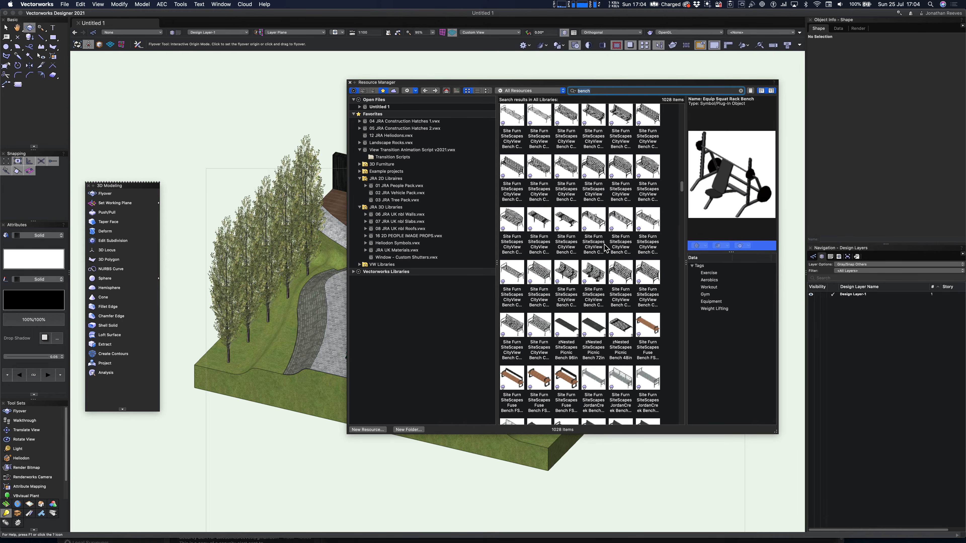
left_click_drag(684, 190, 681, 164)
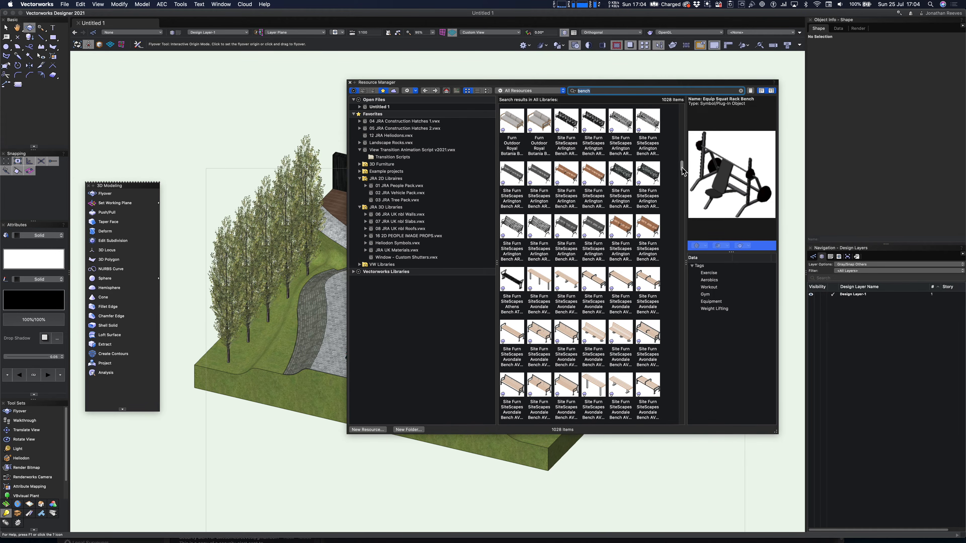
scroll(681, 191, "down", 10)
scroll(680, 234, "down", 15)
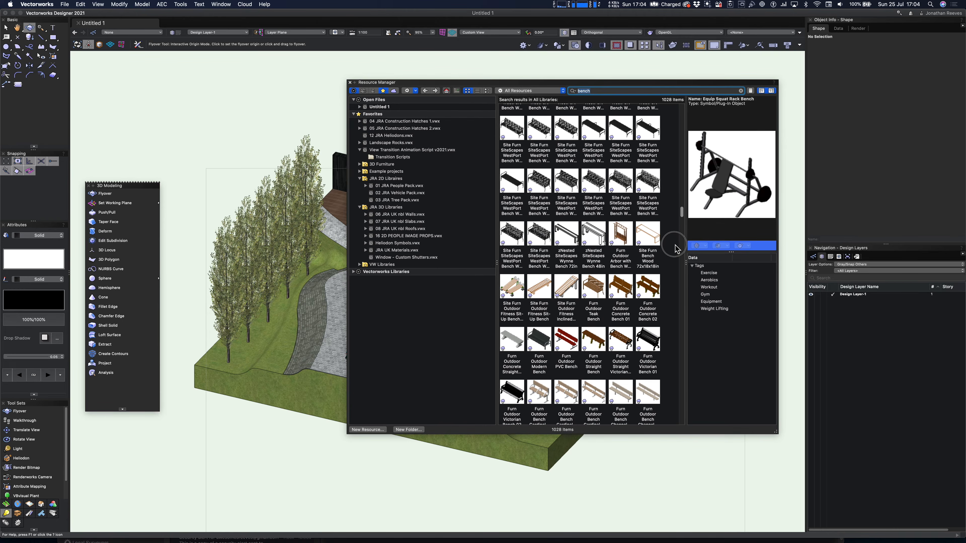
scroll(671, 311, "down", 15)
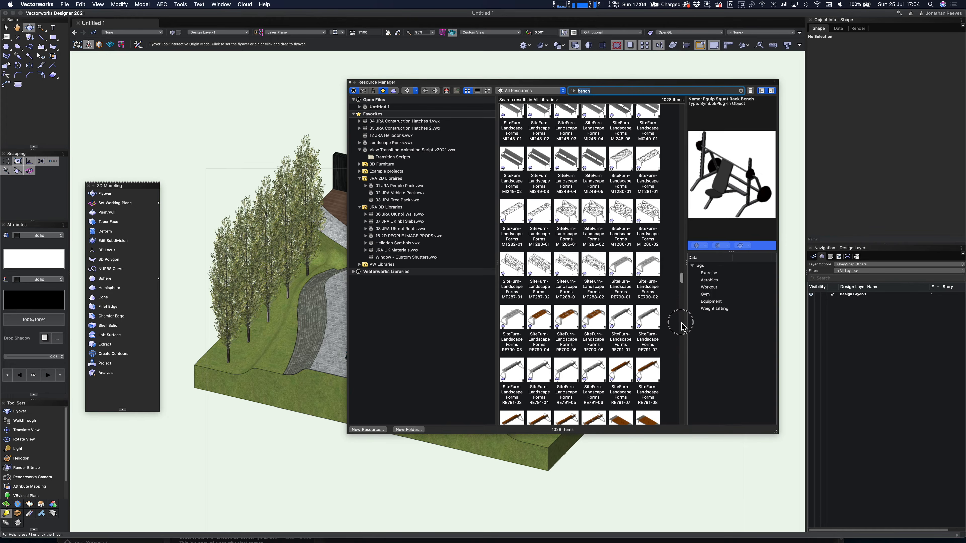
scroll(675, 371, "down", 8)
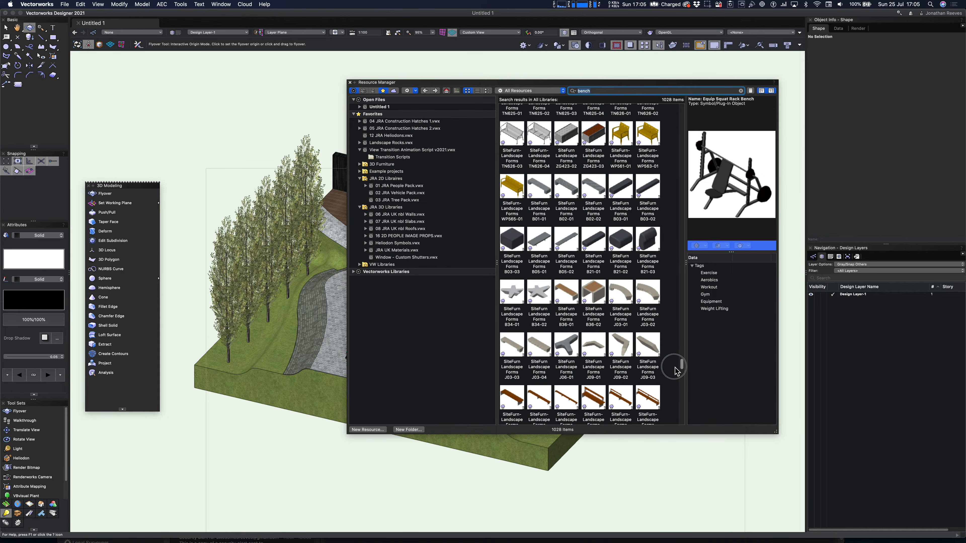
double_click(512, 293)
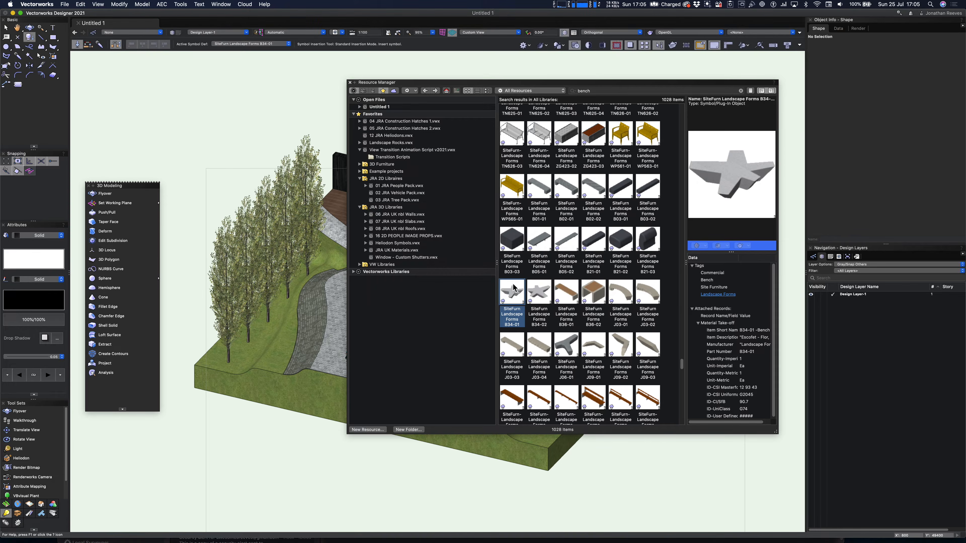
Reveal the library location of the B34-01 bench symbol and move the Resource Manager clear of the model
right_click(519, 290)
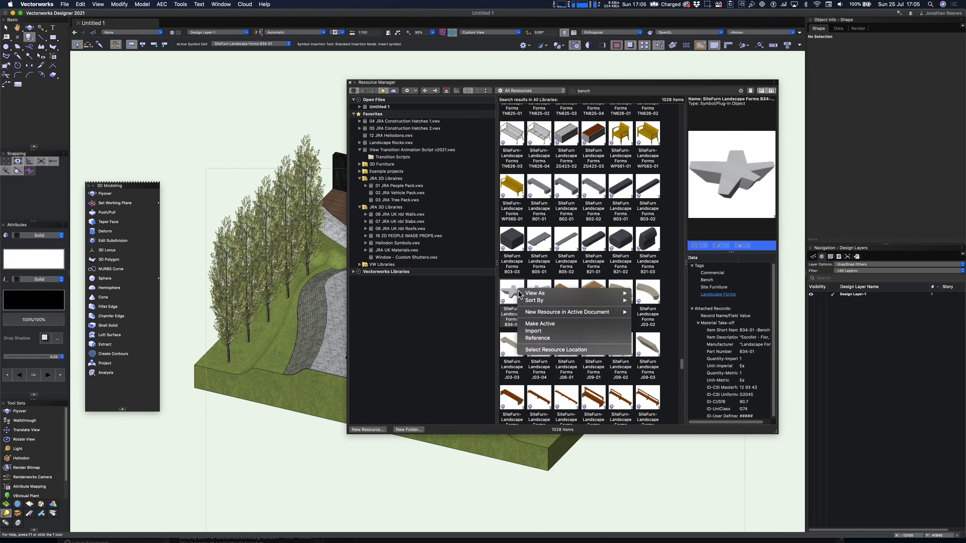
left_click(556, 350)
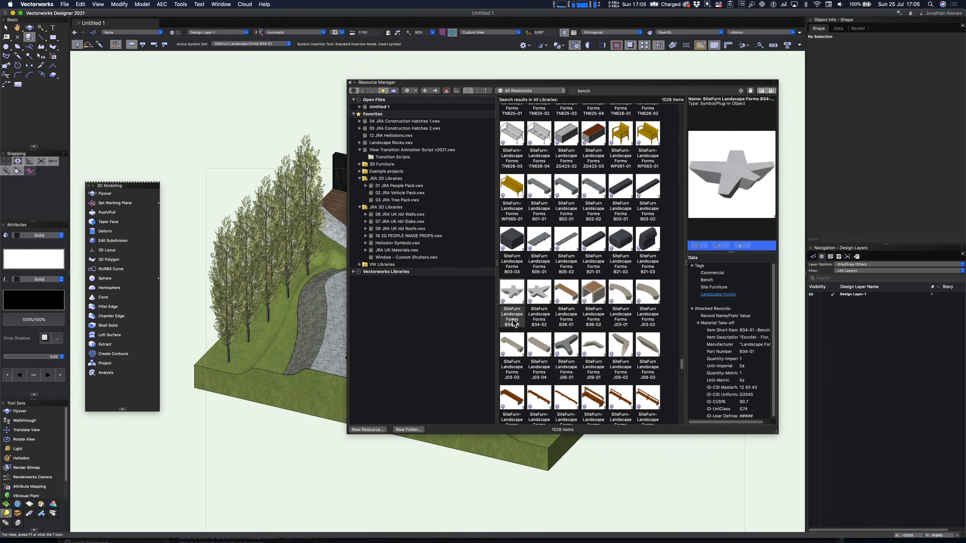
left_click(391, 255)
left_click_drag(483, 83, 656, 71)
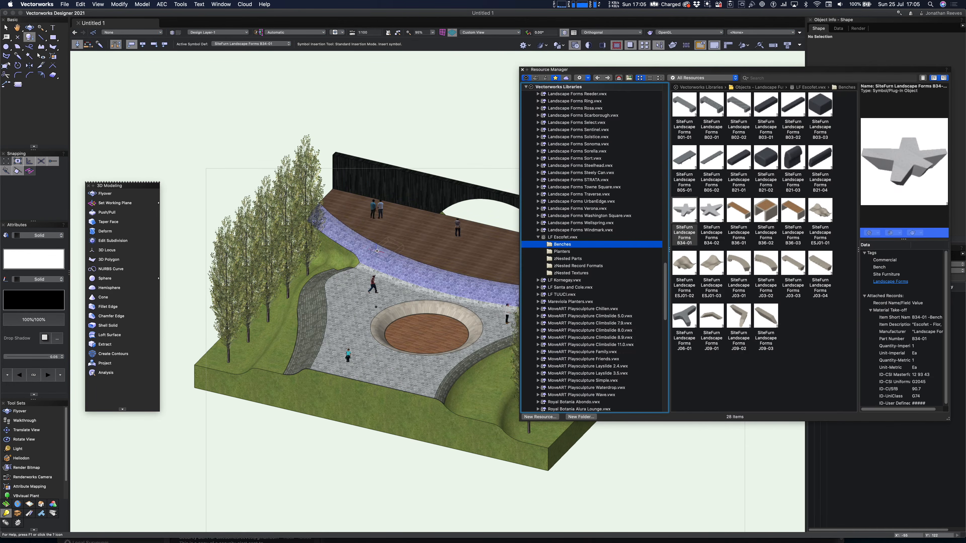
Place seven star-shaped B34-01 benches, five across the upper timber deck and two on the lower paving
left_click(392, 228)
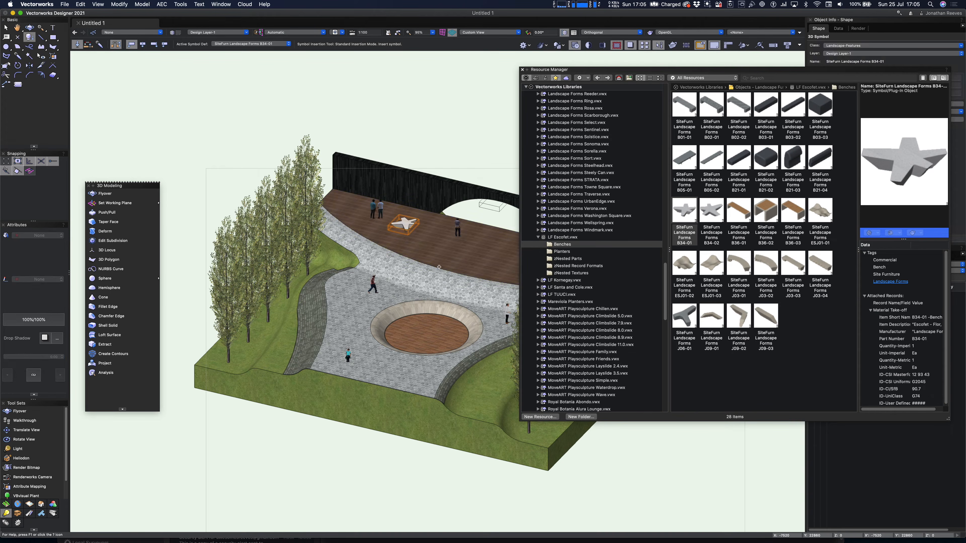
left_click(337, 302)
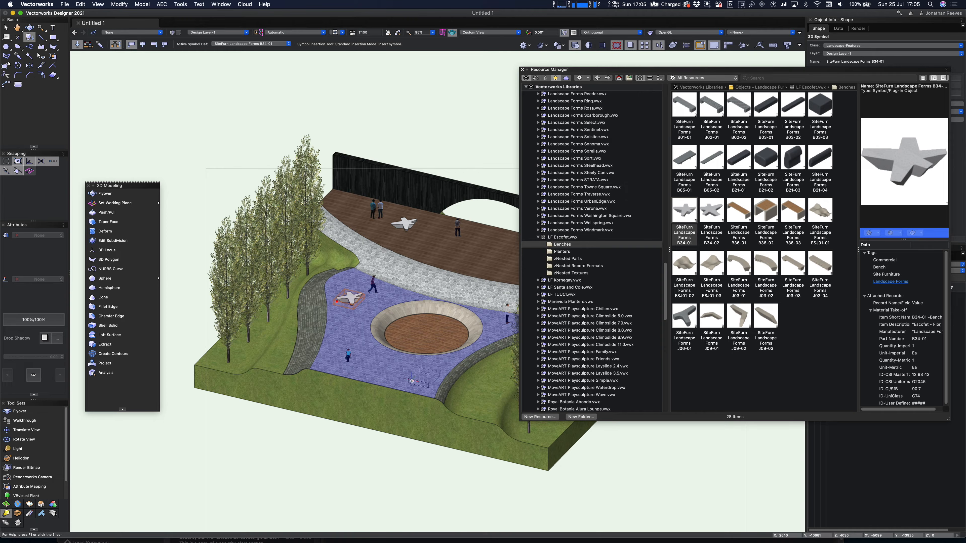
left_click(412, 381)
left_click_drag(629, 74, 798, 91)
left_click(634, 277)
left_click(514, 271)
left_click(421, 251)
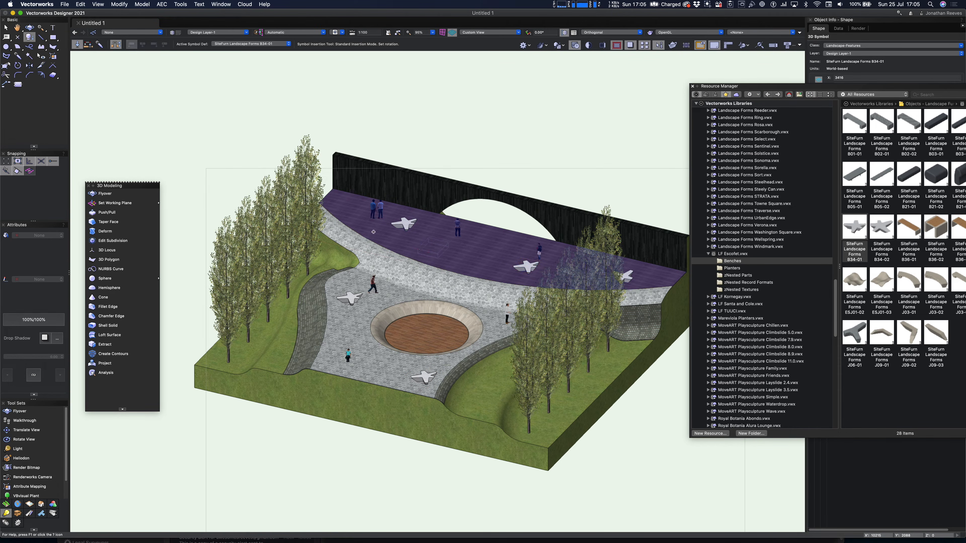
left_click(364, 207)
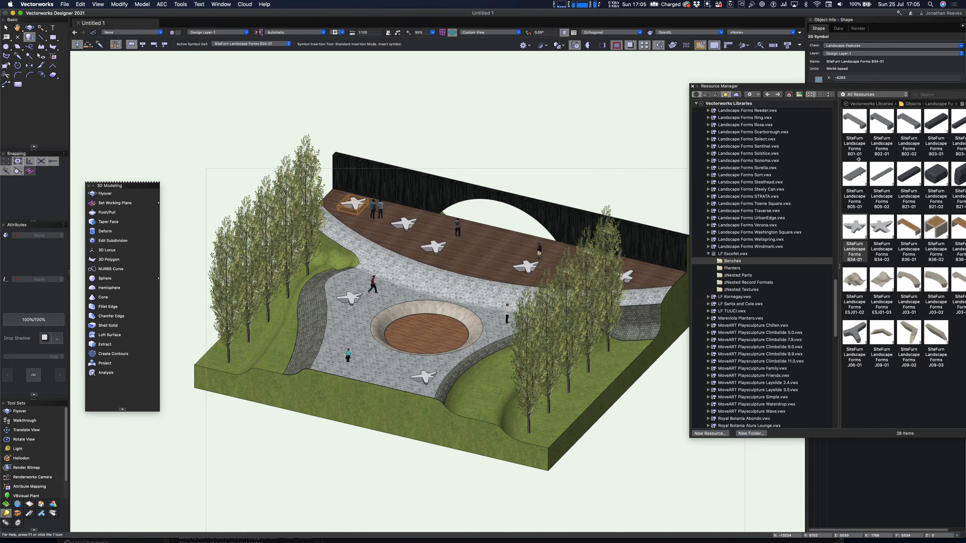
Place two SiteFurn Landscape Forms B36-02 seats on the paving beside the bowl's front rim
left_click_drag(865, 88, 668, 80)
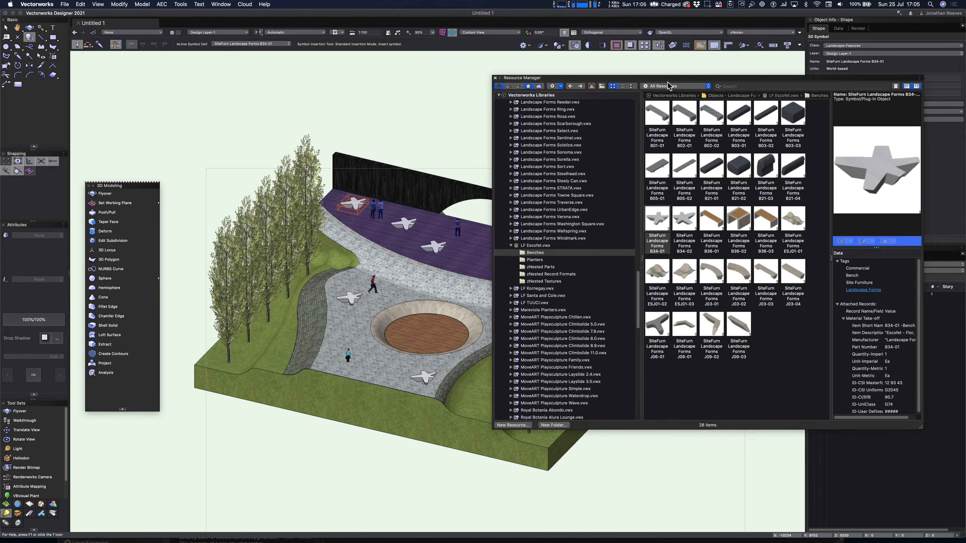
left_click(739, 223)
left_click_drag(646, 78, 886, 99)
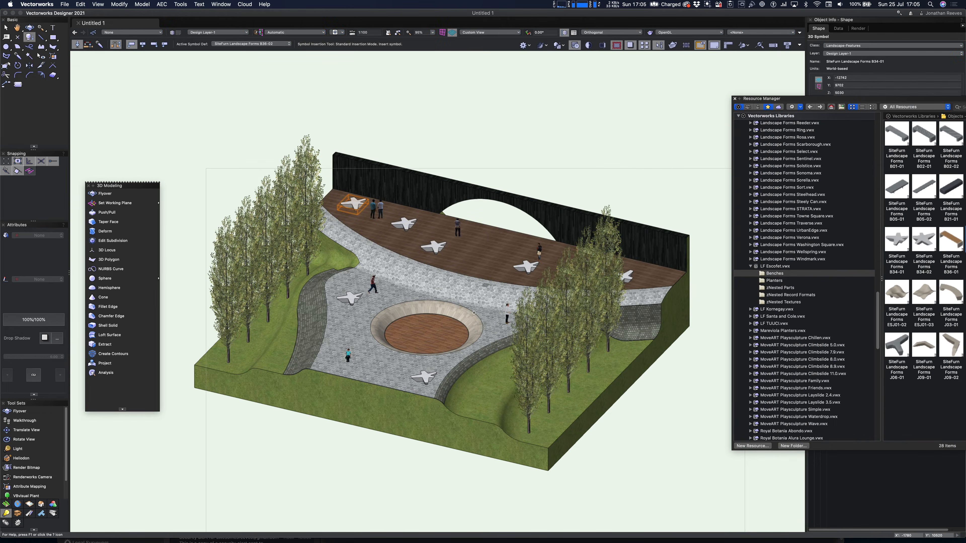
left_click(441, 370)
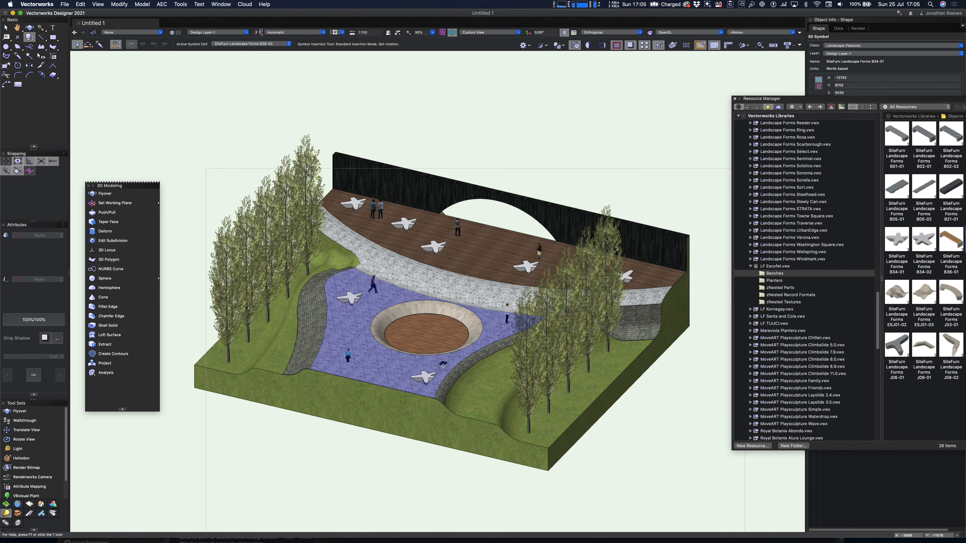
scroll(458, 358, "up", 5)
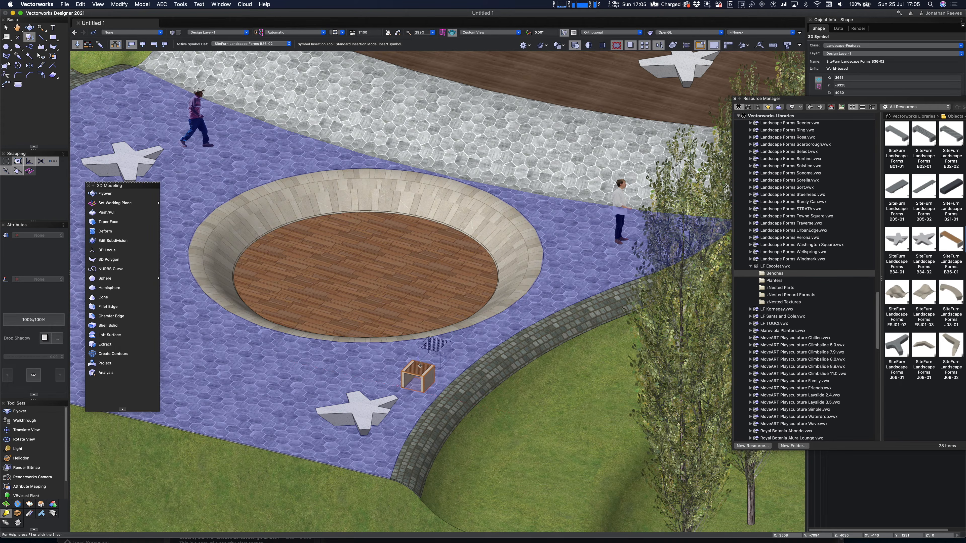
left_click(413, 345)
left_click(399, 295)
Search all libraries in the Resource Manager for "fountain"
left_click_drag(847, 100, 502, 102)
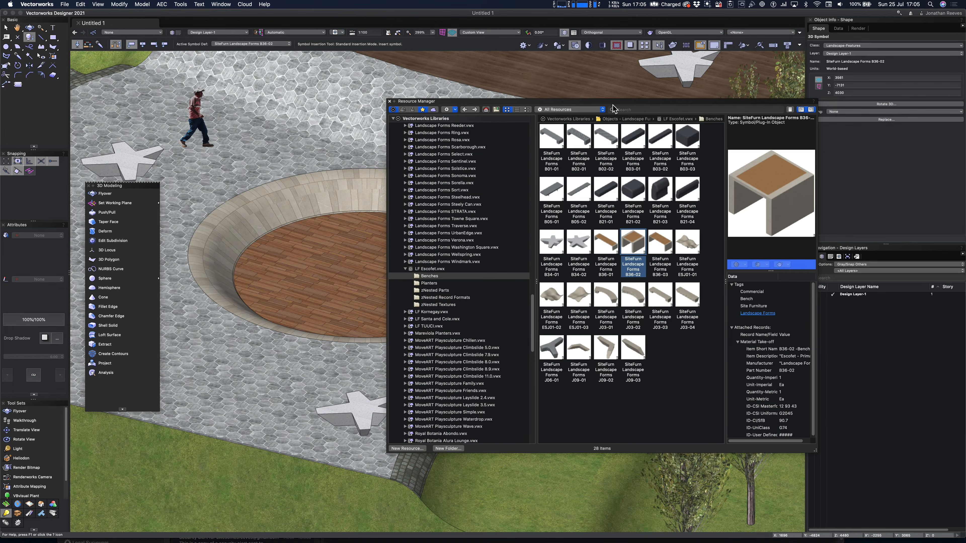
left_click(673, 111)
type("fountain")
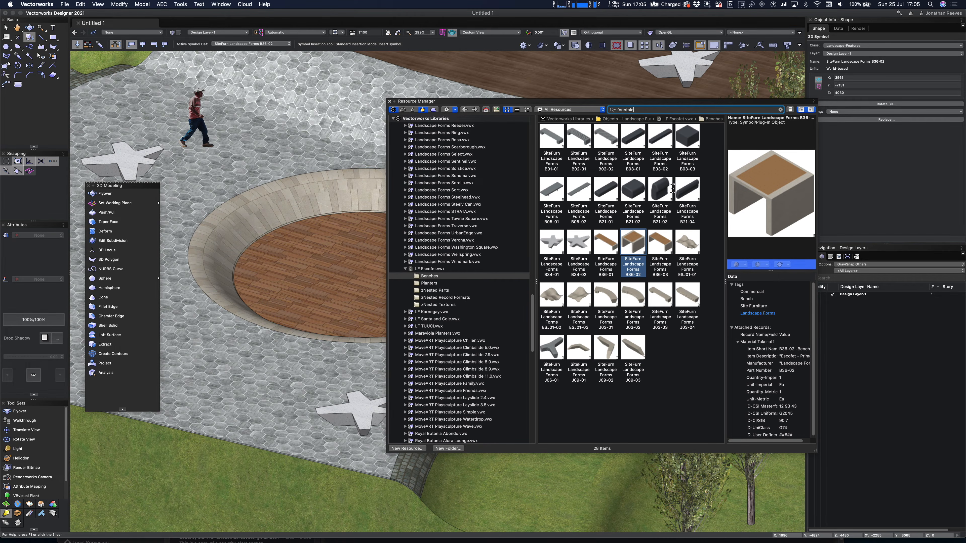
key("Return")
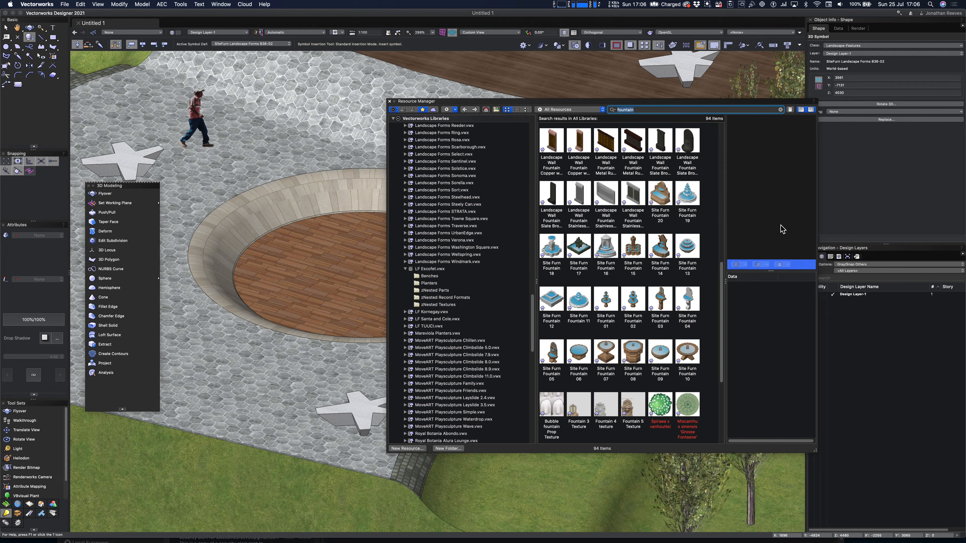
Insert the Site Furn Fountain 18 symbol at the centre of the bowl's timber floor
double_click(556, 254)
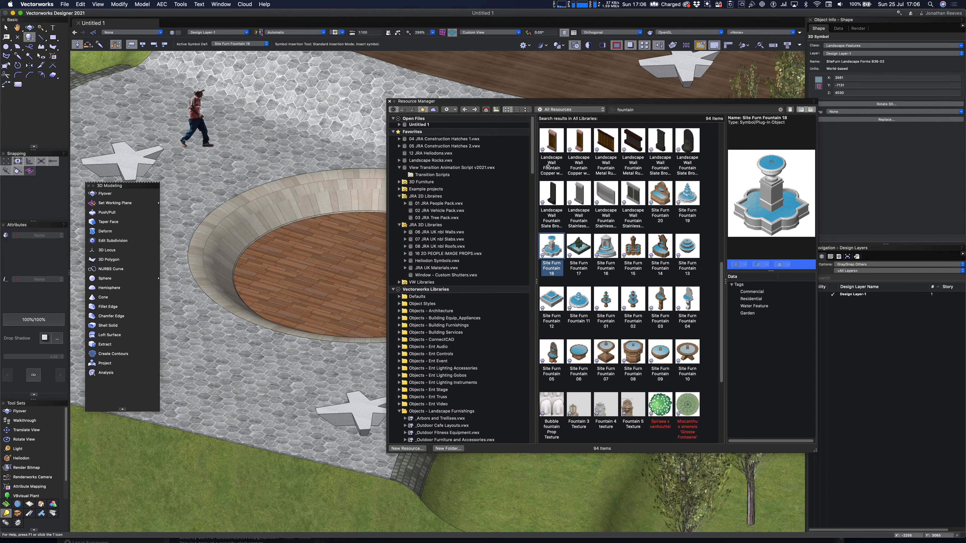
left_click(389, 101)
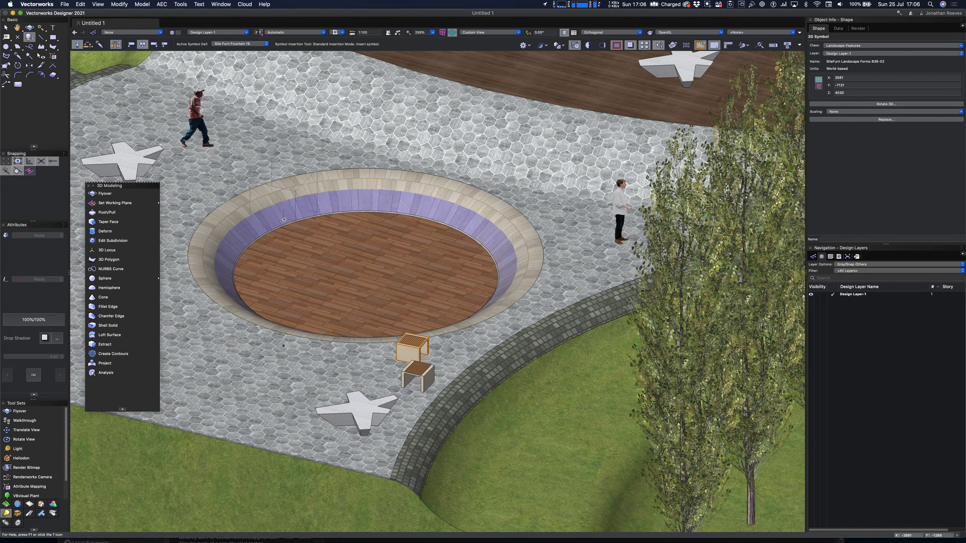
left_click(367, 280)
left_click(367, 280)
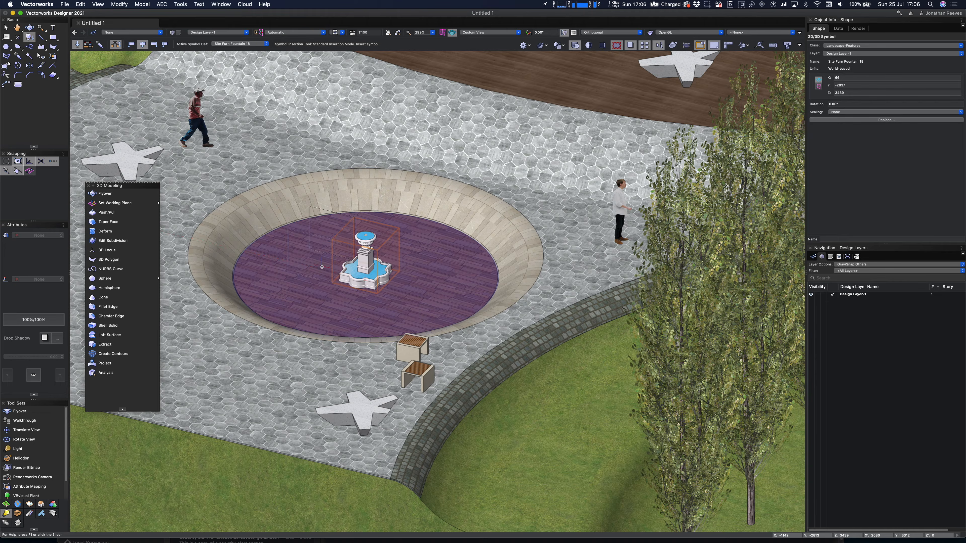
key("x")
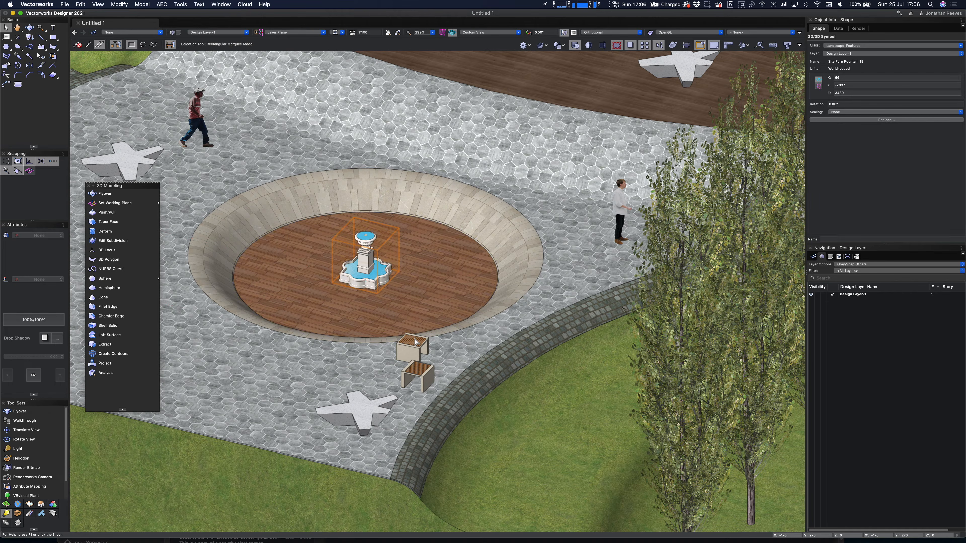
Insert the Site Furn Fountain 17 symbol on the upper timber deck in front of the arched wall opening
key("super+r")
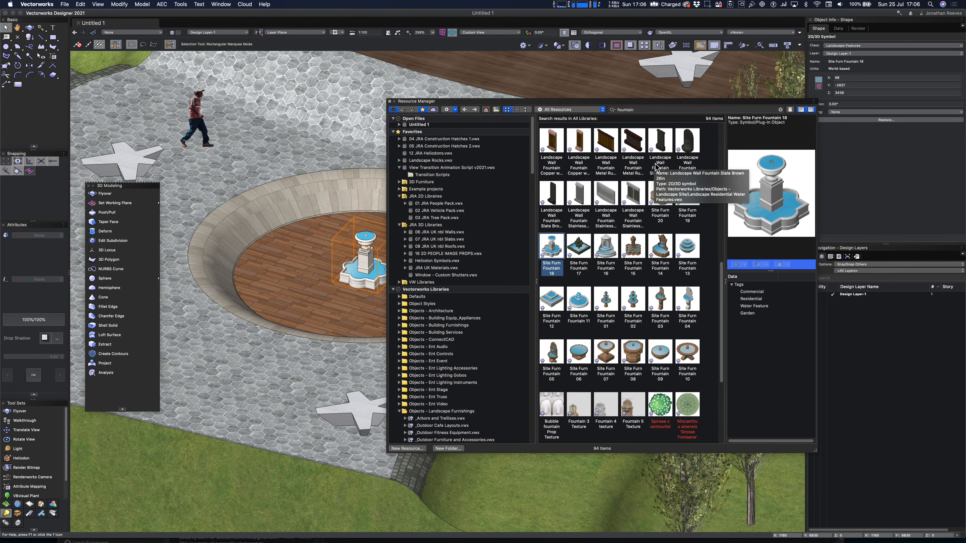
left_click(583, 251)
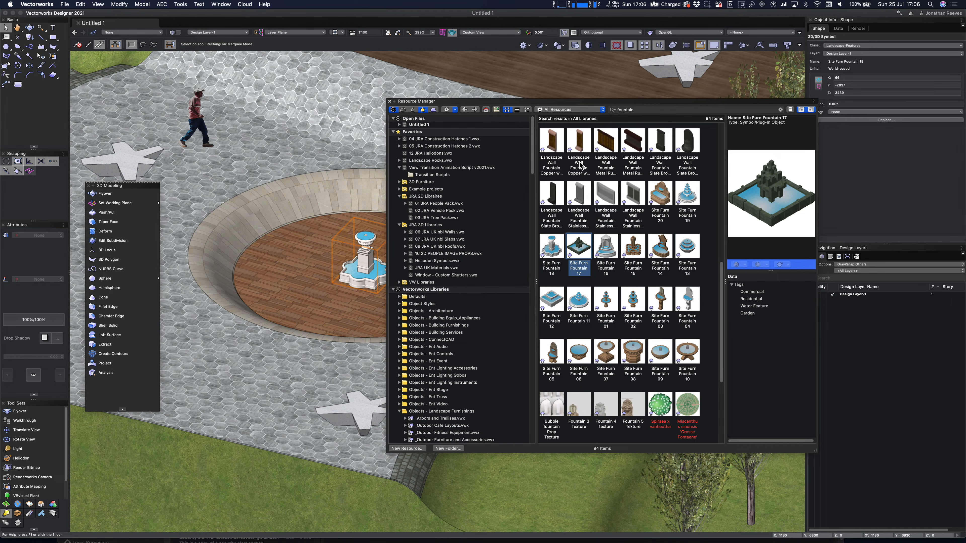
double_click(583, 251)
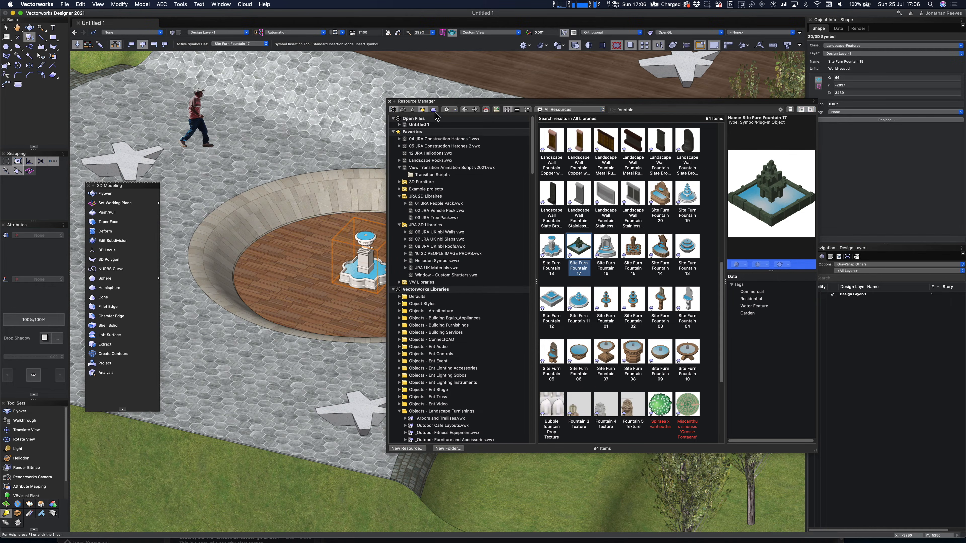
left_click_drag(437, 102, 664, 199)
scroll(461, 271, "down", 5)
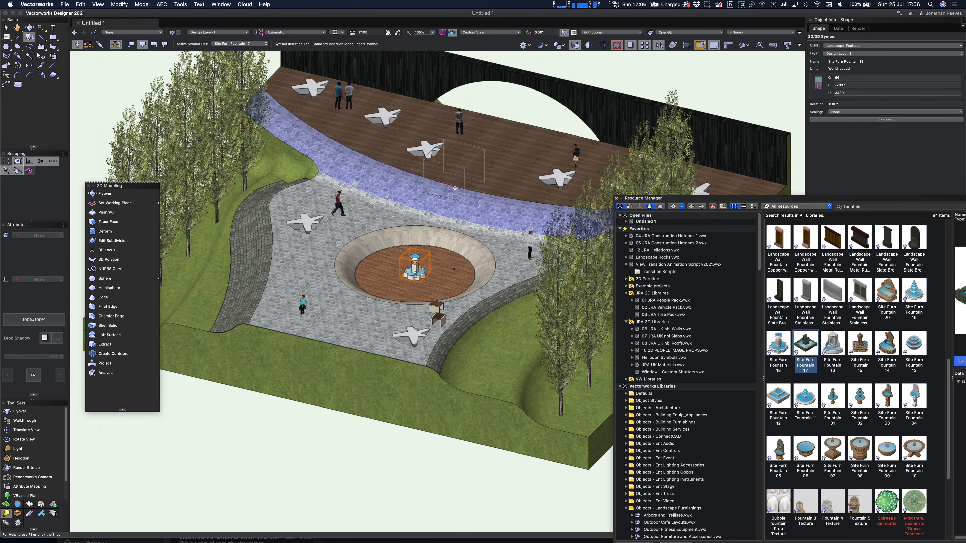
left_click(490, 153)
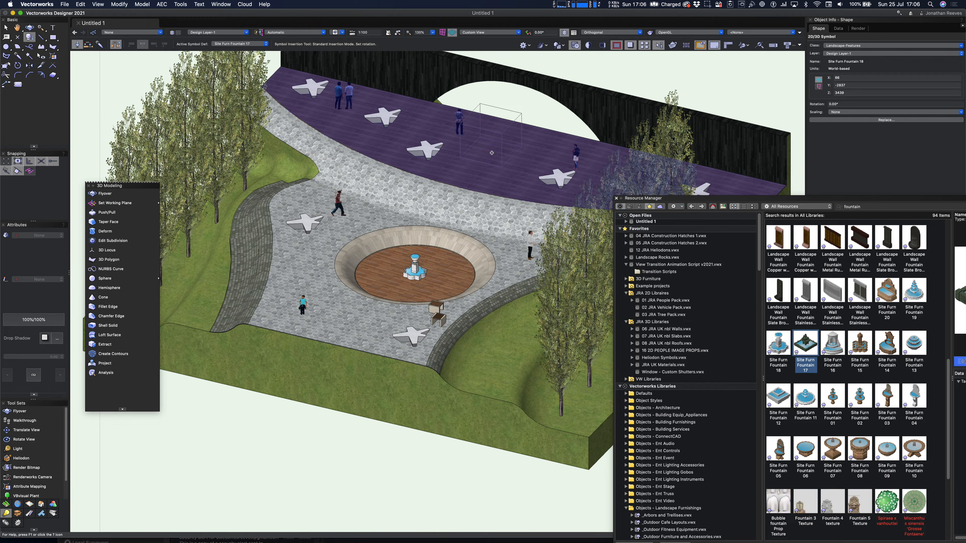
key("x")
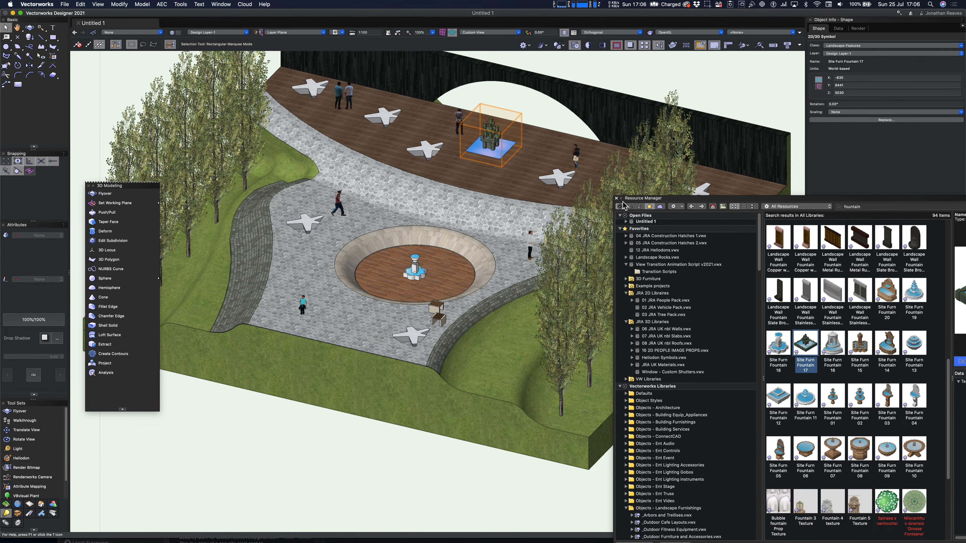
Search all libraries in the Resource Manager for "play"
left_click(839, 207)
left_click(846, 221)
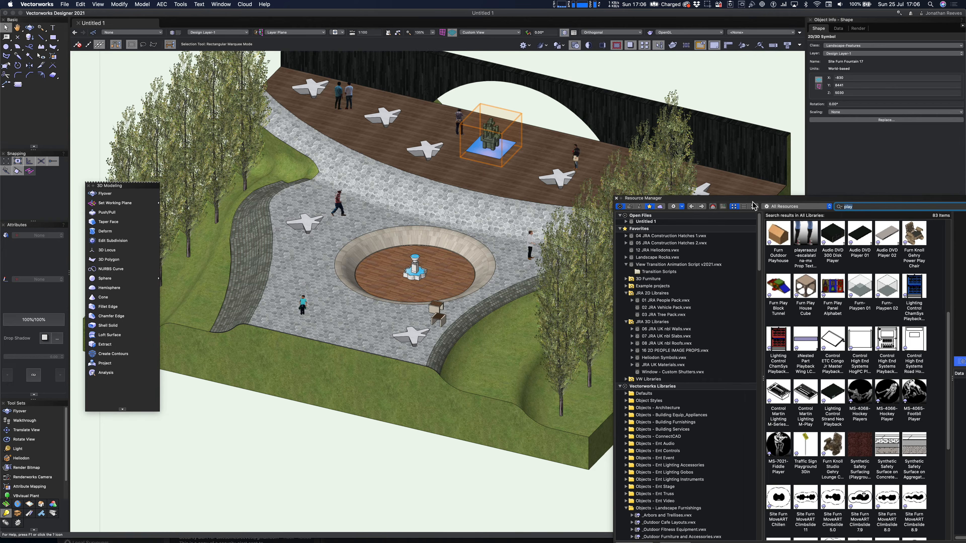
Insert Play Equip Hand Made Places BX/HMP 350007 on the grass terrace beside the bowl plaza and the curved timber bench symbol on the opposite grass bank
left_click_drag(751, 198, 587, 122)
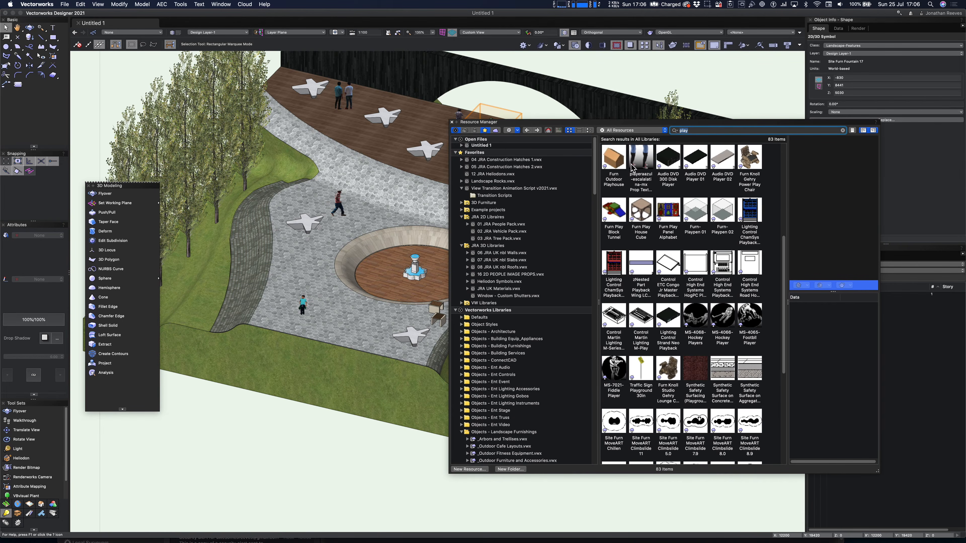
scroll(653, 224, "down", 5)
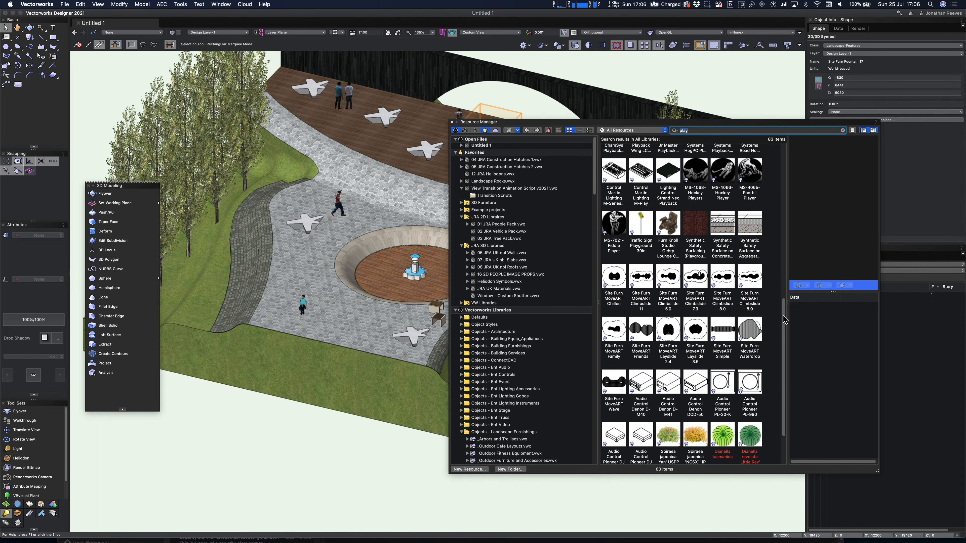
left_click_drag(784, 338, 784, 173)
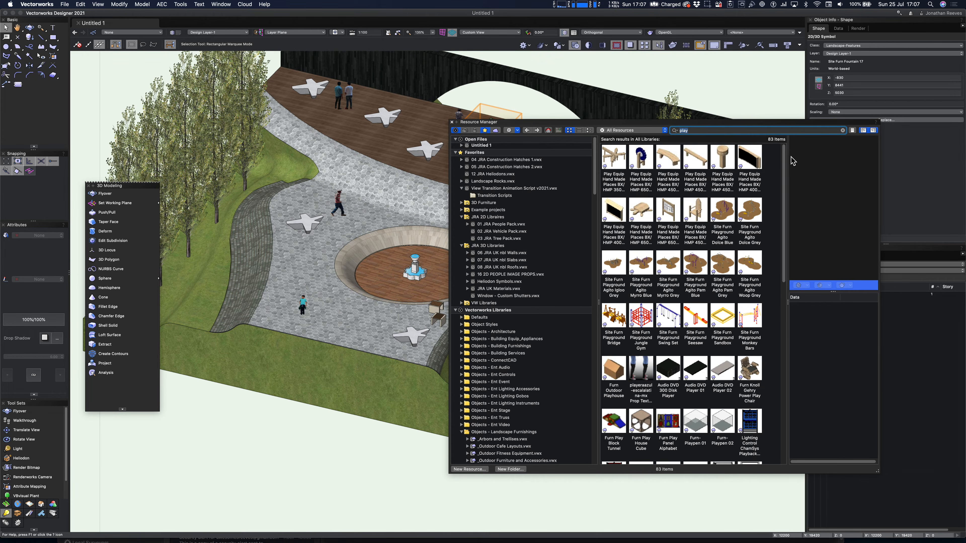
double_click(614, 161)
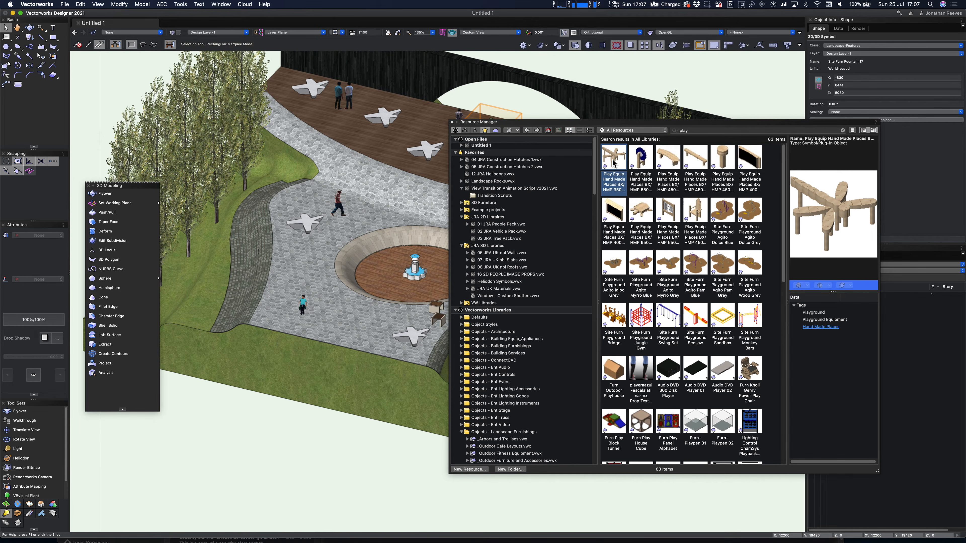
left_click_drag(590, 122, 713, 149)
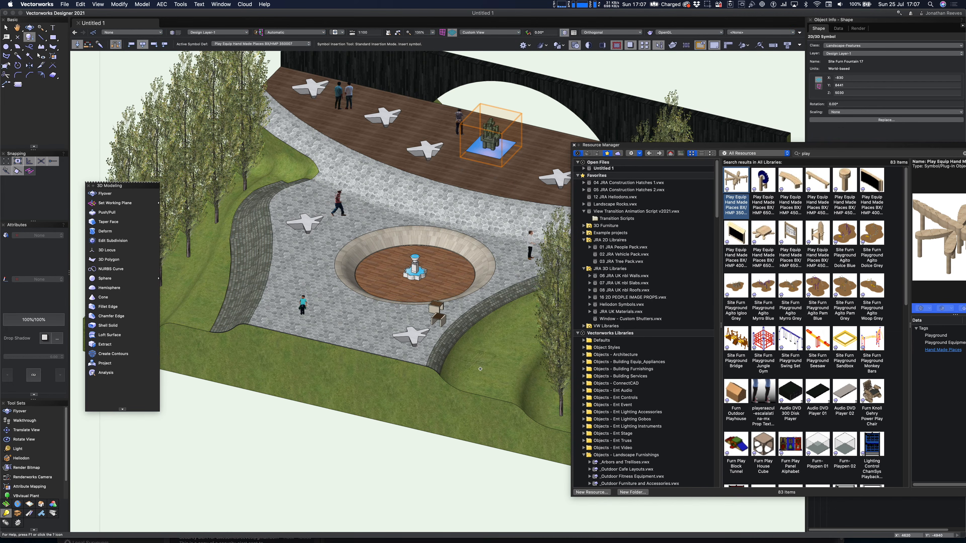
left_click(493, 376)
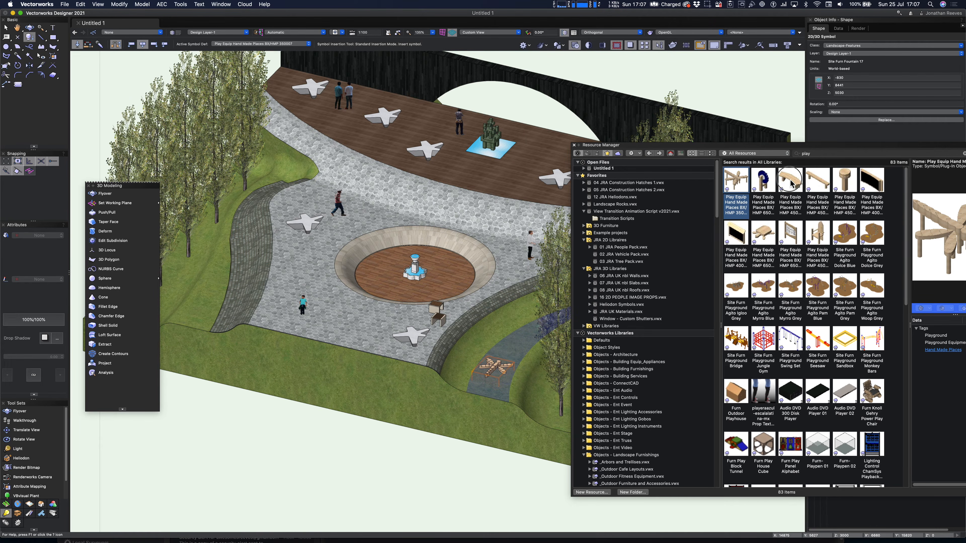
left_click(793, 188)
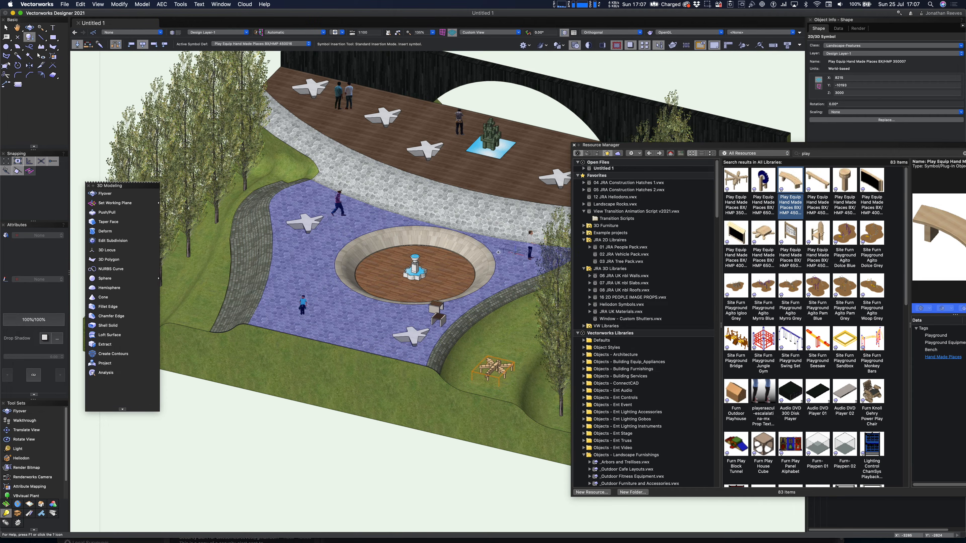
left_click(198, 316)
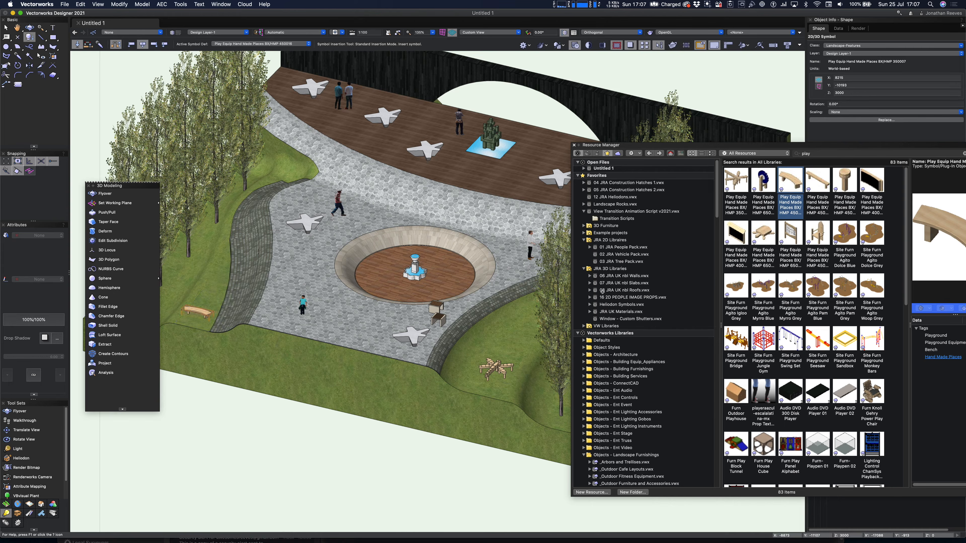
Insert the Site Furn Playground Bridge symbol on the outer grass strip beneath the poplars, rotated to run parallel to the block's outer edge
left_click(737, 349)
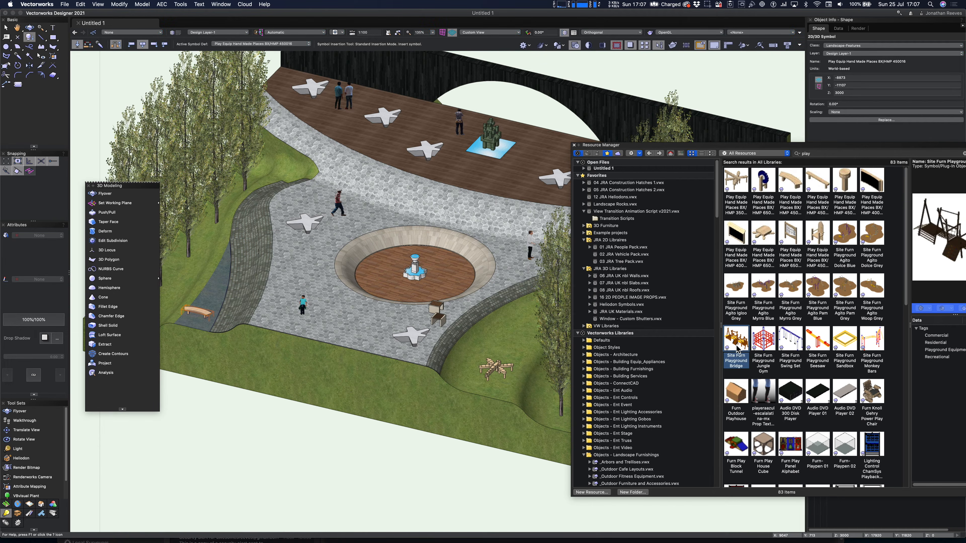
double_click(737, 349)
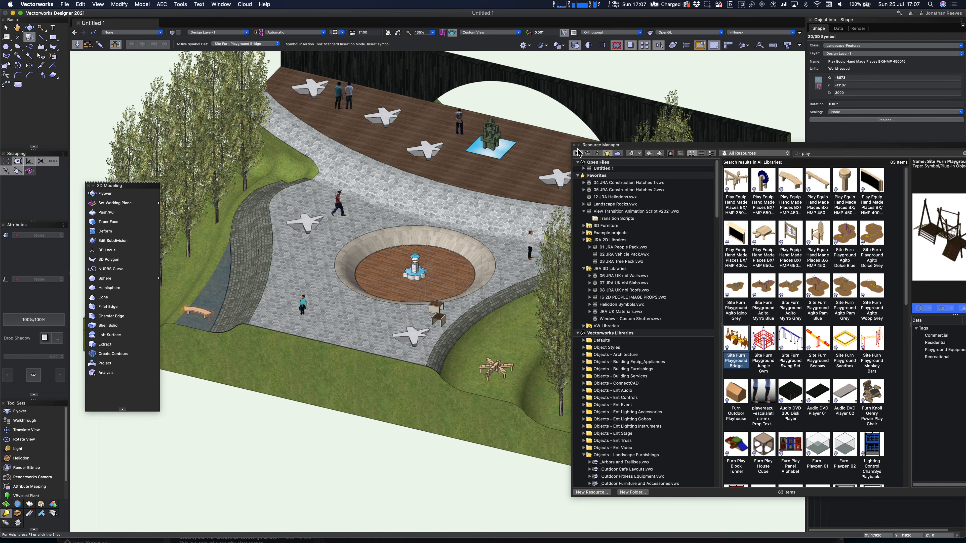
left_click(574, 145)
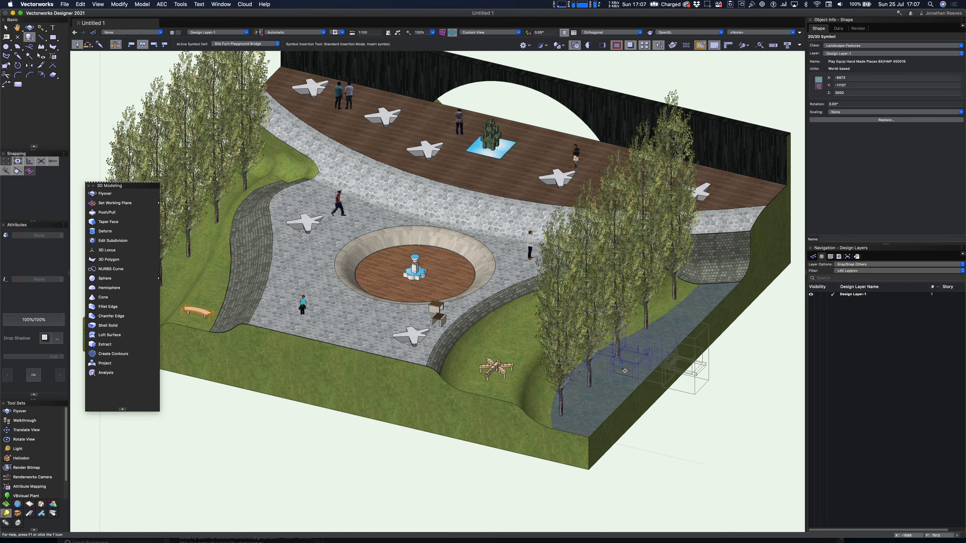
left_click(624, 355)
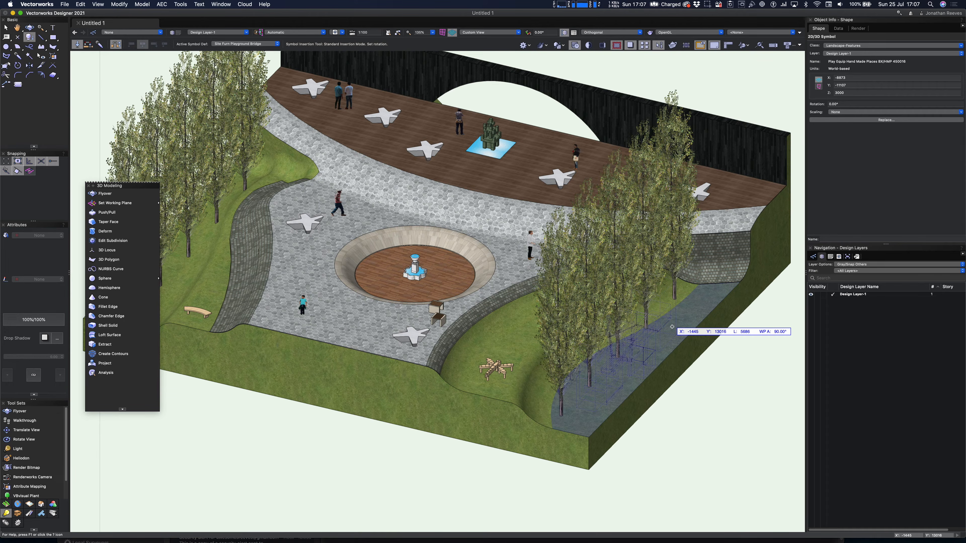
left_click(672, 326)
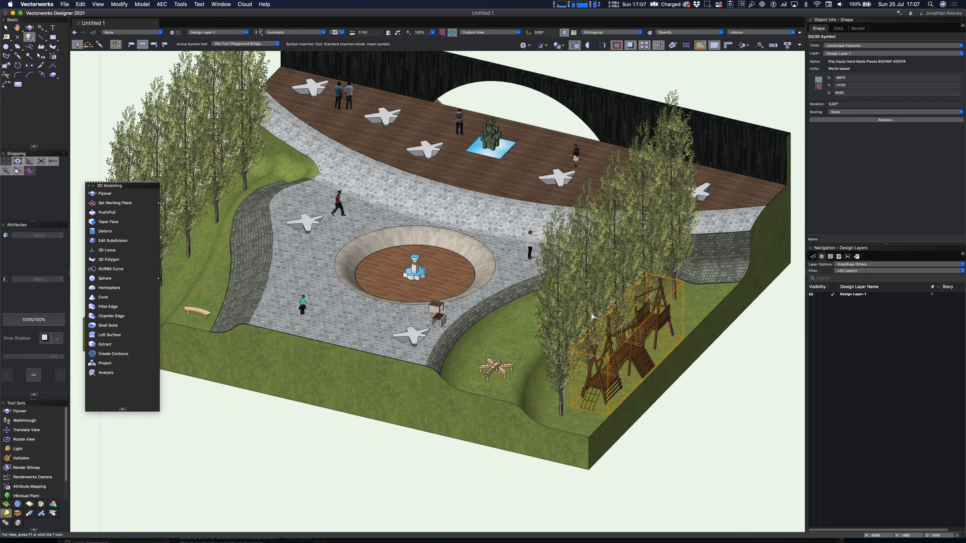
key("x")
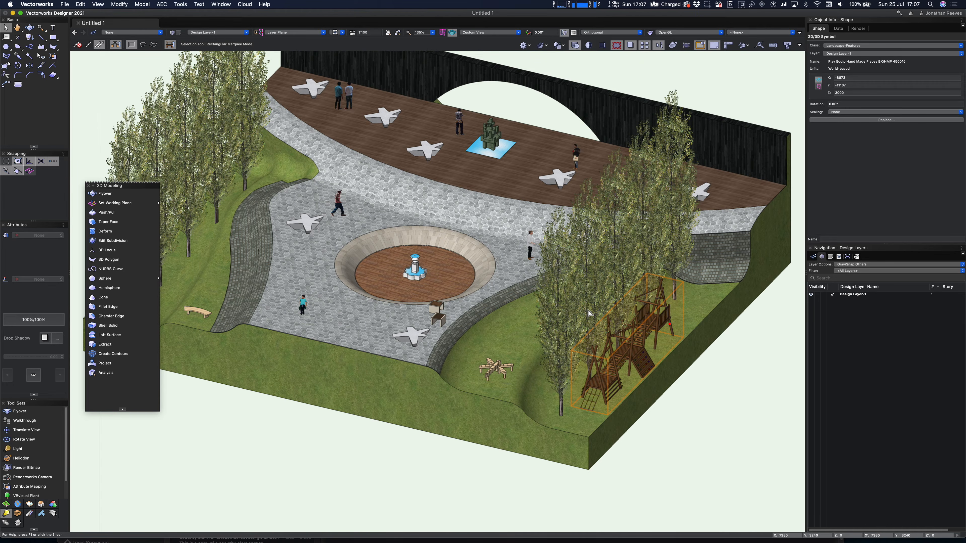
Change to the Top/Plan view and save the document on the Desktop as Play Park.vwx
left_click(588, 314)
key("super+5")
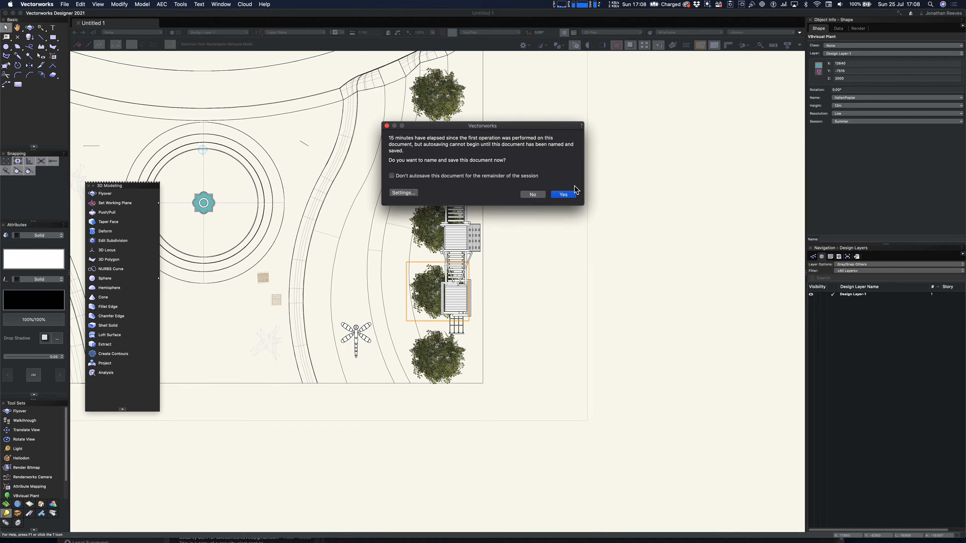
left_click(564, 195)
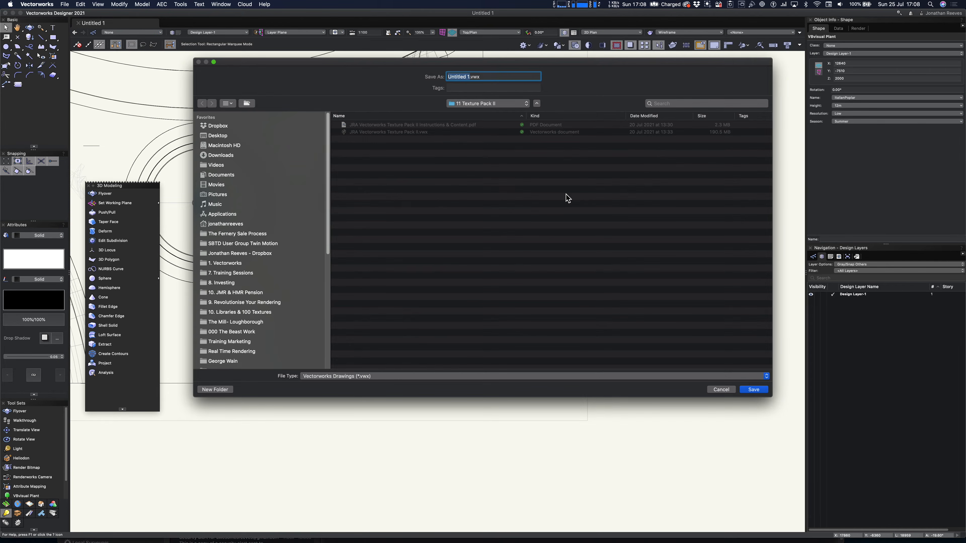
type("F")
left_click(222, 137)
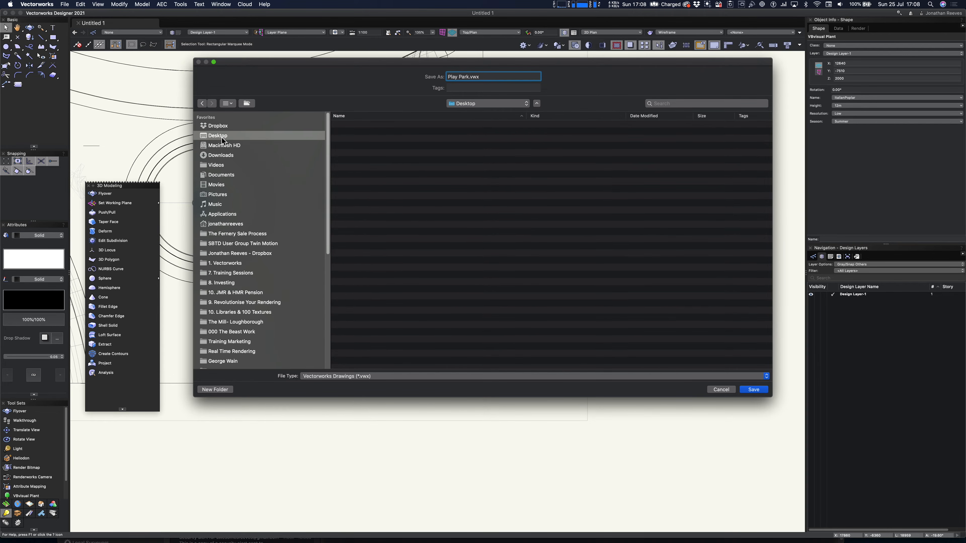
left_click(753, 390)
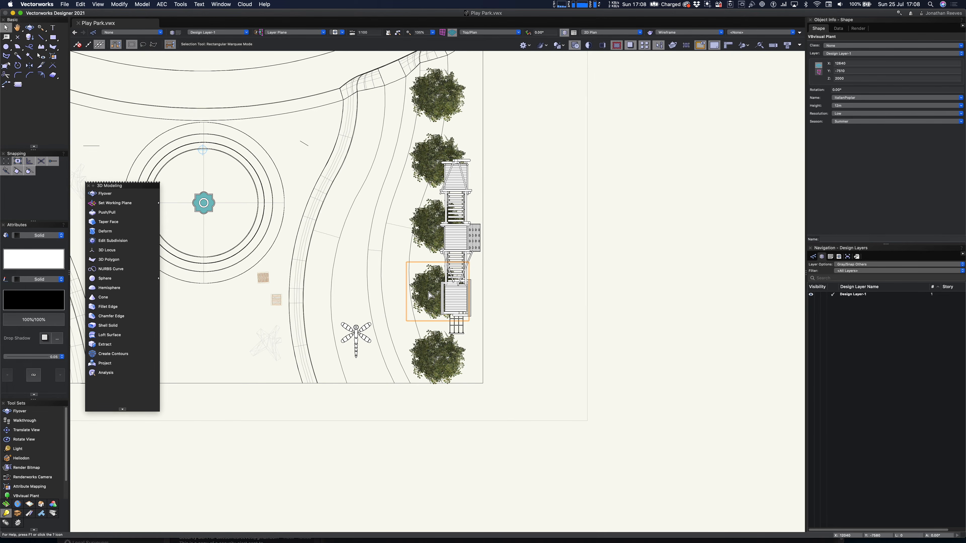
Delete the three middle poplars that overlap the playground bridge, keeping the tree at each end of the row
left_click(433, 231)
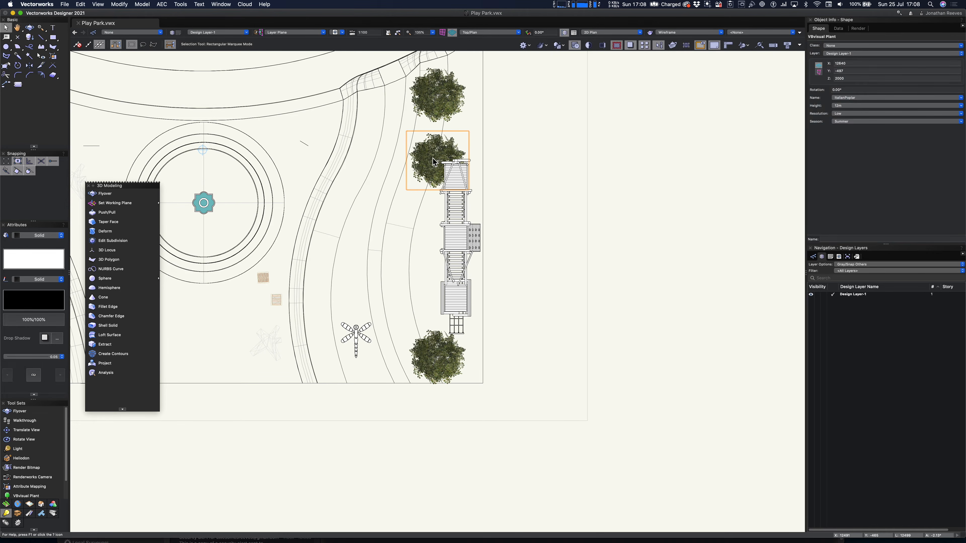
key("Delete")
Move the playground bridge slightly inward from the block's outer edge and rotate it 180°
left_click_drag(458, 238, 454, 228)
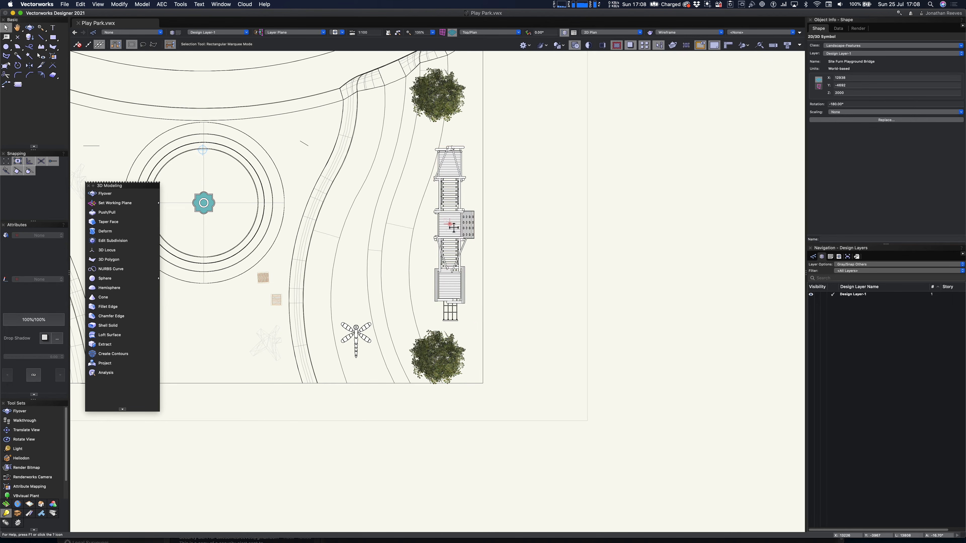
key("super+l")
key("super+l")
left_click(518, 254)
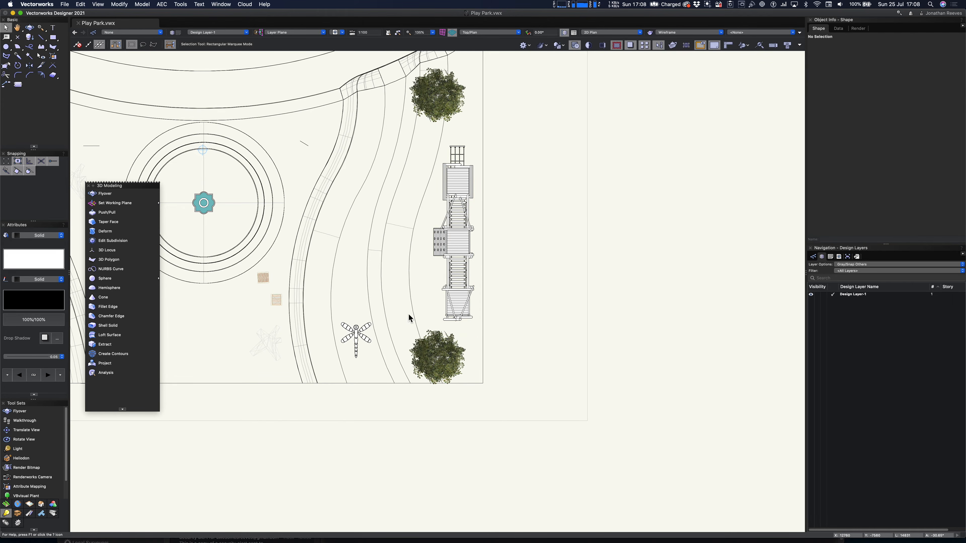
Duplicate the star-shaped play equipment further along the grass terrace and rotate the copy 180°
left_click_drag(357, 338, 372, 223, "alt")
key("super+l")
key("super+l")
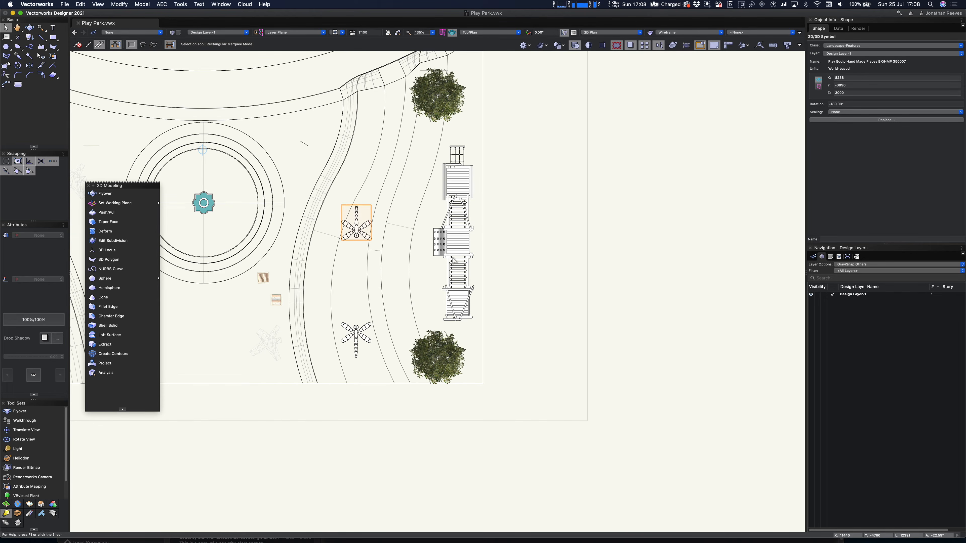
left_click(506, 395)
Insert the People 13 symbol from 16 2D PEOPLE IMAGE PROPS.vwx on the grass terrace behind the front star-shaped play equipment
middle_click_drag(447, 446, 281, 253, "shift")
key("c")
left_click_drag(251, 217, 445, 412)
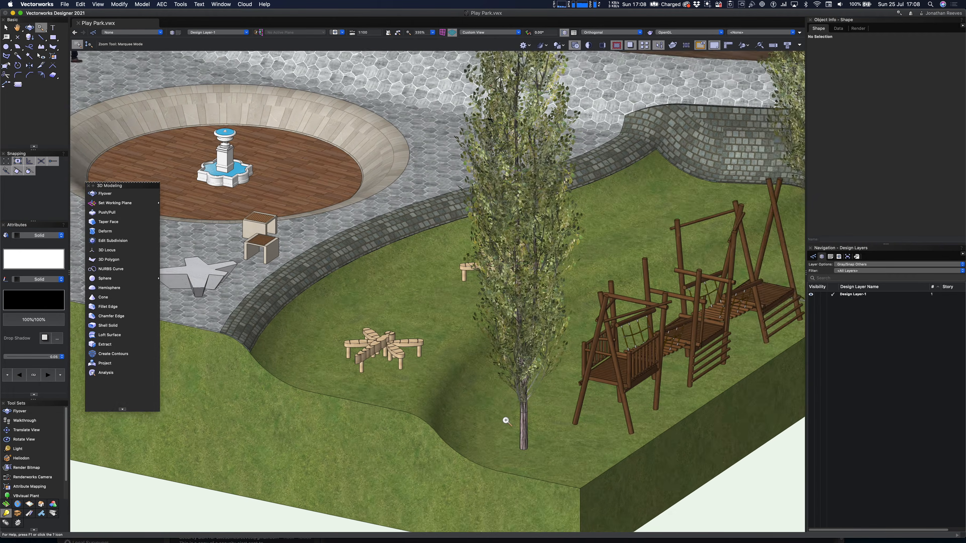
key("super+r")
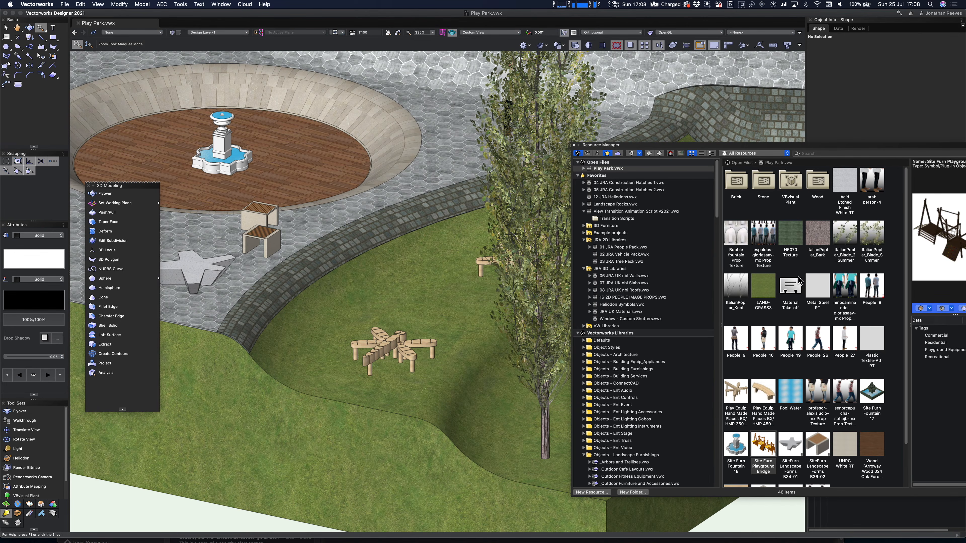
left_click(631, 298)
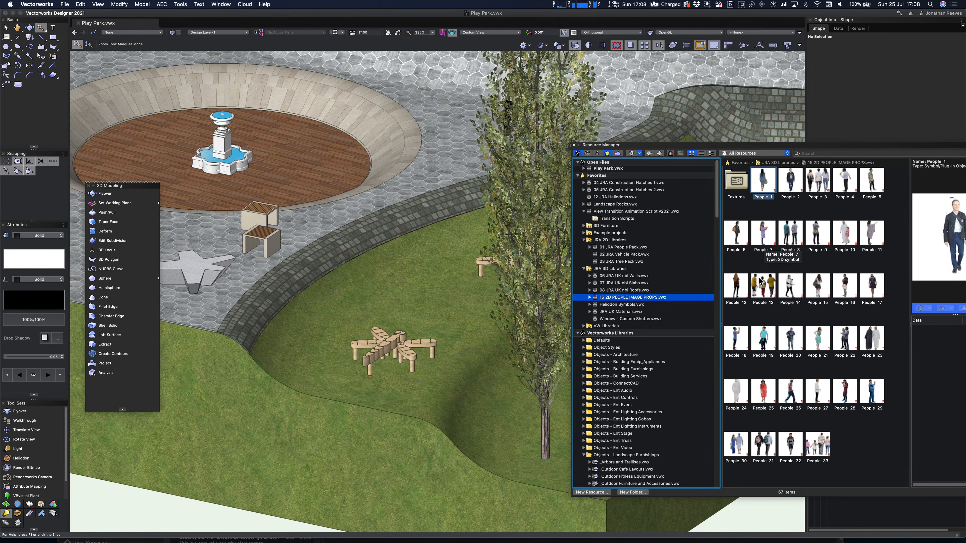
double_click(763, 288)
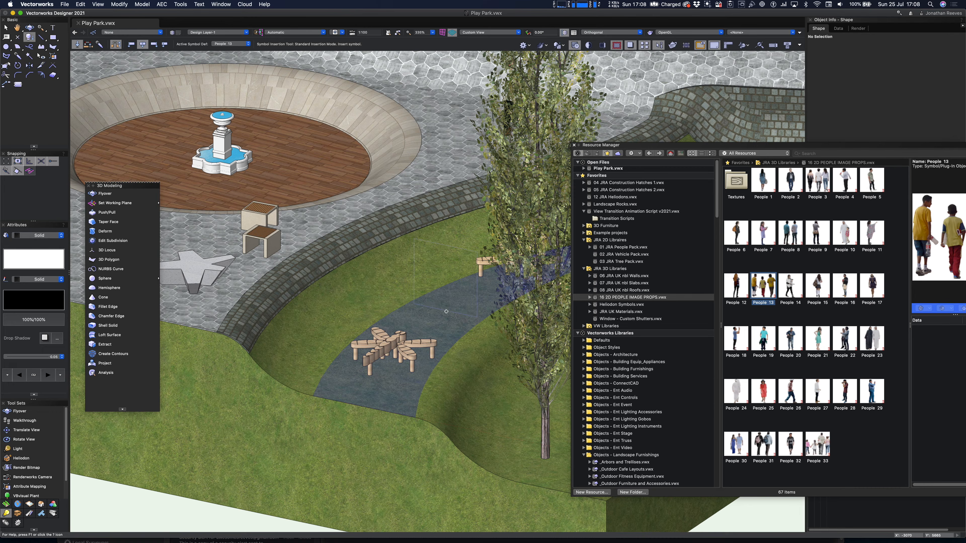
left_click(446, 312)
Insert the People 7 symbol on the grass between the front poplar and the playground bridge
left_click(763, 235)
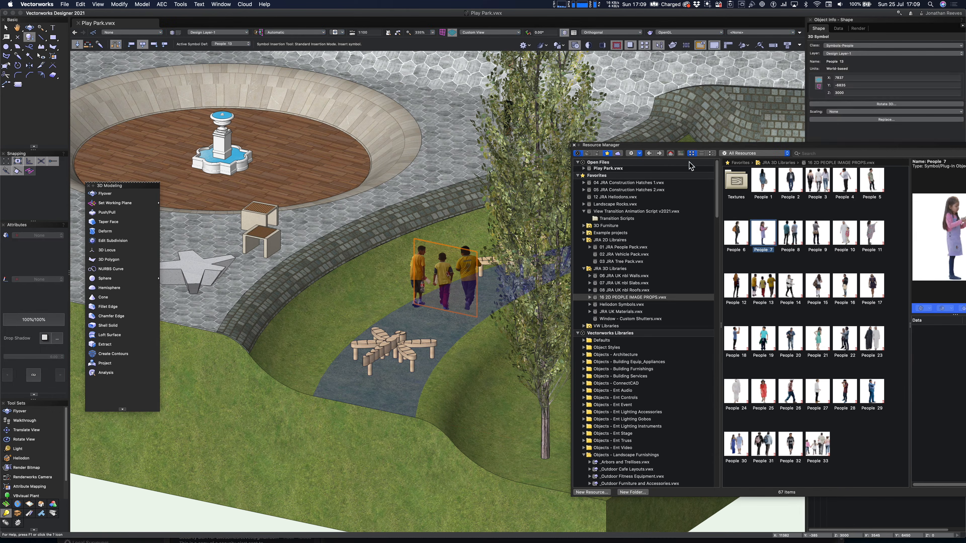
left_click_drag(663, 147, 92, 67)
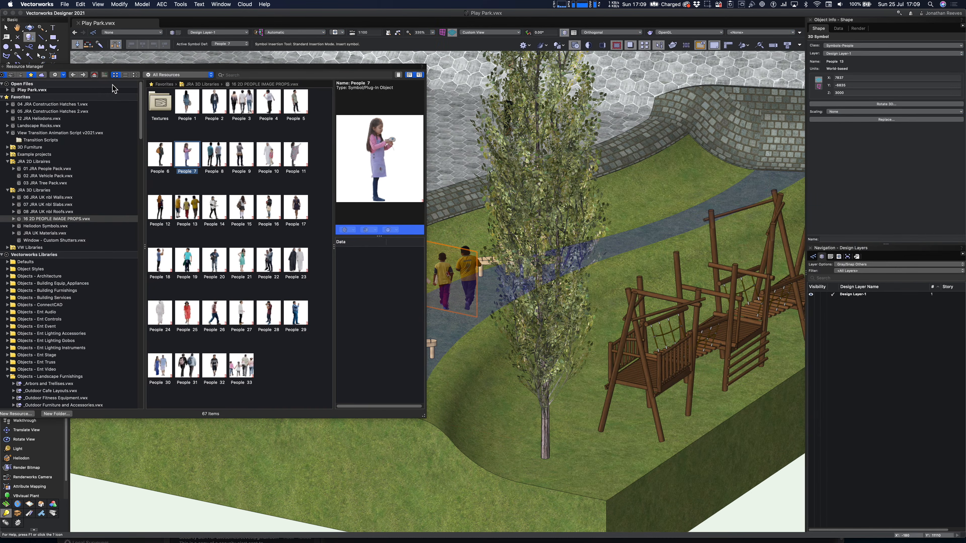
left_click(601, 457)
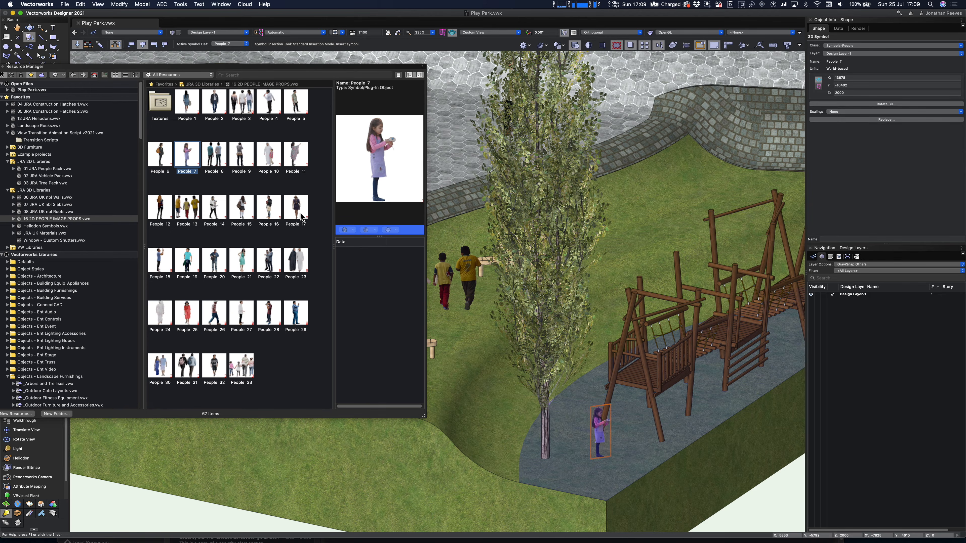
Insert a single woman figure beside the playground bridge and the People 33 family group in front of its near end
left_click(190, 110)
left_click(711, 404)
left_click(242, 367)
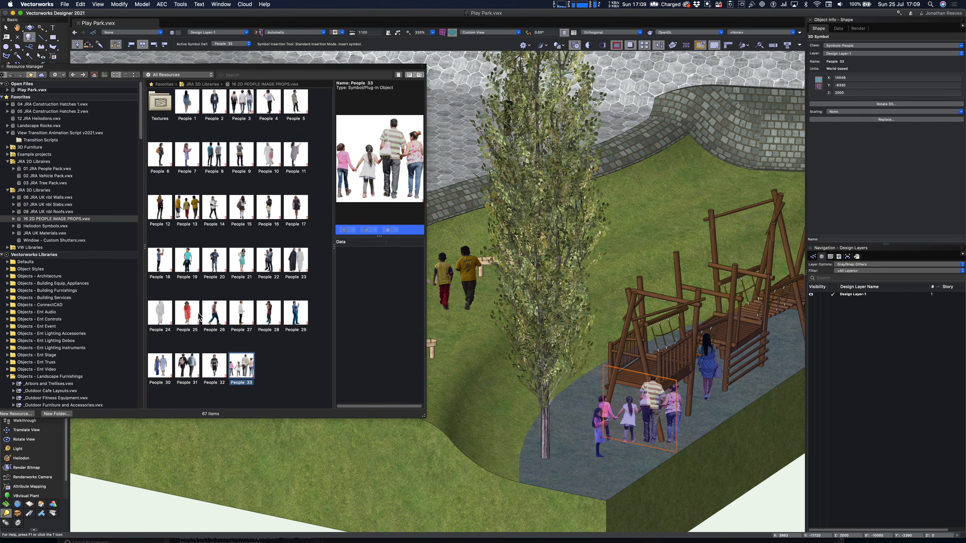
Insert the People 26 symbol on the stone paving beside the bowl and close the Resource Manager
left_click(220, 323)
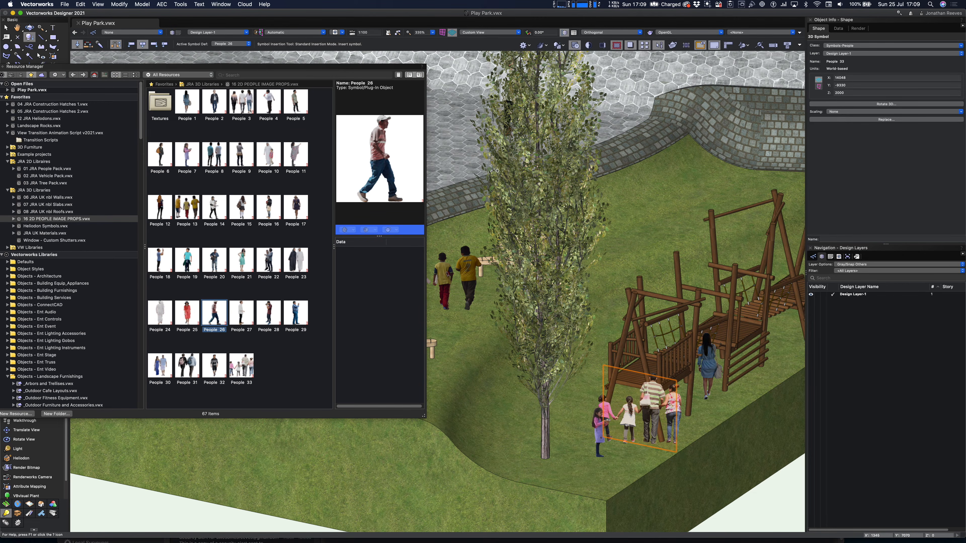
left_click(454, 129)
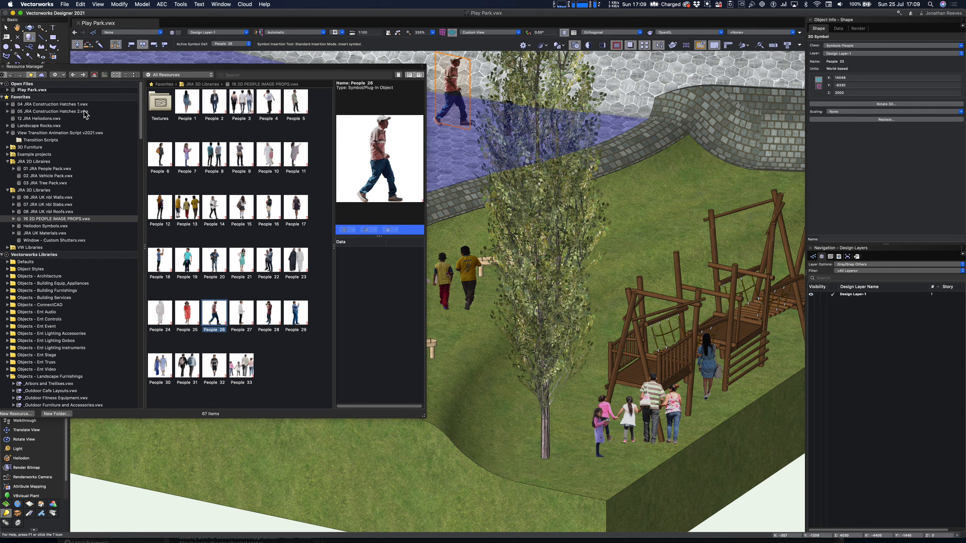
left_click_drag(24, 73, 216, 89)
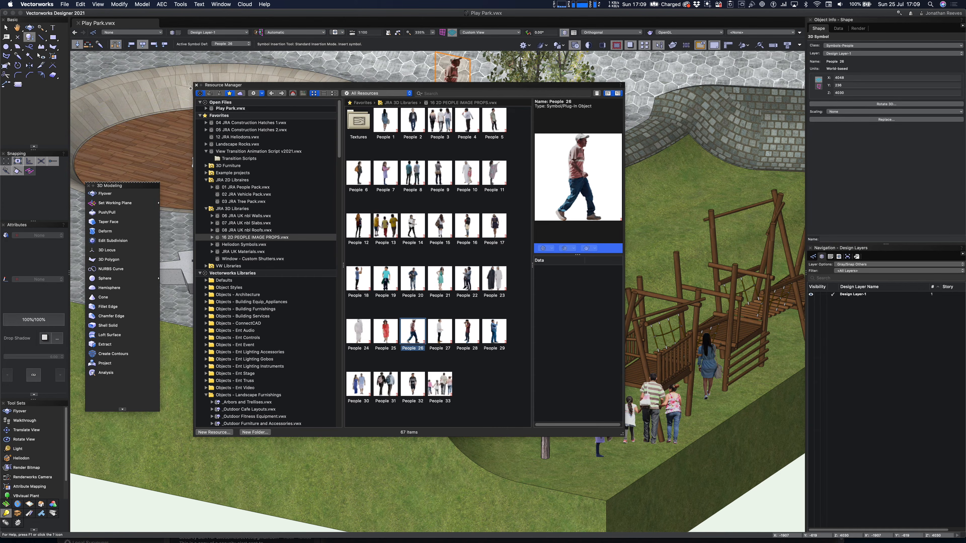
left_click(197, 87)
key("super+4")
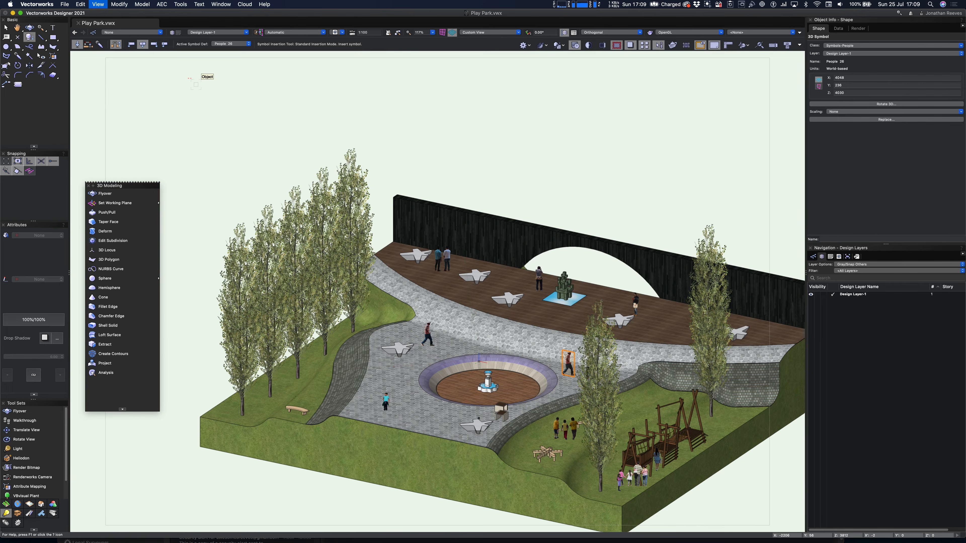
scroll(559, 354, "up", 1)
key("x")
scroll(563, 292, "down", 2)
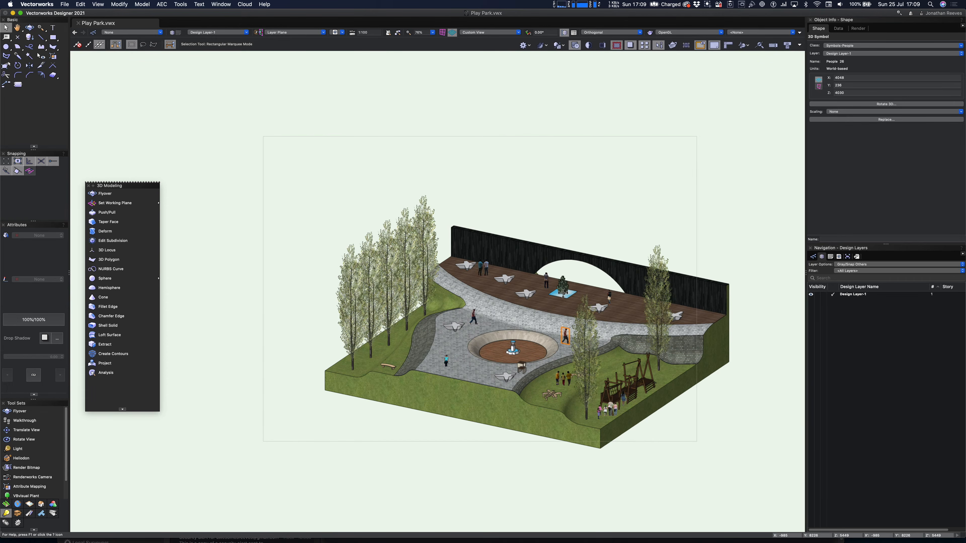
Mirror a duplicate of the entire park across its front edge in Top/Plan view
key("super+6")
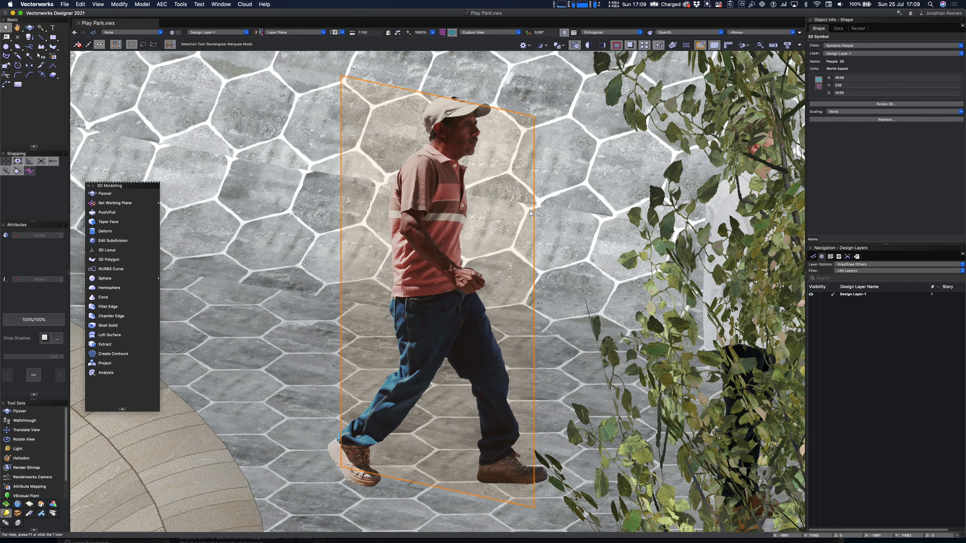
scroll(529, 215, "down", 5)
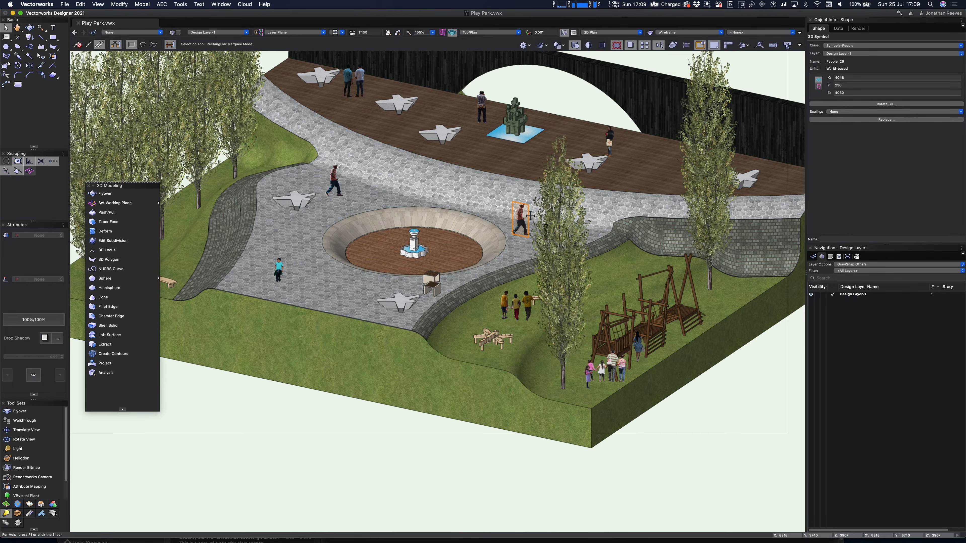
key("F5")
scroll(533, 225, "down", 8)
key("super+a")
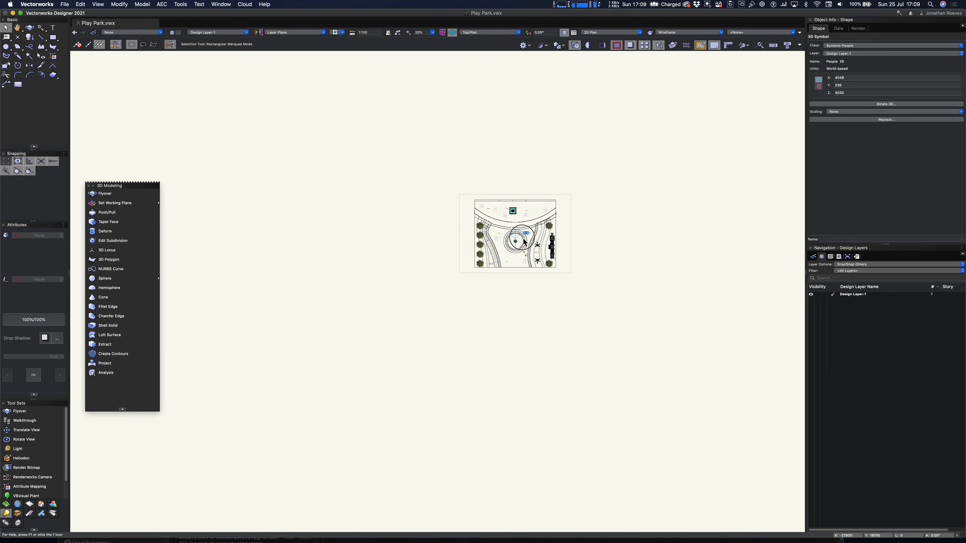
key("alt+shift+m")
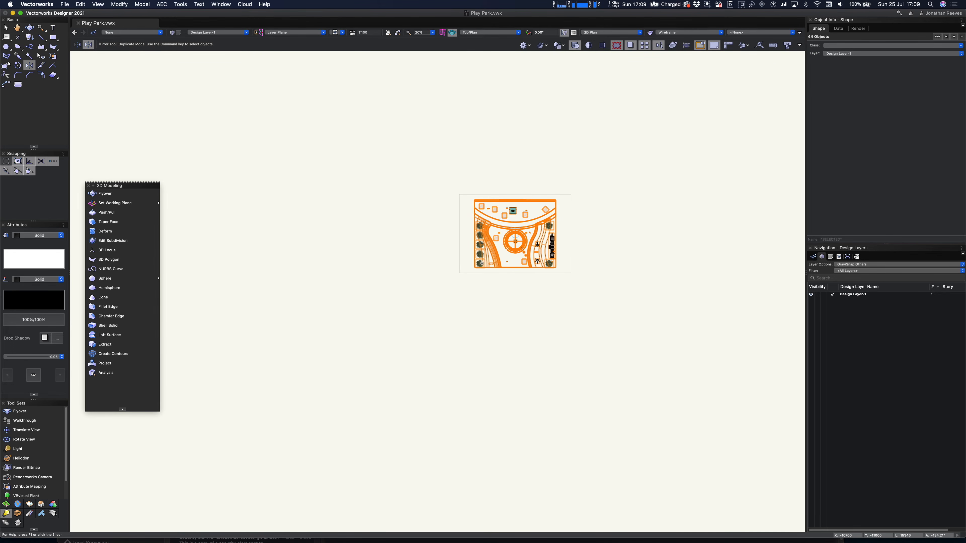
left_click(472, 271)
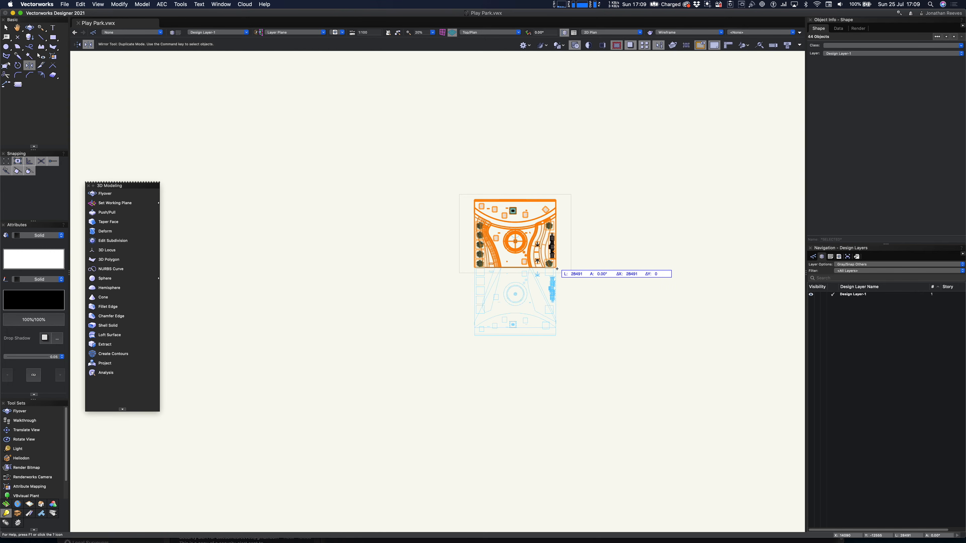
left_click(564, 278)
key("x")
key("x")
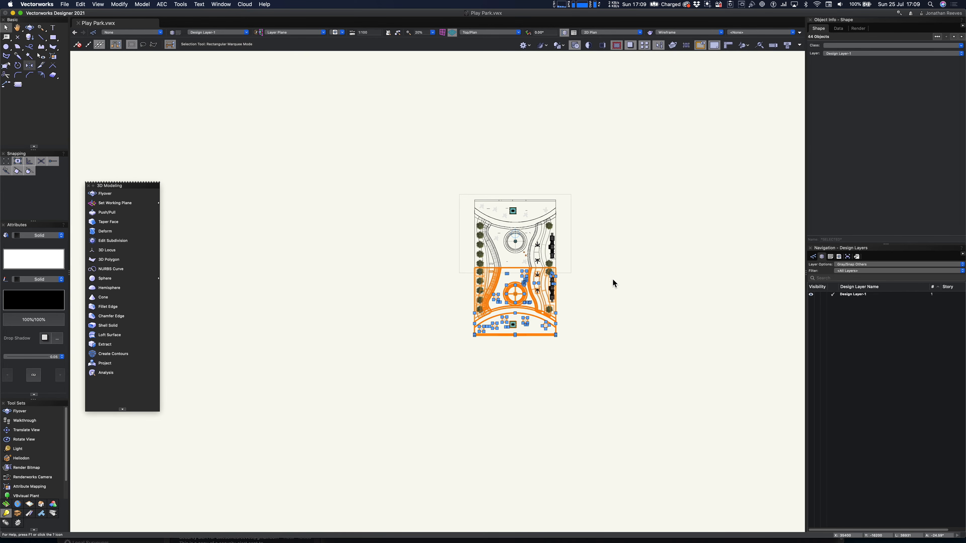
Place a Heliodon on the empty ground outside the mirrored park block in the Right Isometric view
key("3")
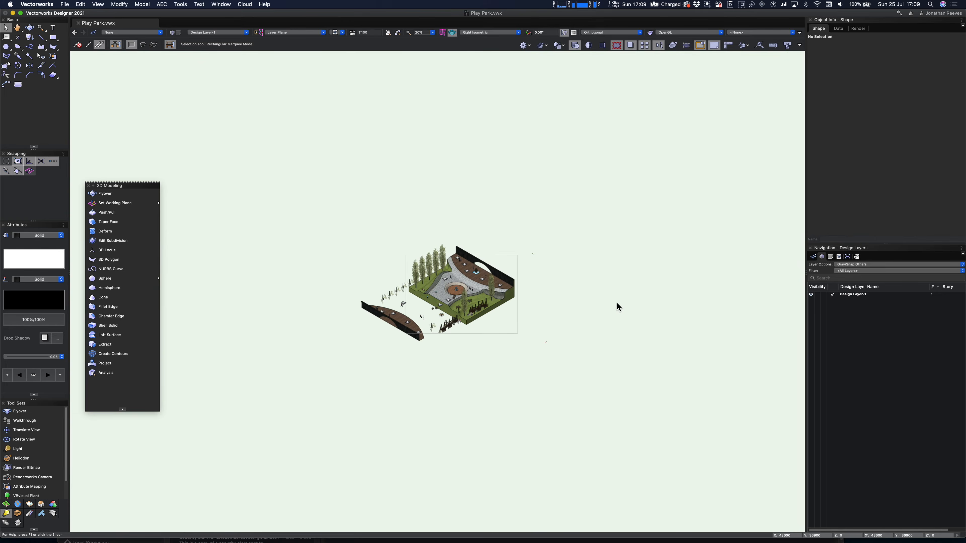
key("c")
left_click_drag(349, 216, 529, 360)
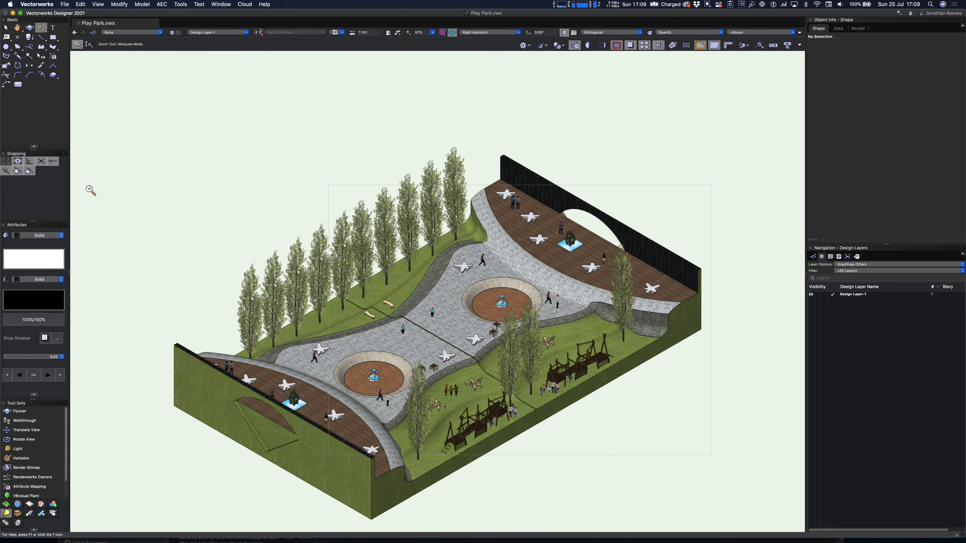
left_click(21, 458)
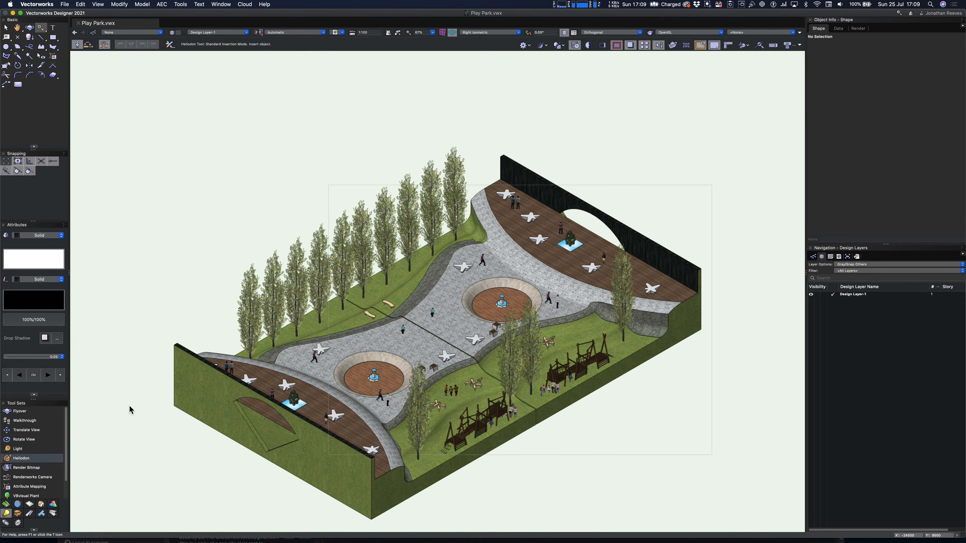
left_click(153, 419)
left_click(767, 388)
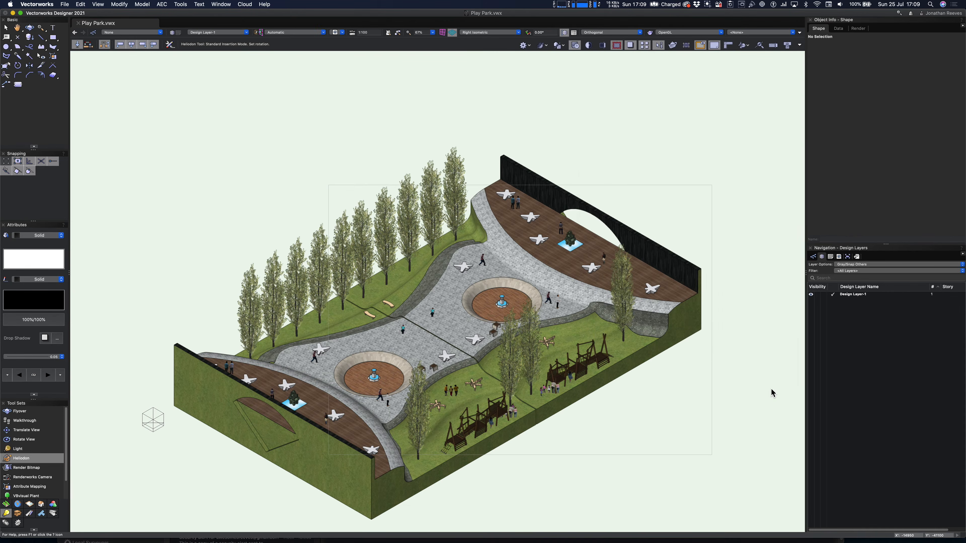
left_click(392, 412)
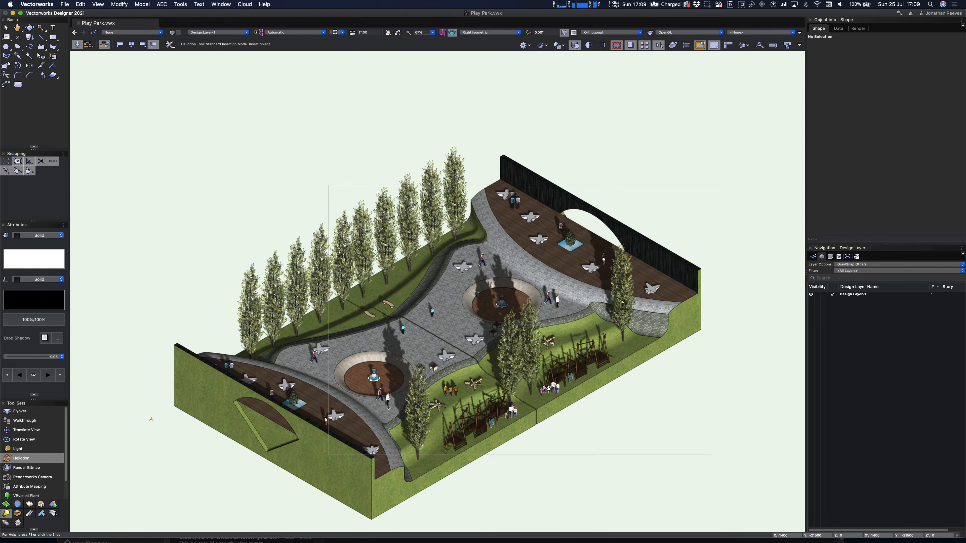
key("x")
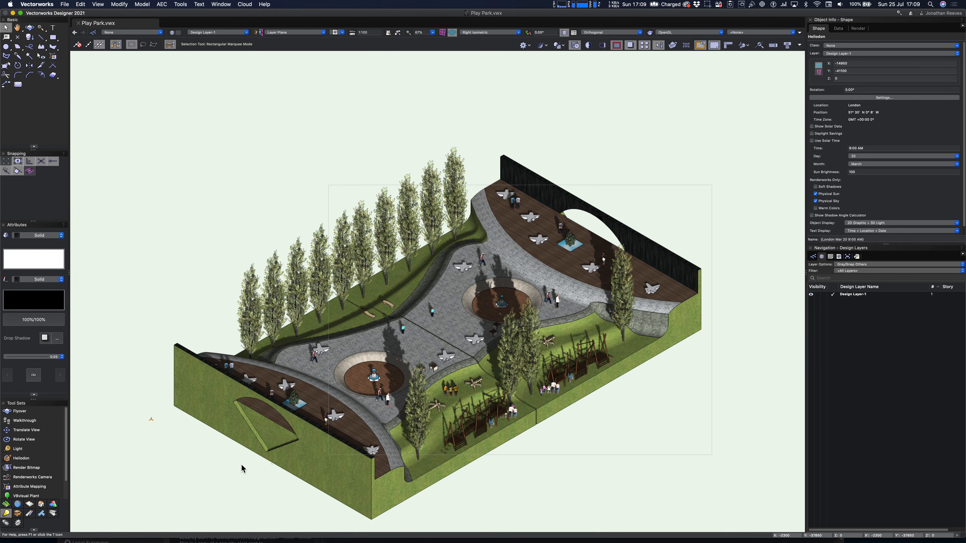
Set the lighting options to 50% ambient brightness and enable ambient occlusion with 75% strength and 1 m size
key("shift+c")
left_click_drag(538, 453, 466, 303)
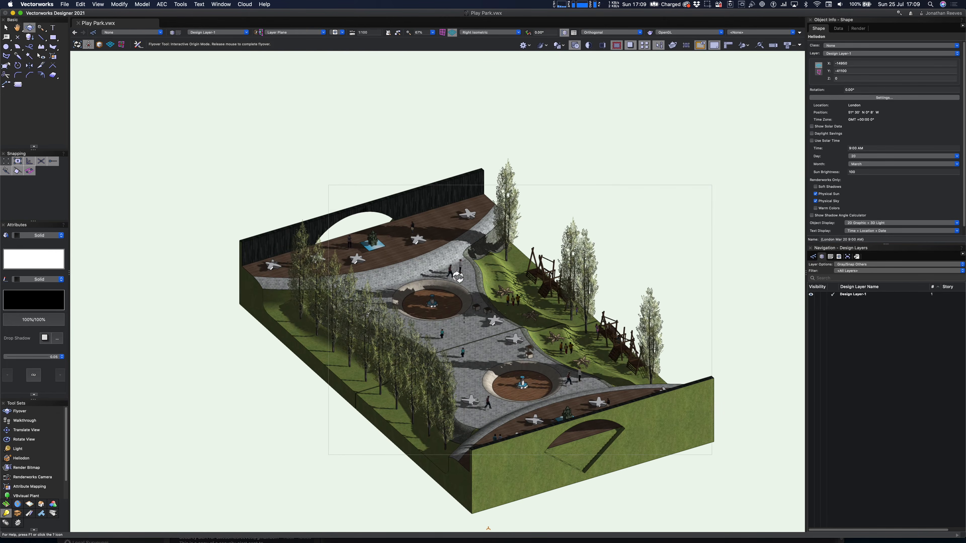
key("c")
left_click_drag(603, 448, 384, 217)
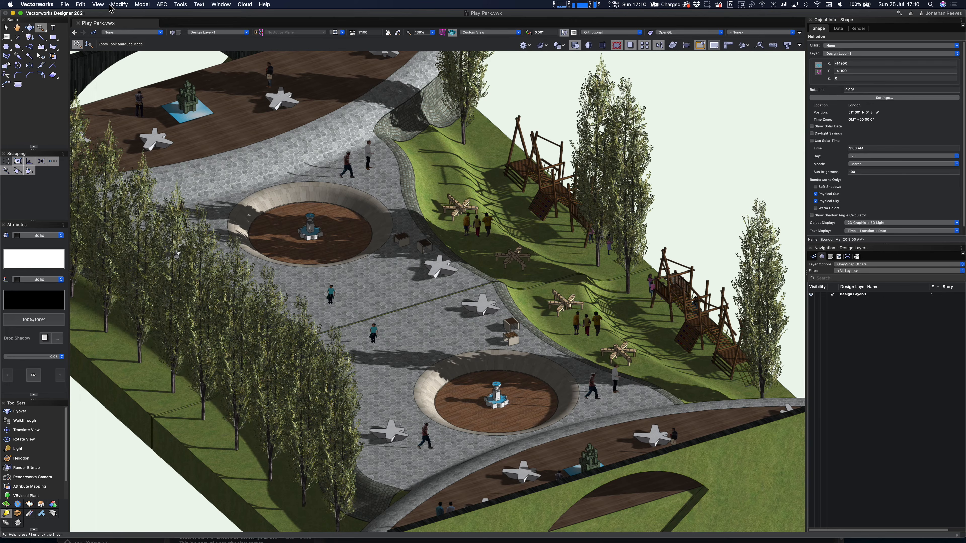
left_click(101, 5)
left_click(122, 101)
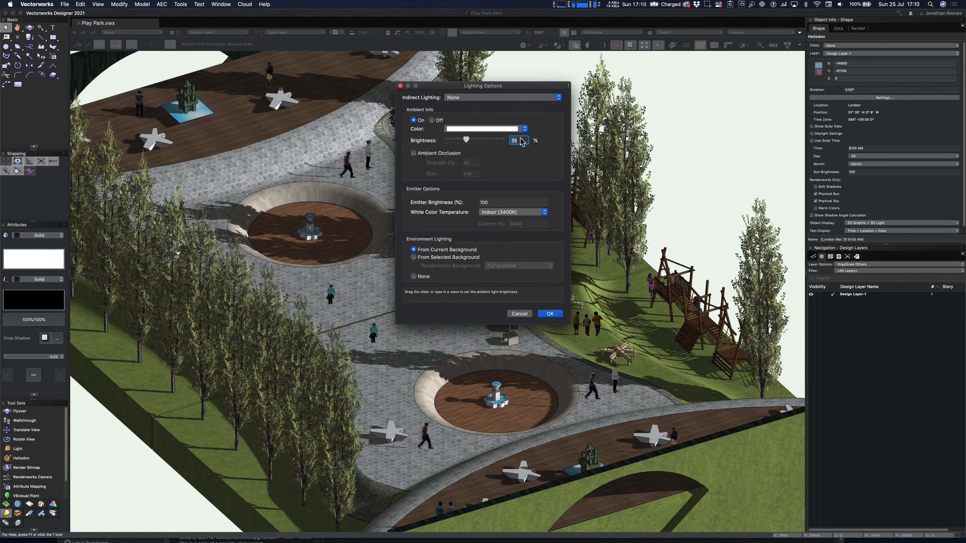
left_click_drag(466, 140, 474, 140)
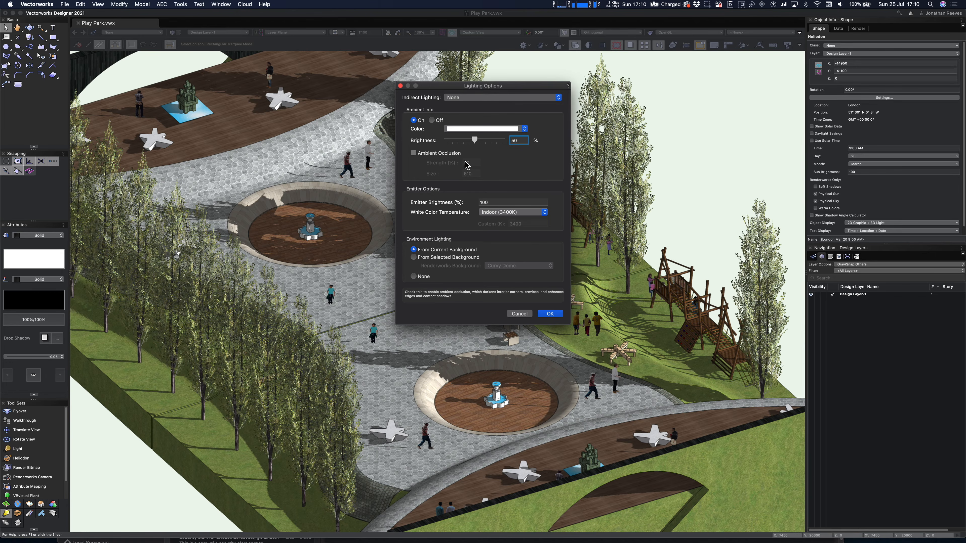
left_click(458, 153)
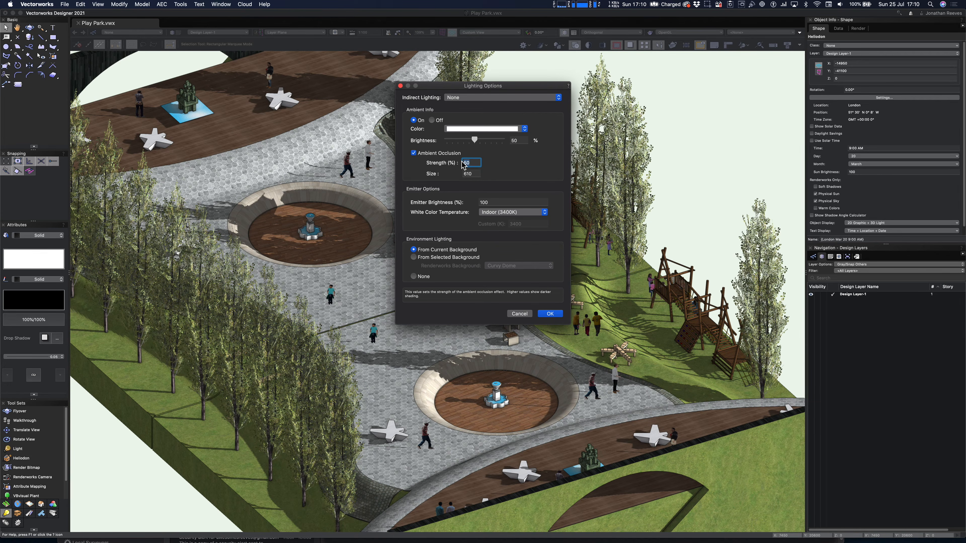
type("75")
key("Tab")
type("1m")
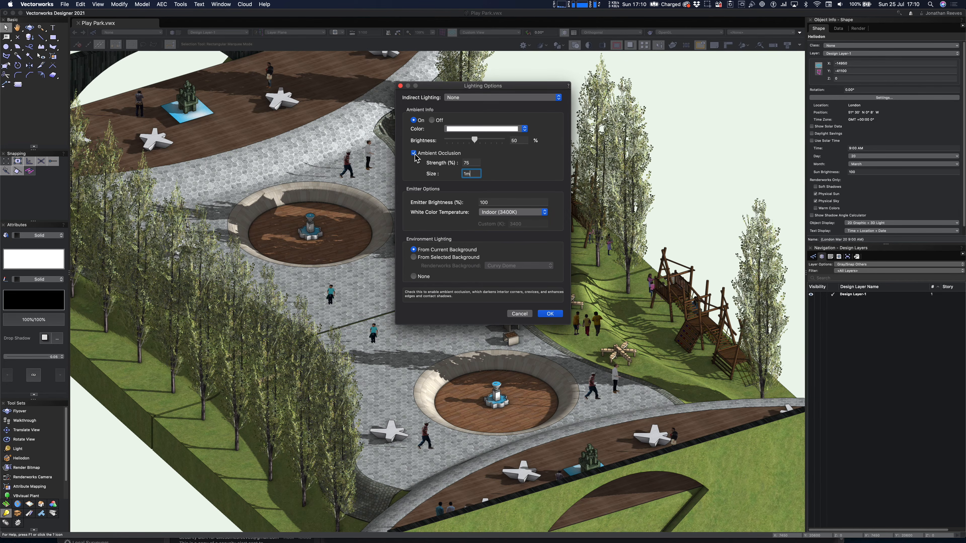
left_click(550, 314)
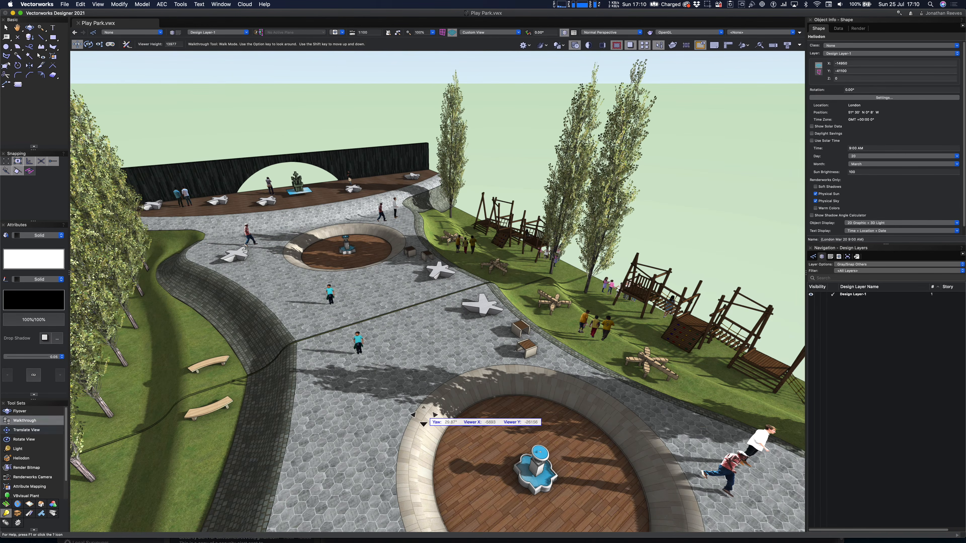
Walk through the park in Normal Perspective and delete the nearer turquoise-shirted figure on the paving between the two bowls
middle_click_drag(452, 362, 406, 181)
middle_click_drag(407, 361, 397, 371)
mouse_move(396, 371)
left_mouse_down()
mouse_move(395, 328)
mouse_move(408, 325)
mouse_move(371, 300)
mouse_move(310, 303)
mouse_move(473, 302)
mouse_move(397, 283)
mouse_move(297, 283)
mouse_move(280, 298)
mouse_move(162, 328)
mouse_move(217, 304)
left_mouse_up()
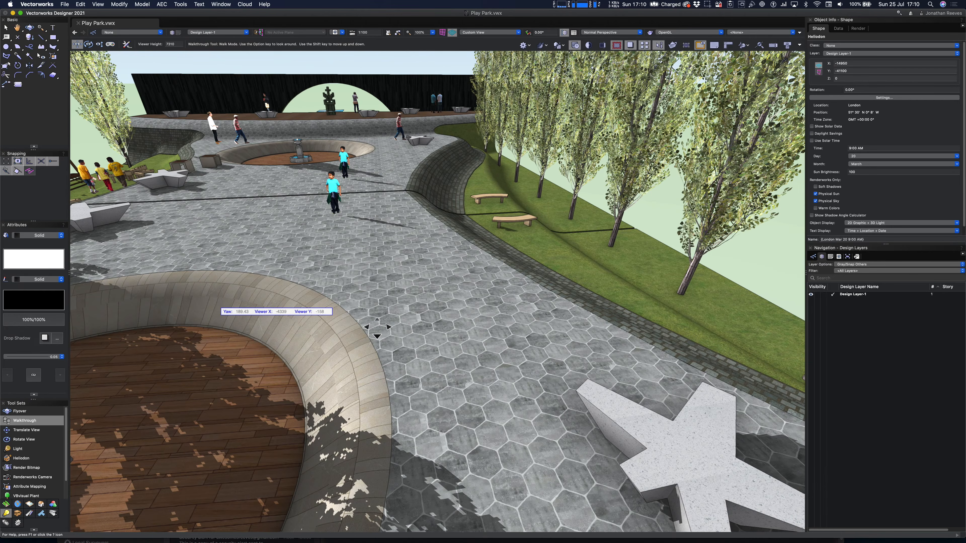
key("shift")
key("shift+c")
left_click_drag(381, 331, 358, 293)
left_click_drag(362, 227, 363, 227)
key("x")
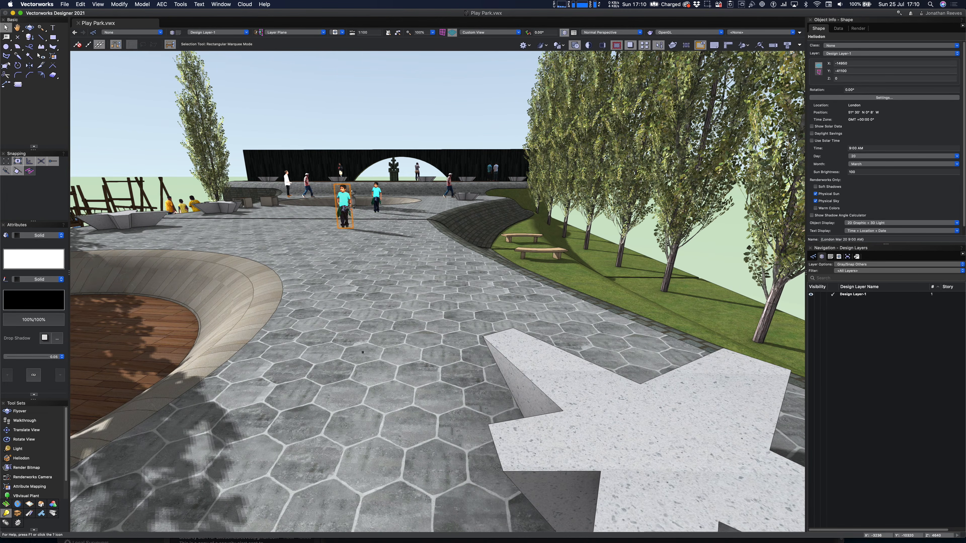
left_click(349, 211)
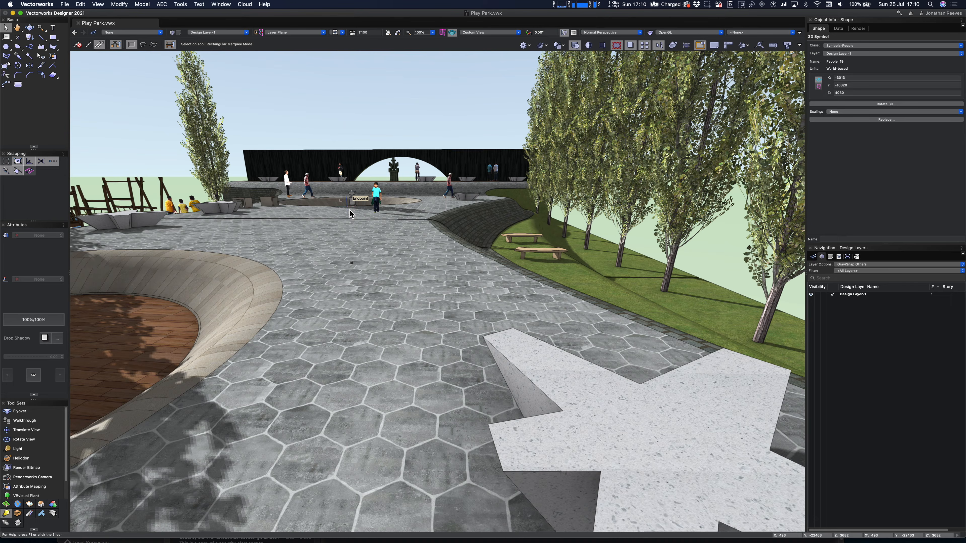
left_click(350, 215)
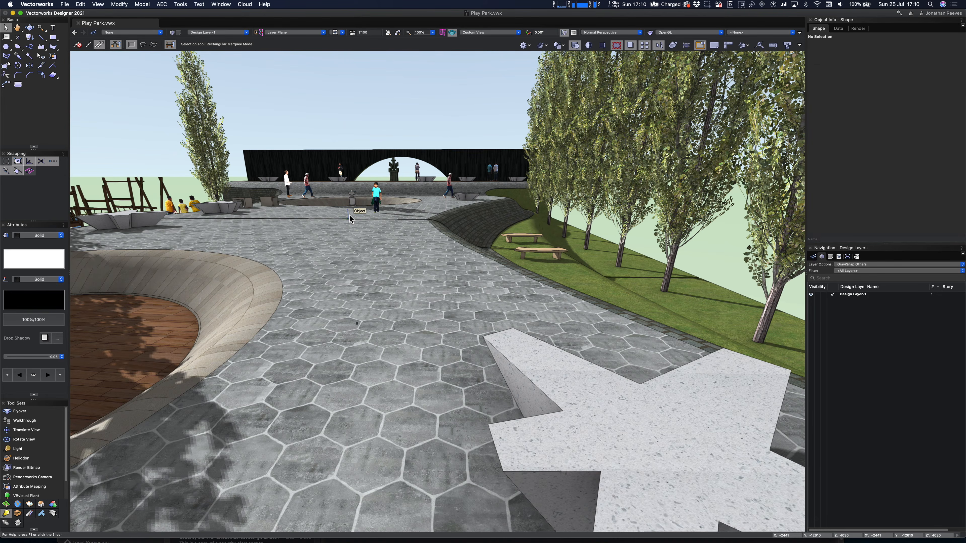
Create multiple viewports of the whole park at 1:100 in First Angle Projection with the Top, Left and Isometric views
key("super+5")
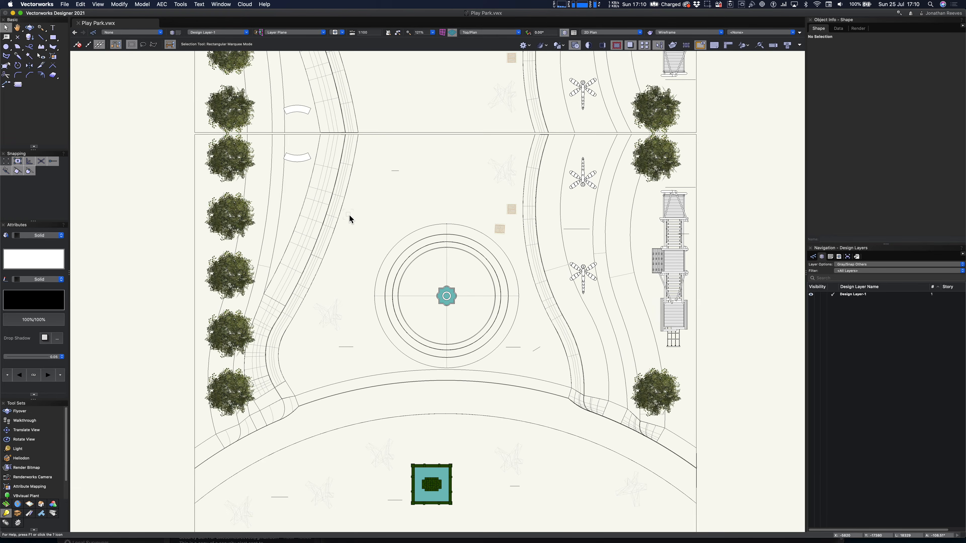
key("super+6")
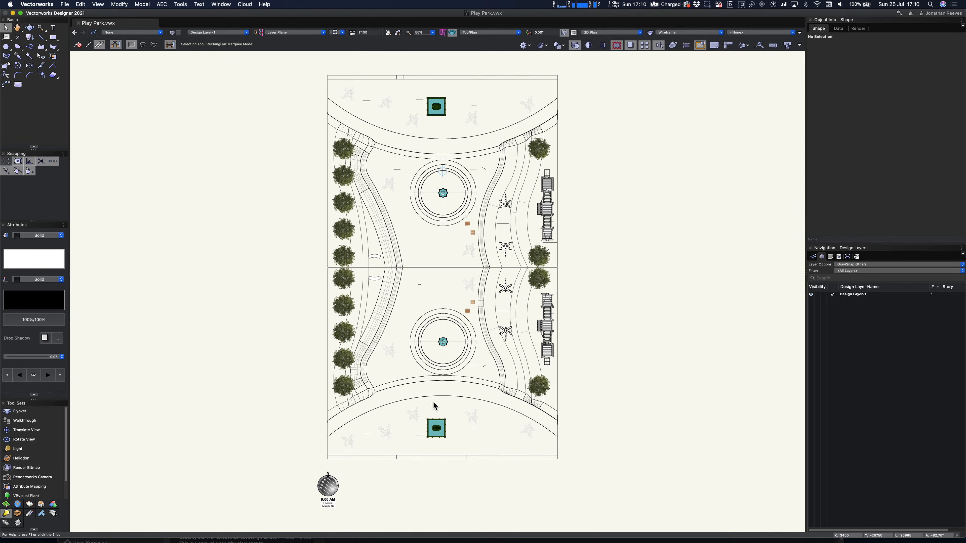
left_click(98, 5)
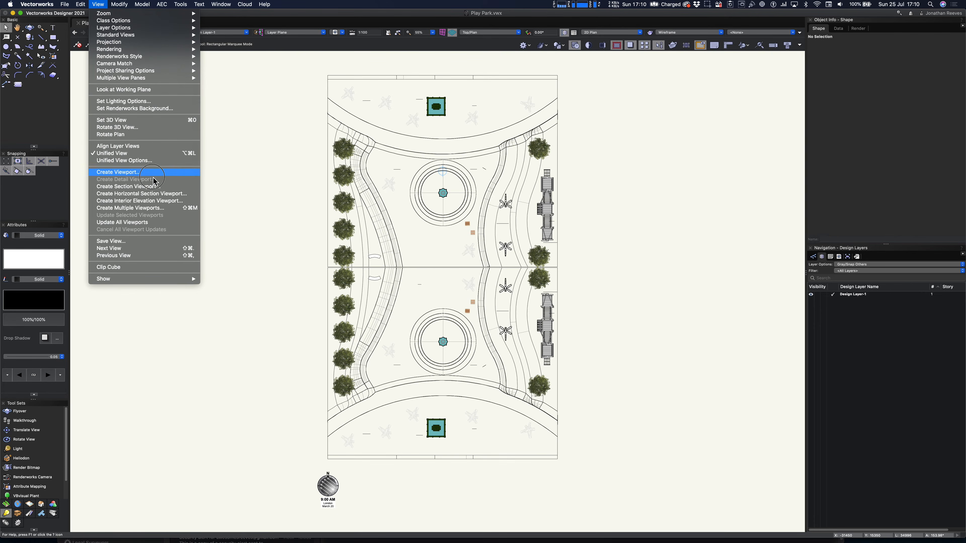
left_click(148, 208)
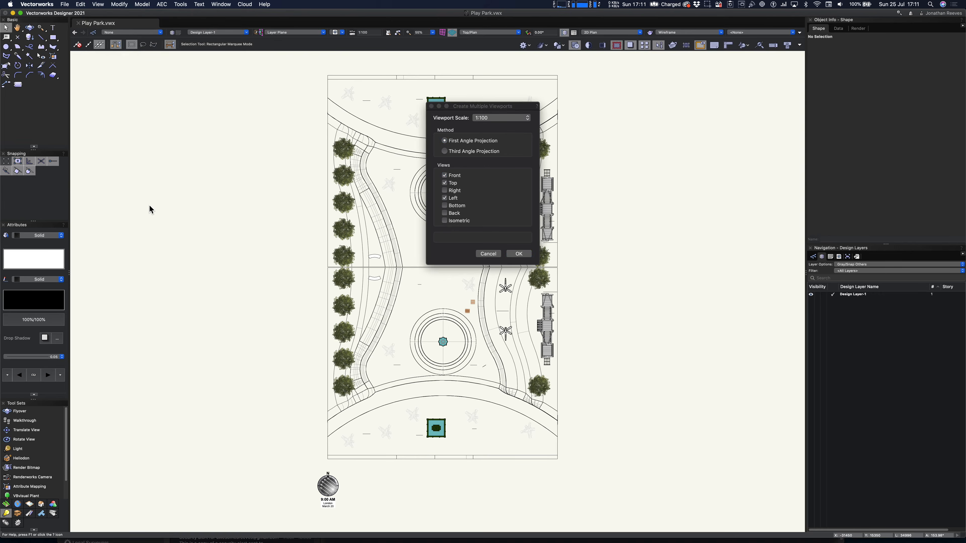
left_click(444, 198)
left_click(449, 224)
left_click(451, 213)
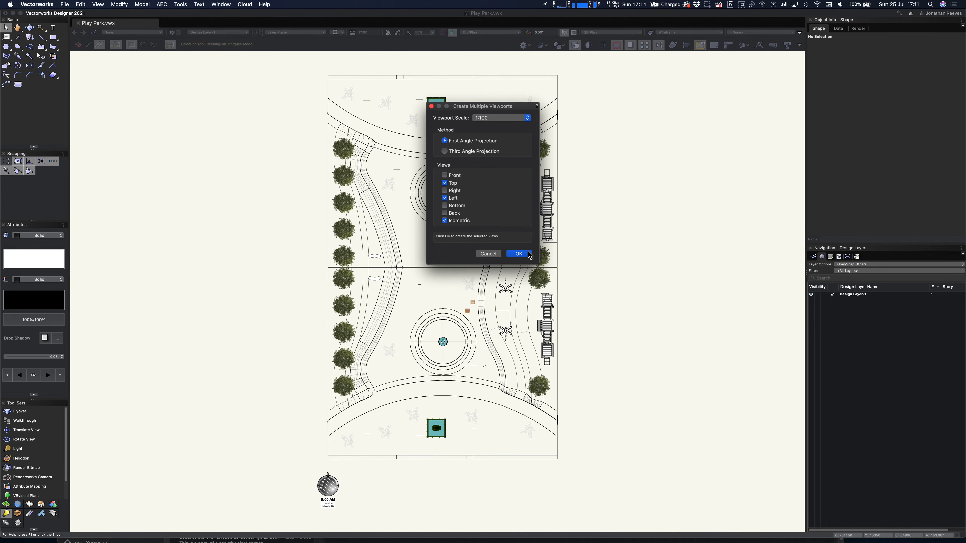
left_click(518, 254)
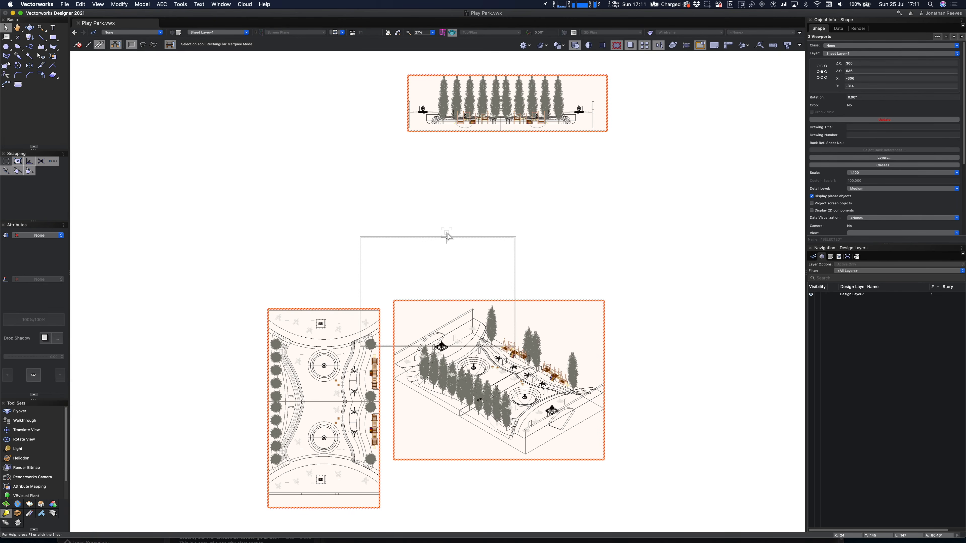
Enlarge the sheet to 3 horizontal by 3 vertical pages
key("super+shift+p")
type("3")
key("Tab")
type("3")
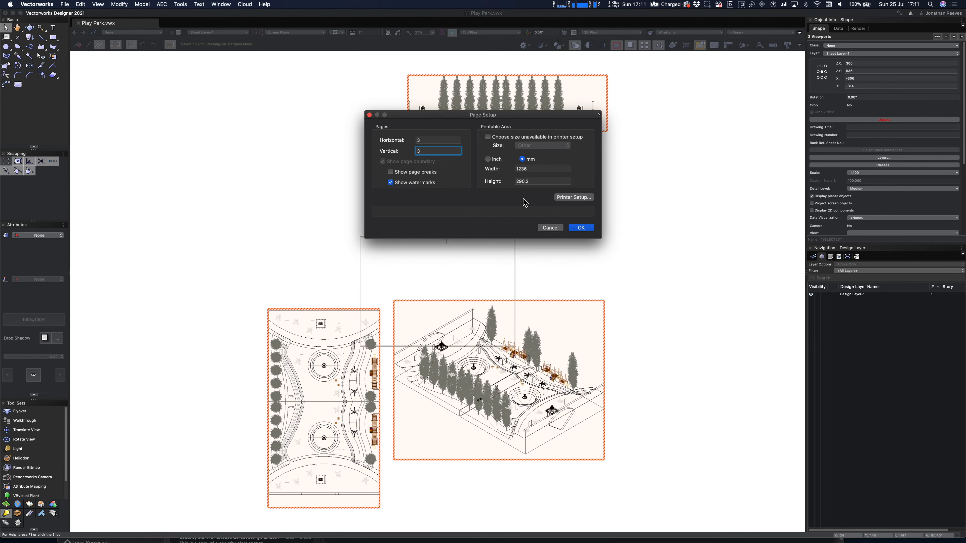
key("Return")
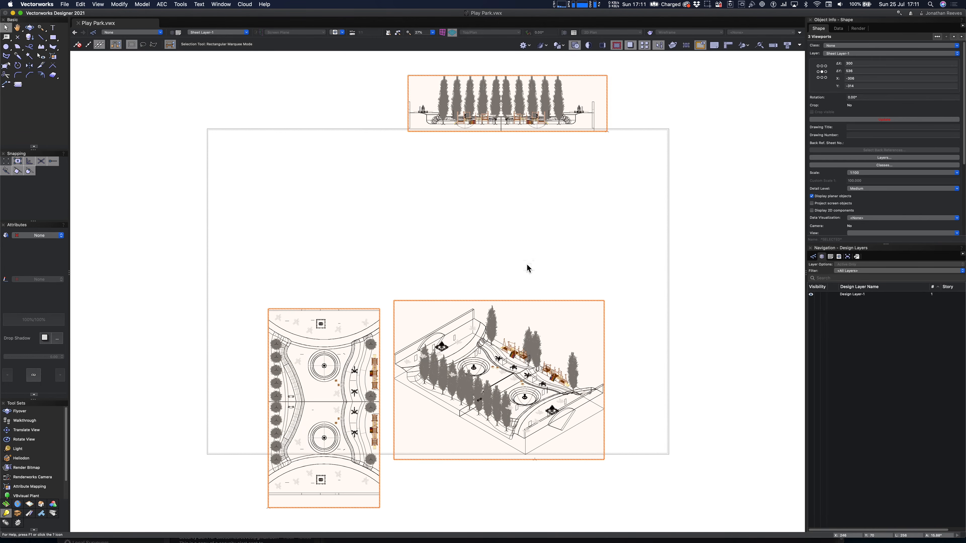
Arrange the plan, side elevation and isometric viewports inside the sheet border, with the elevation above the isometric and the plan beside them
left_click(447, 245)
left_click_drag(282, 310, 251, 182)
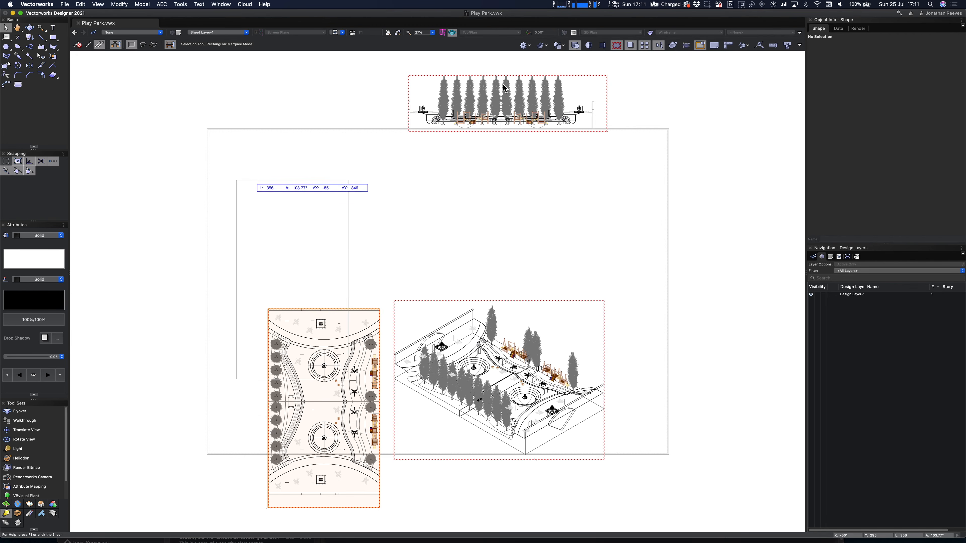
left_click_drag(470, 96, 434, 171)
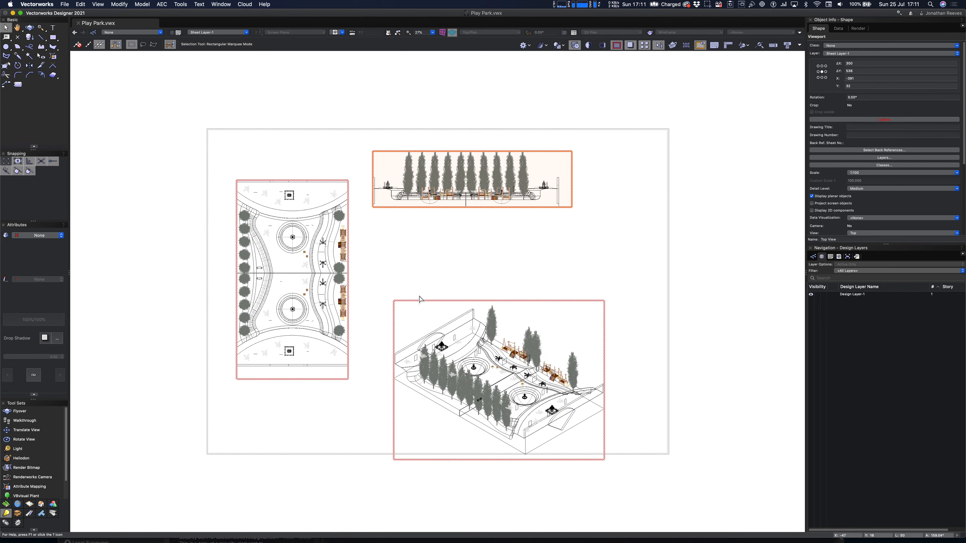
mouse_move(417, 303)
left_mouse_down()
mouse_move(409, 252)
mouse_move(394, 244)
left_mouse_up()
key("super+4")
Set the background render of all three viewports to OpenGL and edit the sheet layer's DPI
key("super+a")
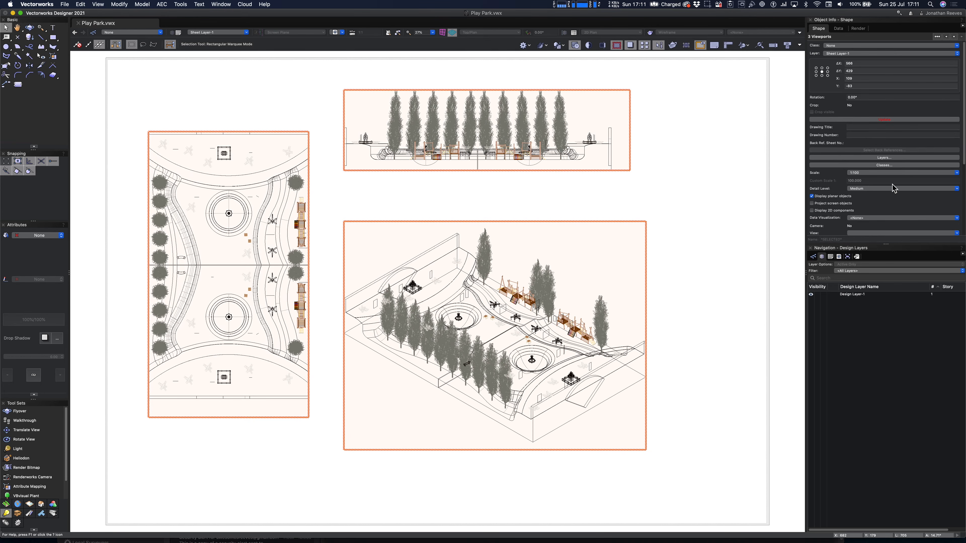
scroll(882, 210, "down", 3)
left_click(879, 189)
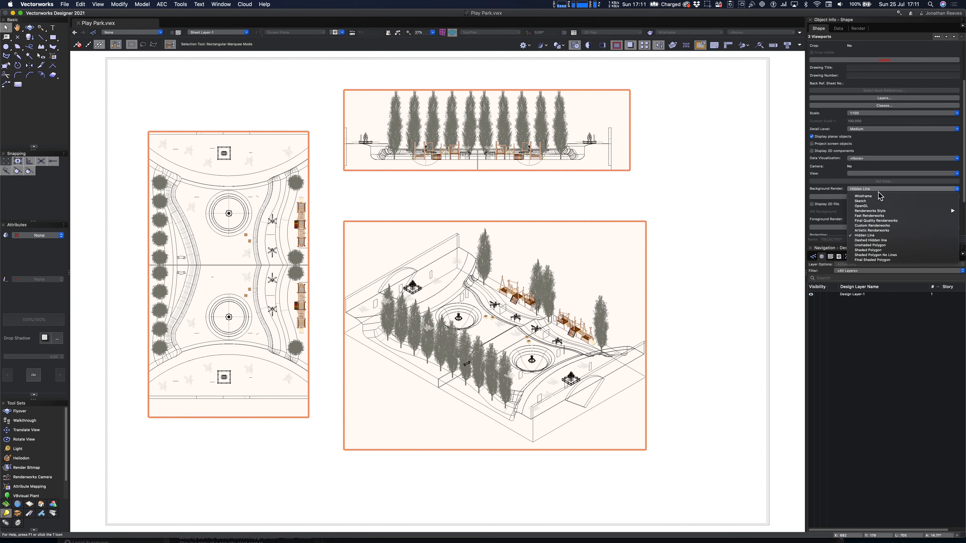
left_click(875, 206)
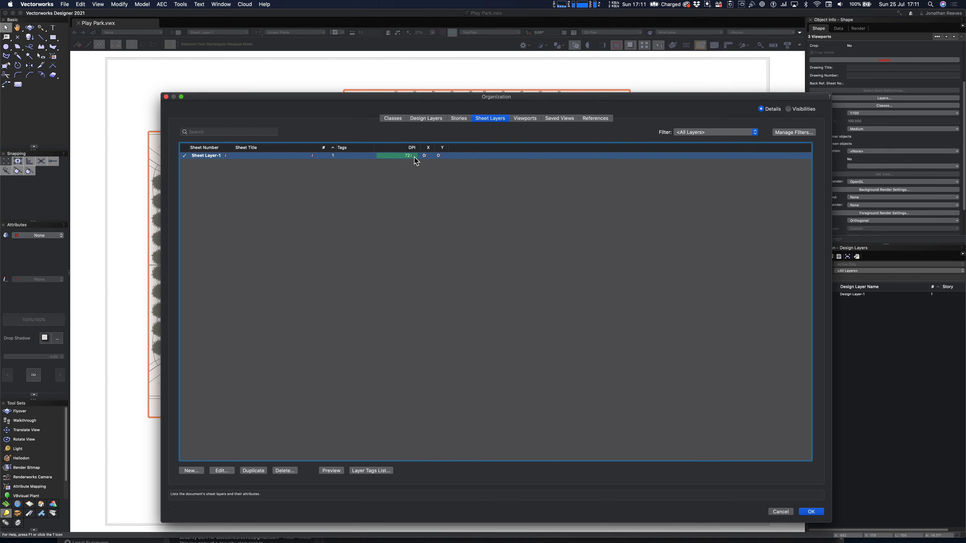
left_click(414, 157)
left_click(812, 515)
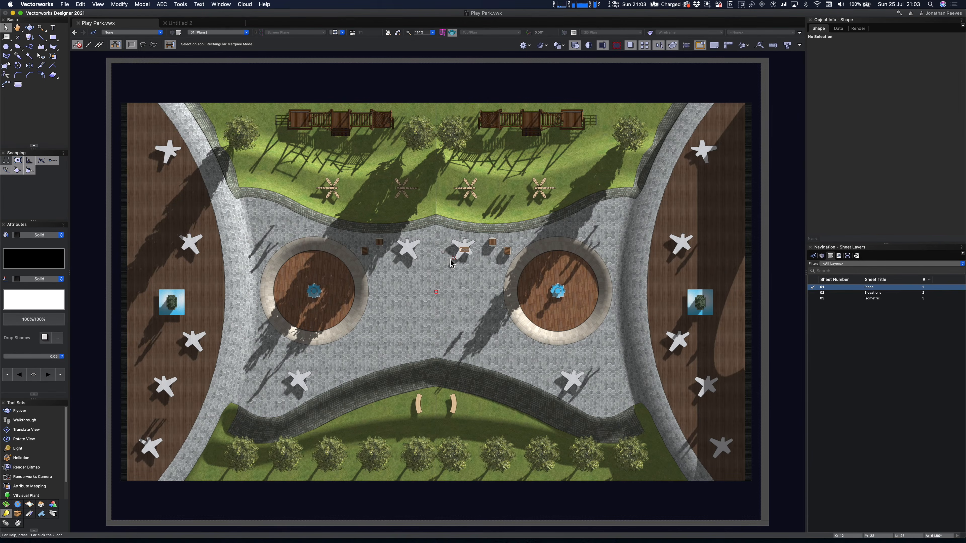
Examine the rendered plan on sheet 01 up close and the elevations on sheet 02
key("c")
left_click_drag(434, 279, 811, 275)
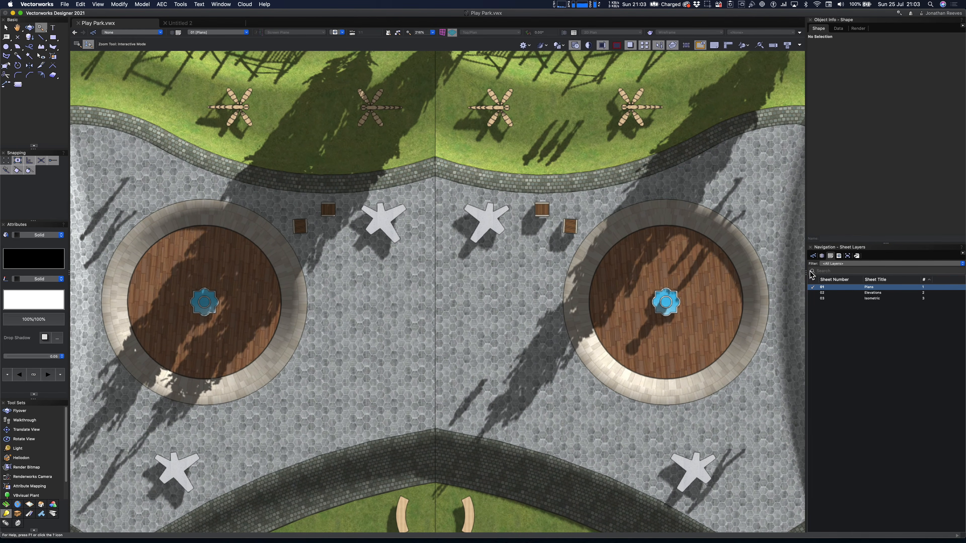
left_click(830, 293)
double_click(831, 293)
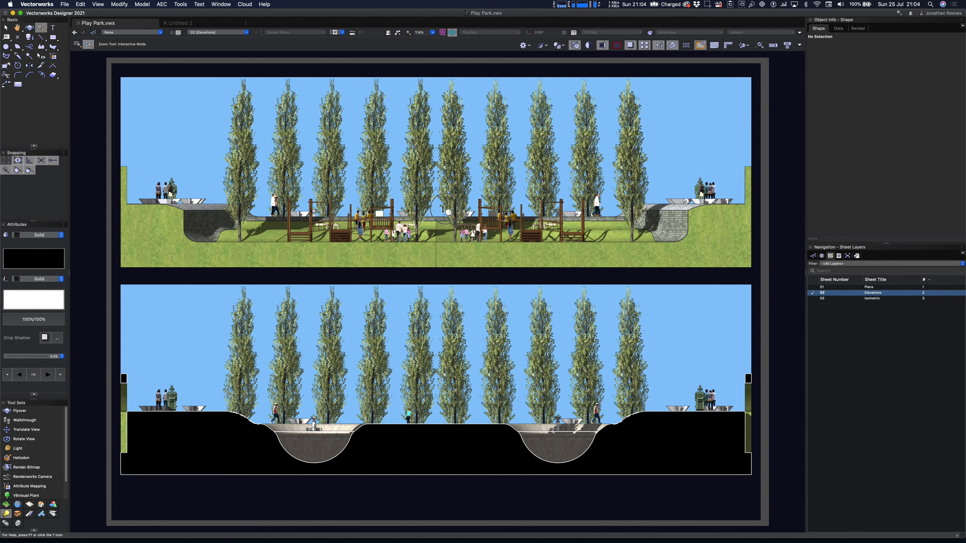
left_click_drag(445, 209, 446, 206)
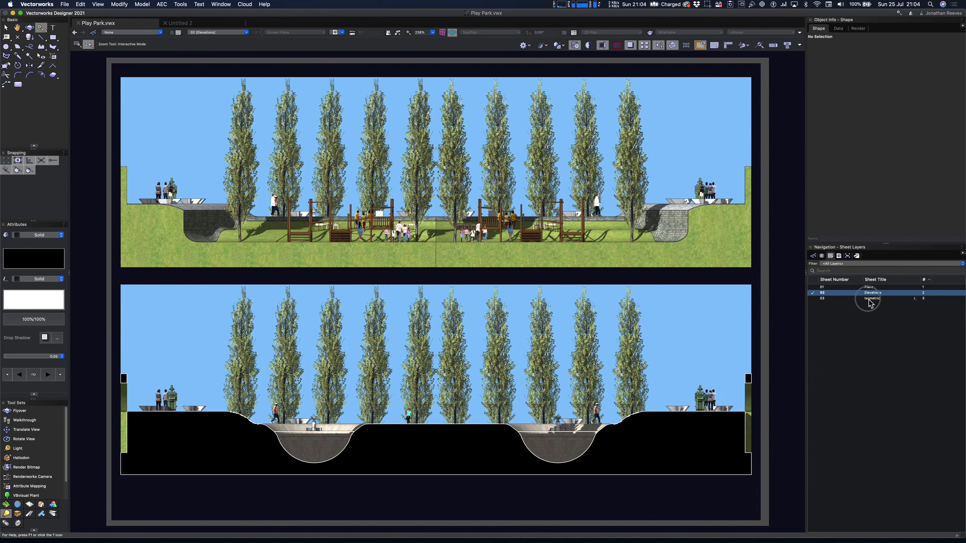
Open isometric sheet 03 and examine the bowls, benches and play equipment up close
left_click(868, 300)
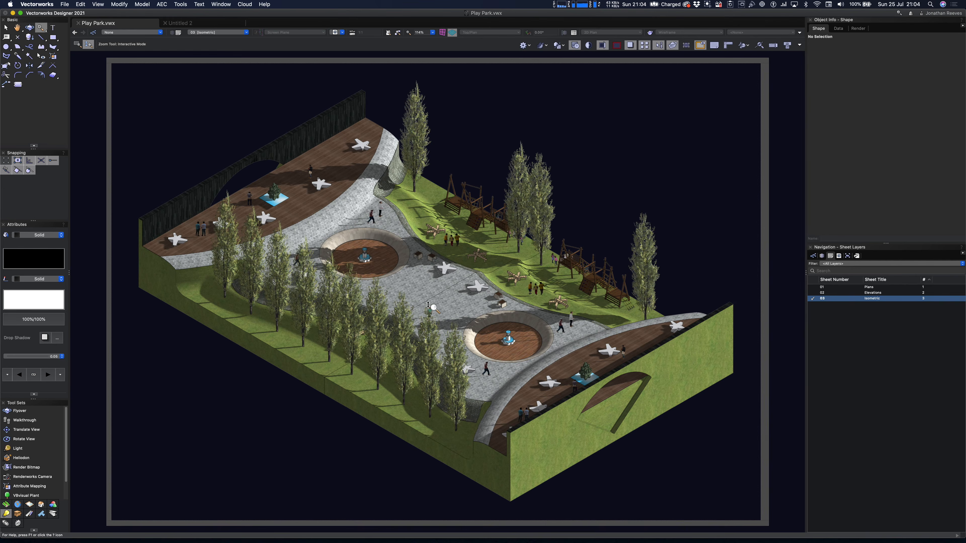
scroll(432, 298, "up", 5)
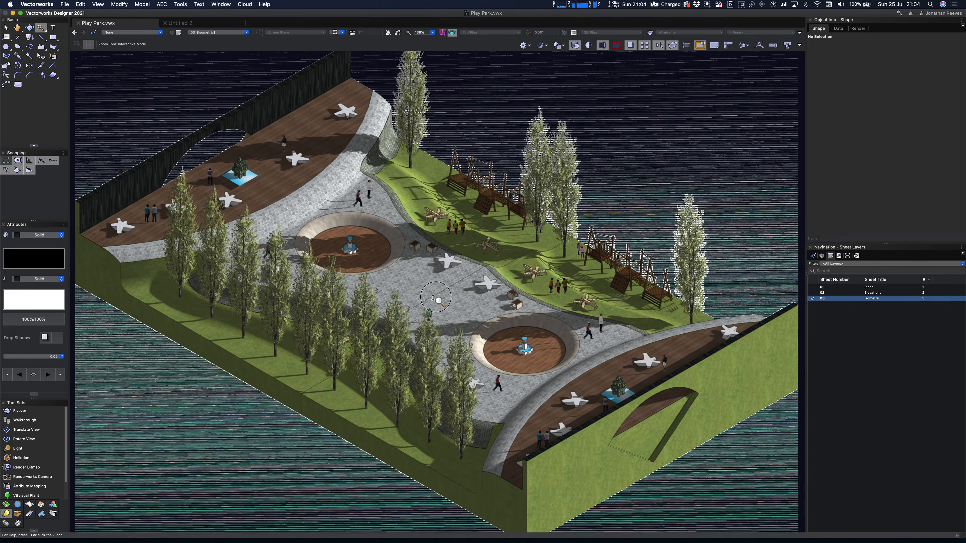
scroll(433, 298, "up", 5)
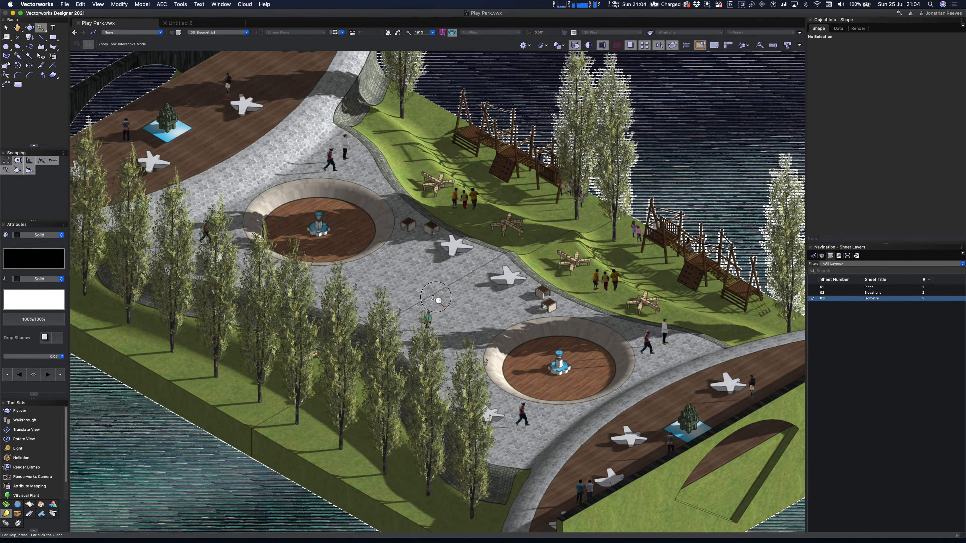
scroll(433, 298, "up", 5)
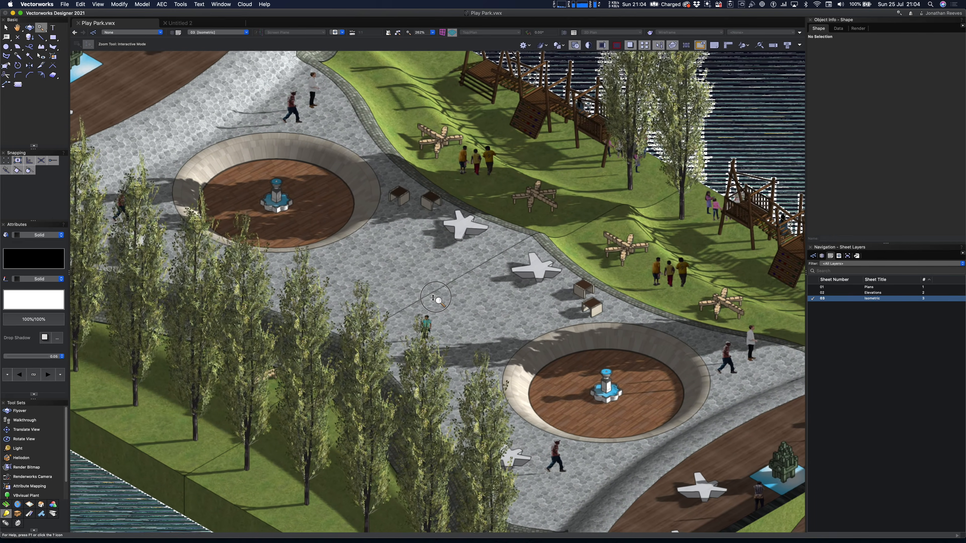
scroll(433, 299, "up", 5)
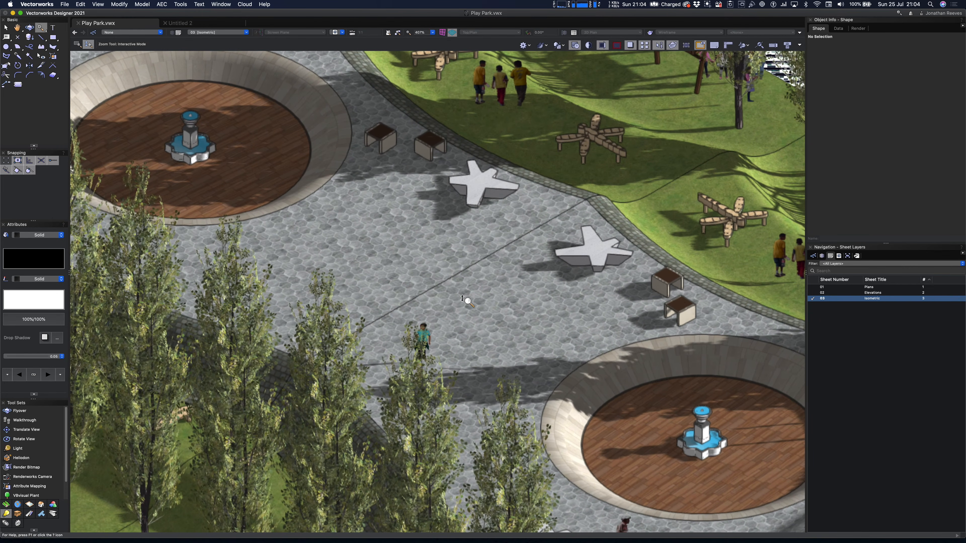
left_click_drag(657, 307, 457, 294)
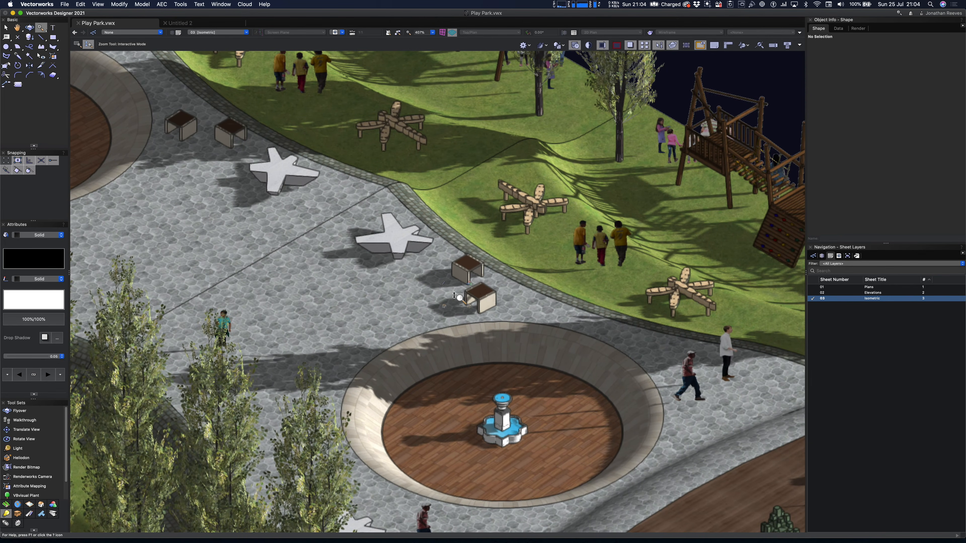
key("super+4")
Give the isometric viewport on sheet 03 a solid fill
key("x")
mouse_move(444, 306)
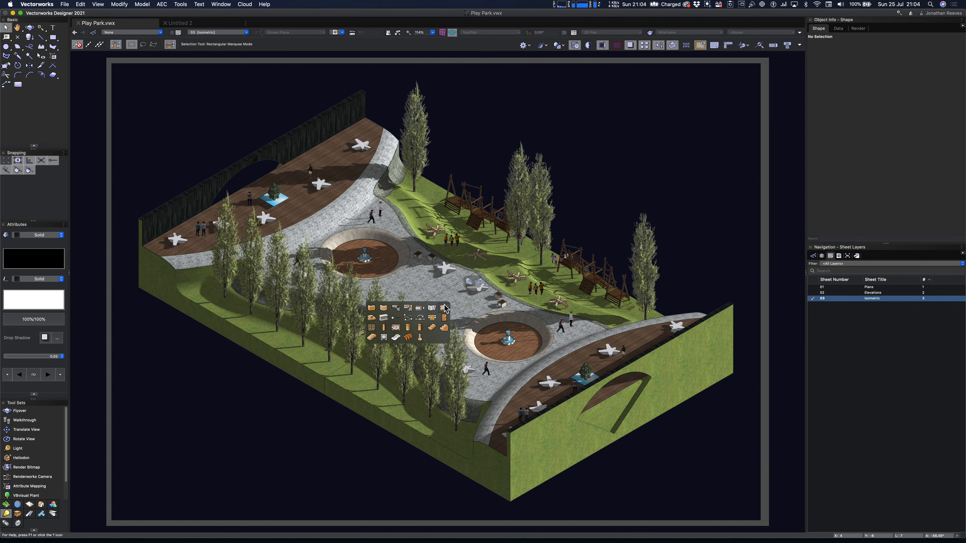
left_click(409, 318)
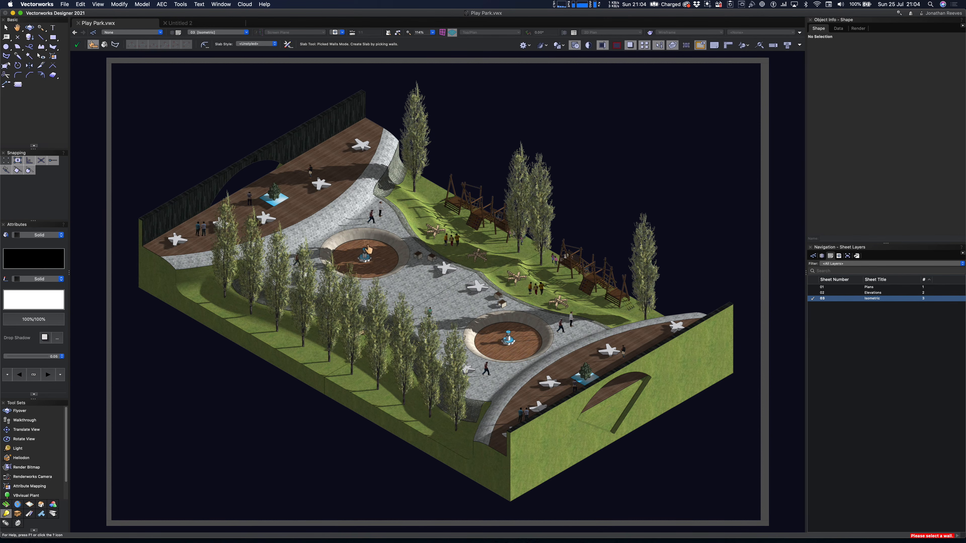
key("x")
left_click(422, 242)
left_click(50, 236)
left_click(48, 244)
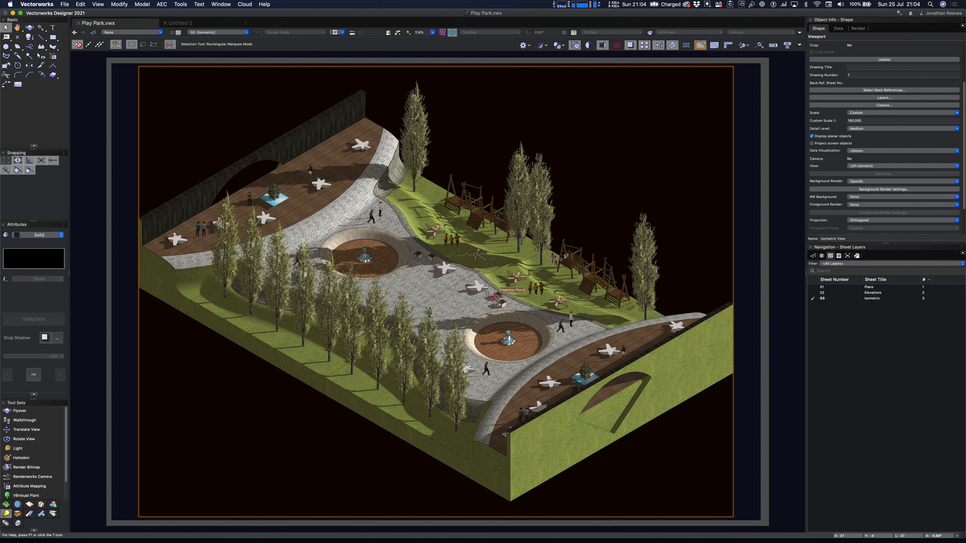
key("Escape")
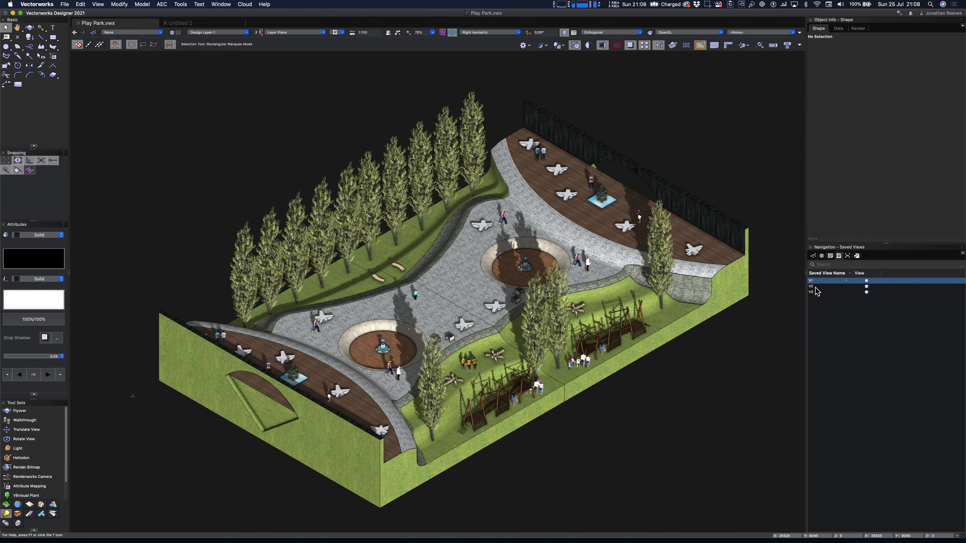
Recall saved views V2 and V3 of the model and switch the projection to Normal Perspective
left_click(816, 289)
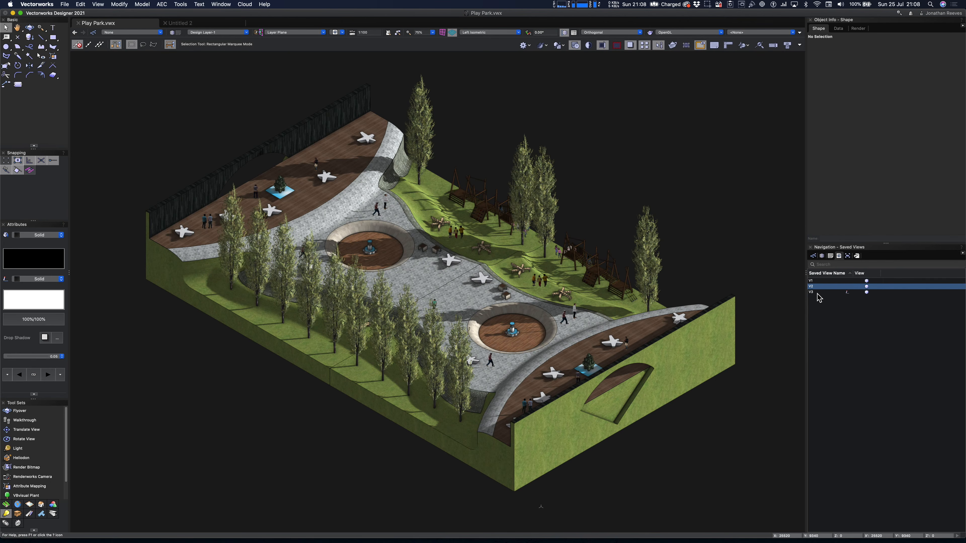
double_click(818, 292)
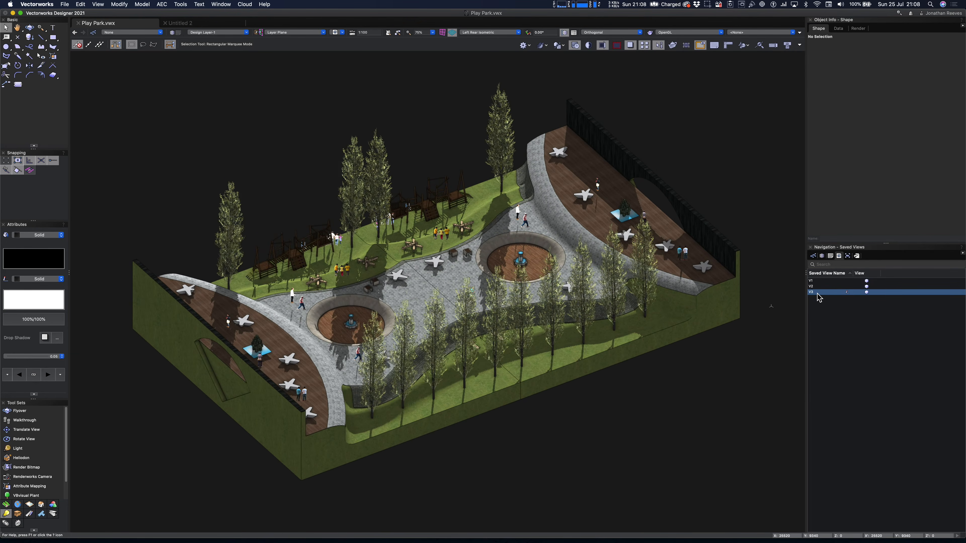
left_click(602, 37)
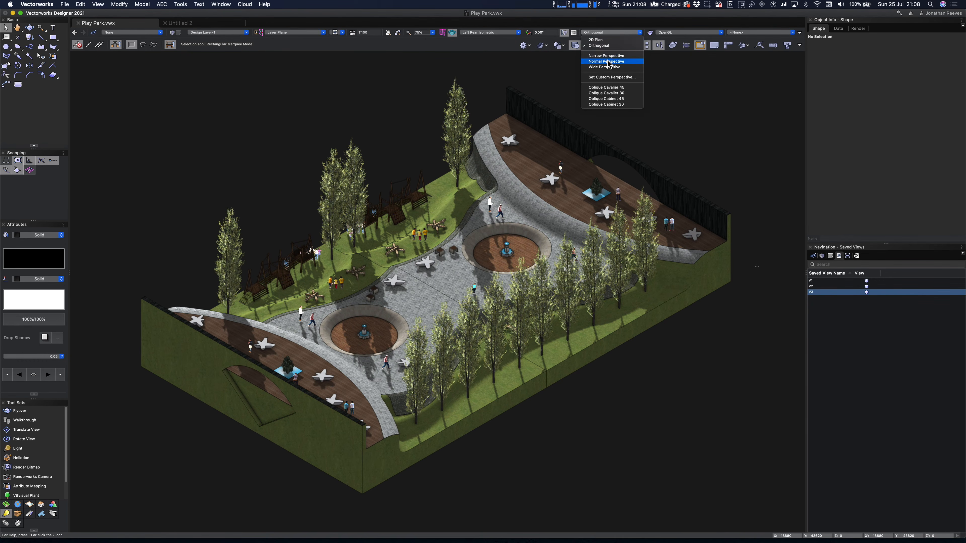
left_click(606, 103)
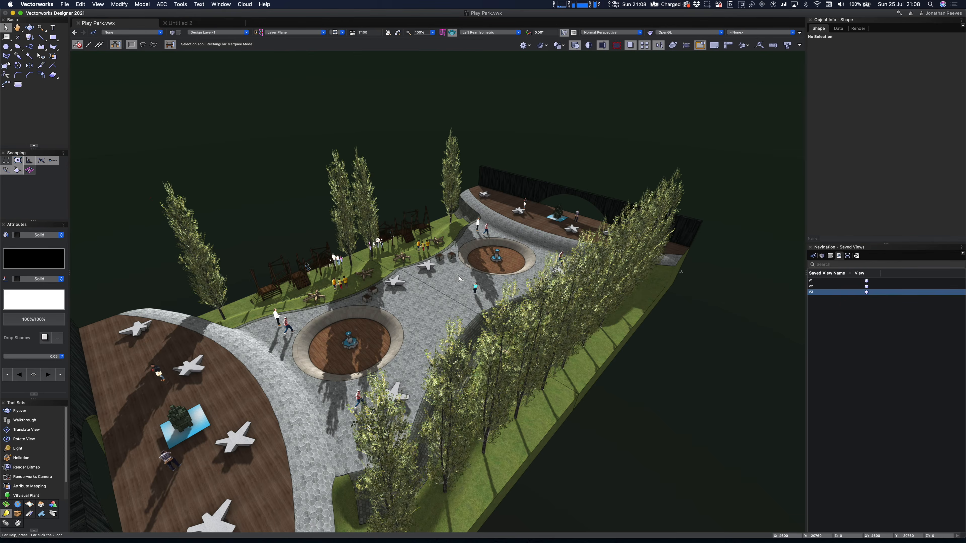
Orbit to look lengthwise along the park and move in with the Walkthrough tool onto the near raised deck
key("shift+c")
mouse_move(368, 342)
left_mouse_down()
mouse_move(417, 315)
mouse_move(502, 309)
mouse_move(225, 365)
left_mouse_up()
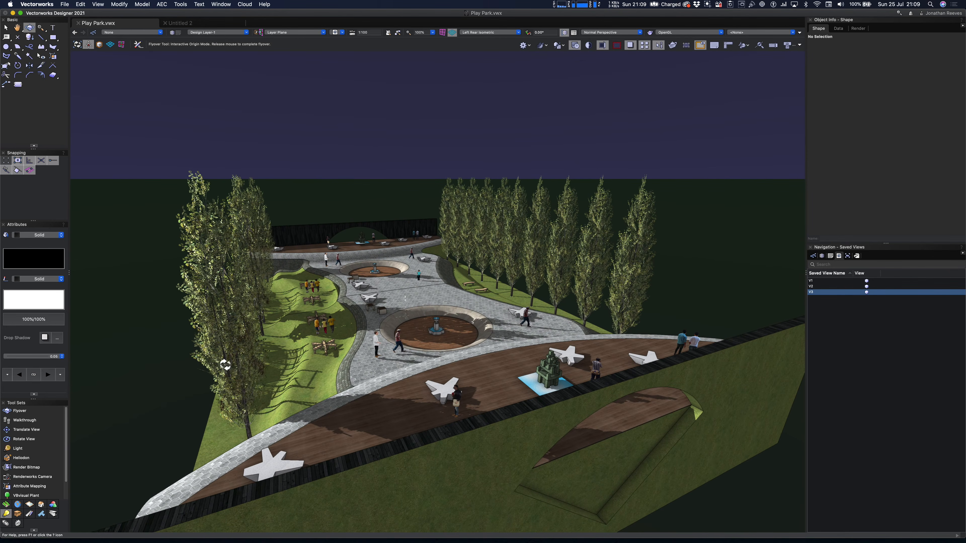
left_click(26, 420)
left_click_drag(373, 359, 183, 119)
left_click(77, 44)
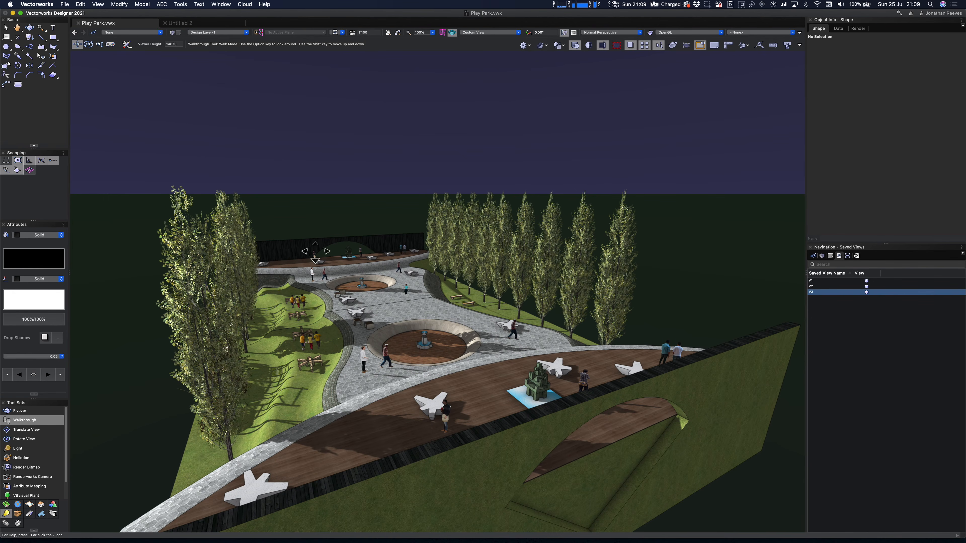
left_click_drag(412, 397, 396, 359)
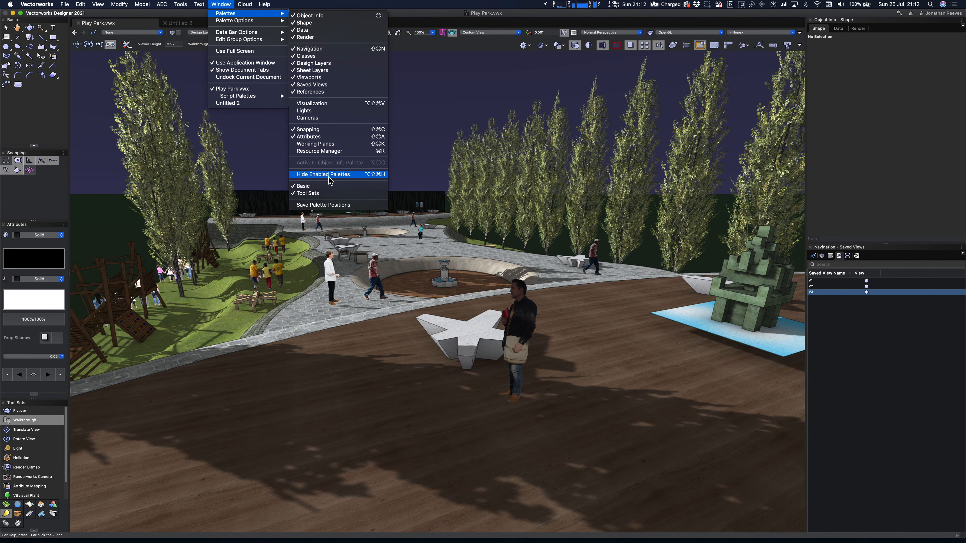
Hide the enabled palettes and review the Walkthrough tool's keyboard mappings and Gamer Mode options
left_click(340, 175)
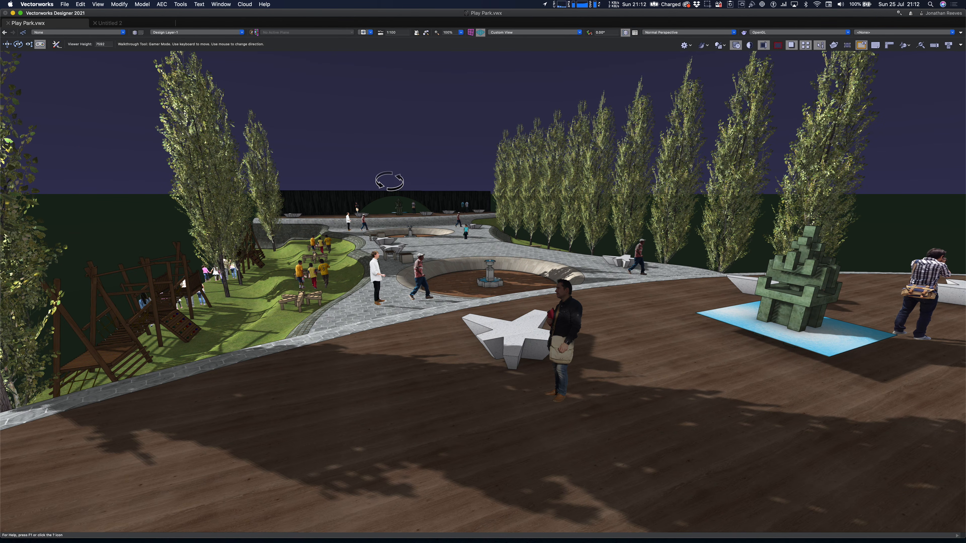
left_click(58, 45)
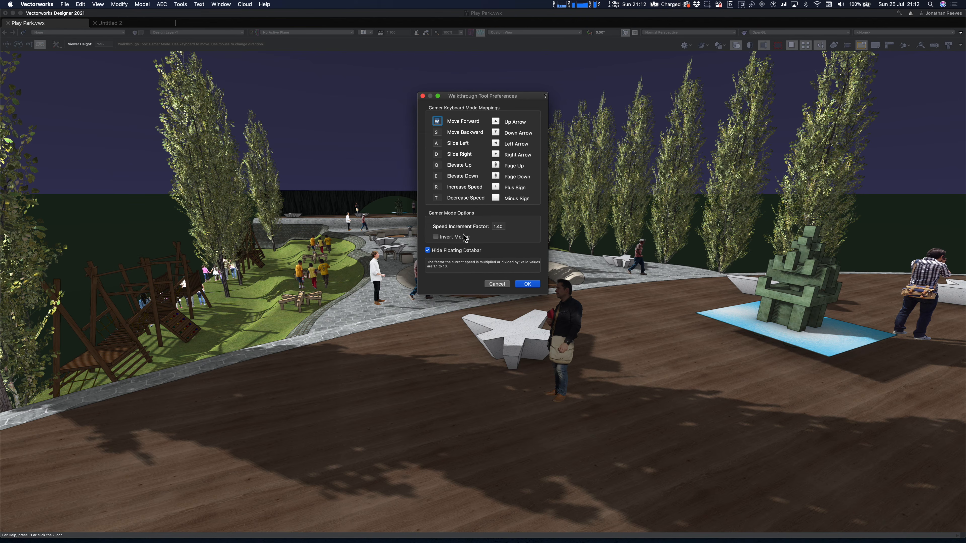
left_click(525, 284)
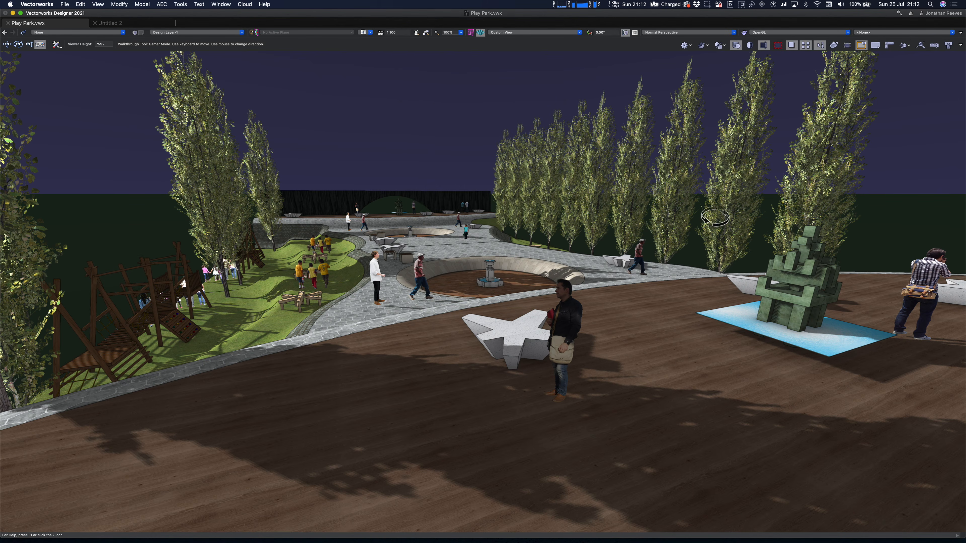
Walk in Gamer Mode from the deck past the nearer fountain bowl to the paving before the far bowl
key("w")
key("w")
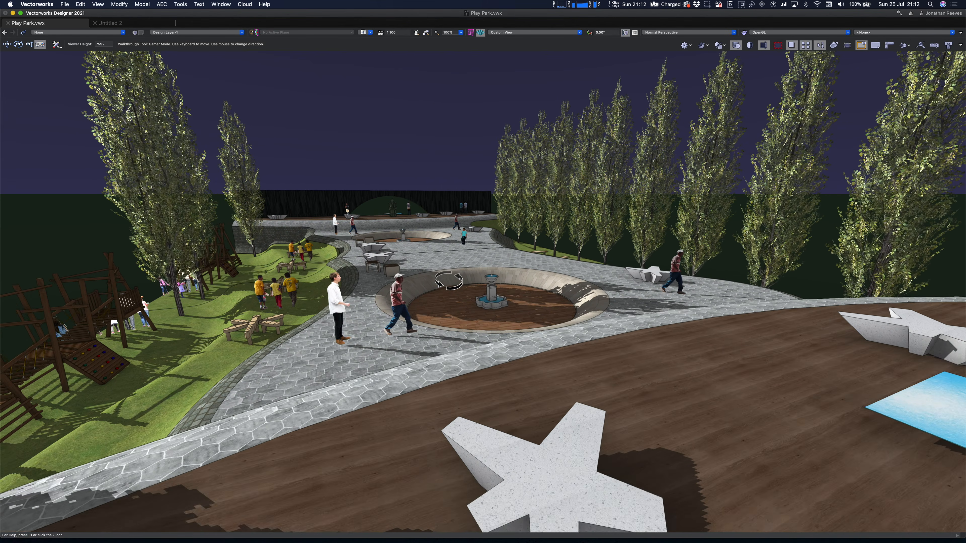
key("w")
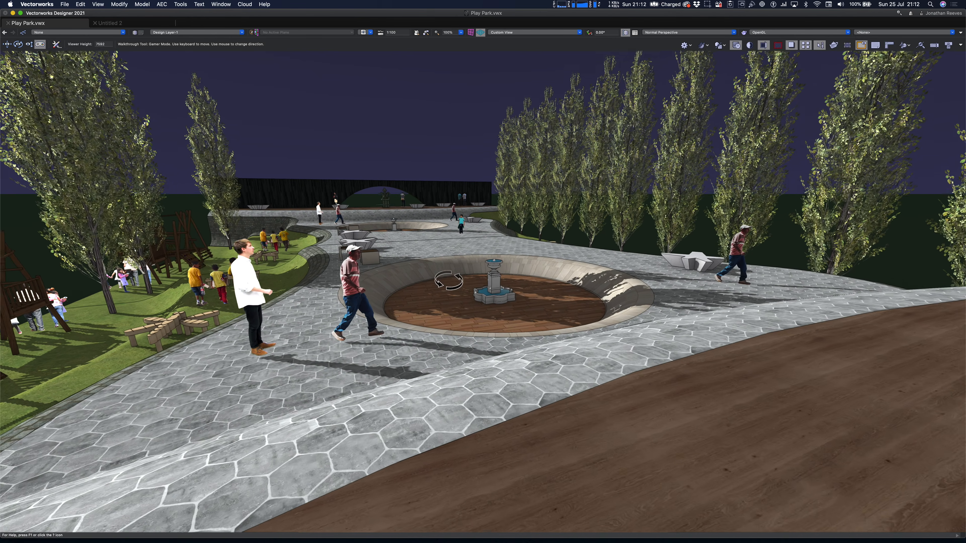
key("w")
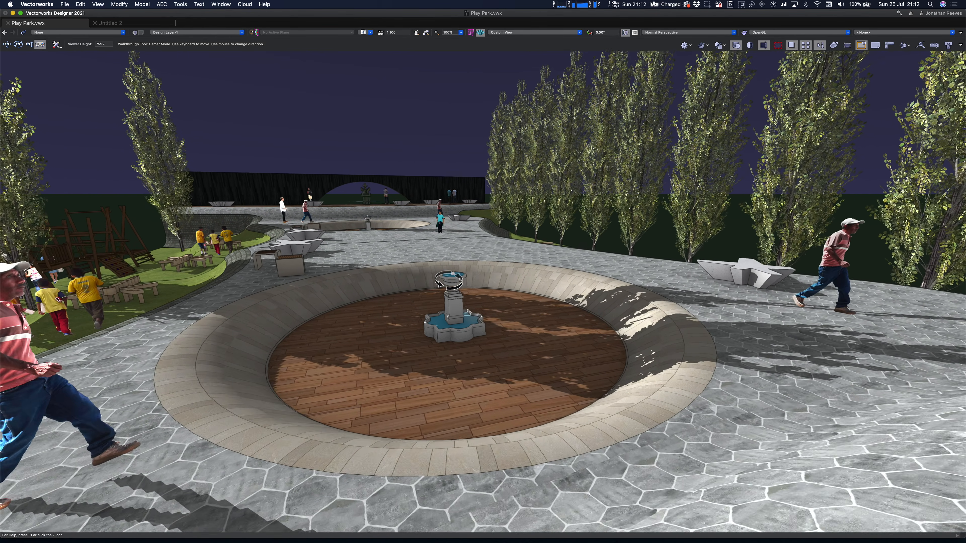
key("w")
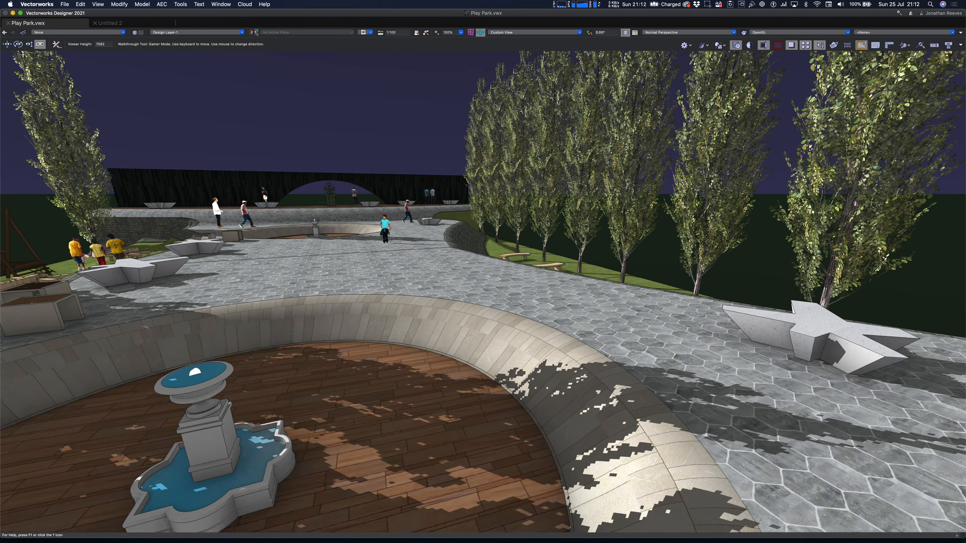
key("w")
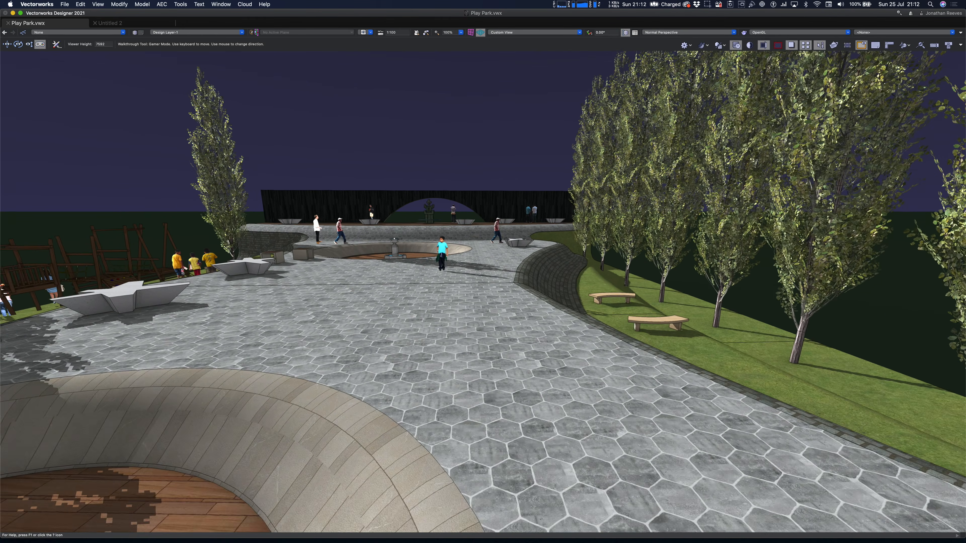
key("w")
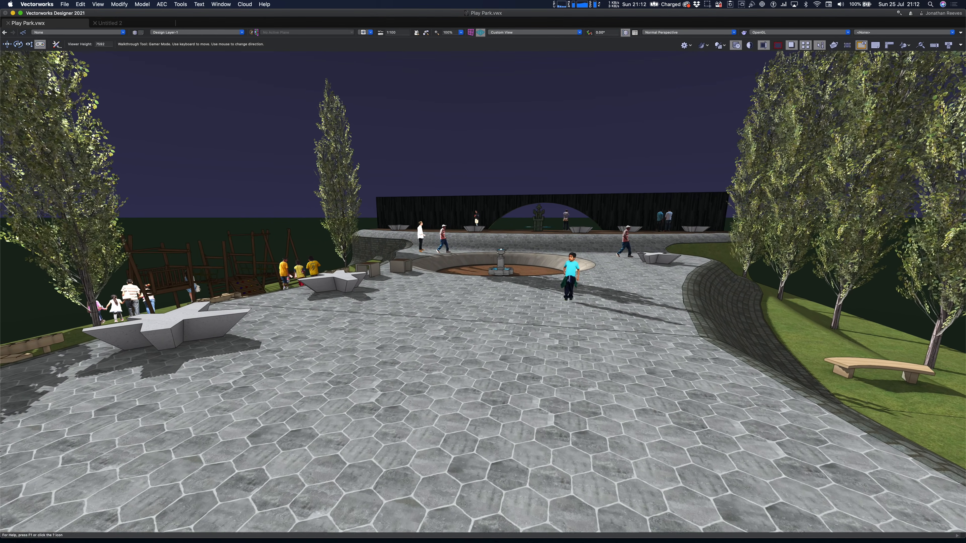
key("w")
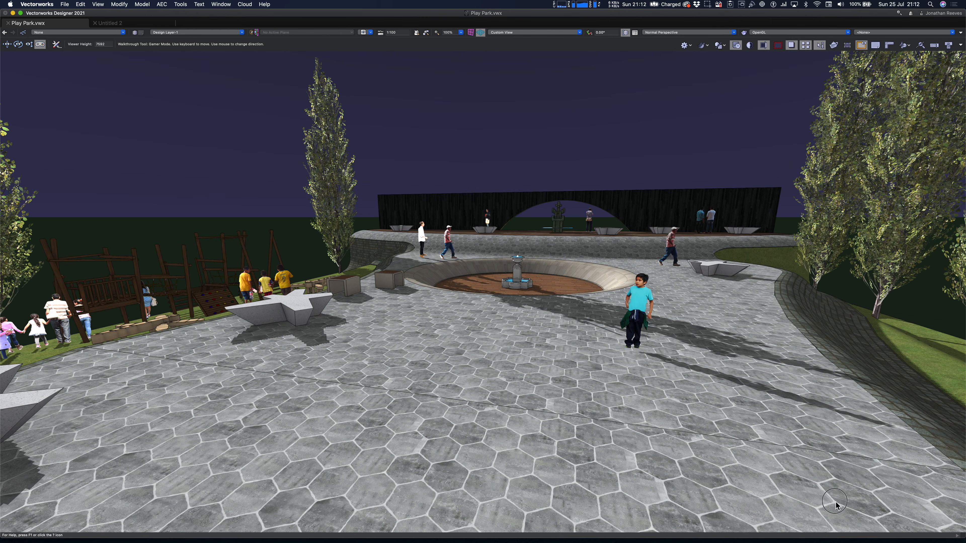
left_click(759, 510)
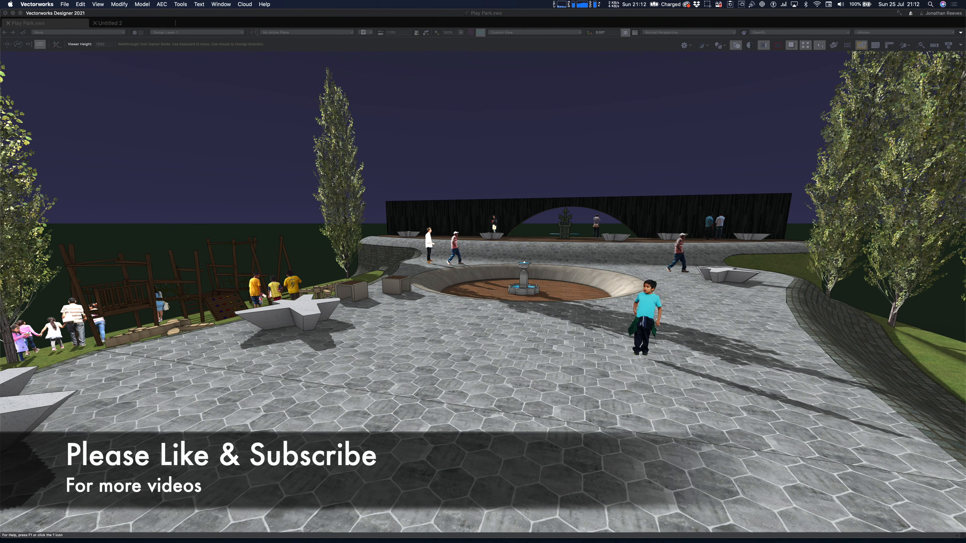